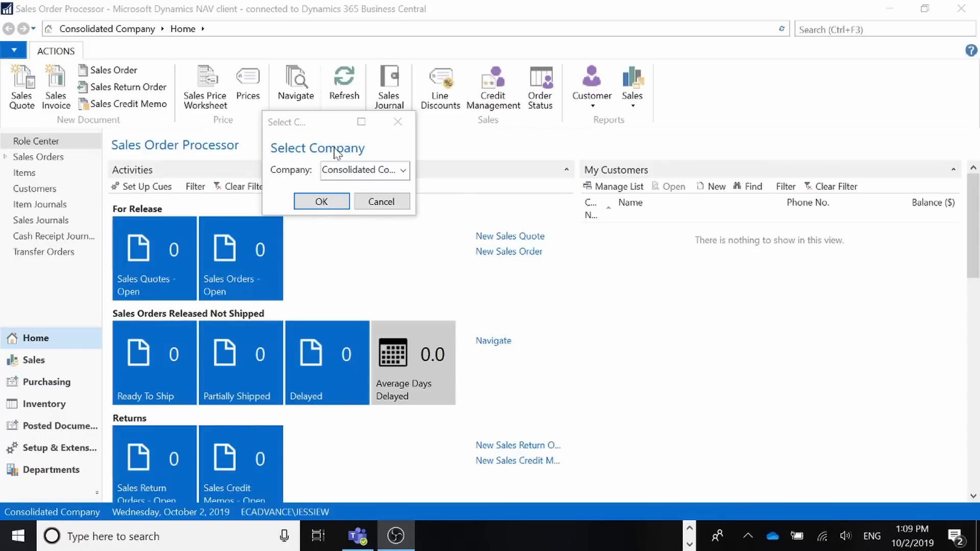
Step: Look through the companies available in the company selection and cancel it
left_click(404, 170)
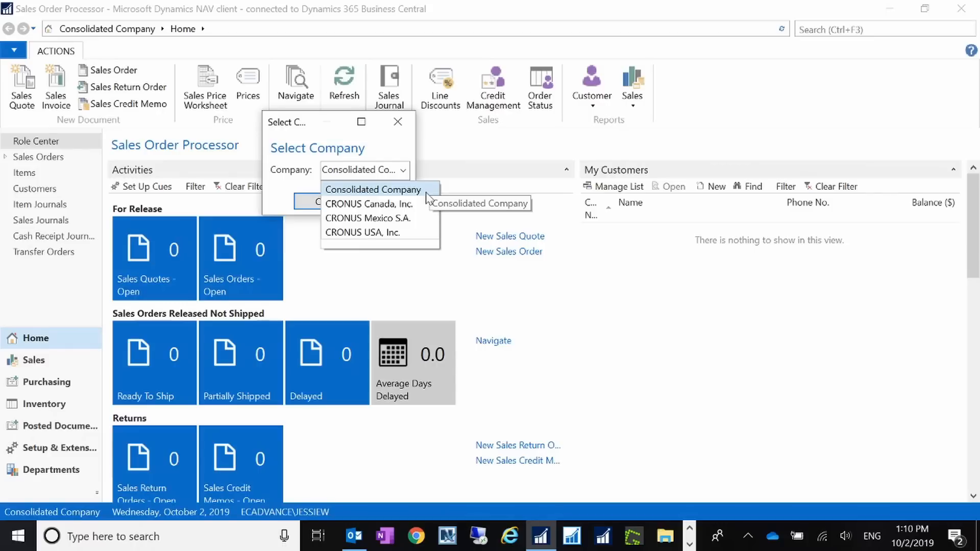
left_click(398, 122)
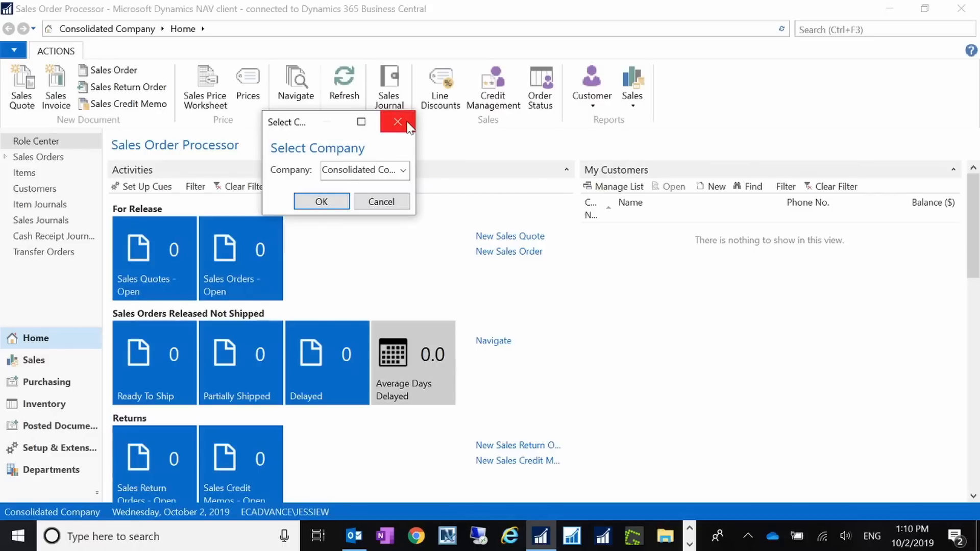
left_click(393, 203)
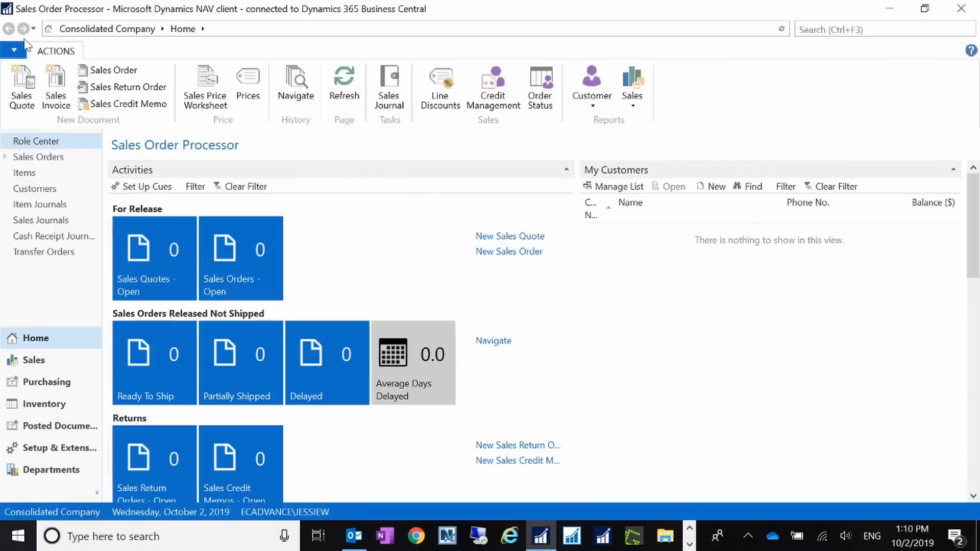
Step: Switch the active company to CRONUS Canada, Inc. and maximize the client window
left_click(14, 50)
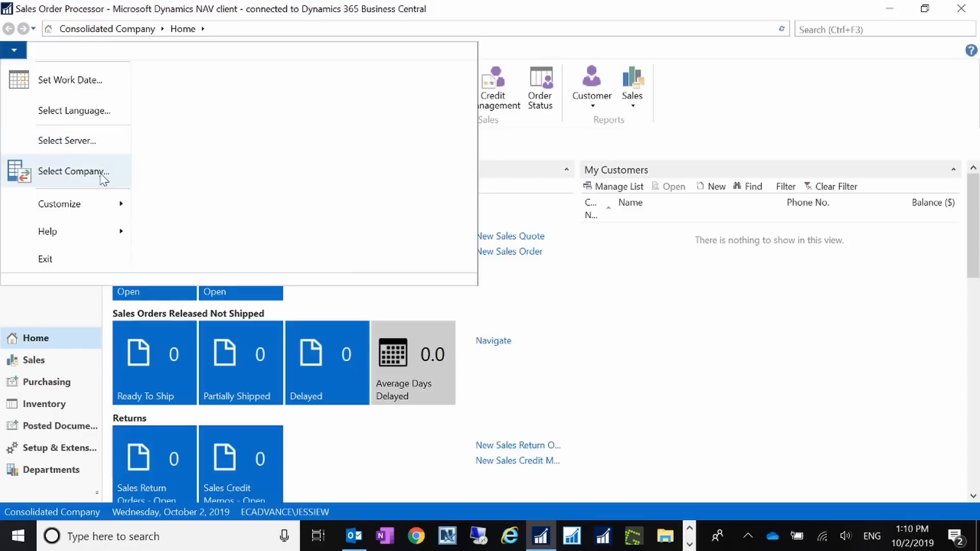
left_click(102, 174)
left_click(404, 170)
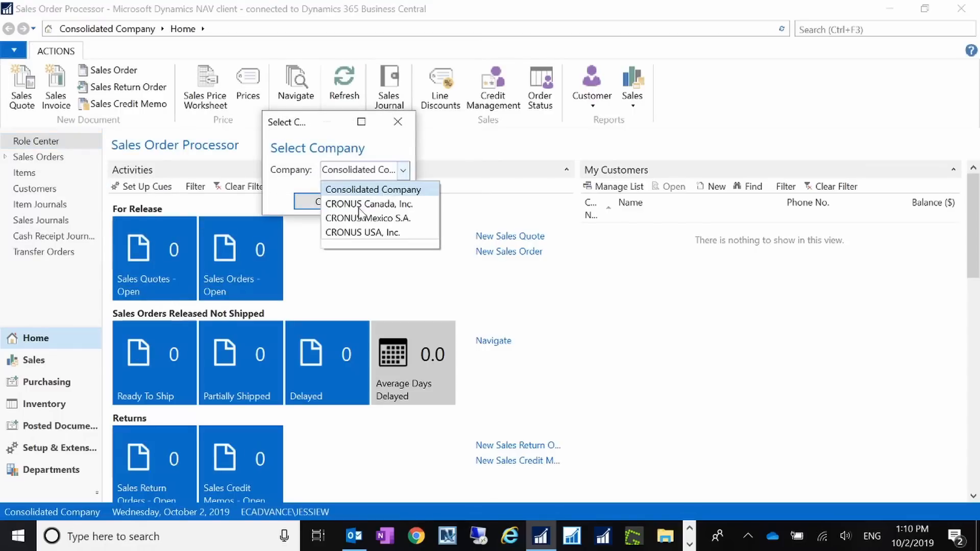
left_click(360, 204)
left_click(321, 201)
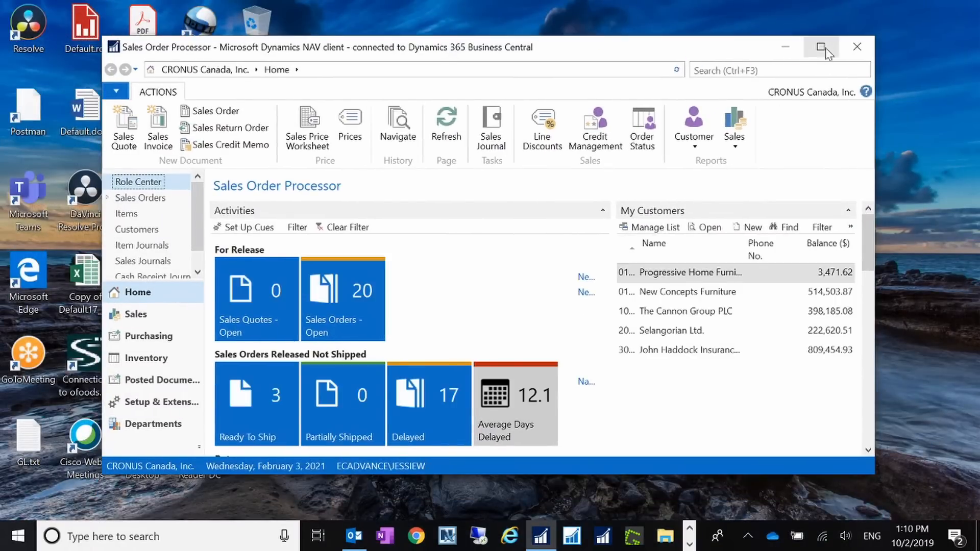
left_click(821, 47)
Step: Search for the Companies page, bring up a blank new company row and close it without entering a name
type("companies")
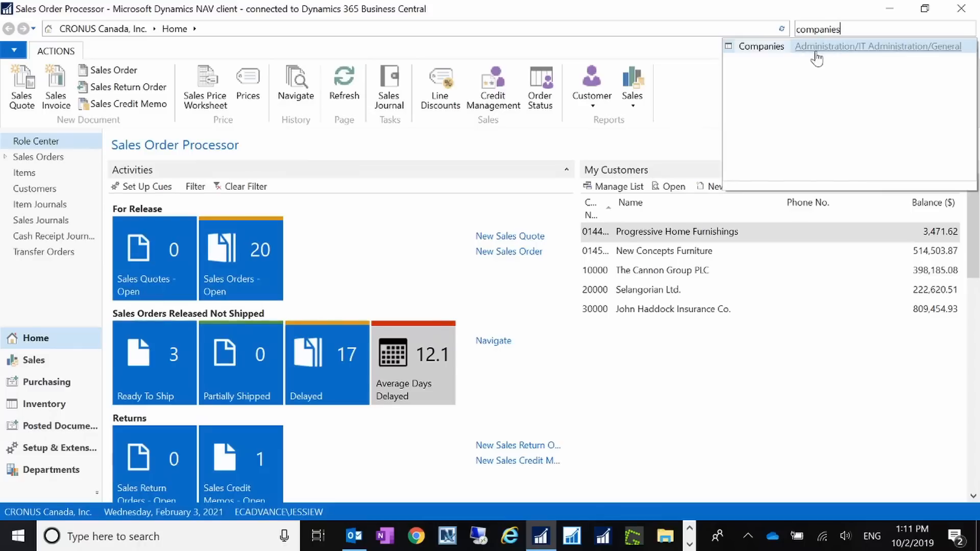
left_click(776, 48)
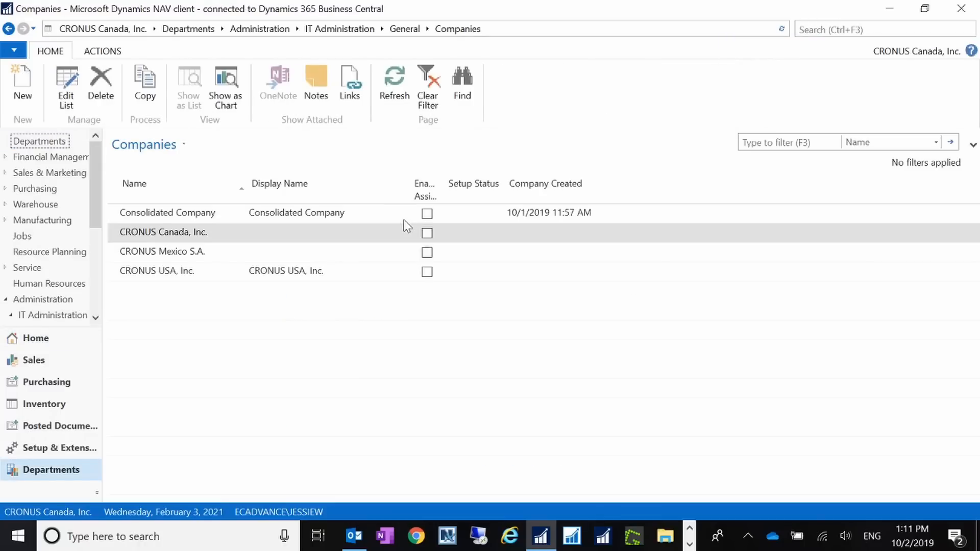
left_click(23, 81)
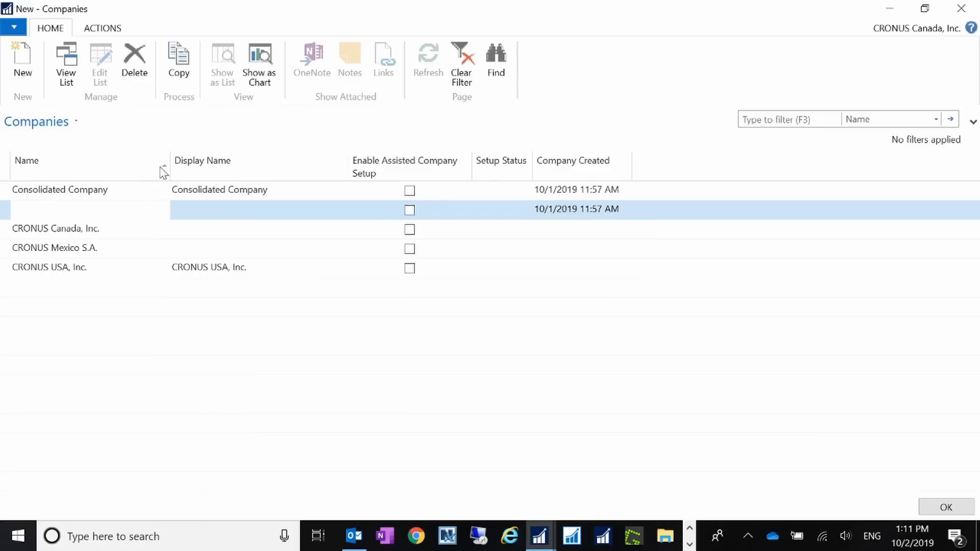
left_click(955, 8)
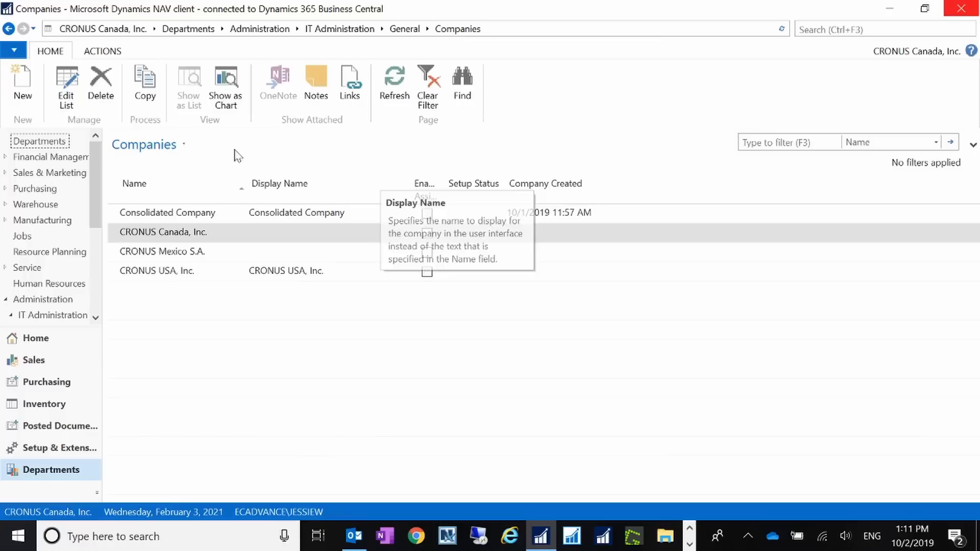
Step: Switch the active company to Consolidated Company
left_click(13, 50)
left_click(81, 226)
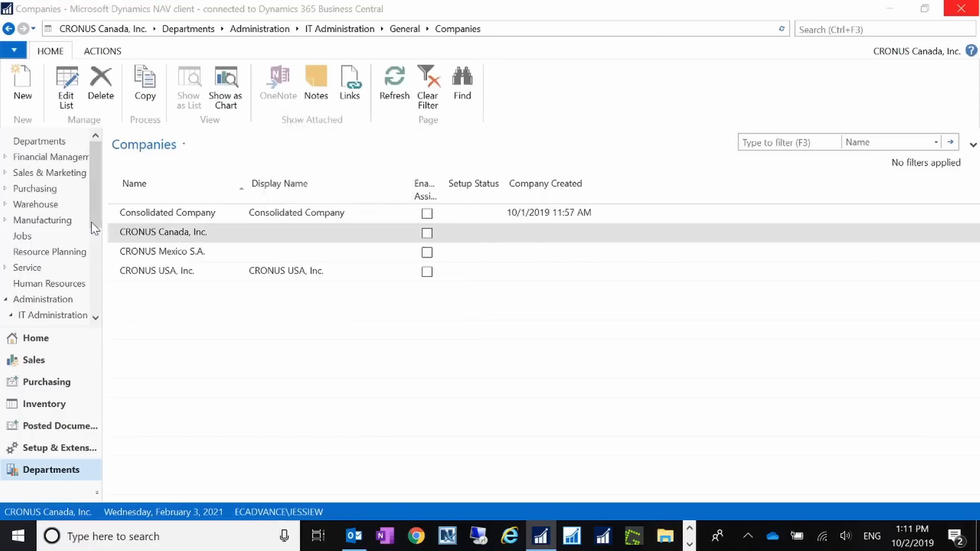
left_click(403, 170)
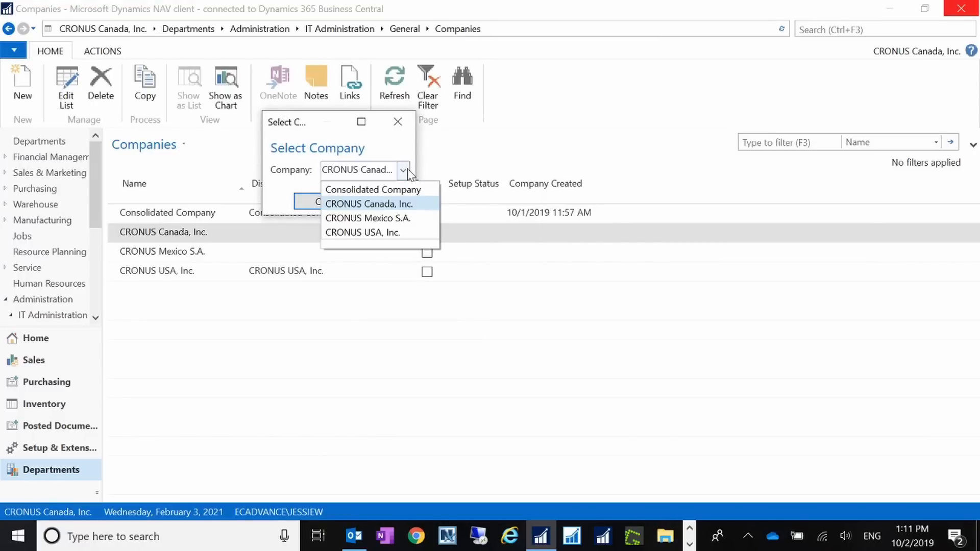
left_click(377, 190)
key("Return")
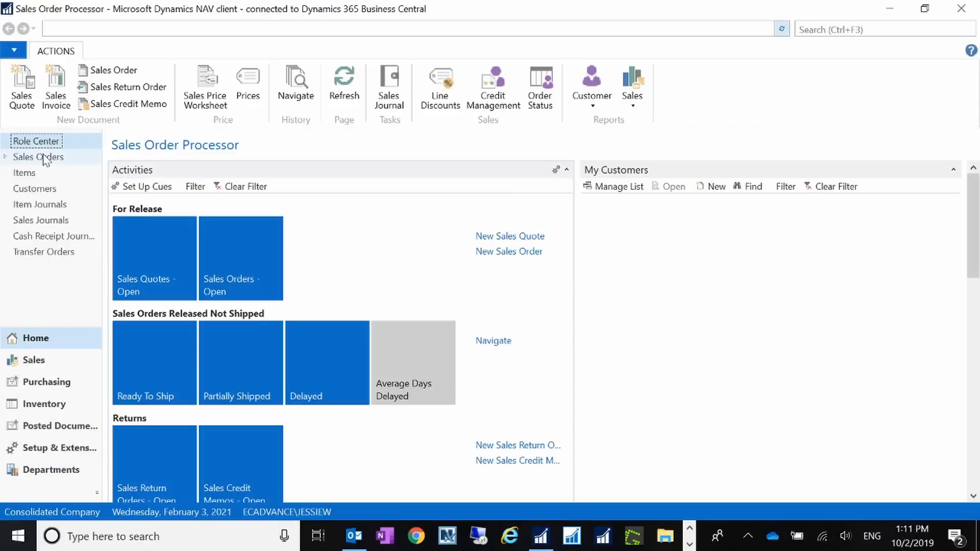
Step: View the consolidated company's Sales Orders list, Items list and Chart of Accounts
left_click(41, 155)
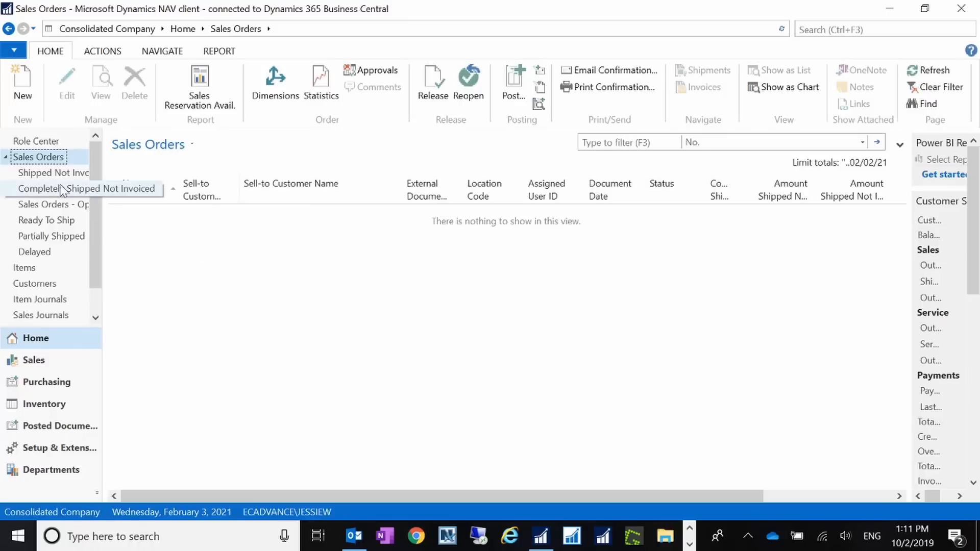
left_click(46, 269)
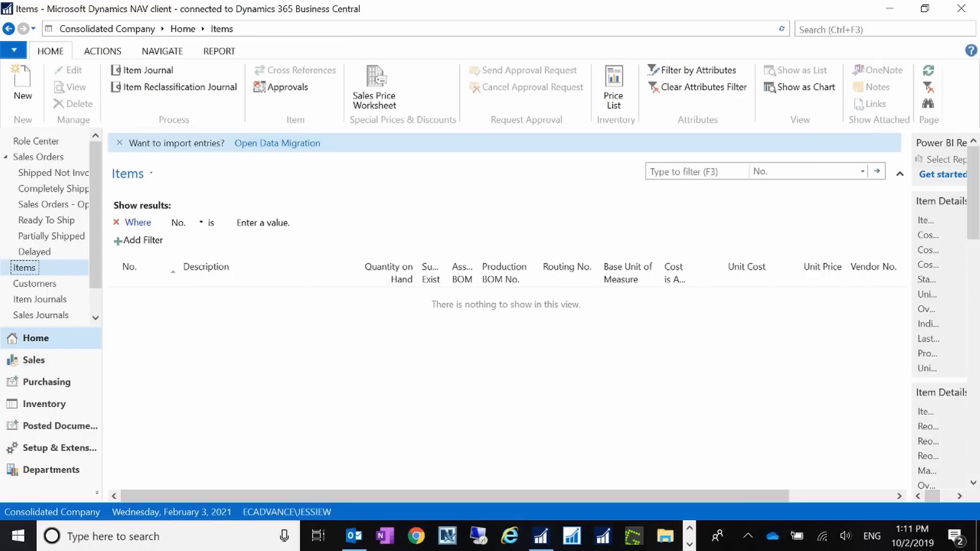
key("ctrl+F3")
type("chart of acc")
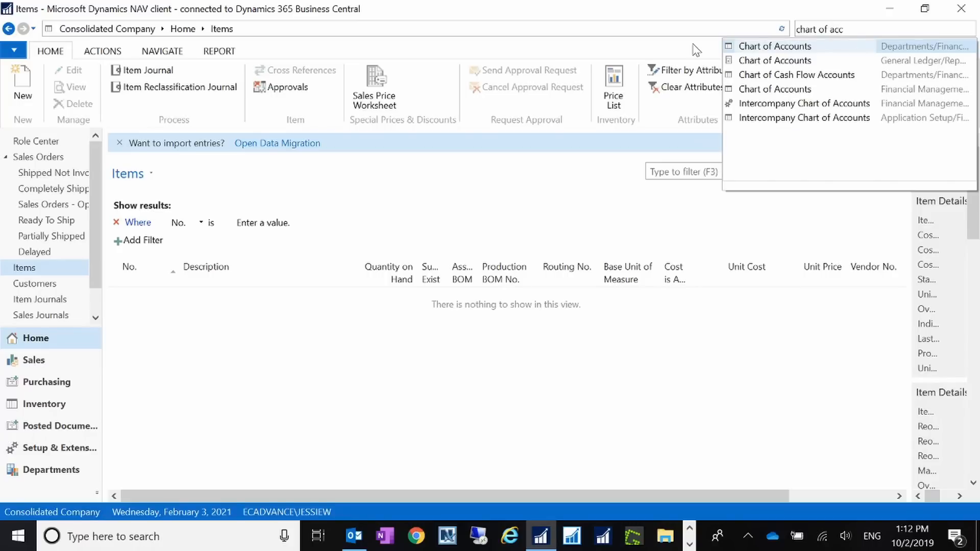
left_click(773, 51)
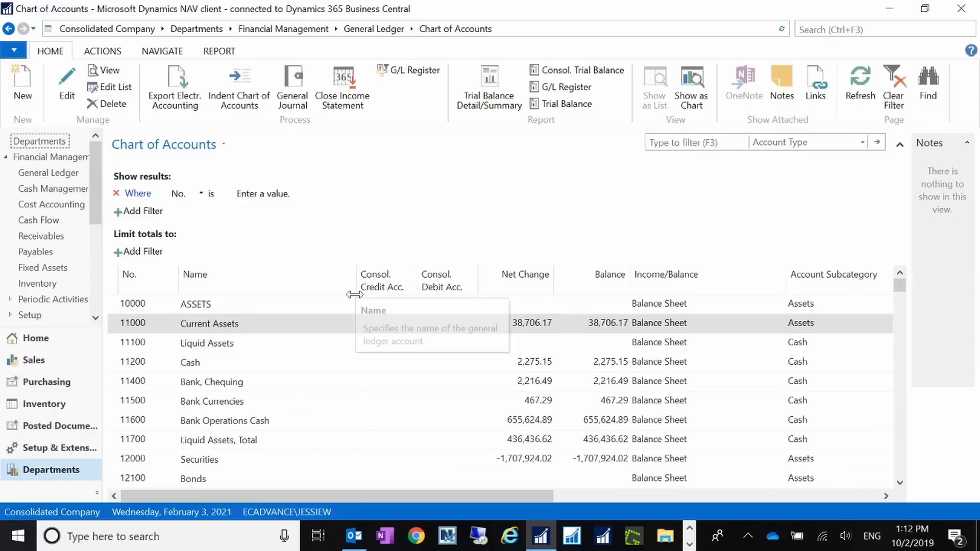
Step: Switch to CRONUS Canada, Inc. and open its Chart of Accounts
left_click(14, 50)
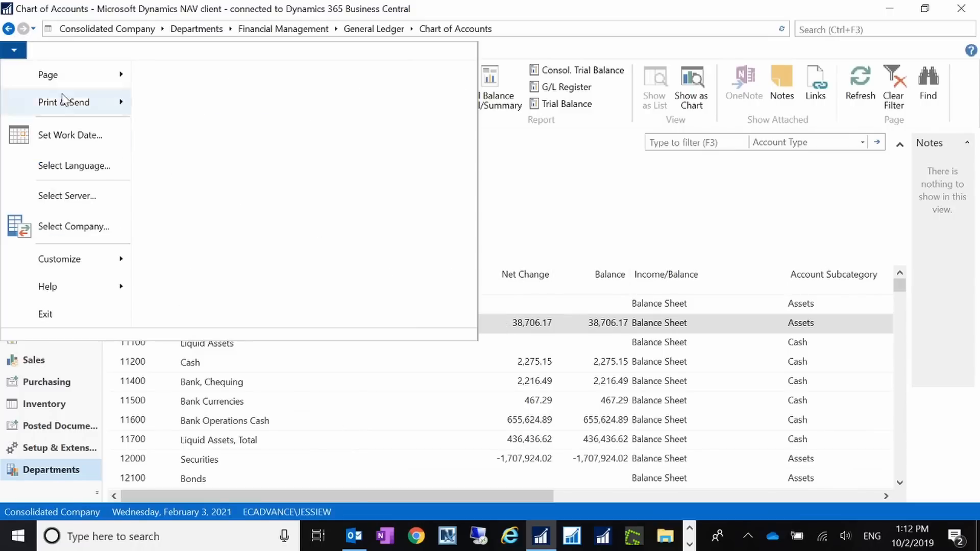
left_click(99, 228)
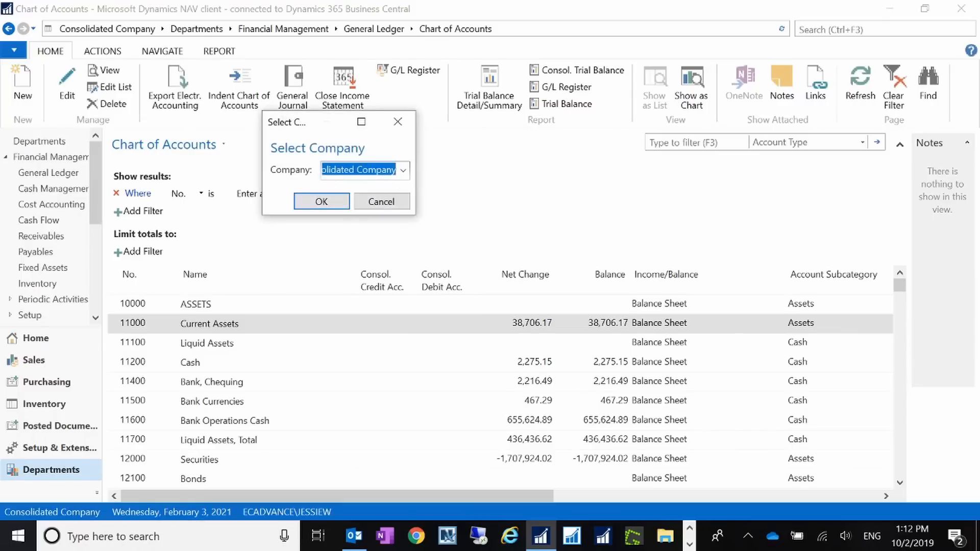
left_click(403, 170)
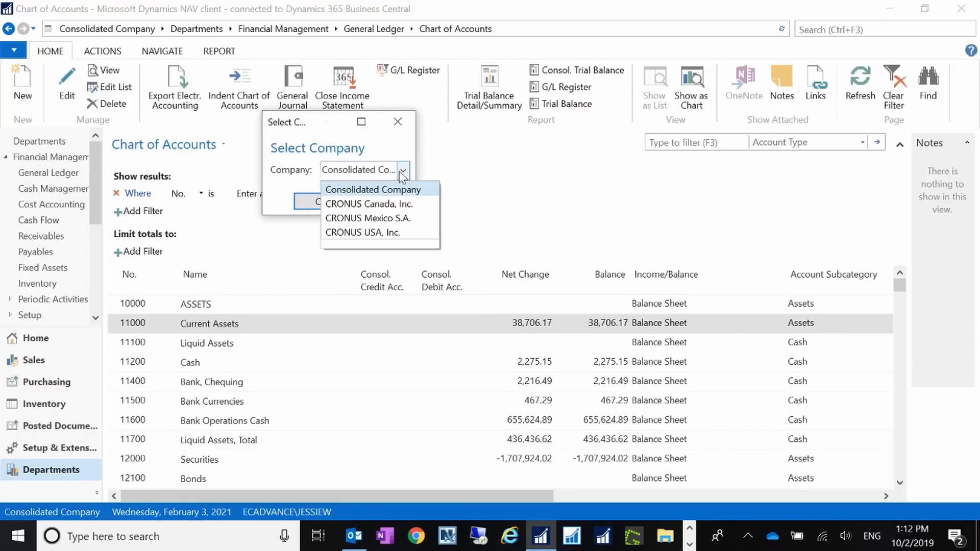
left_click(362, 204)
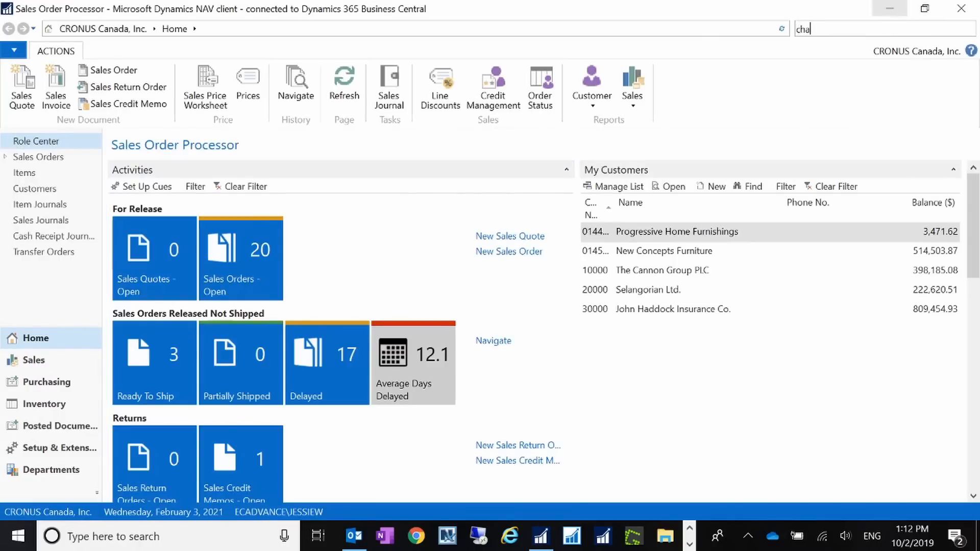
type("chart of accounts")
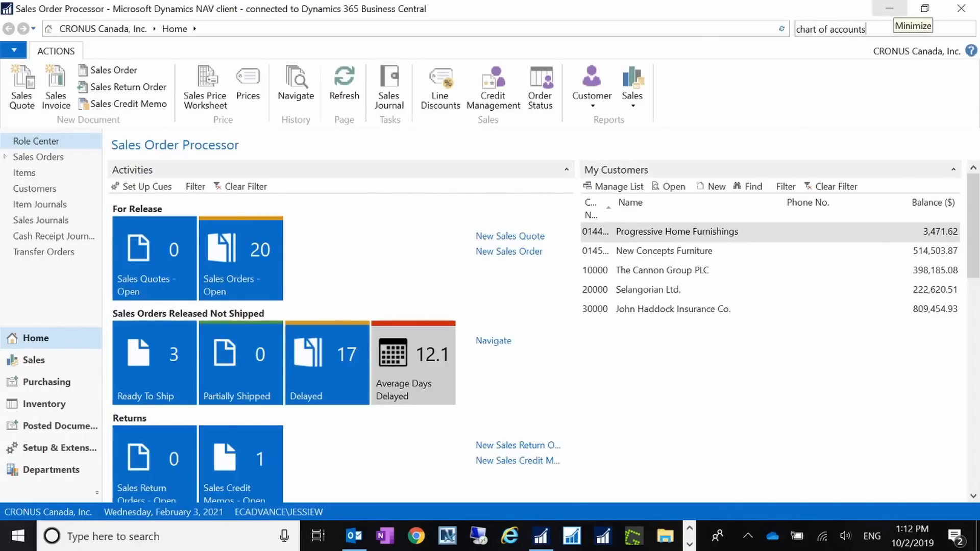
left_click(770, 52)
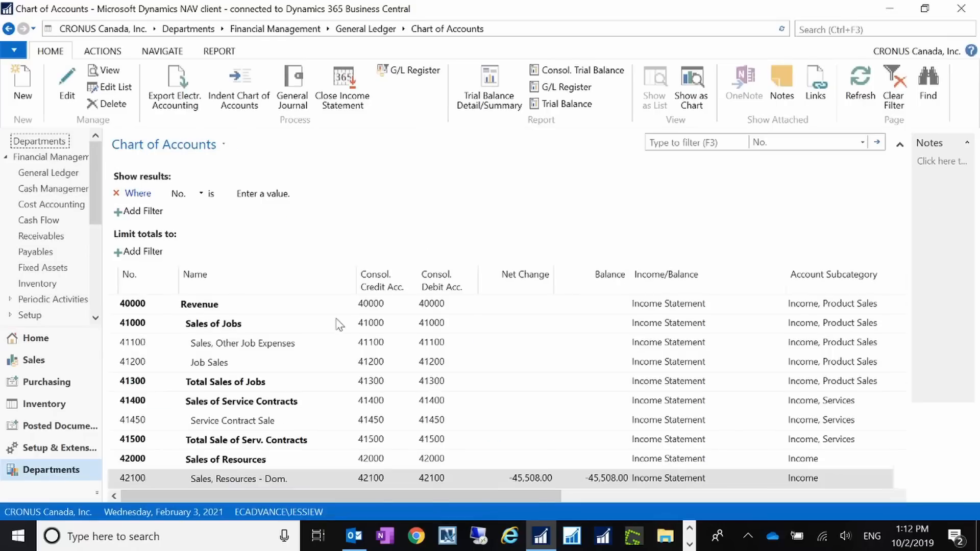
Step: Examine the Consol. Credit Acc. and Consol. Debit Acc. entries in the Chart of Accounts column selection and cancel the customization
right_click(375, 282)
left_click(396, 306)
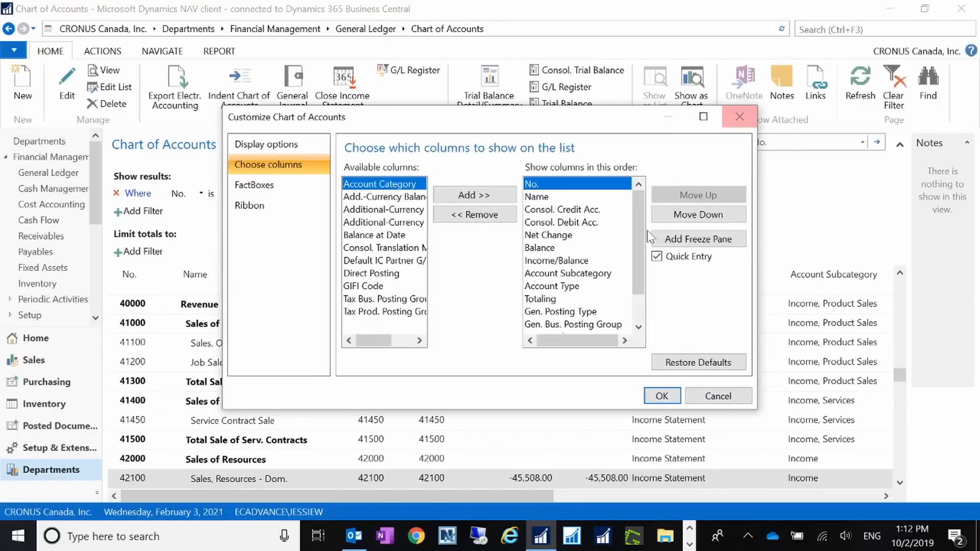
left_click(549, 211)
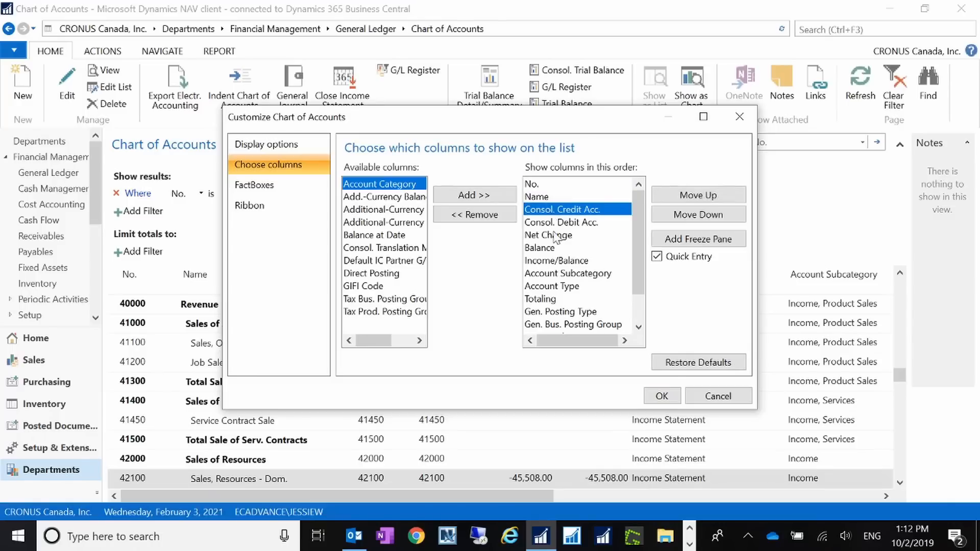
left_click(549, 230)
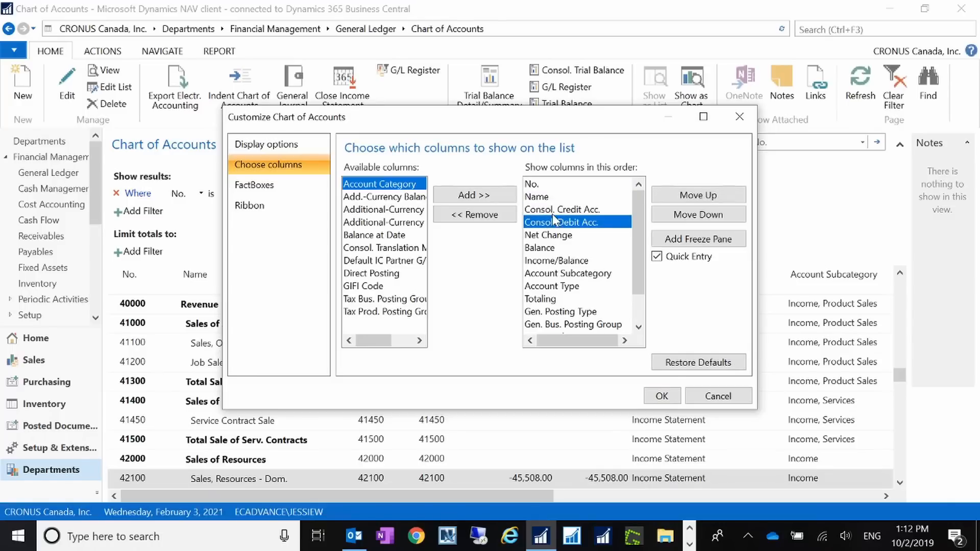
left_click(710, 396)
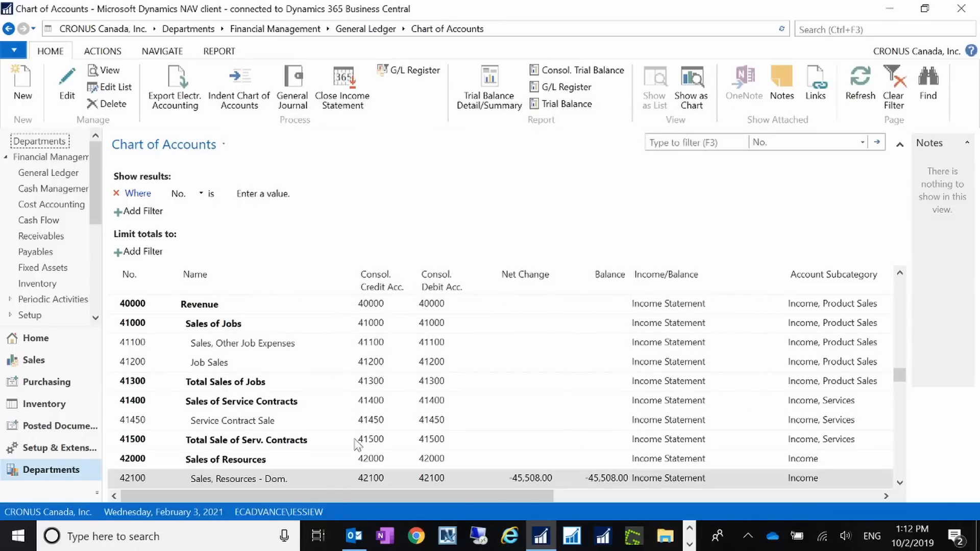
Step: Examine the consolidation credit and debit accounts of the ASSETS and Current Assets rows at the start of the chart
left_click_drag(900, 375, 894, 248)
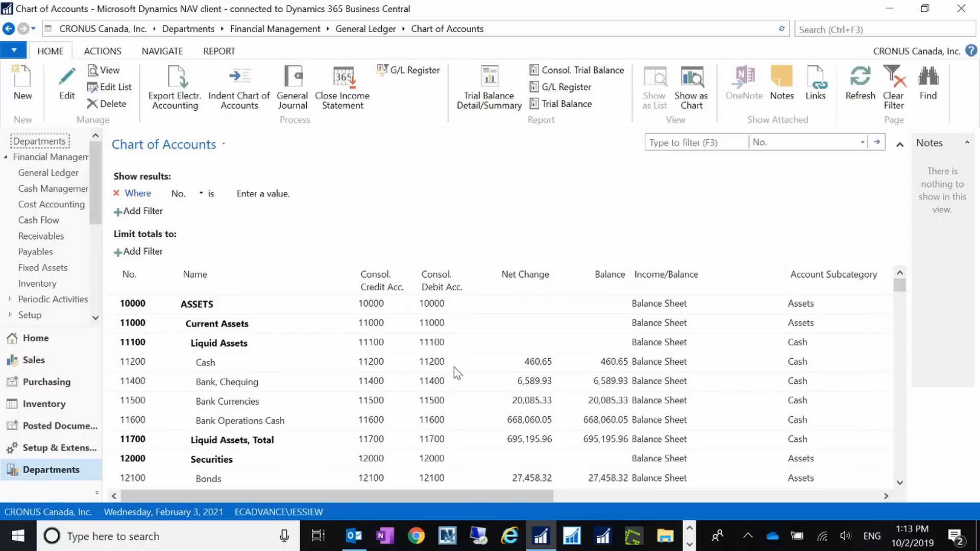
left_click(389, 306)
left_click(448, 307)
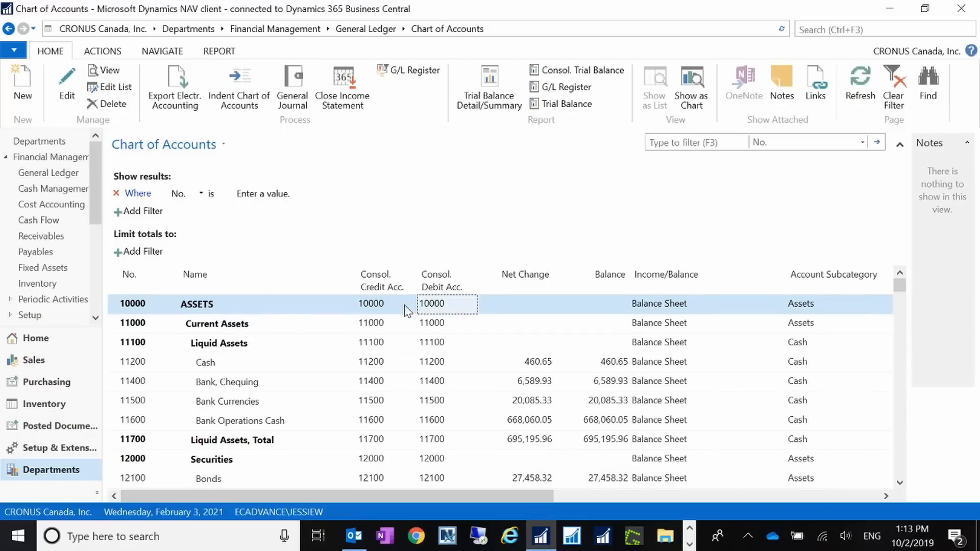
key("Down")
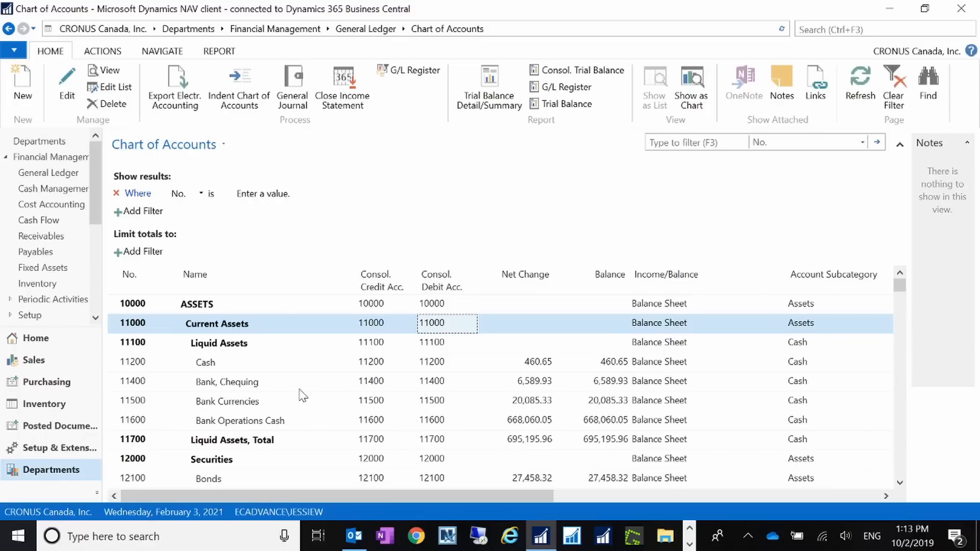
Step: Switch to the company CRONUS Mexico S.A. and open its Chart of Accounts
left_click(14, 49)
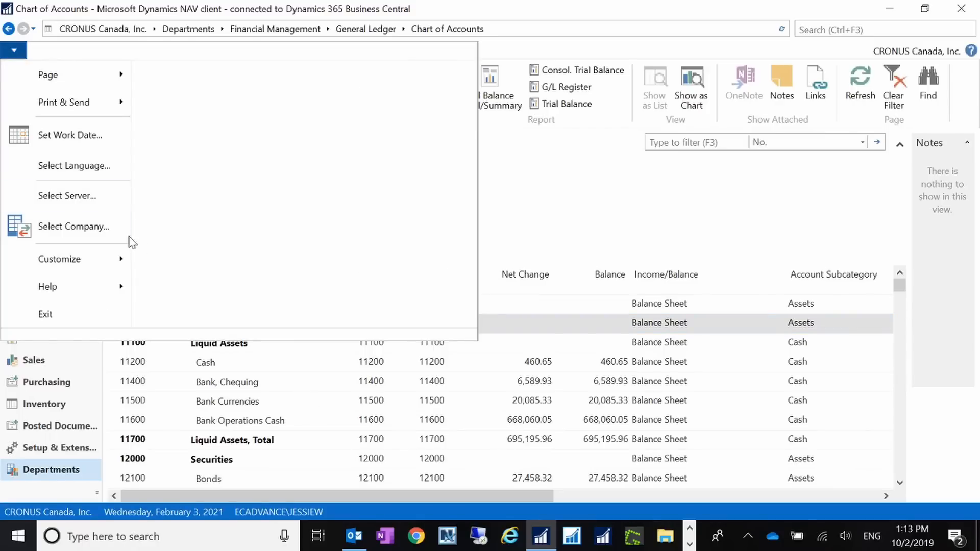
left_click(104, 232)
left_click(403, 171)
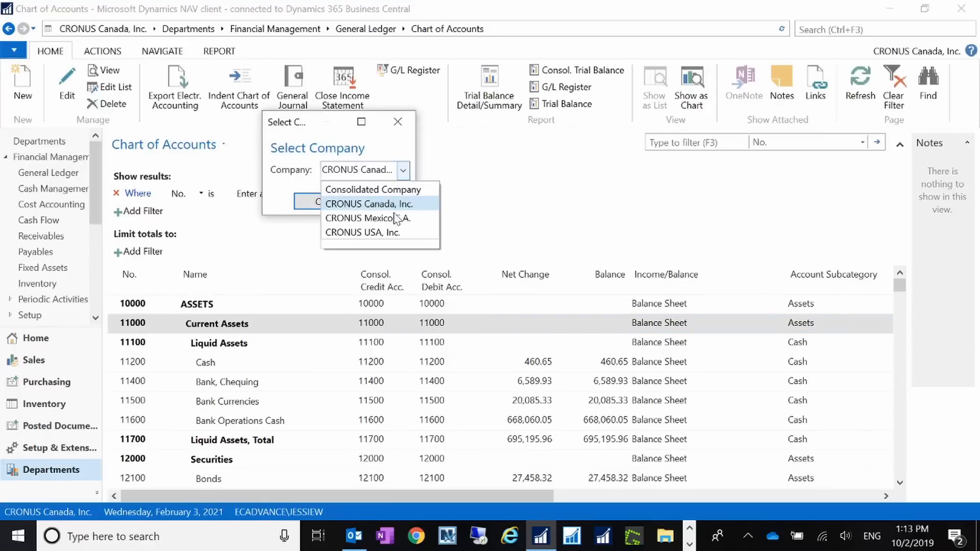
left_click(383, 222)
key("Return")
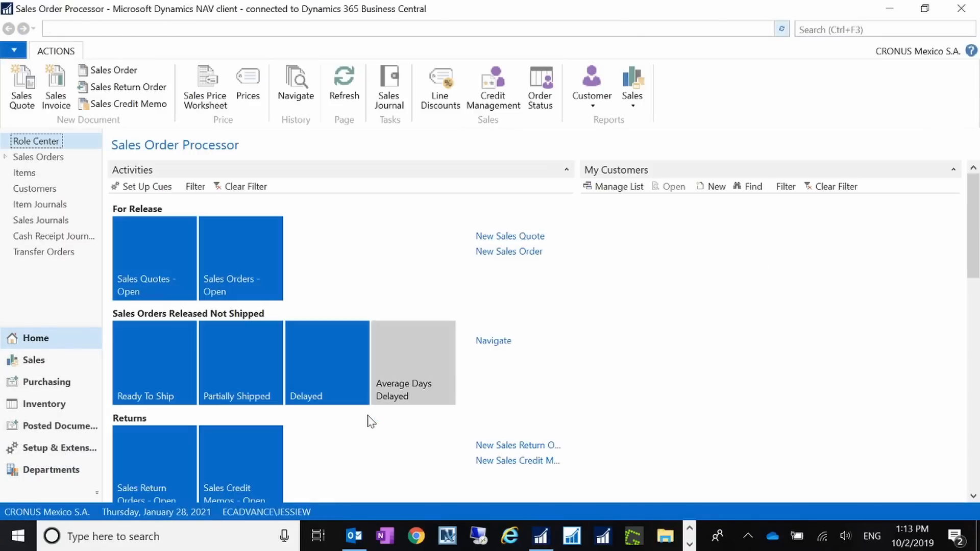
type("cha")
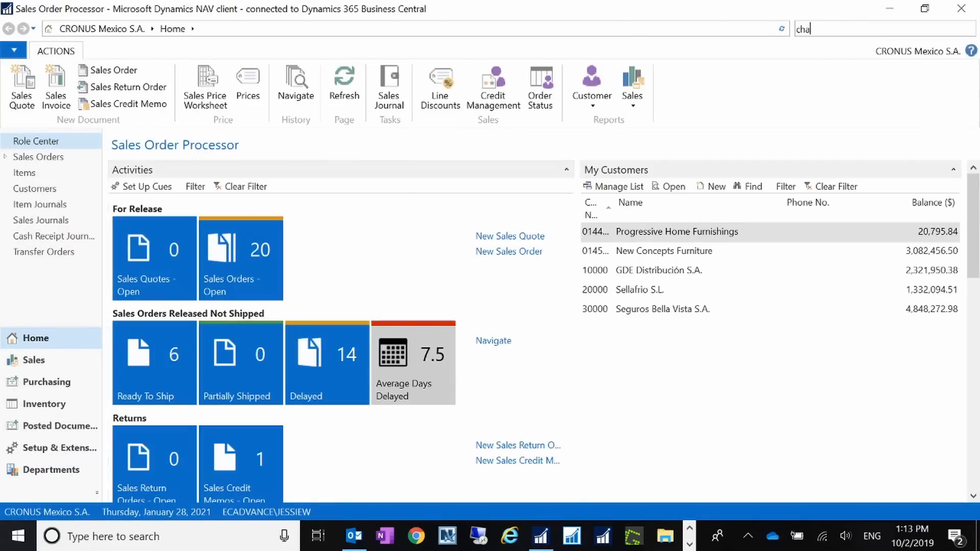
type("rt of")
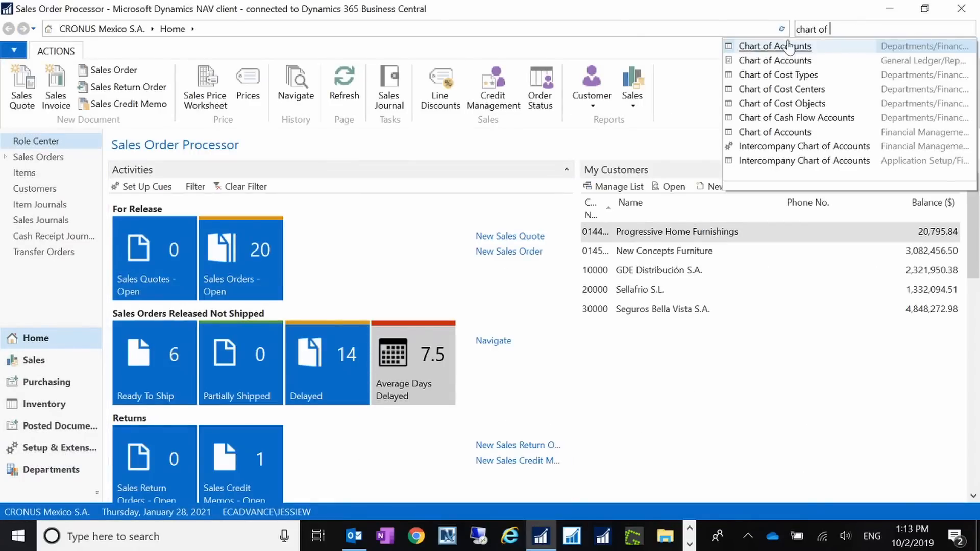
left_click(789, 47)
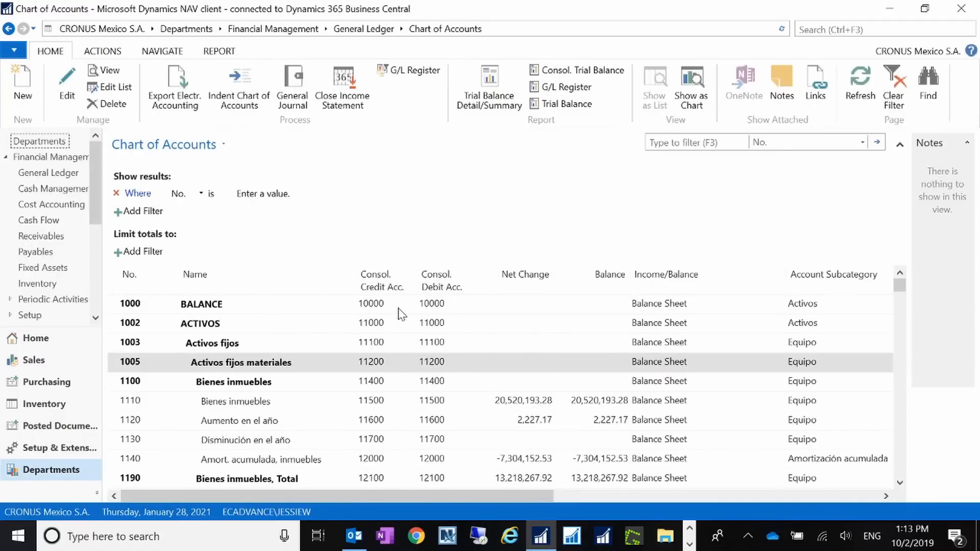
Step: Examine the consolidation credit and debit accounts mapped to the BALANCE row and the accounts further down the chart
left_click(398, 308)
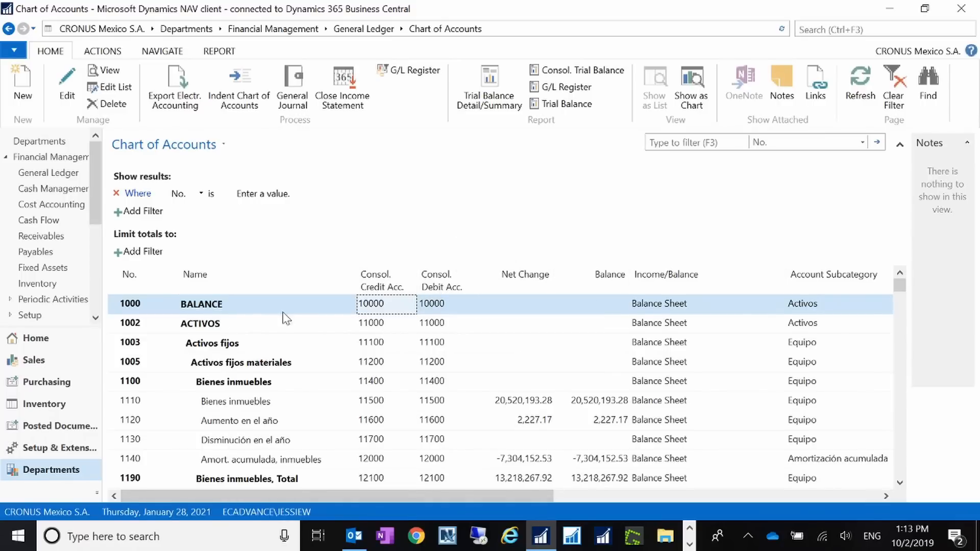
left_click(138, 309)
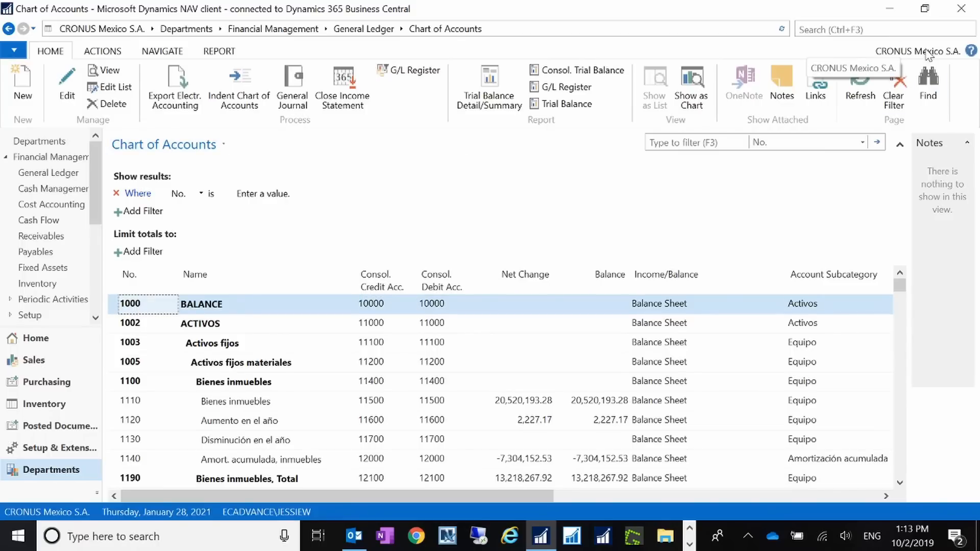
left_click(413, 309)
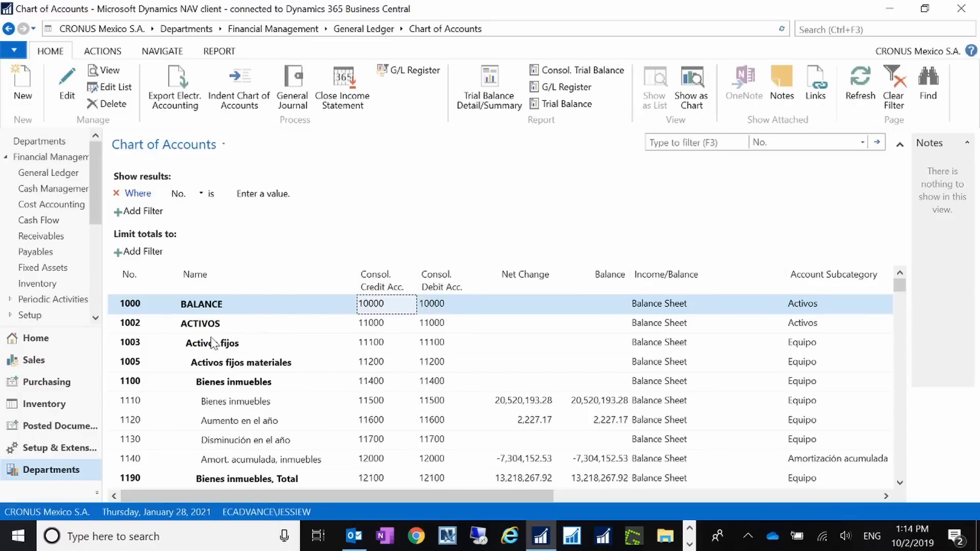
scroll(352, 378, "down", 5)
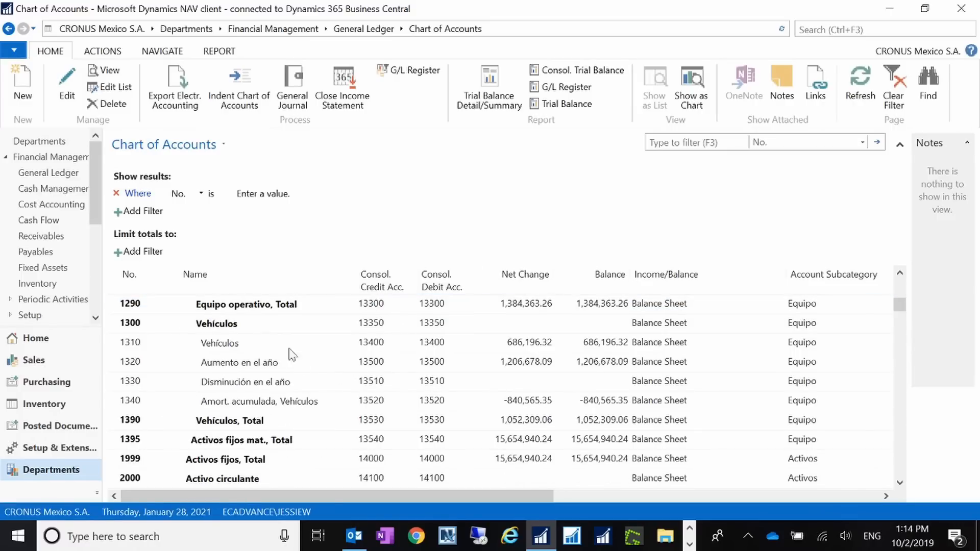
scroll(462, 362, "down", 4)
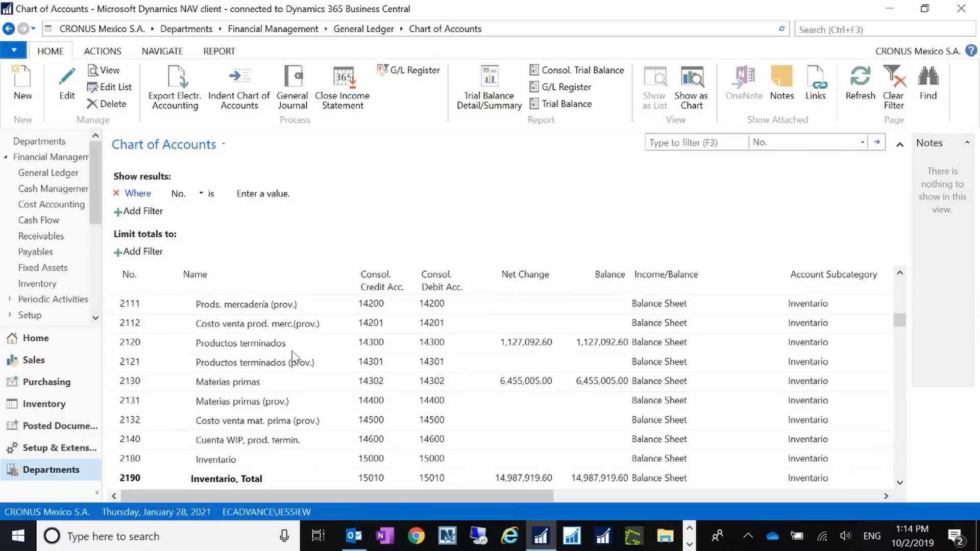
scroll(296, 352, "up", 9)
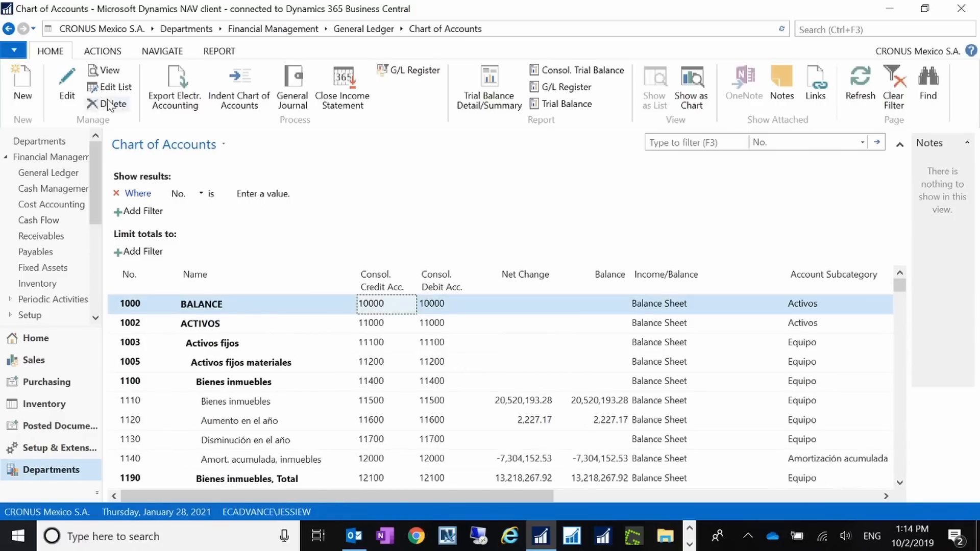
Step: View the Consolidation details on the G/L Account Card of the BALANCE account, then close the card
left_click(67, 84)
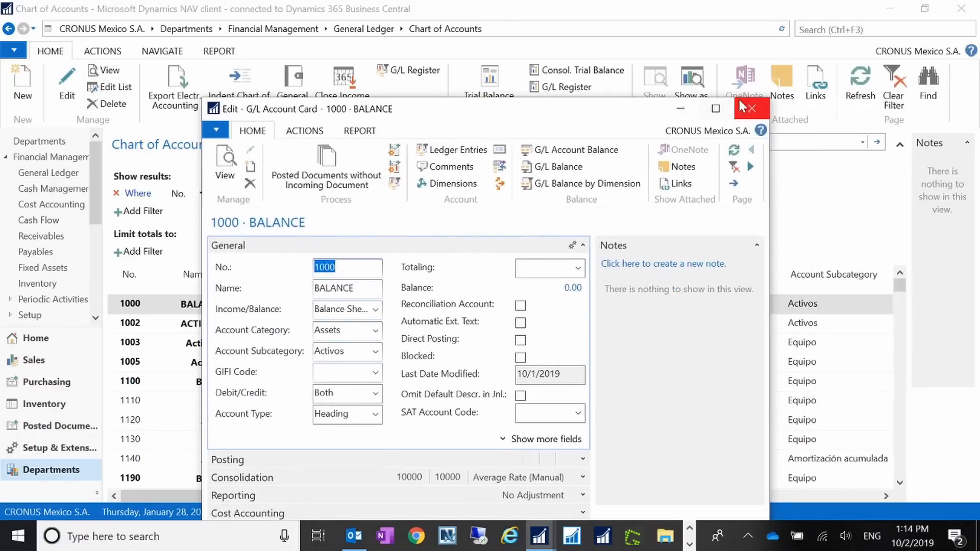
left_click(715, 108)
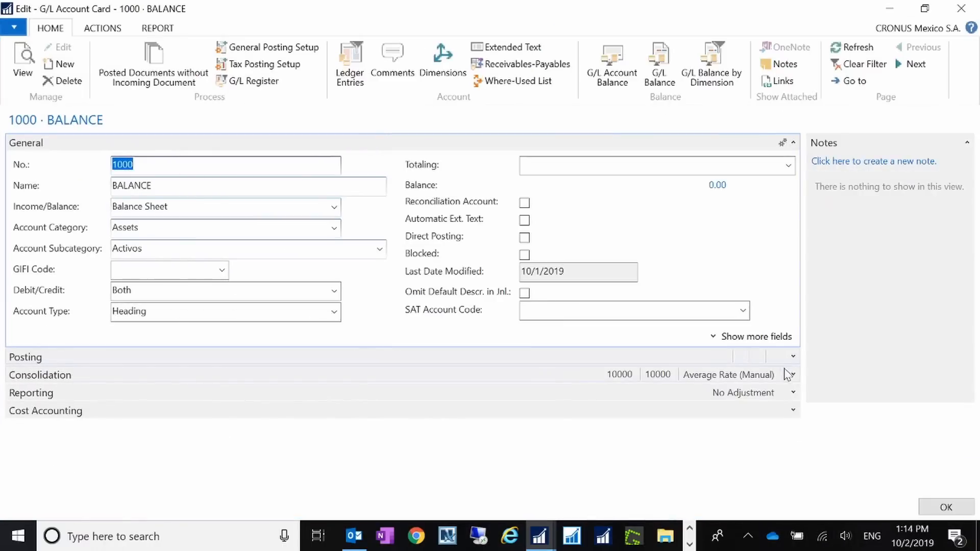
left_click(792, 376)
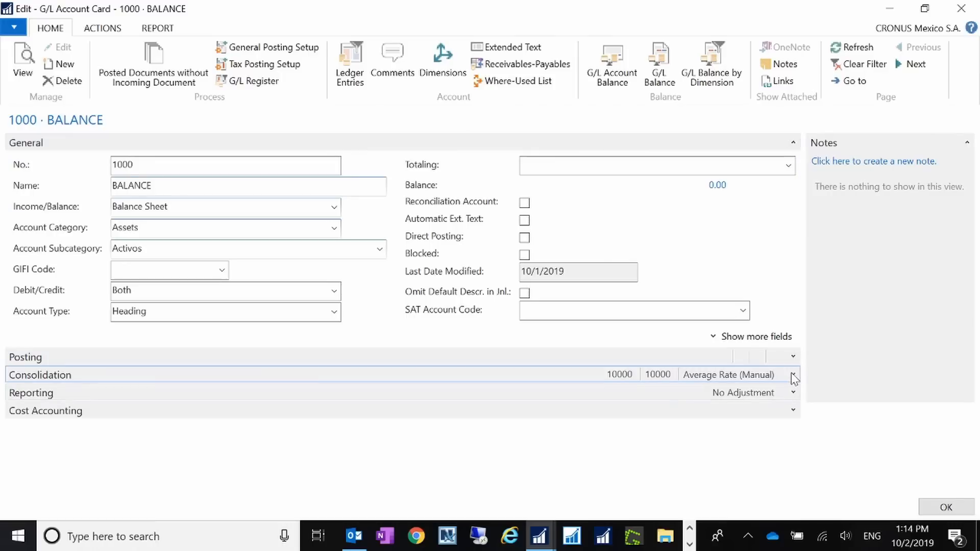
left_click(792, 377)
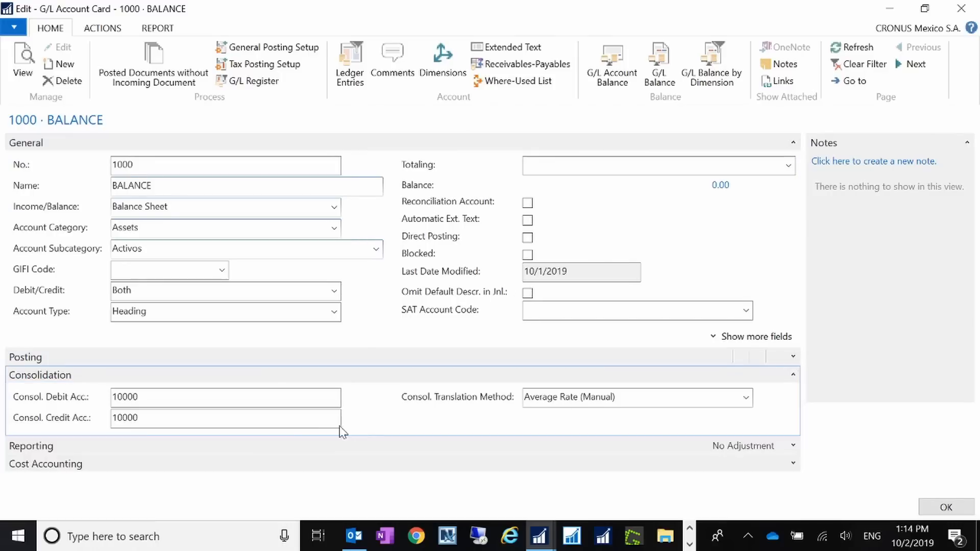
left_click(946, 506)
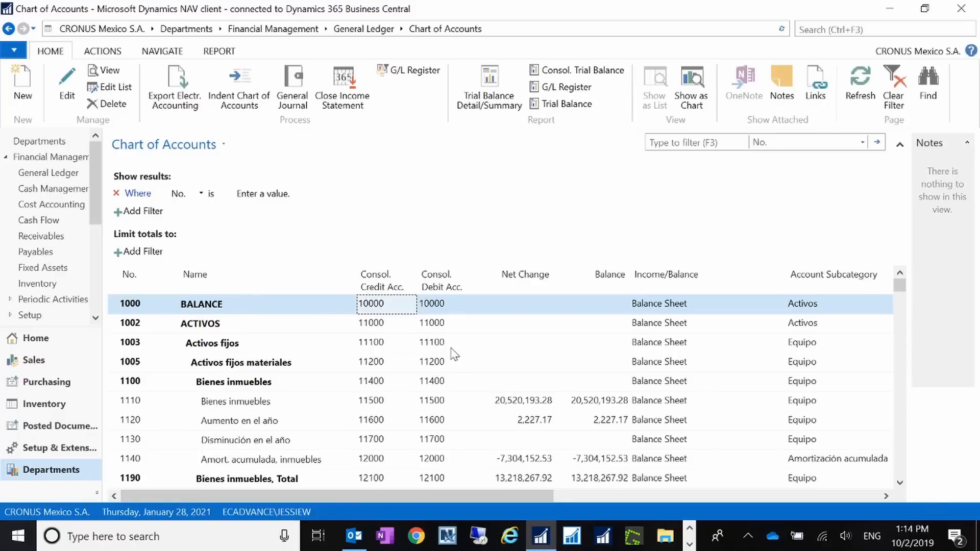
Step: Switch to the company CRONUS USA, Inc. and open its Chart of Accounts
left_click(13, 50)
left_click(85, 228)
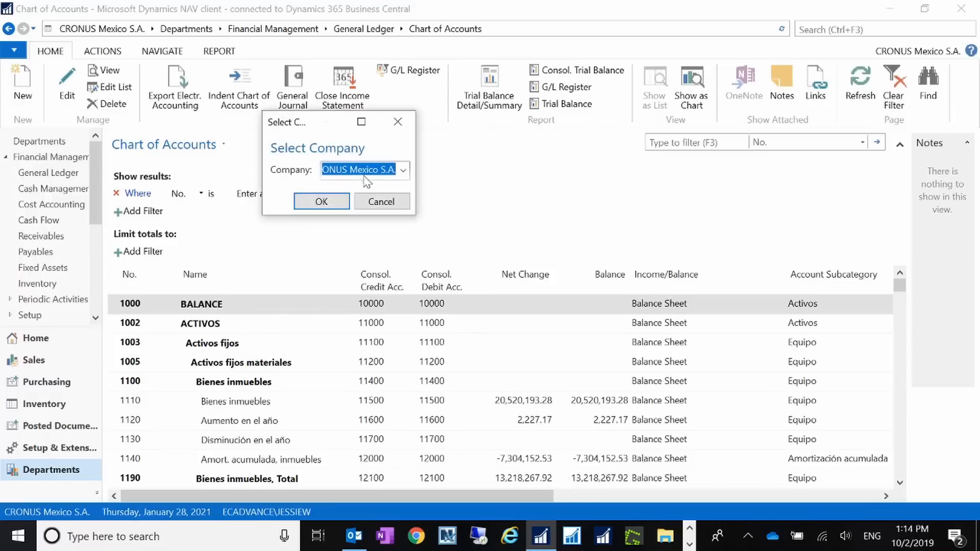
left_click(401, 173)
left_click(368, 228)
key("Return")
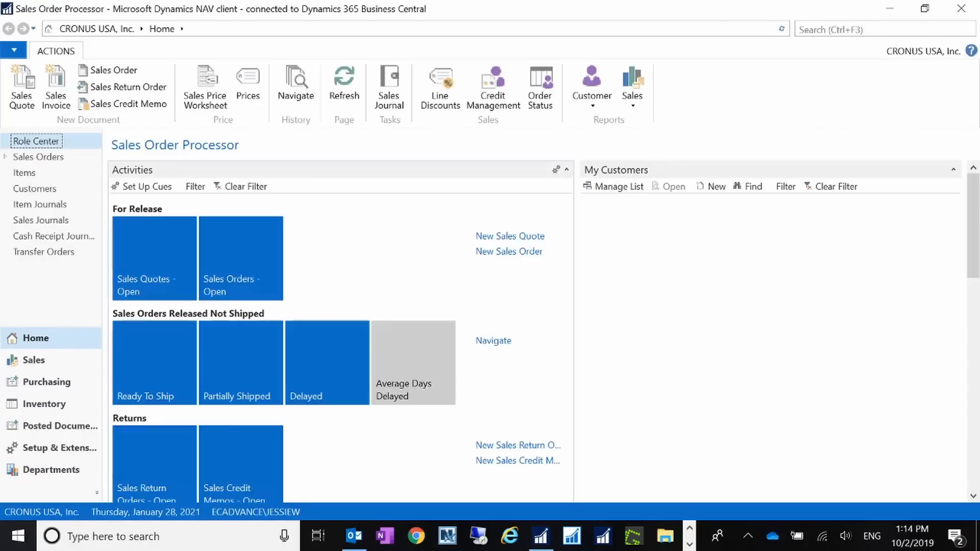
type("chart ")
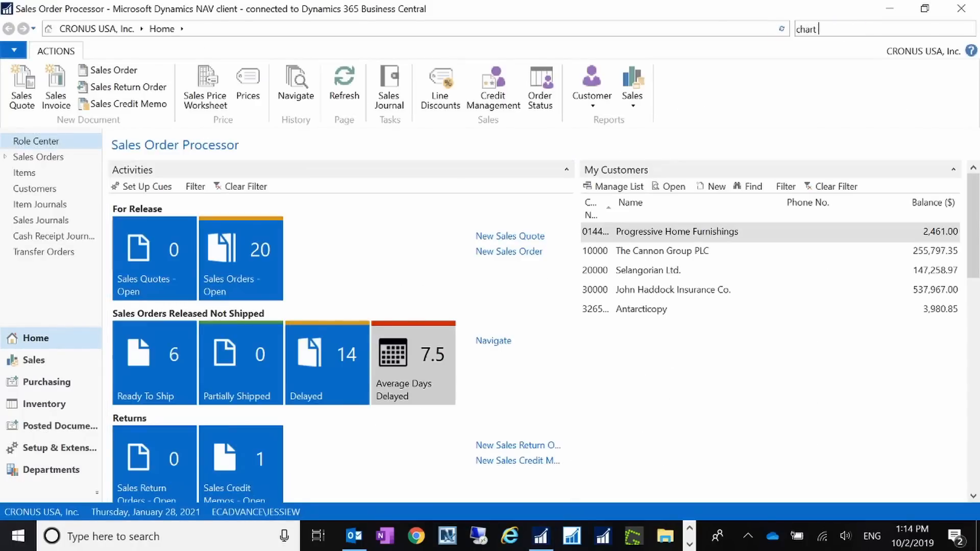
type("of")
key("Down")
key("Return")
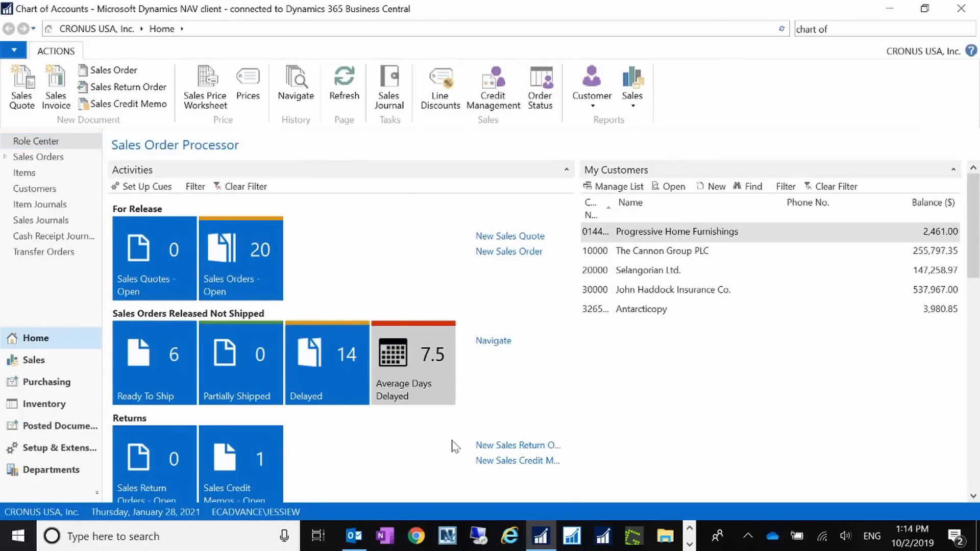
Step: Compare the consolidation account fields of the ASSETS row and the Increases during the Year row
left_click(176, 349)
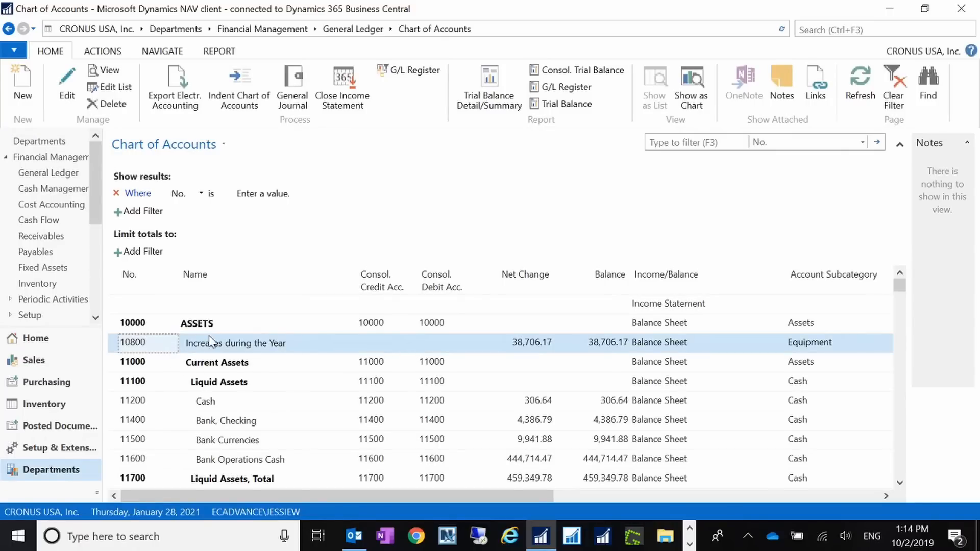
left_click(166, 327)
left_click(388, 327)
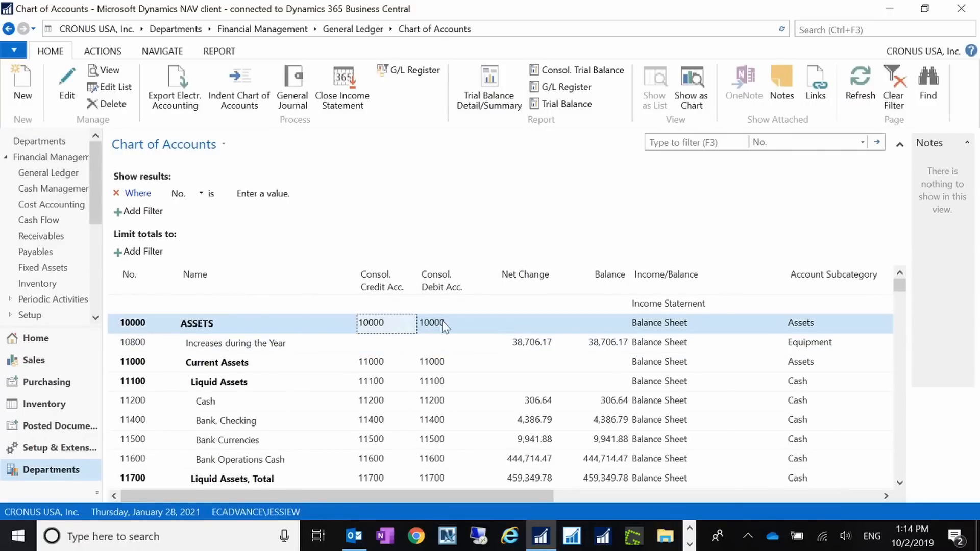
left_click(152, 347)
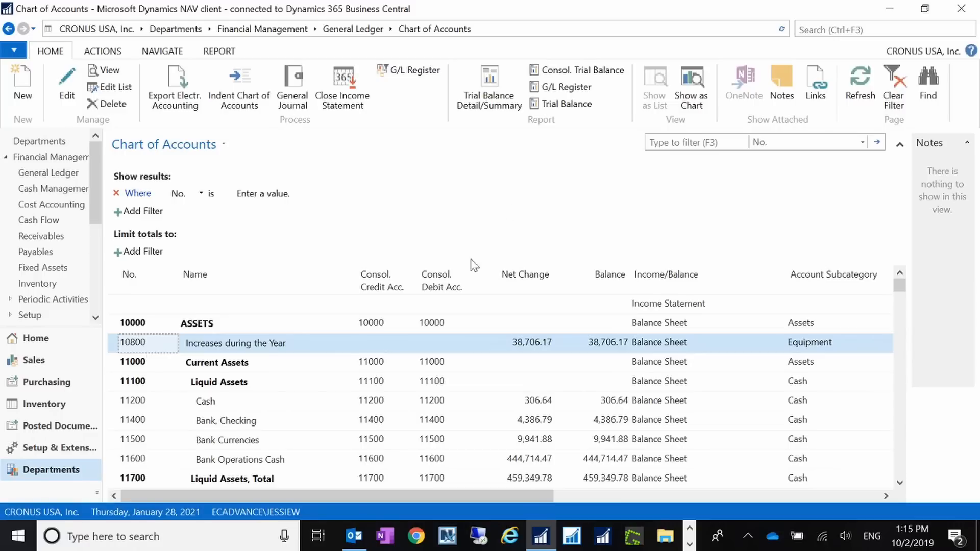
left_click(378, 350)
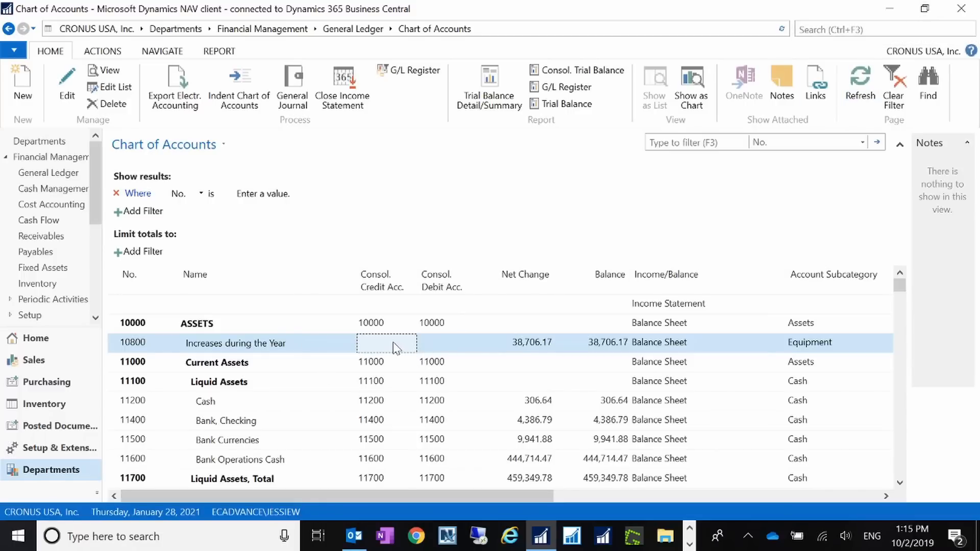
Step: Filter the Chart of Accounts to a blank Consol. Credit Acc. ('') and review the listed accounts
left_click(190, 193)
left_click(250, 286)
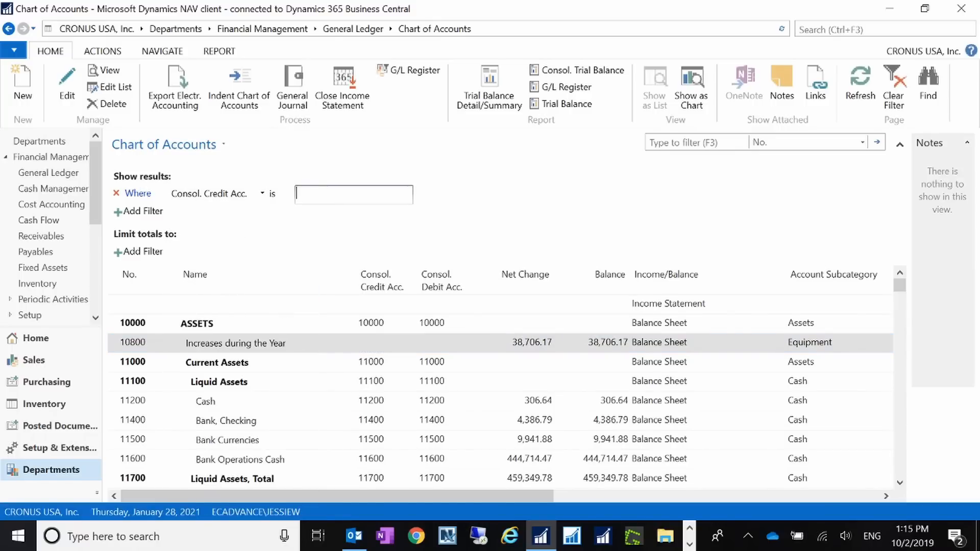
key("Tab")
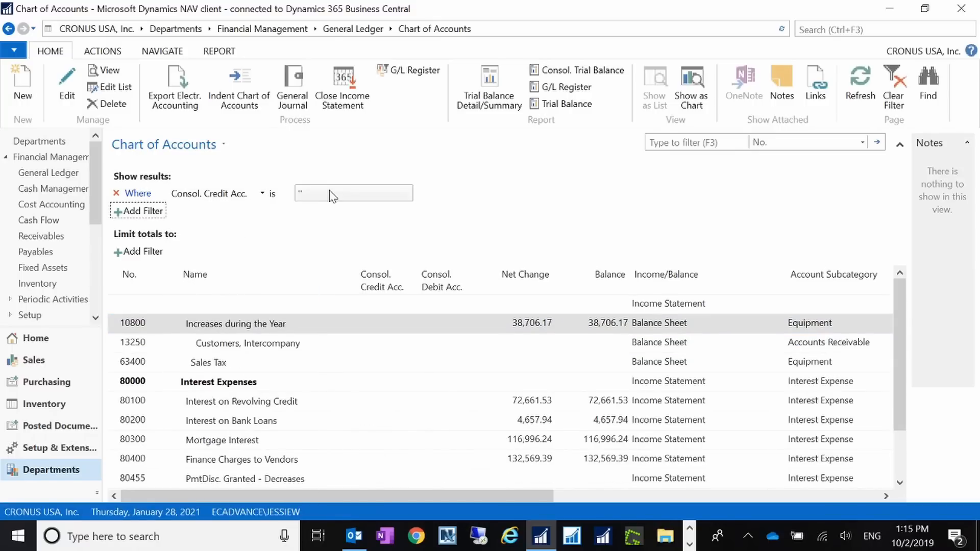
scroll(420, 411, "down", 1)
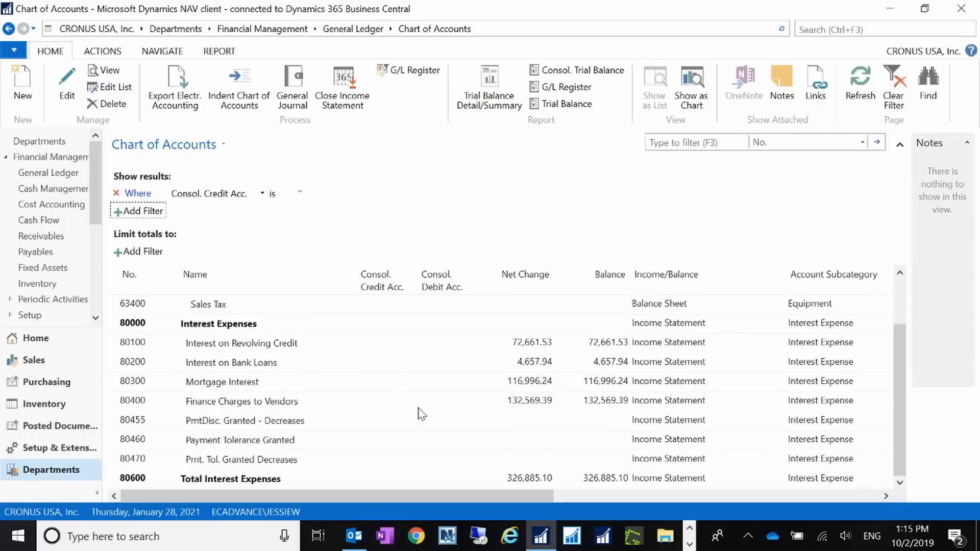
scroll(425, 419, "up", 1)
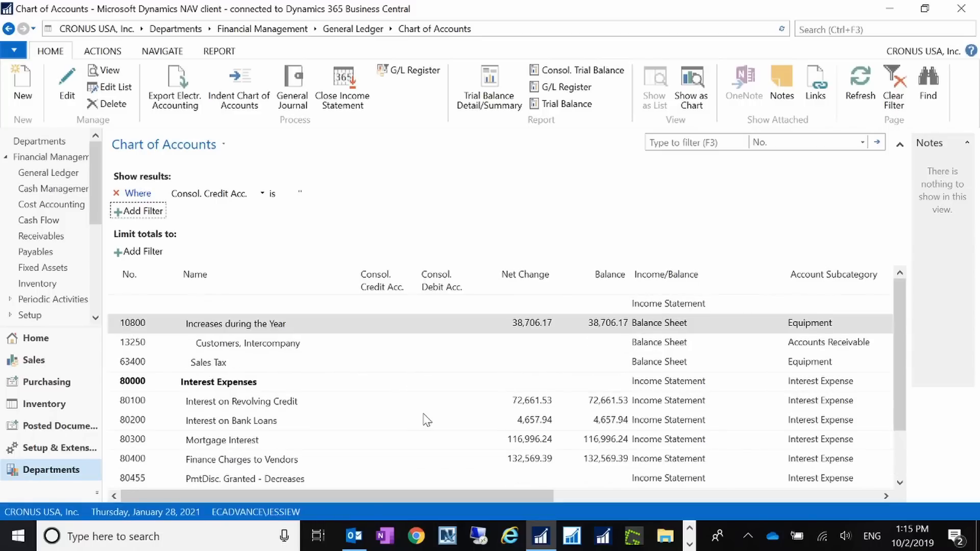
scroll(427, 419, "down", 1)
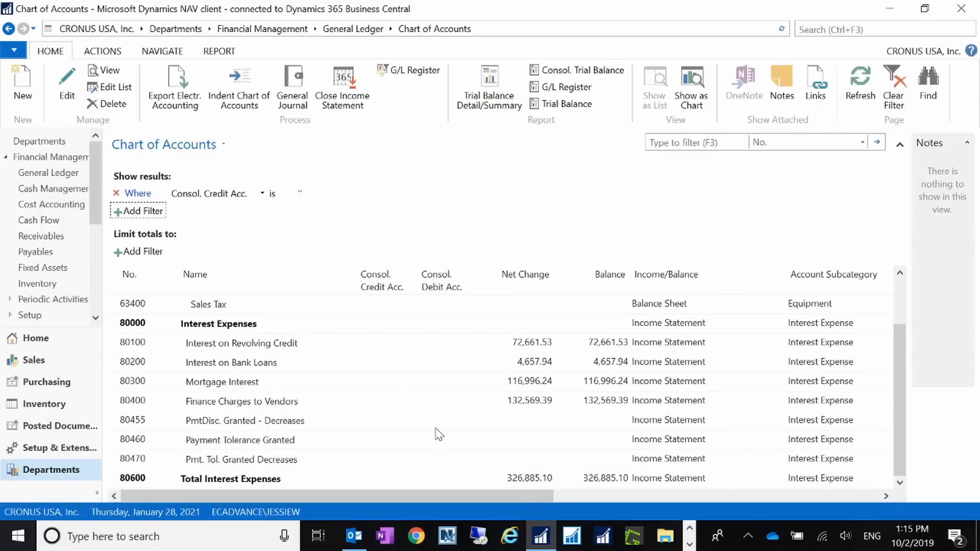
scroll(408, 436, "up", 1)
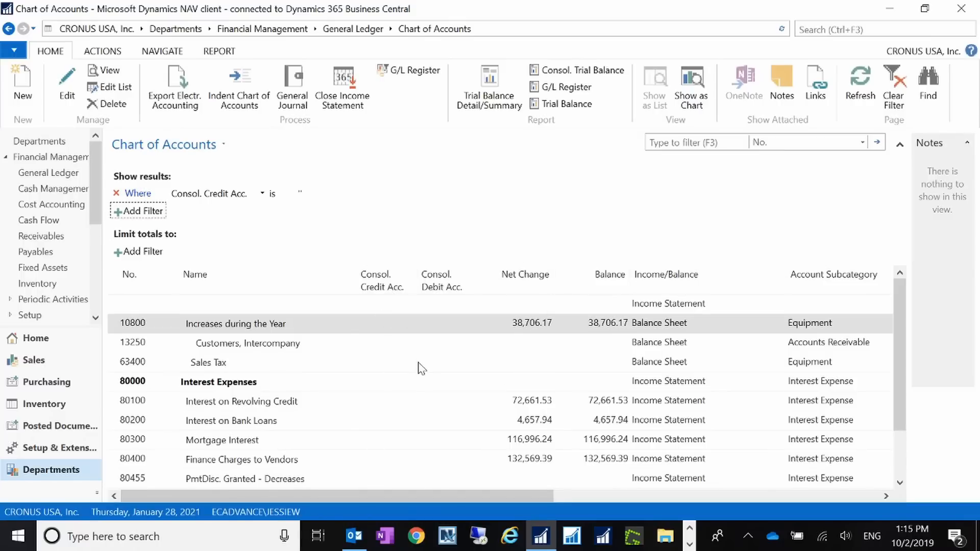
scroll(420, 375, "down", 1)
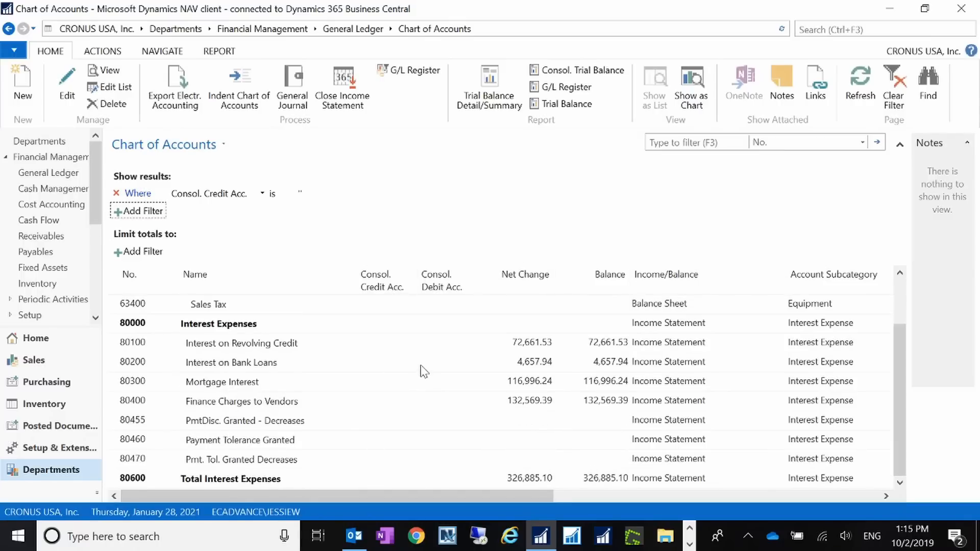
scroll(423, 368, "up", 1)
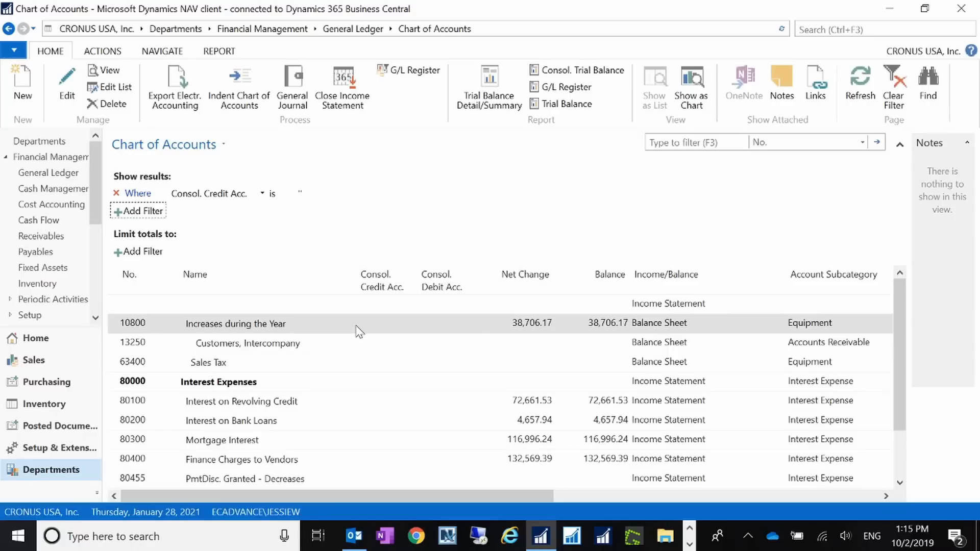
Step: Switch to the company CRONUS Mexico S.A. and open its Chart of Accounts
left_click(14, 50)
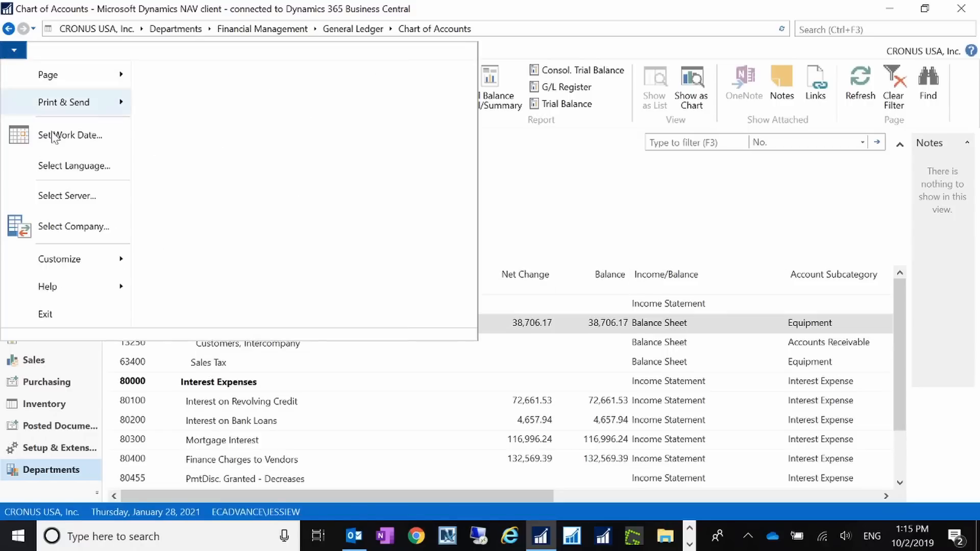
left_click(94, 227)
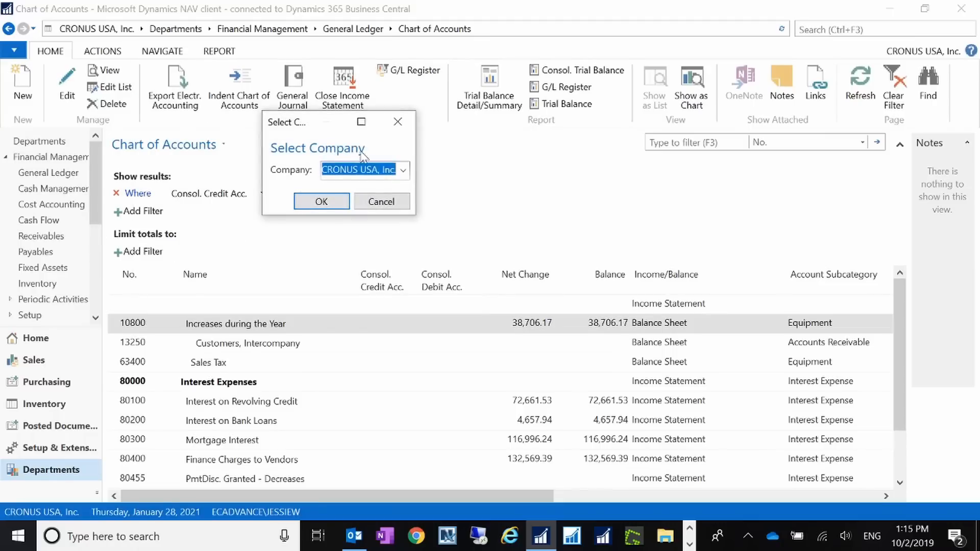
left_click(404, 174)
left_click(390, 219)
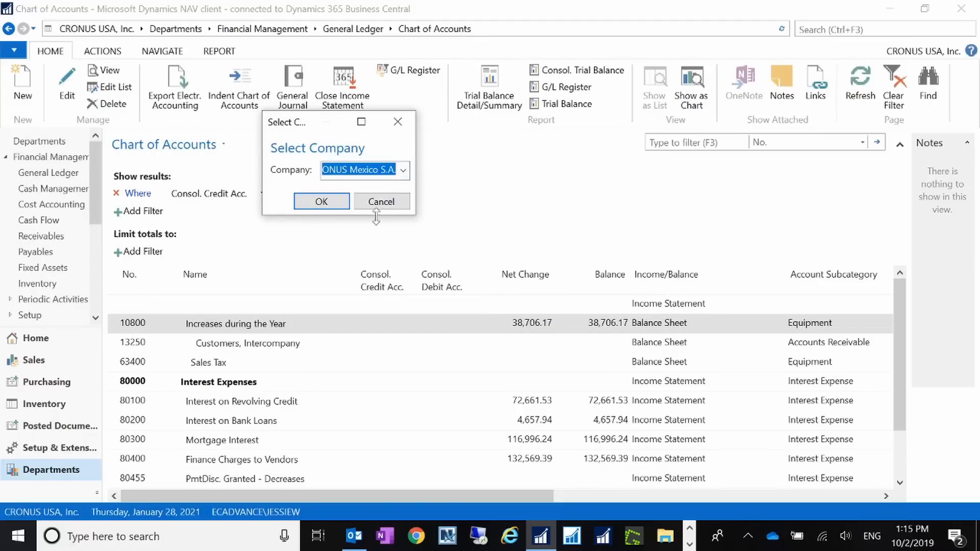
left_click(321, 202)
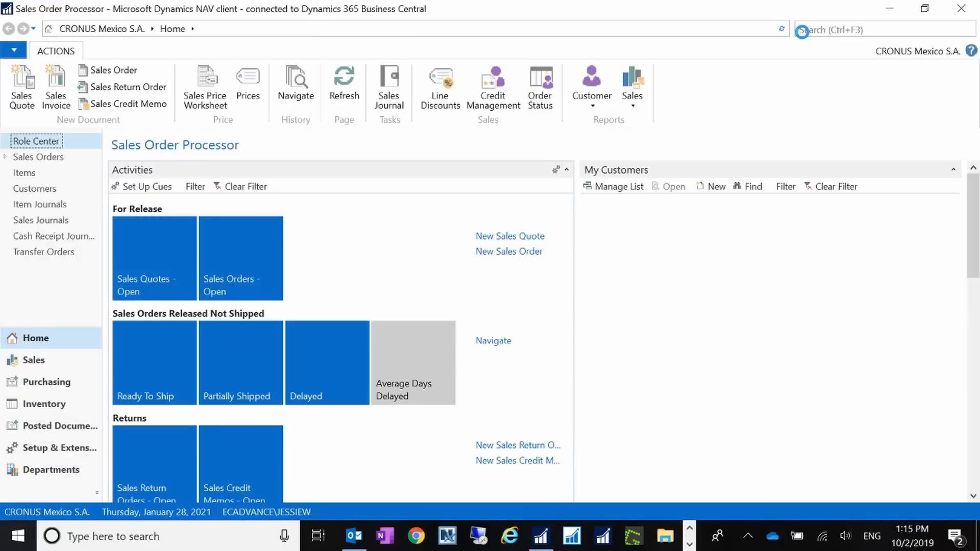
left_click(803, 32)
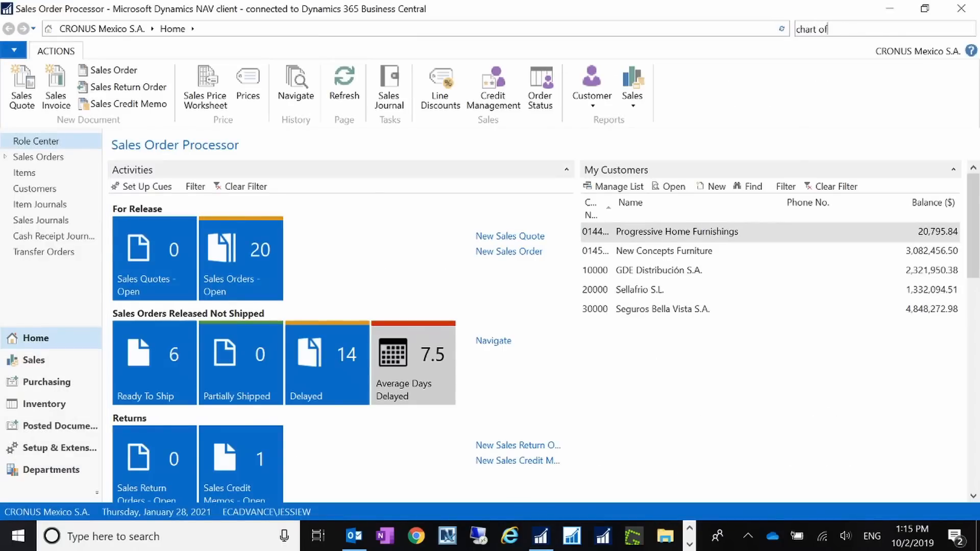
type("chart of")
left_click(787, 56)
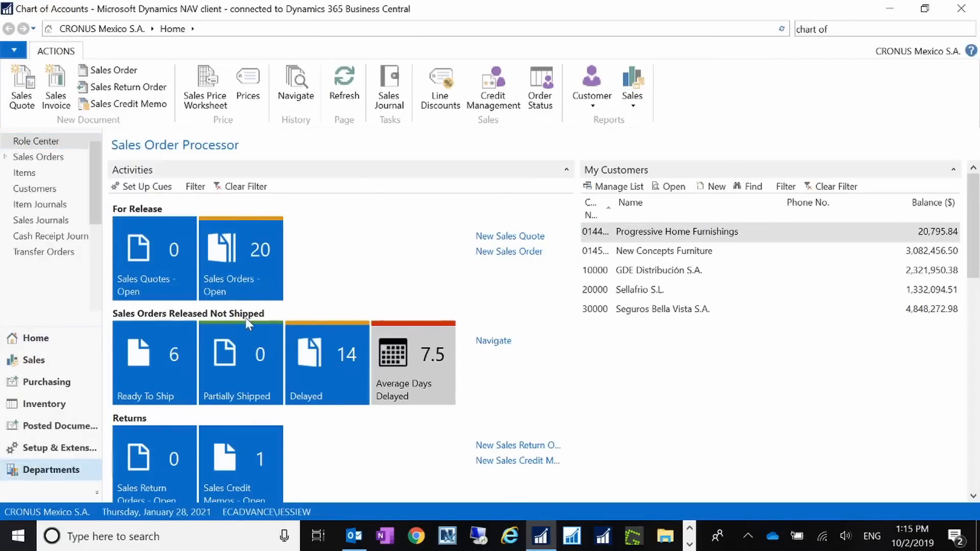
Step: Filter the CRONUS Mexico S.A. Chart of Accounts to a blank Consol. Credit Acc. ('')
left_click(201, 193)
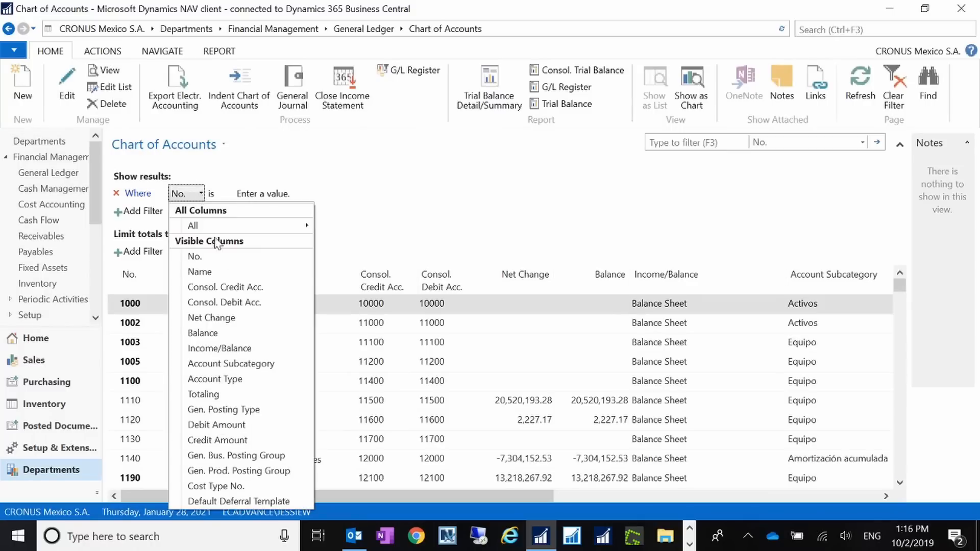
left_click(245, 287)
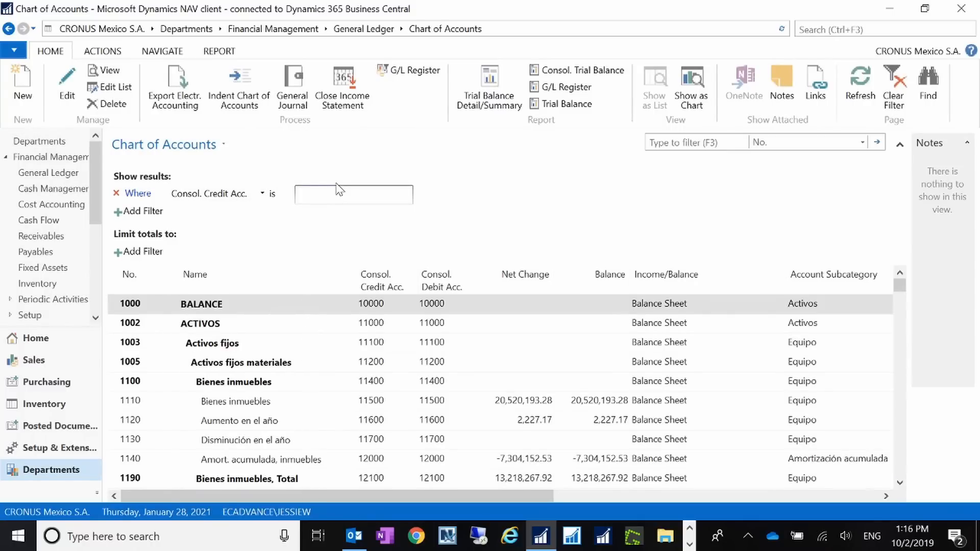
key("Tab")
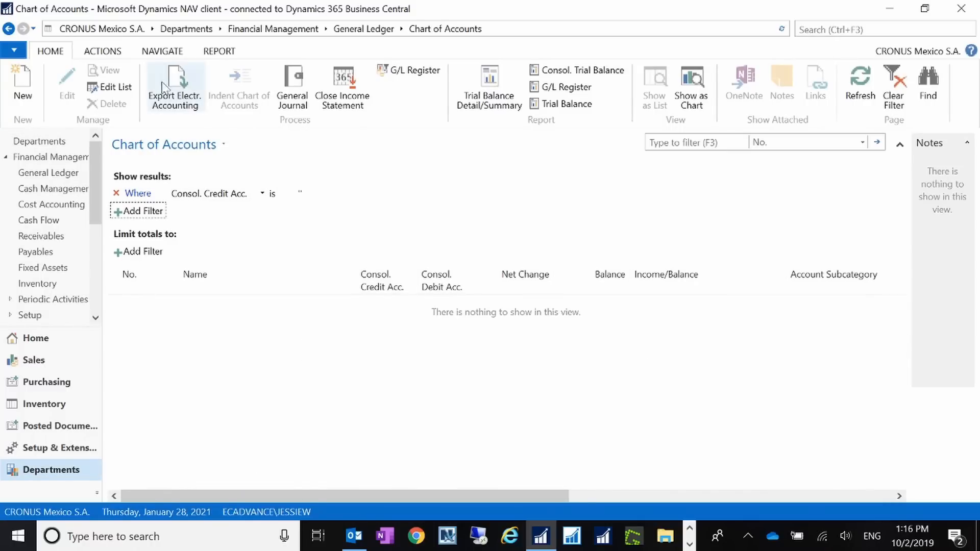
Step: Switch to the company CRONUS Canada, Inc. and open its Chart of Accounts
left_click(14, 50)
left_click(106, 230)
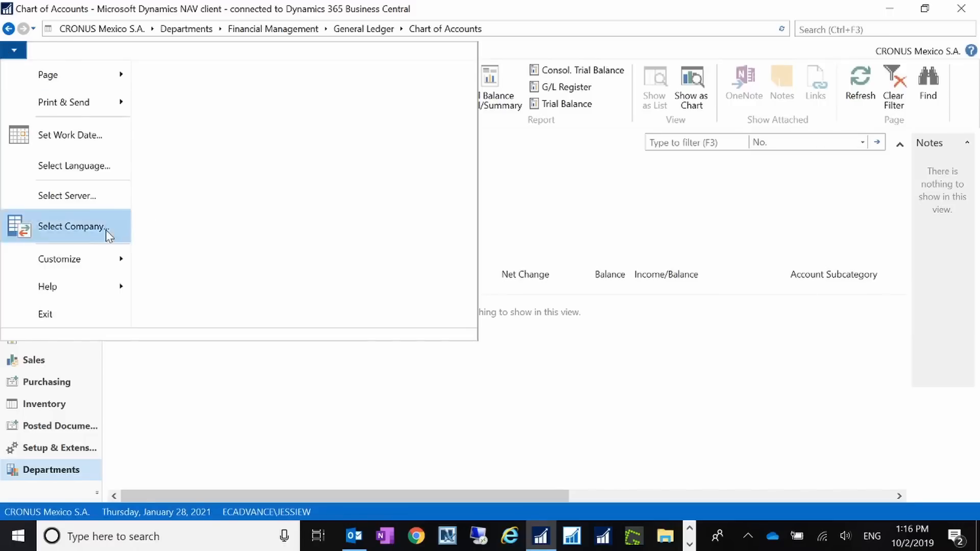
left_click(403, 170)
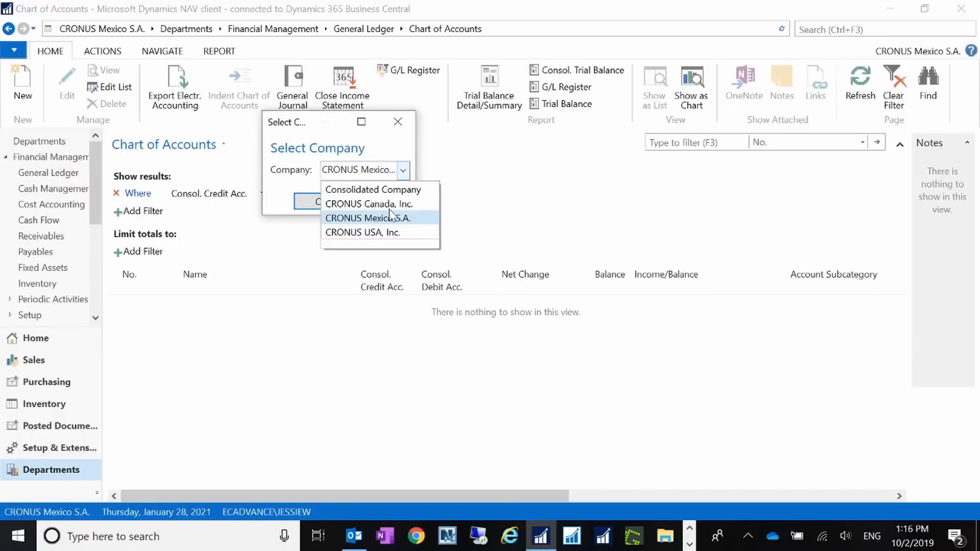
left_click(373, 203)
left_click(321, 202)
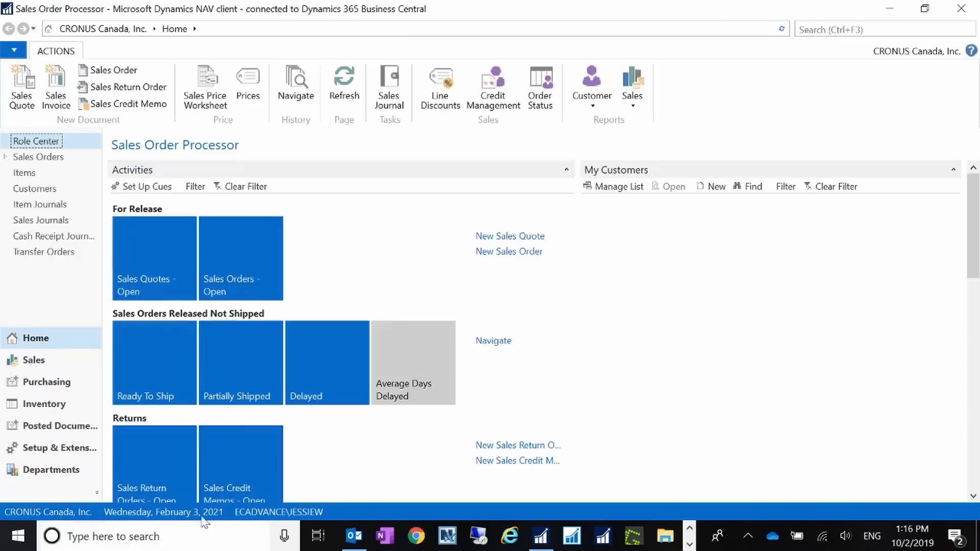
left_click(847, 29)
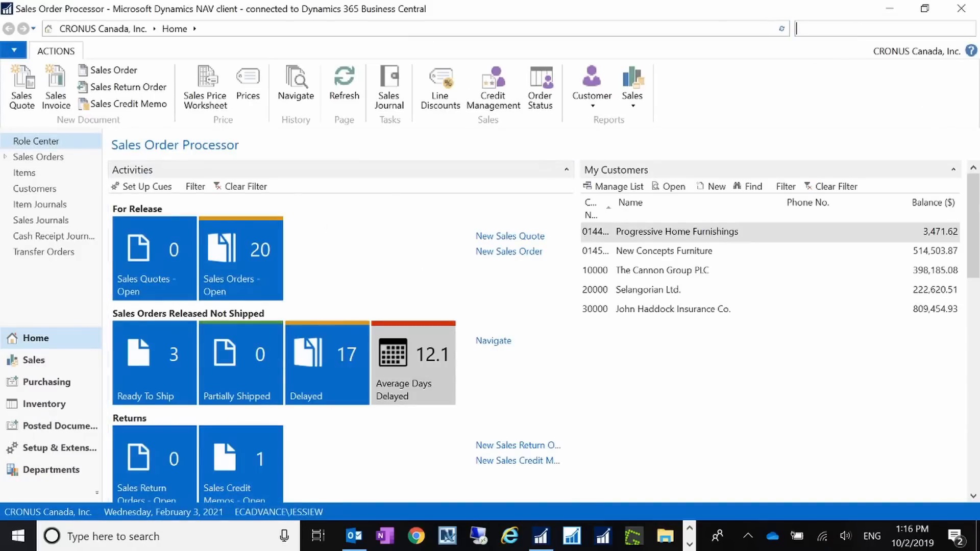
type("chart of accounts")
key("Return")
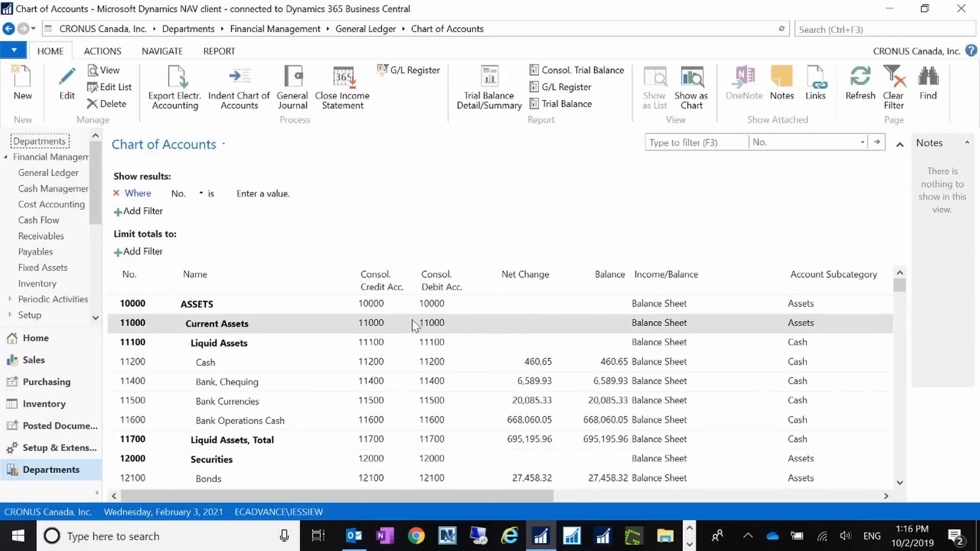
Step: Filter the CRONUS Canada, Inc. Chart of Accounts to a blank Consol. Credit Acc. ('')
left_click(177, 194)
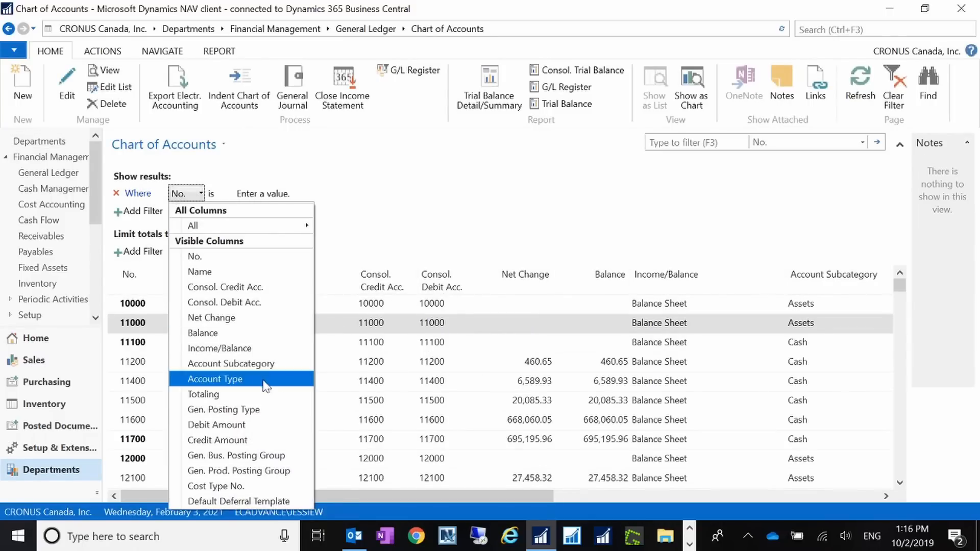
left_click(247, 287)
left_click(339, 193)
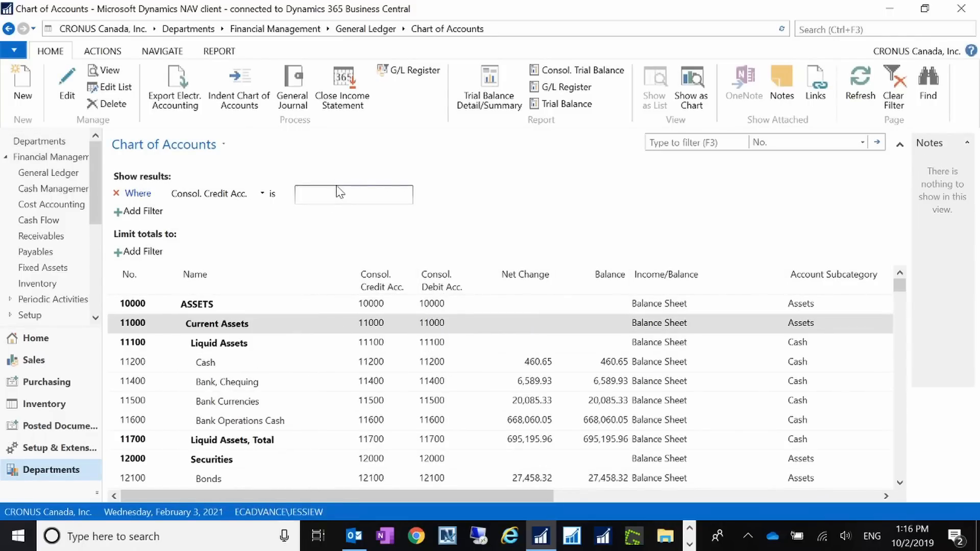
type("''")
key("Return")
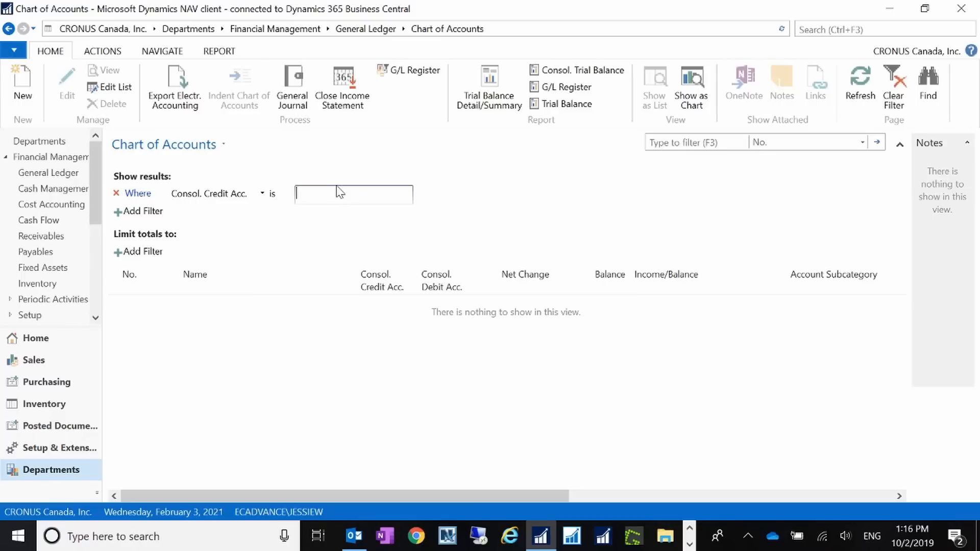
Step: Switch back to the company CRONUS Mexico S.A. and reopen its Chart of Accounts
left_click(14, 50)
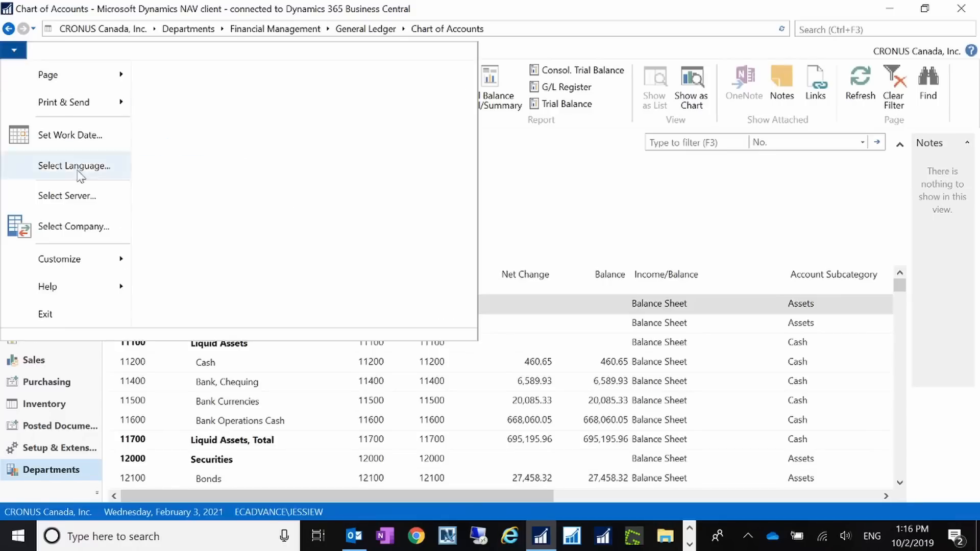
left_click(96, 228)
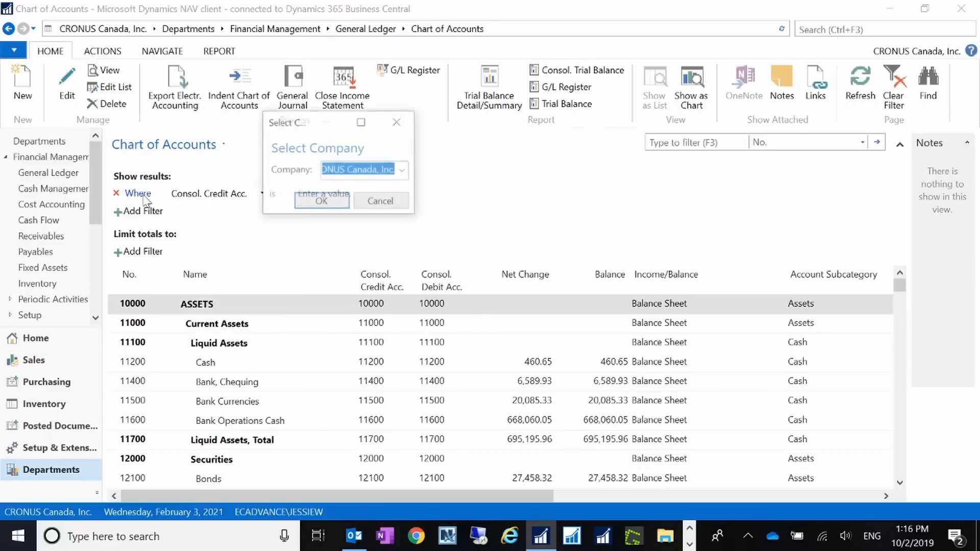
left_click(403, 170)
left_click(400, 219)
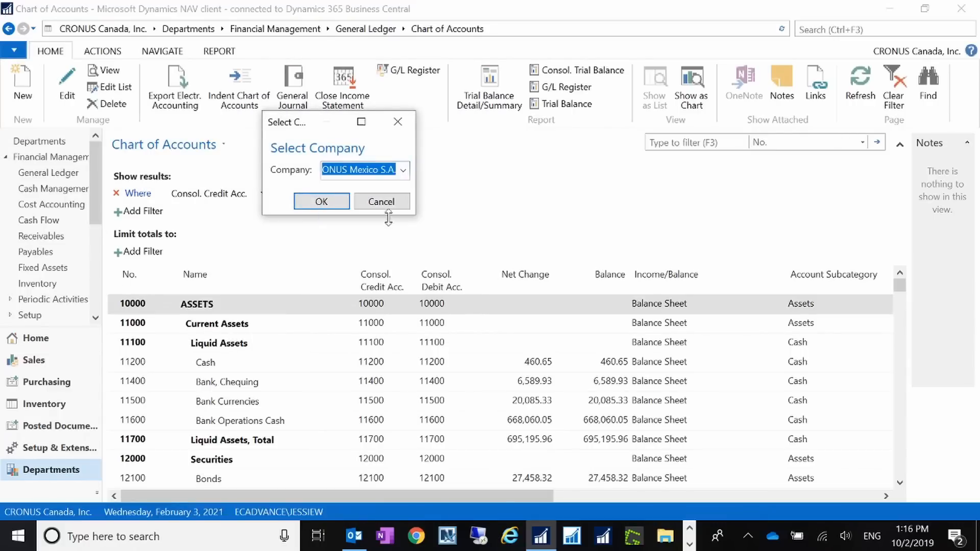
left_click(332, 206)
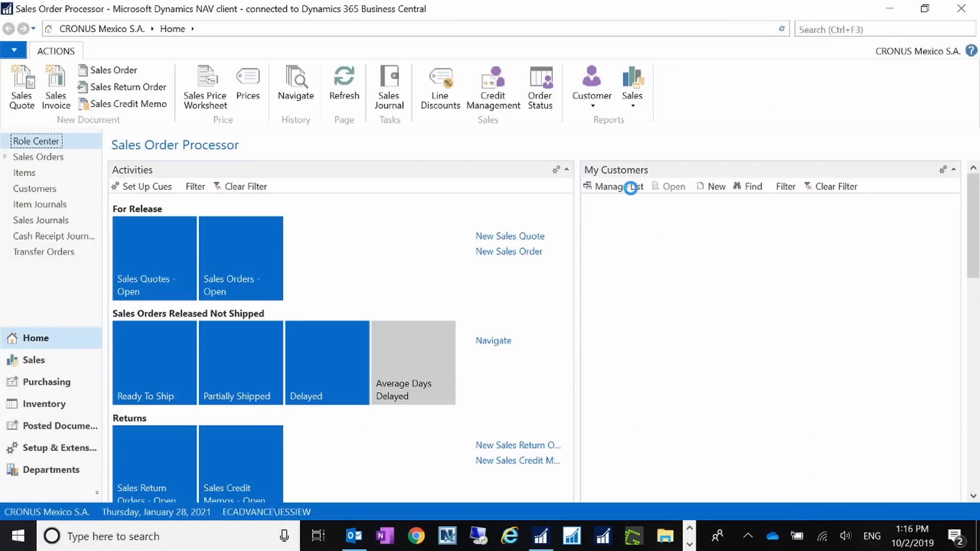
left_click(842, 30)
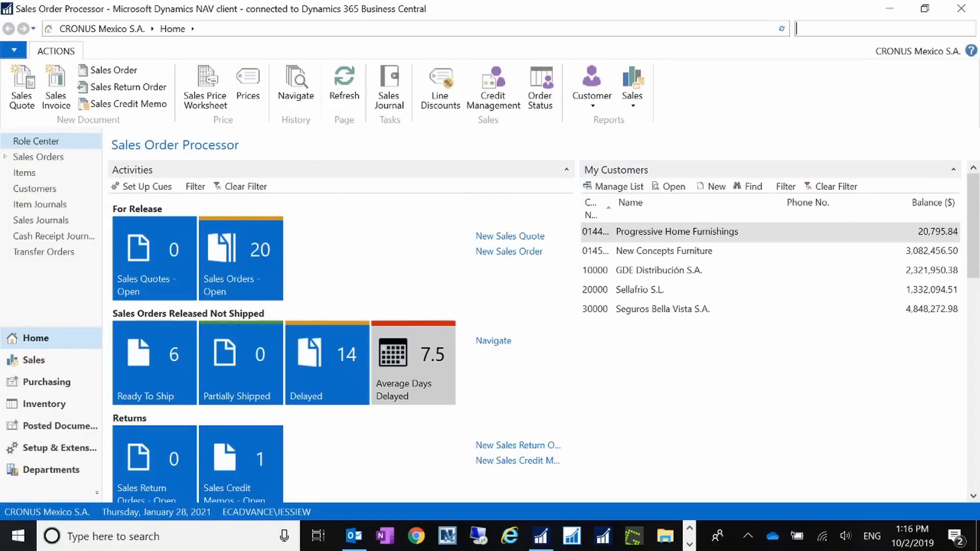
type("char")
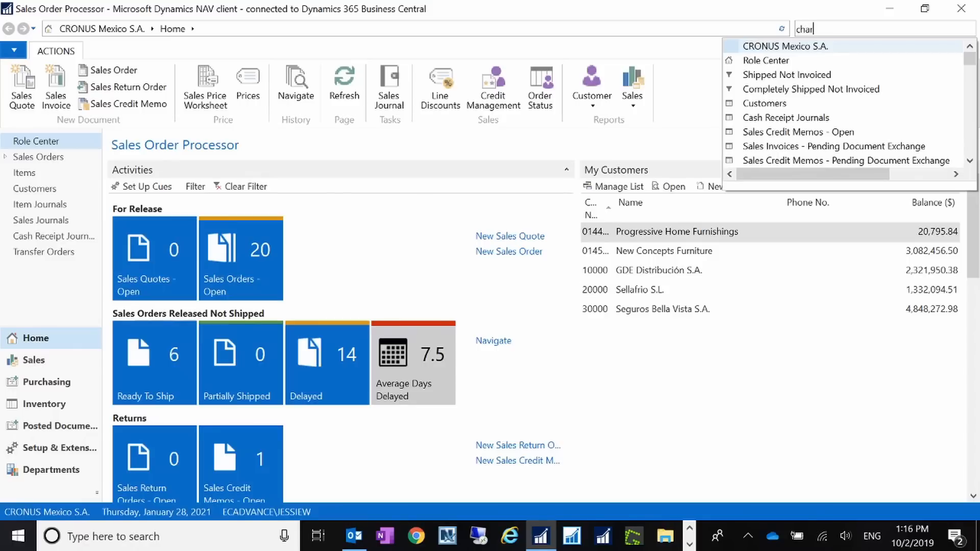
type("t of accounts")
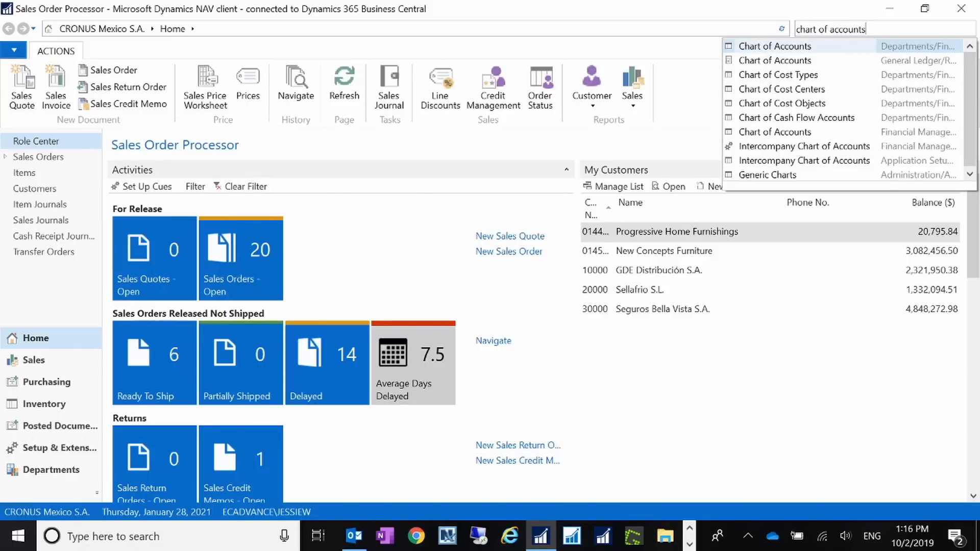
left_click(780, 47)
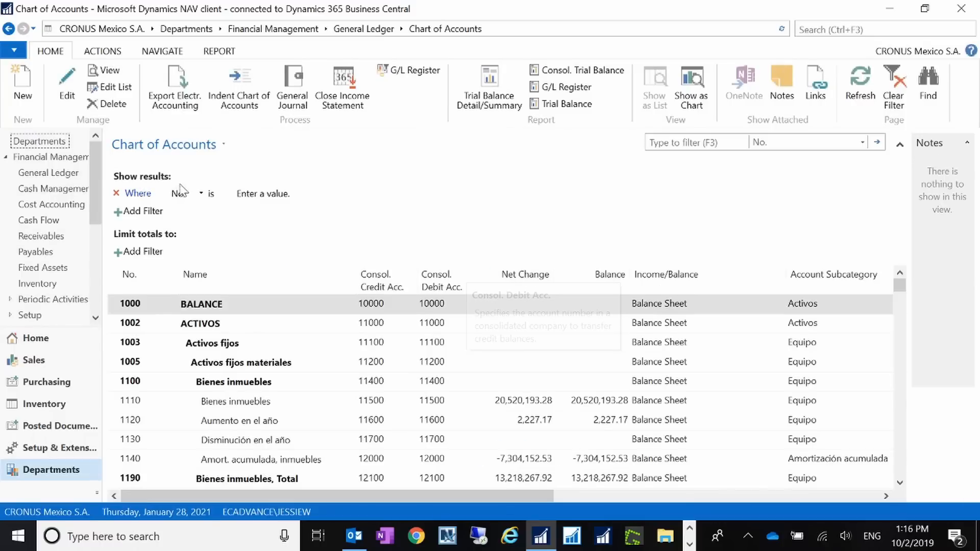
Step: Check the CRONUS Mexico S.A. Chart of Accounts again for accounts with a blank Consol. Credit Acc. ('')
left_click(182, 194)
left_click(265, 286)
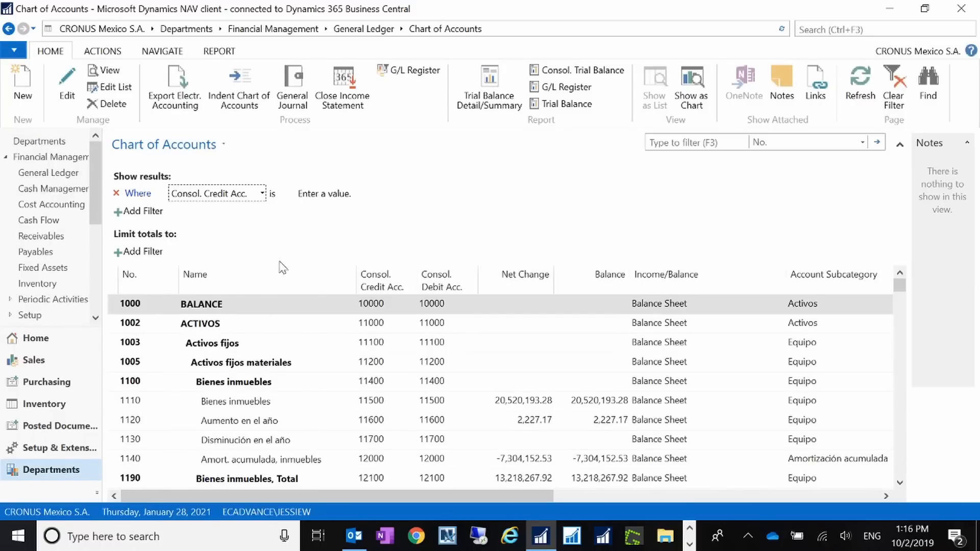
type("''")
key("Return")
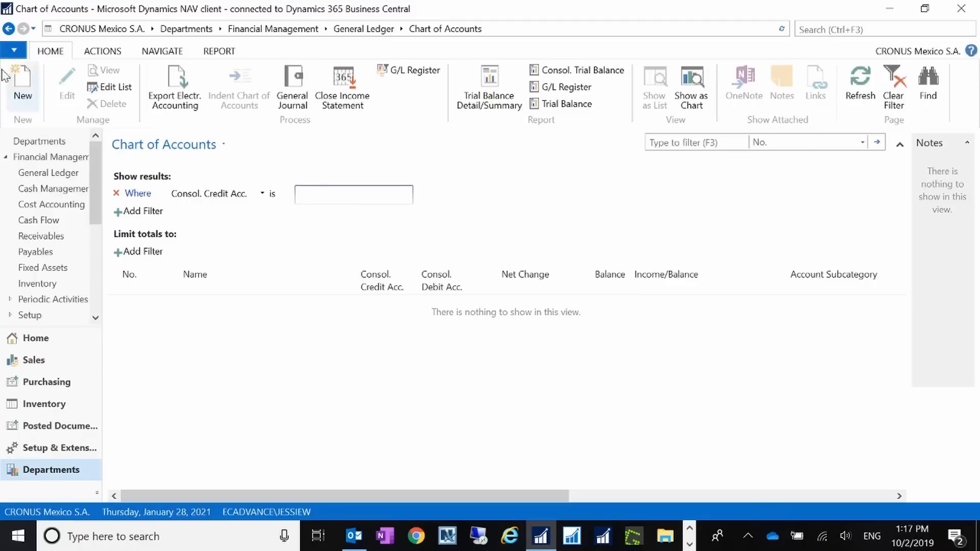
Step: Switch to the company CRONUS USA, Inc. and open its Chart of Accounts
left_click(14, 50)
left_click(92, 229)
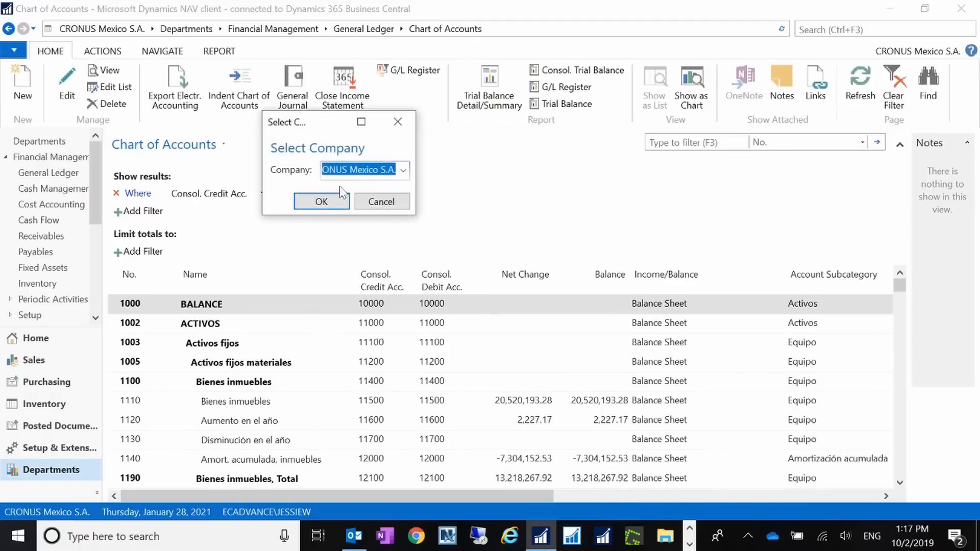
left_click(403, 170)
left_click(363, 230)
left_click(321, 201)
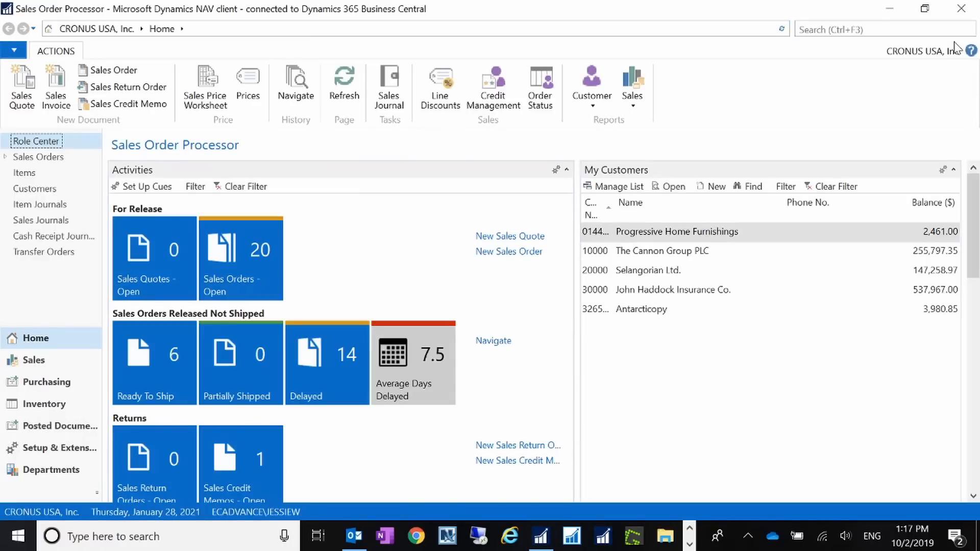
left_click(830, 29)
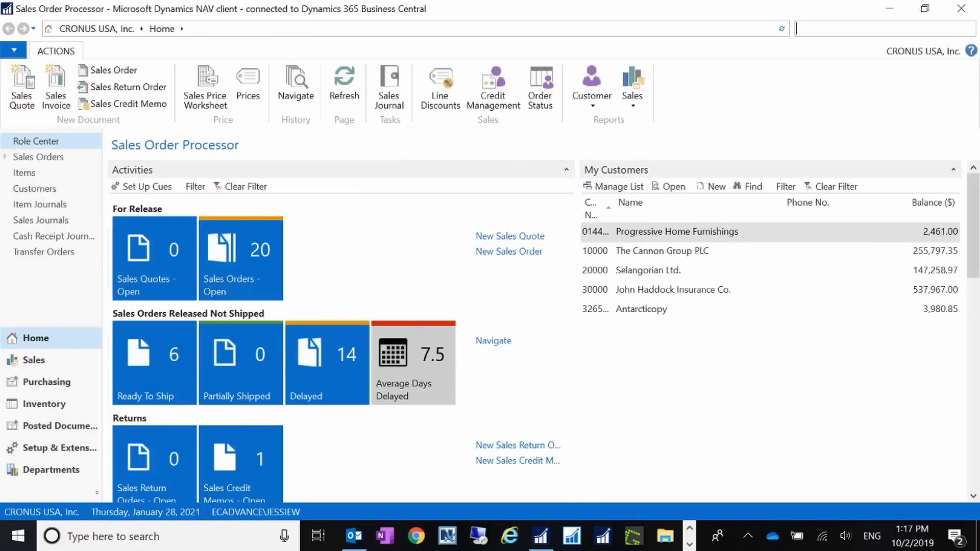
type("chart of accounts")
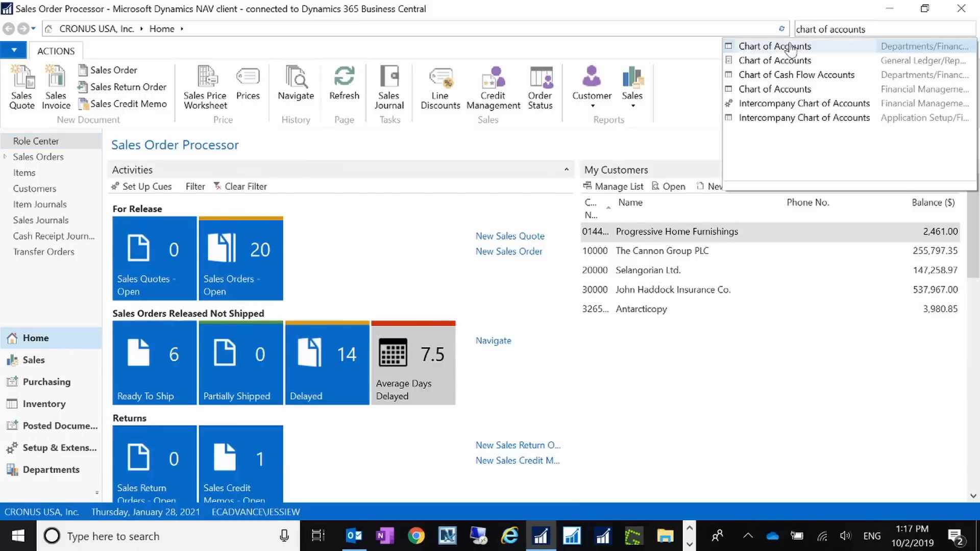
key("Return")
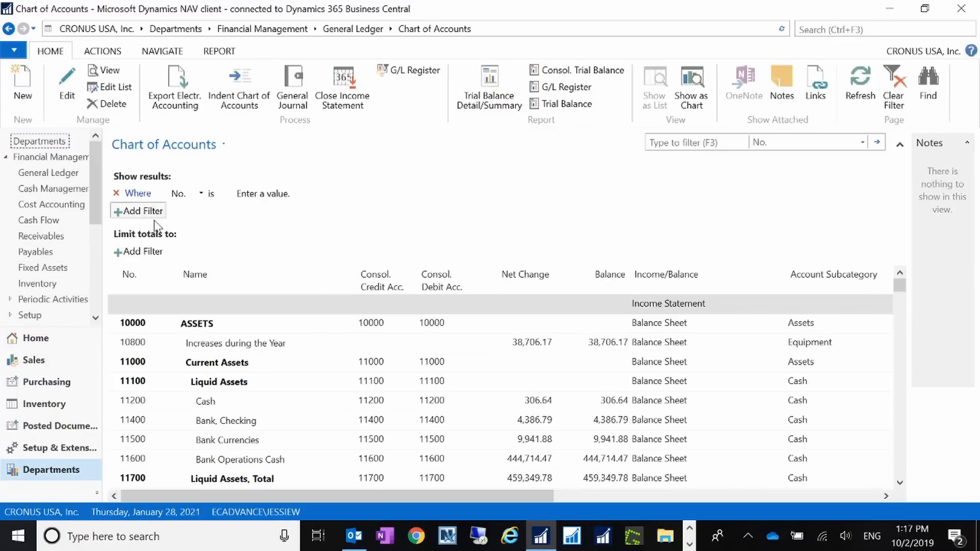
Step: Filter the CRONUS USA, Inc. Chart of Accounts to a blank Consol. Credit Acc. ('')
left_click(179, 194)
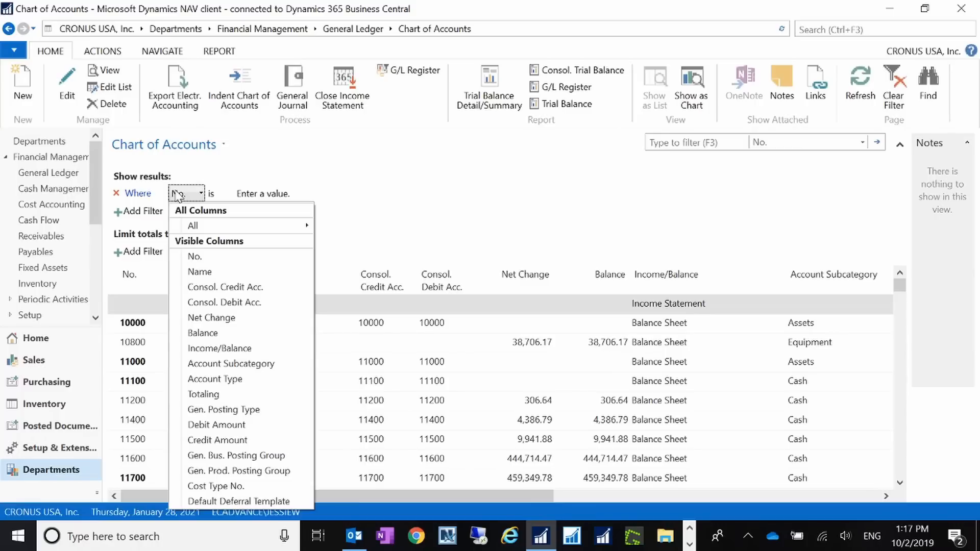
left_click(225, 287)
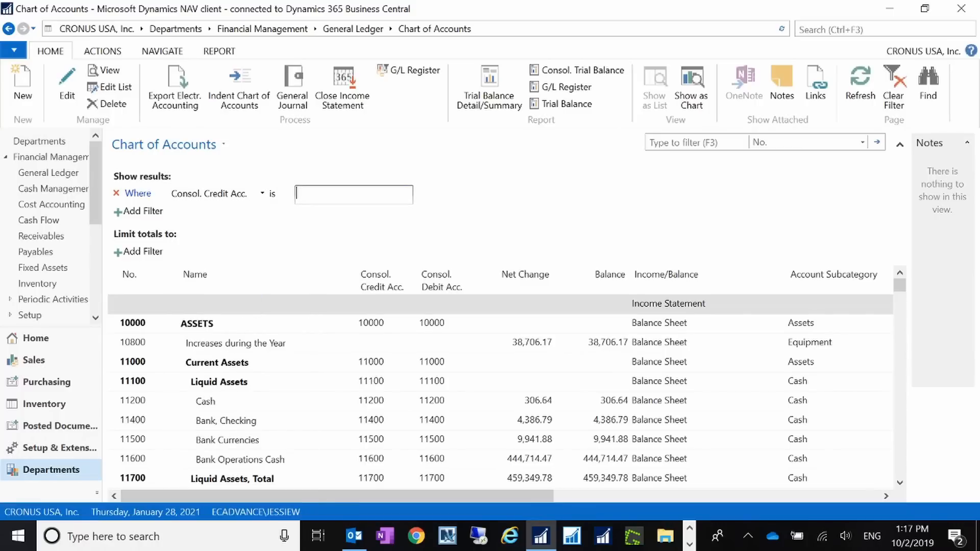
type("''")
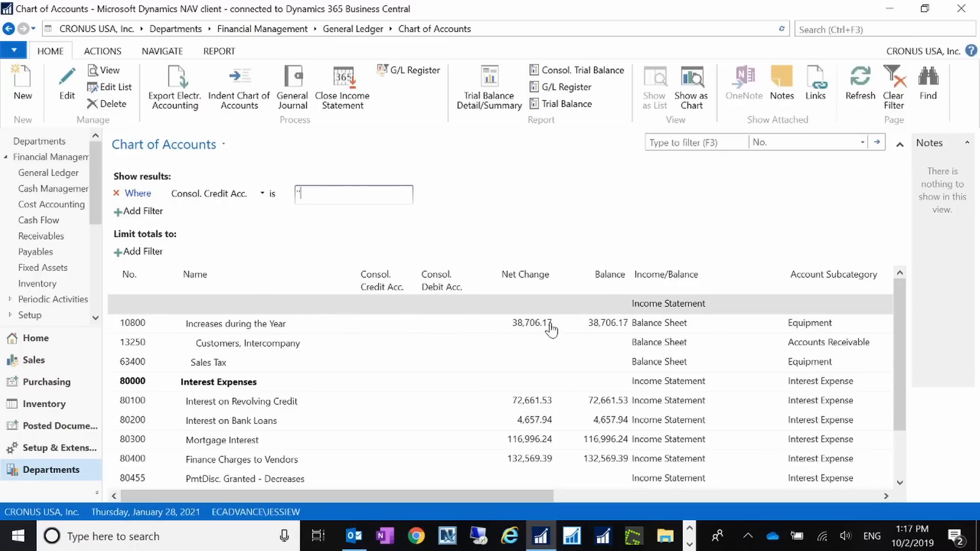
Step: Open a second Dynamics NAV client window over the CRONUS USA, Inc. Chart of Accounts
scroll(551, 330, "down", 1)
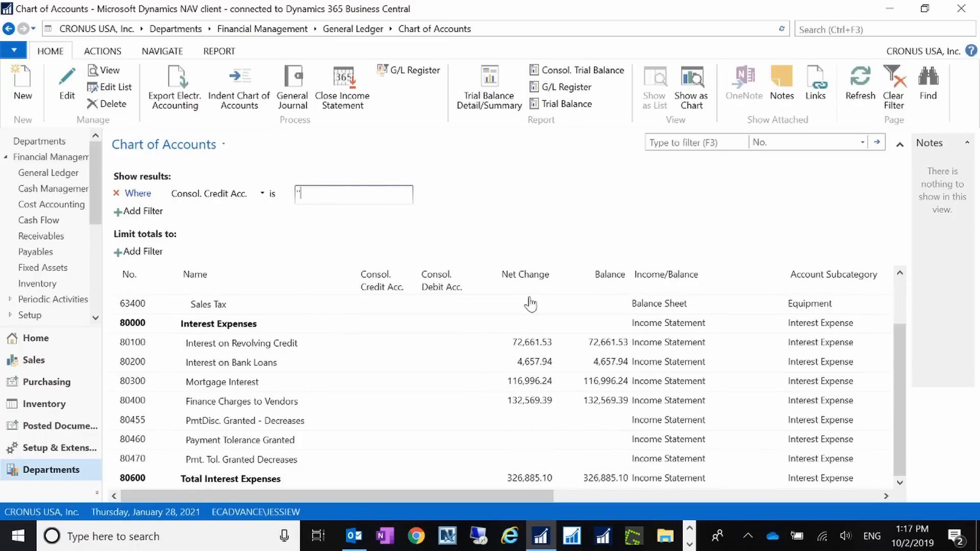
scroll(536, 424, "up", 1)
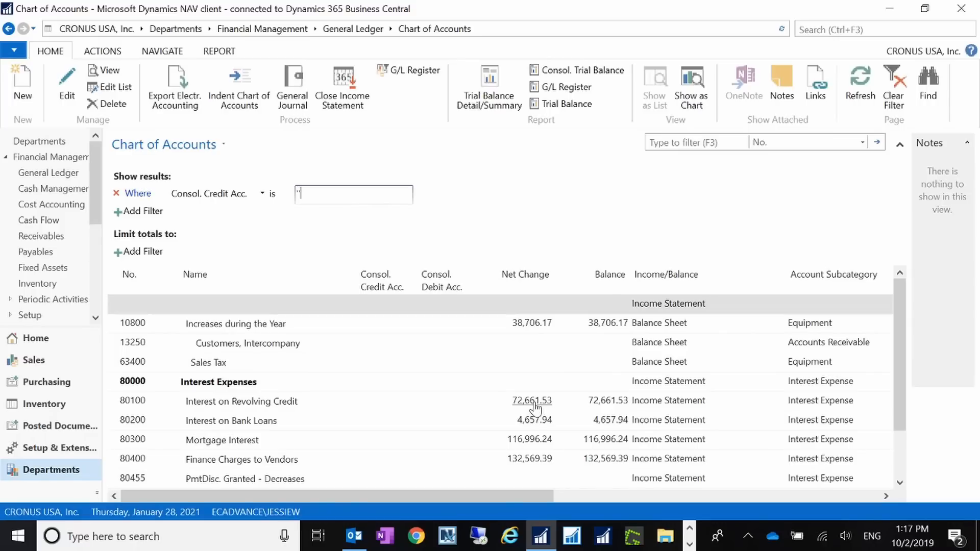
right_click(540, 536)
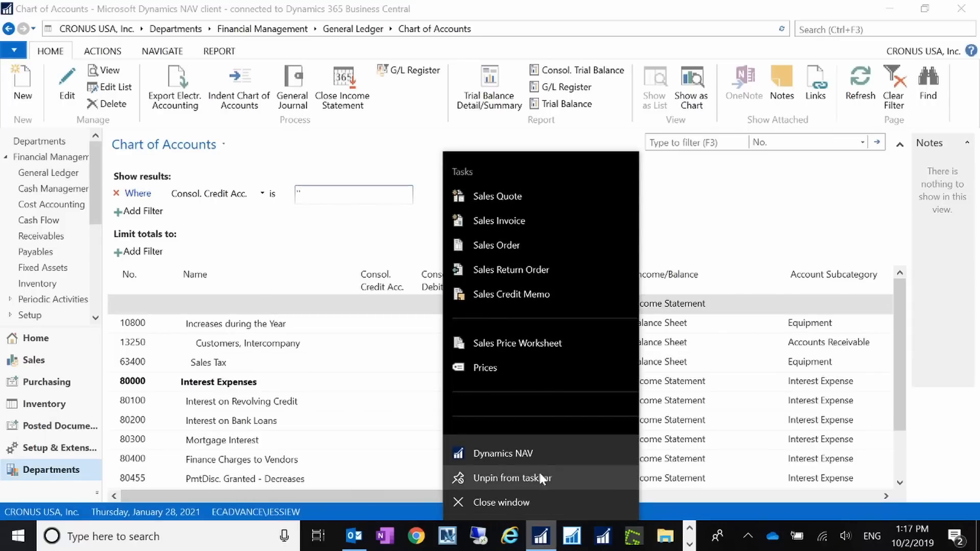
left_click(532, 452)
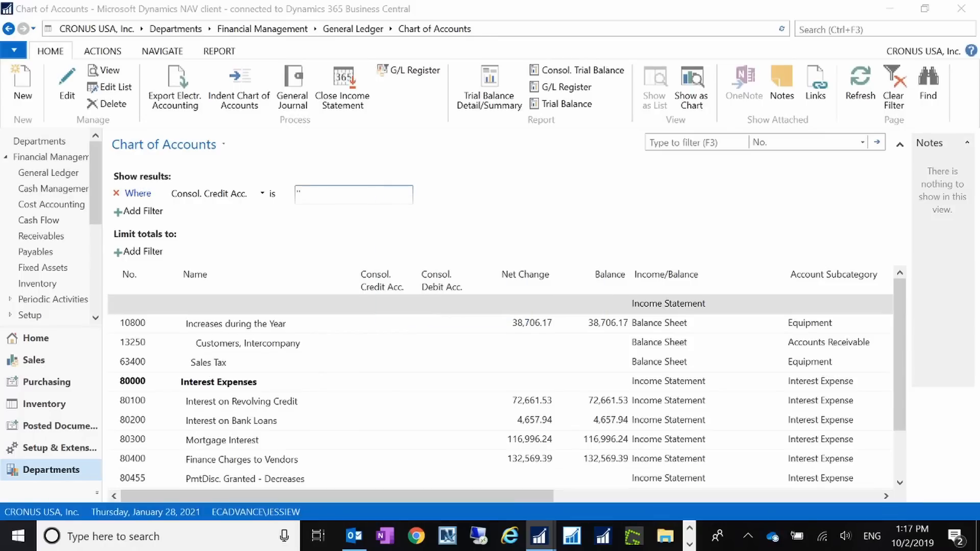
left_click_drag(979, 216, 491, 90)
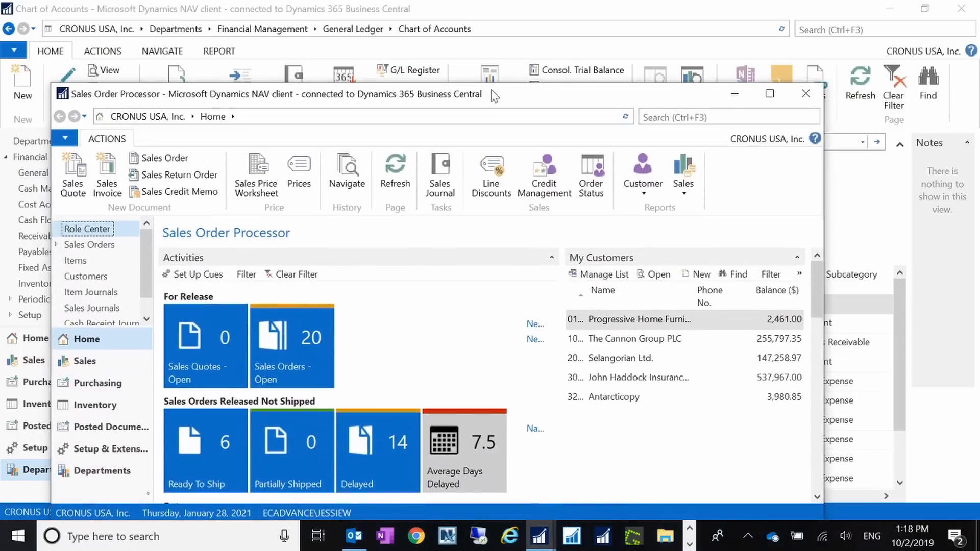
Step: Switch the new client window from CRONUS USA, Inc. to the company Consolidated Company
left_click(65, 138)
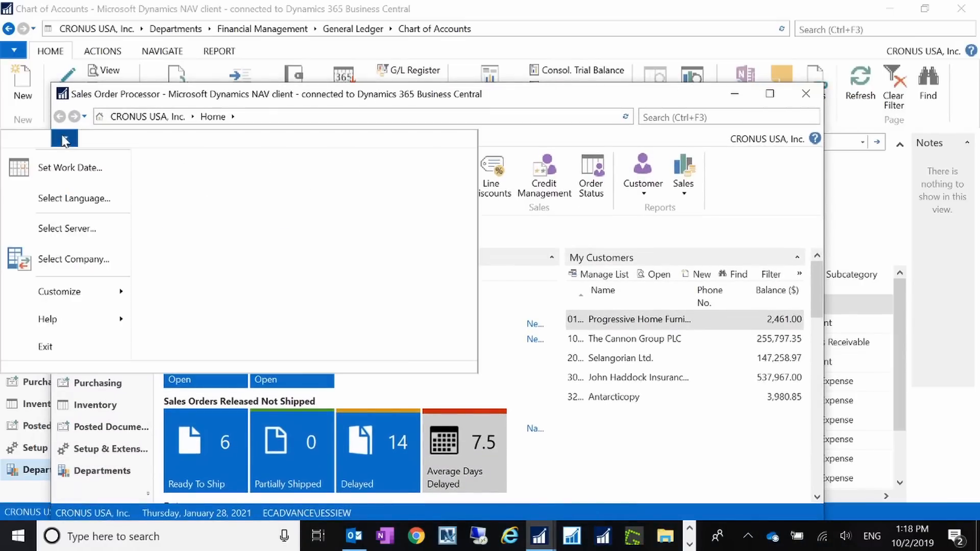
left_click(102, 258)
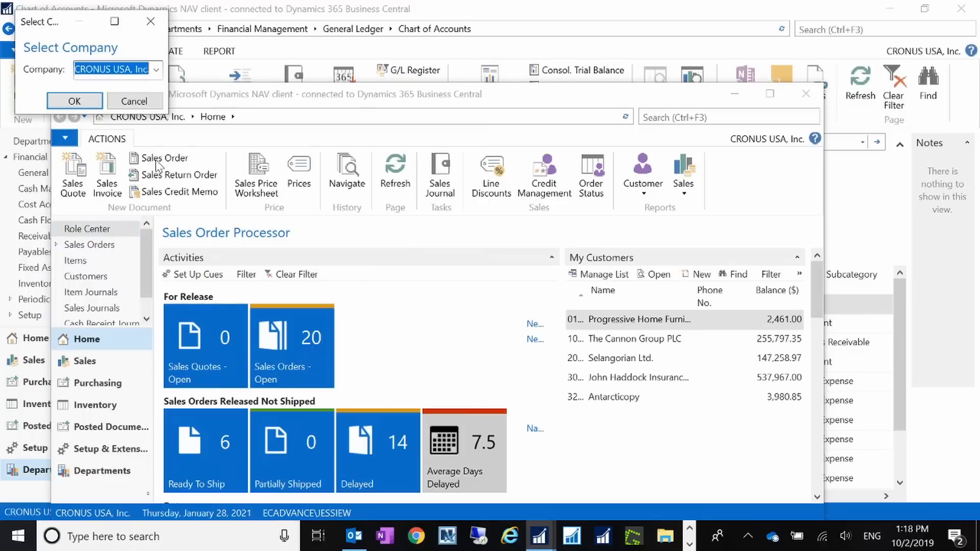
left_click(155, 70)
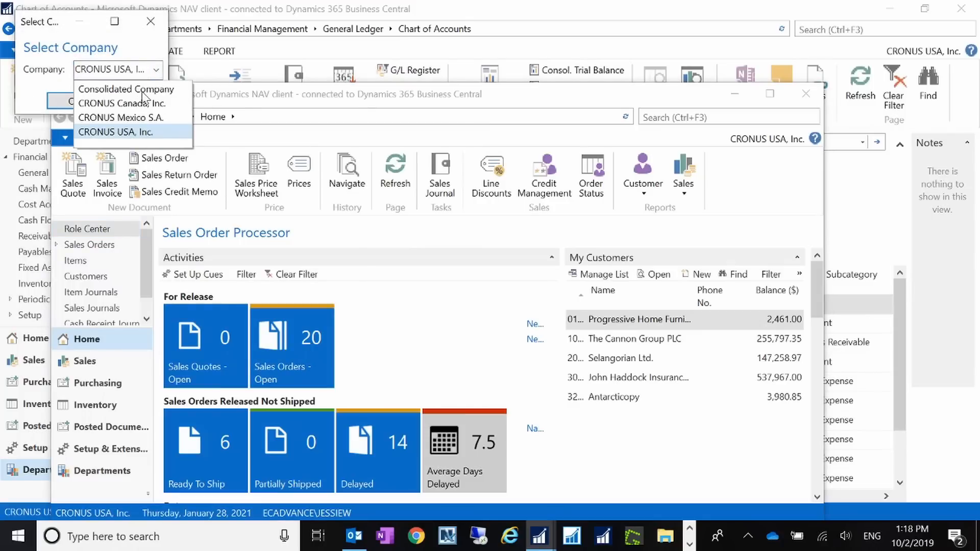
left_click(123, 133)
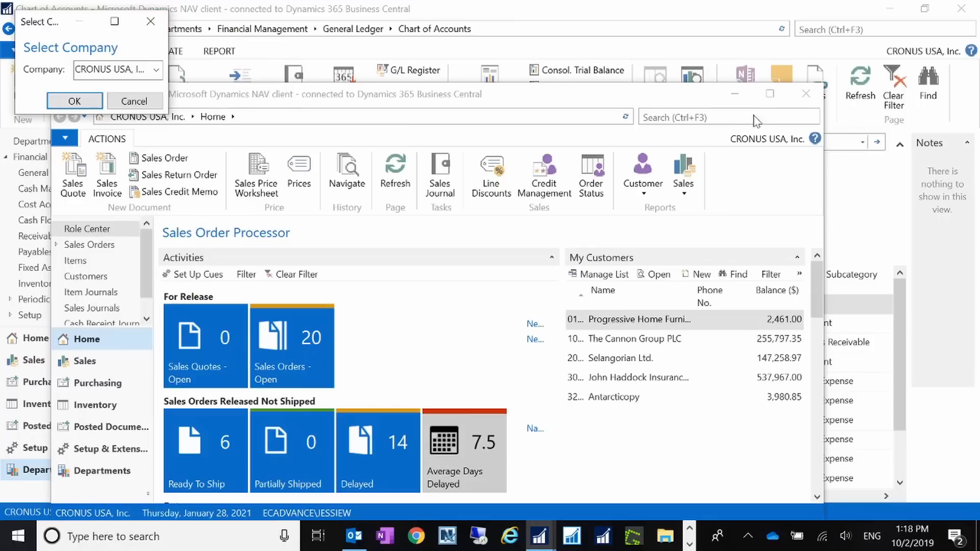
left_click(156, 69)
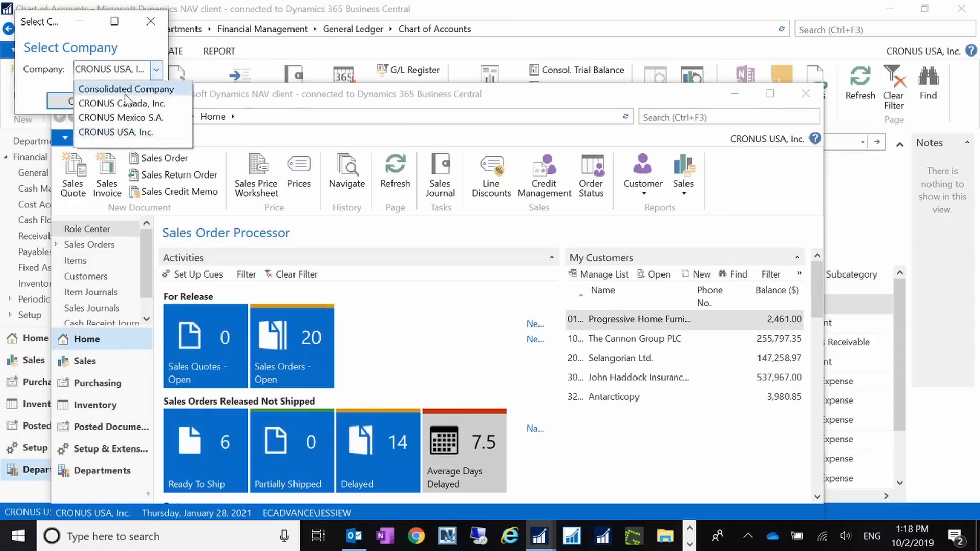
left_click(118, 85)
left_click(72, 106)
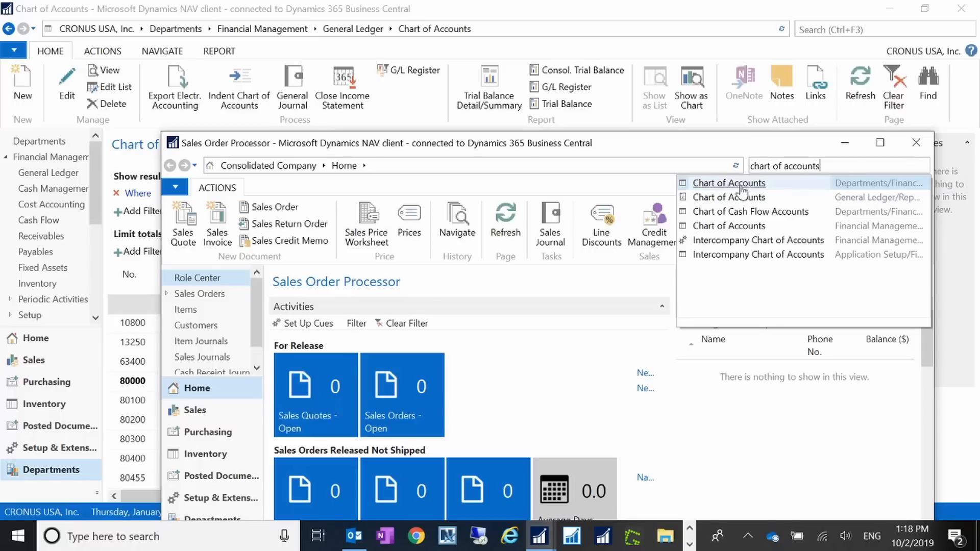
Step: Find and open the Chart of Accounts of Consolidated Company, keeping its window overlapping the CRONUS USA, Inc. list
key("Return")
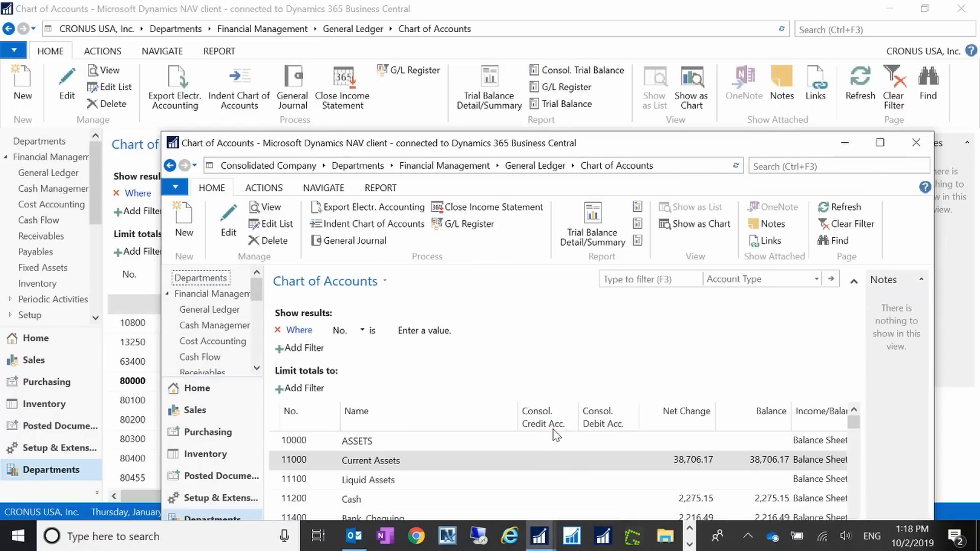
left_click(880, 142)
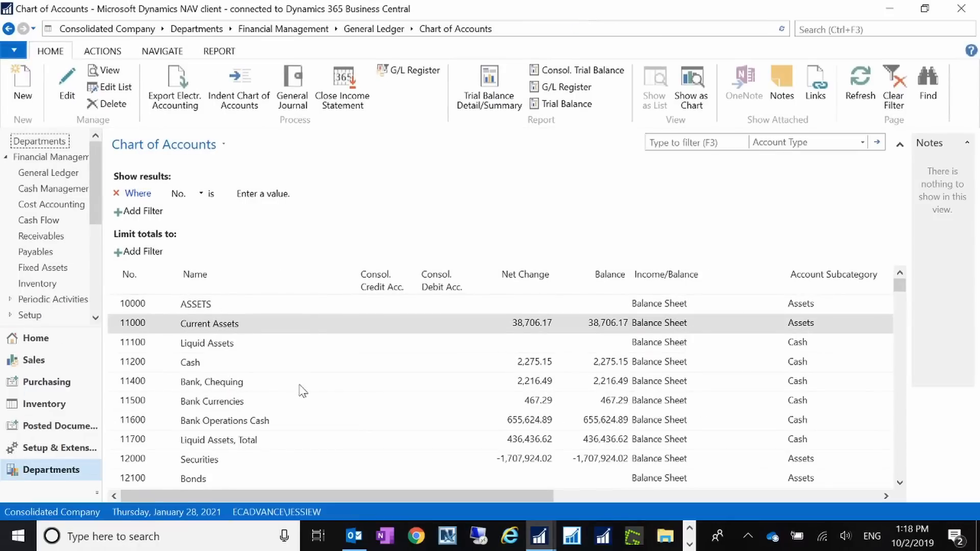
left_click_drag(661, 10, 684, 127)
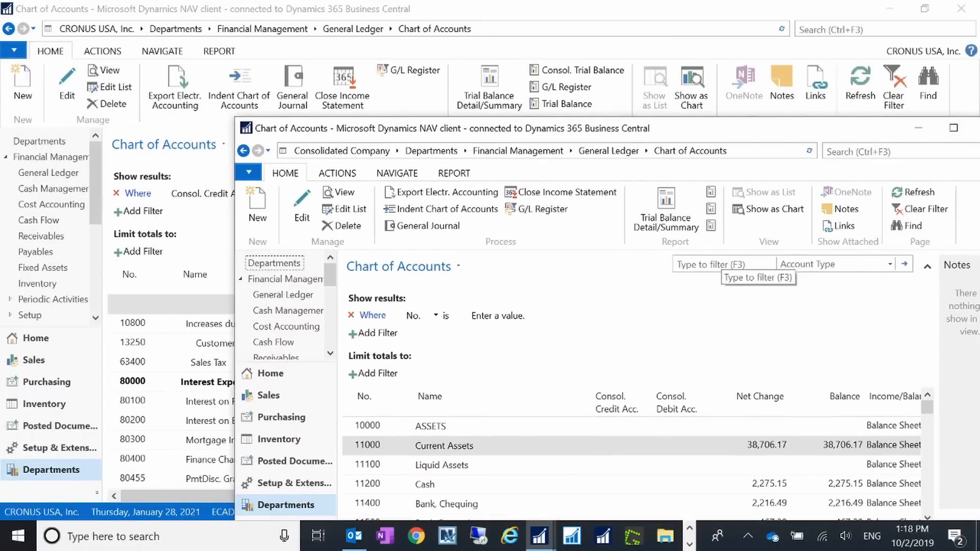
Step: Look up account No. 10800 in the Consolidated Company Chart of Accounts with a quick filter
left_click(789, 265)
left_click(790, 266)
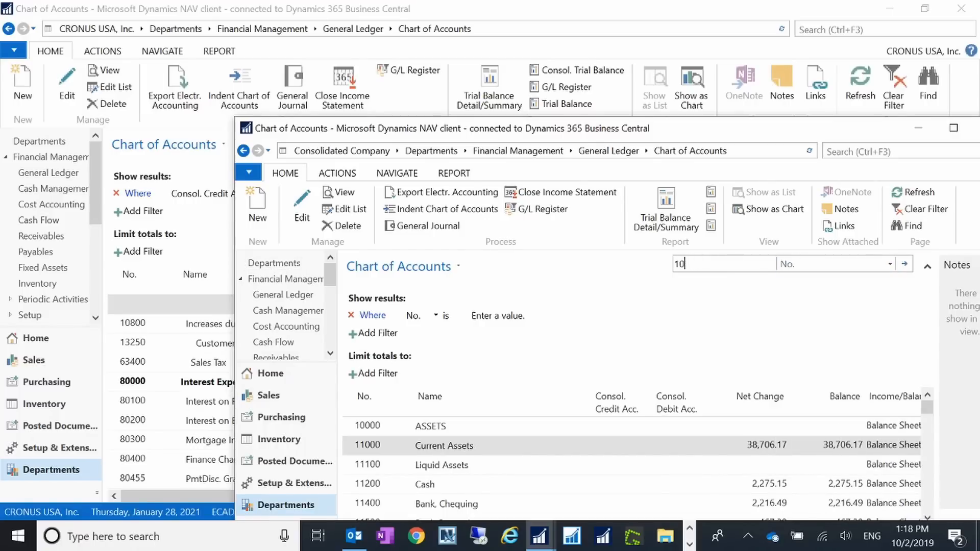
key("Return")
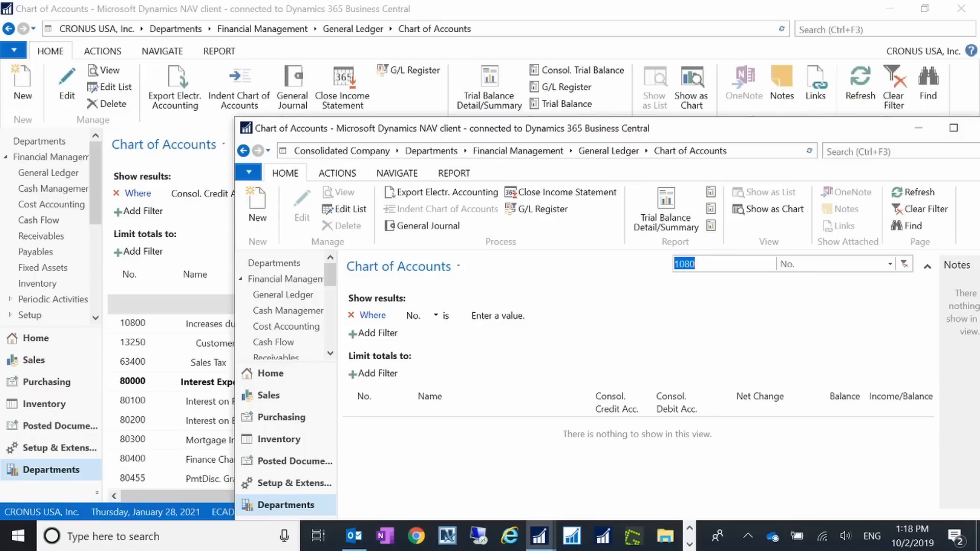
type("0")
key("Return")
Step: Search for and open the Business Units list of Consolidated Company
left_click_drag(671, 136, 492, 128)
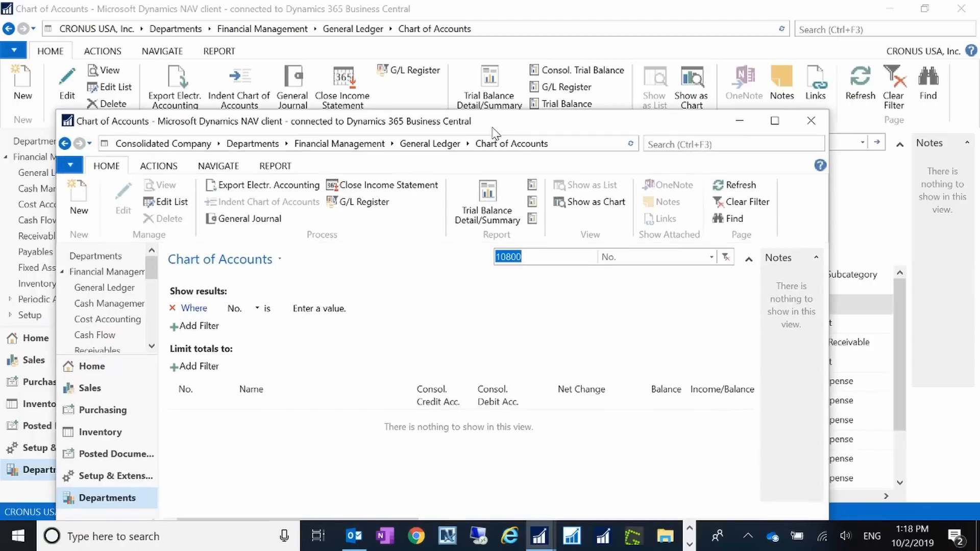
left_click(430, 144)
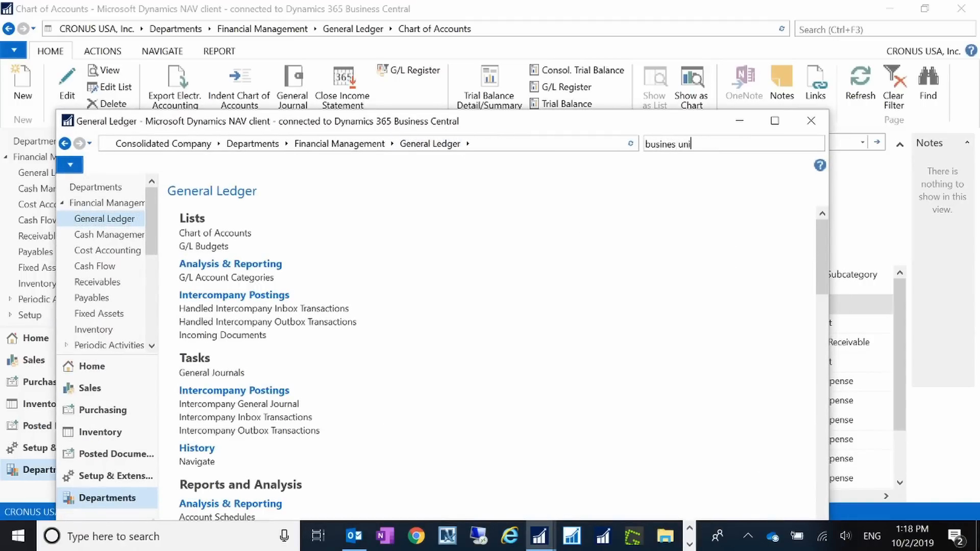
left_click(620, 165)
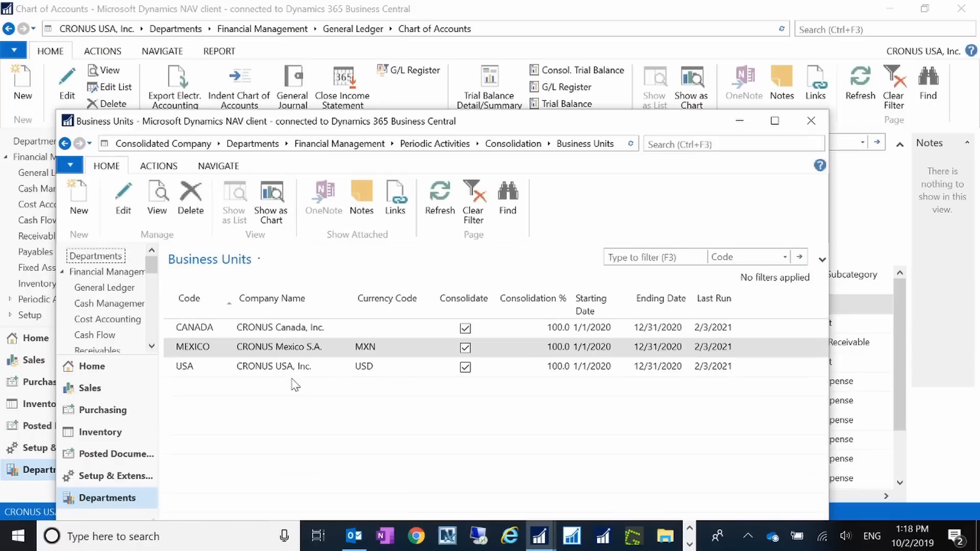
Step: Try to run the consolidation for the business units with Document No. FY2020 CON
left_click(162, 169)
left_click(219, 189)
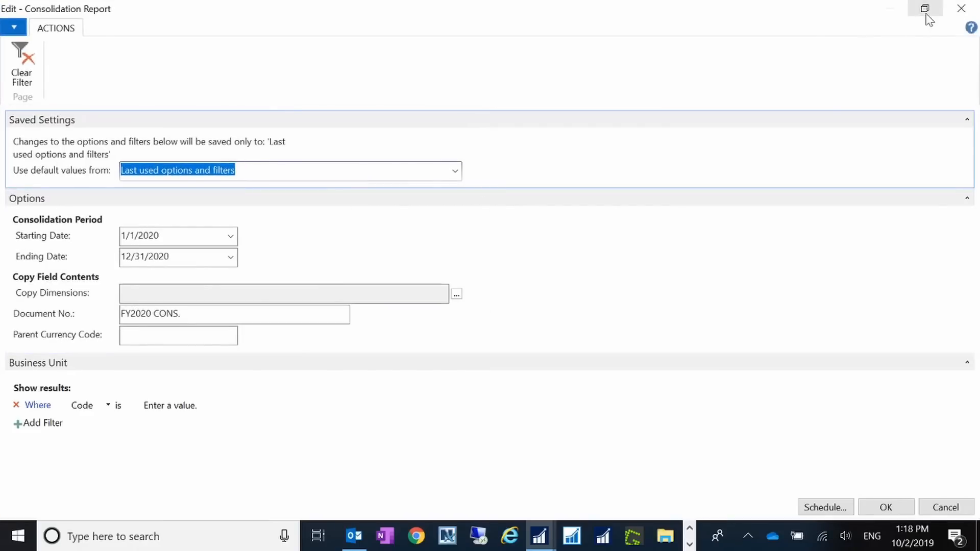
left_click(925, 10)
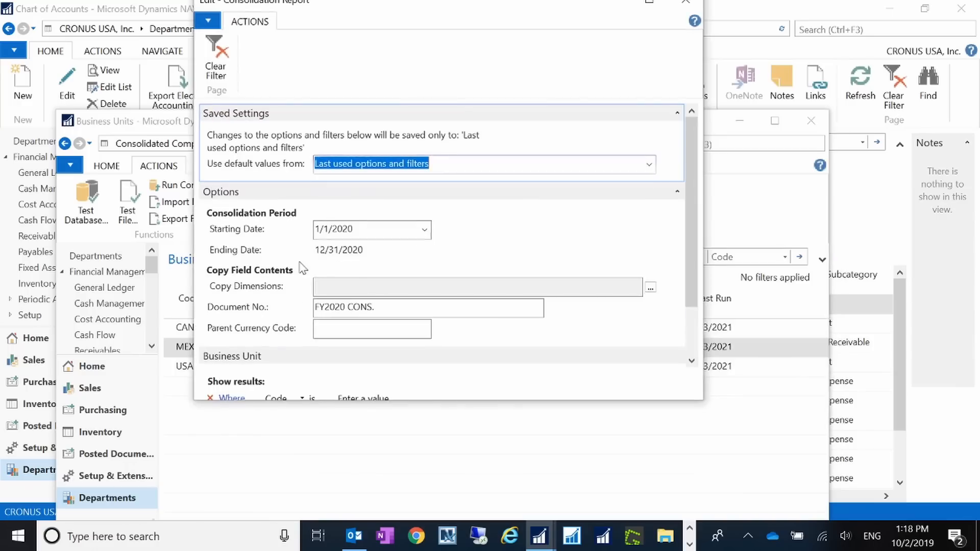
left_click(374, 307)
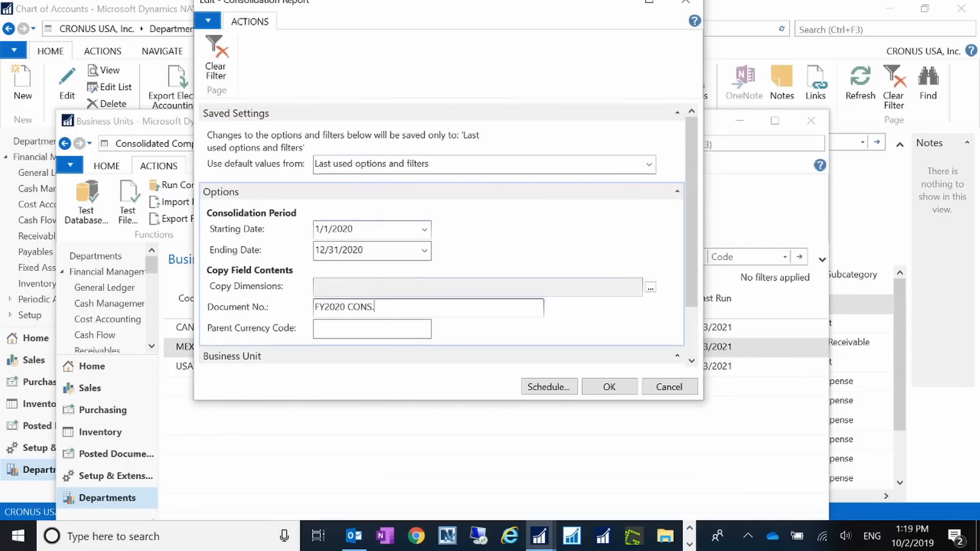
key("BackSpace")
key("BackSpace")
type(".")
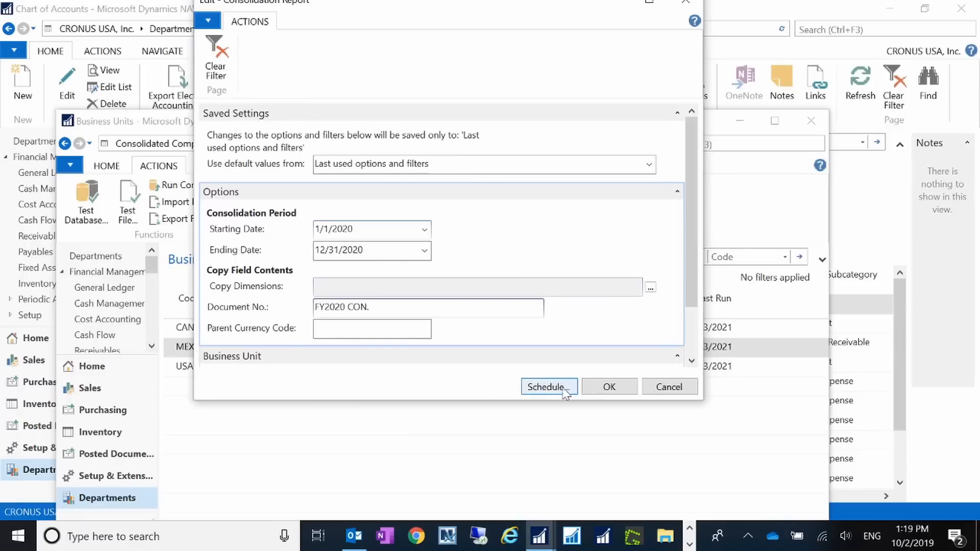
left_click(615, 391)
left_click(503, 352)
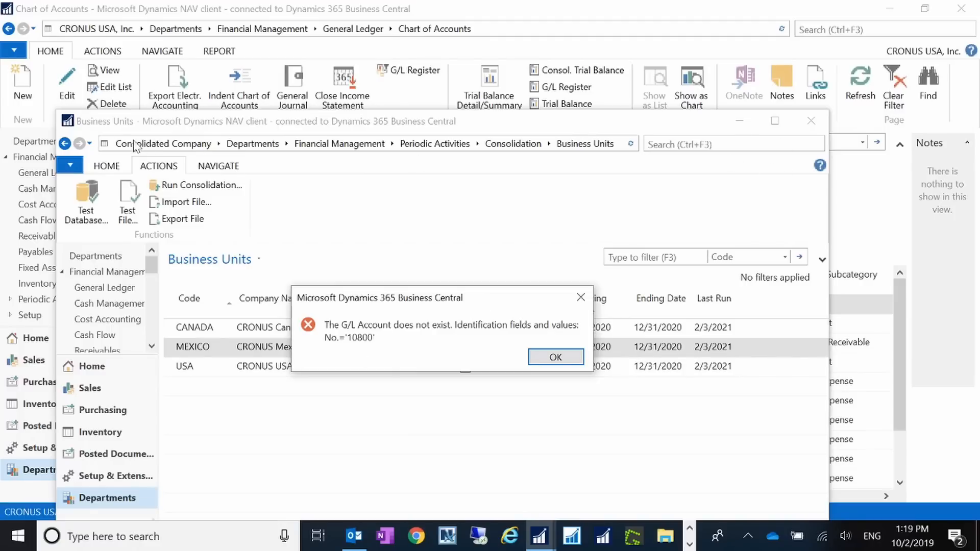
left_click(555, 359)
Step: Return to the CRONUS USA, Inc. Chart of Accounts and examine the accounts with a blank Consol. Credit Acc
key("Escape")
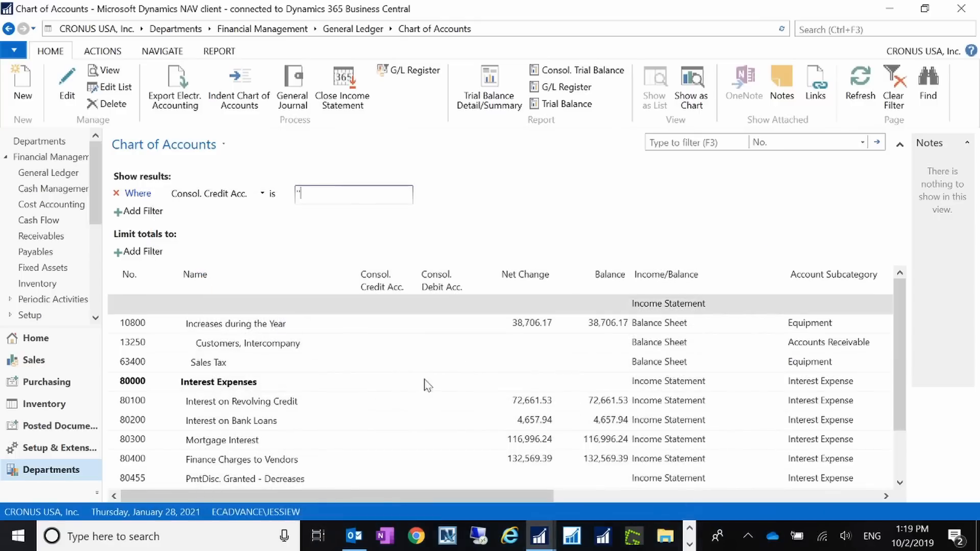
scroll(520, 377, "down", 1)
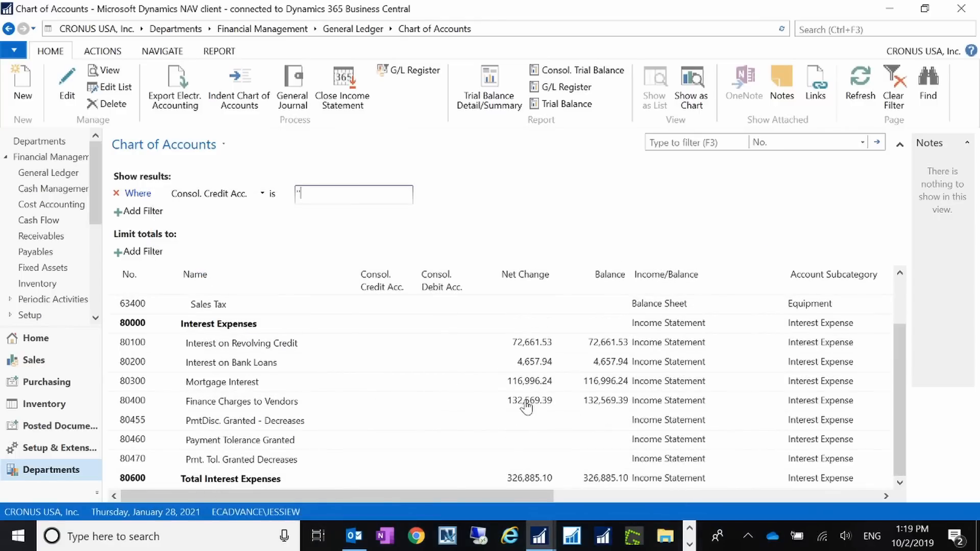
scroll(526, 405, "up", 1)
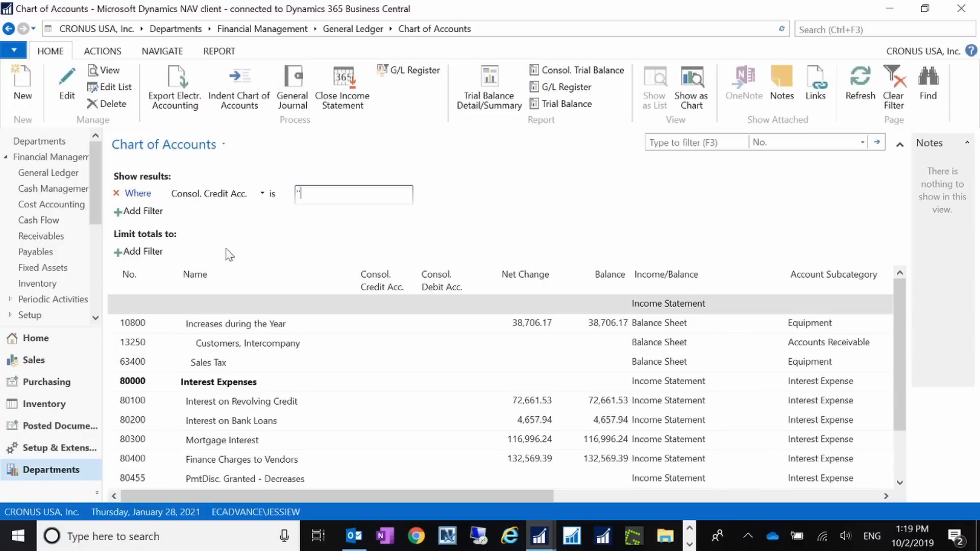
Step: Switch to File Explorer and open USA.xlsx from the Downloads folder in Excel
left_click(666, 543)
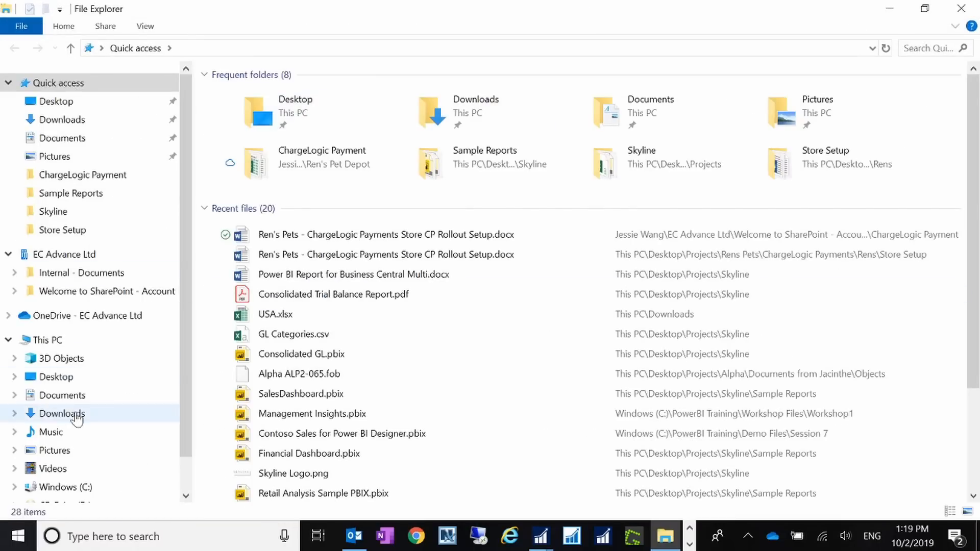
left_click(73, 380)
left_click(94, 413)
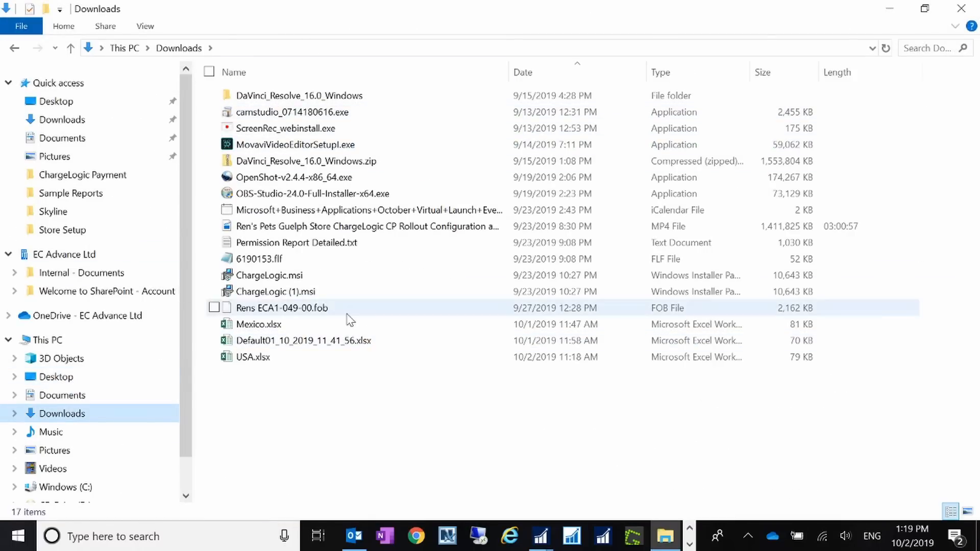
left_click(274, 359)
double_click(276, 363)
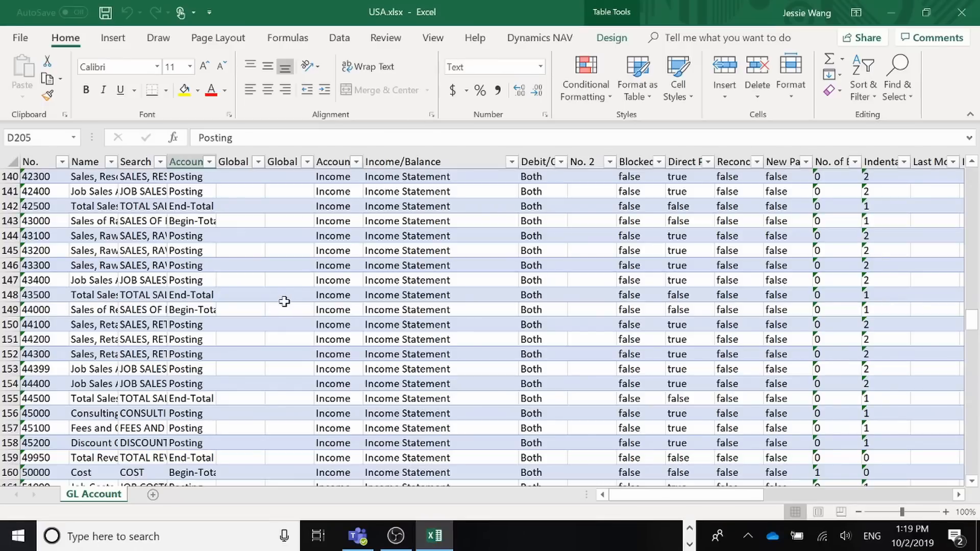
Step: Filter the G/L account table of USA.xlsx to the rows whose Consol. Debit Acc. is blank
scroll(306, 306, "up", 5)
left_click_drag(971, 309, 971, 176)
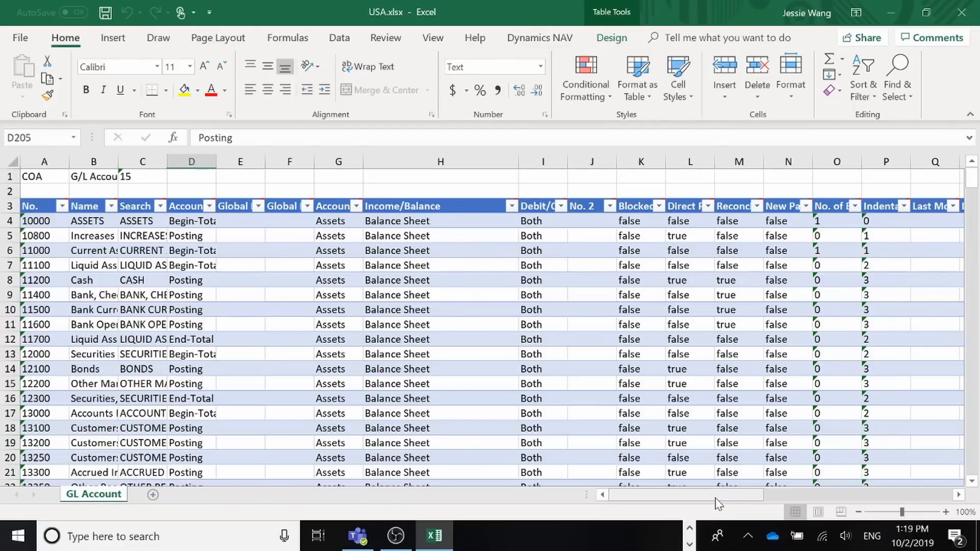
left_click_drag(717, 496, 781, 496)
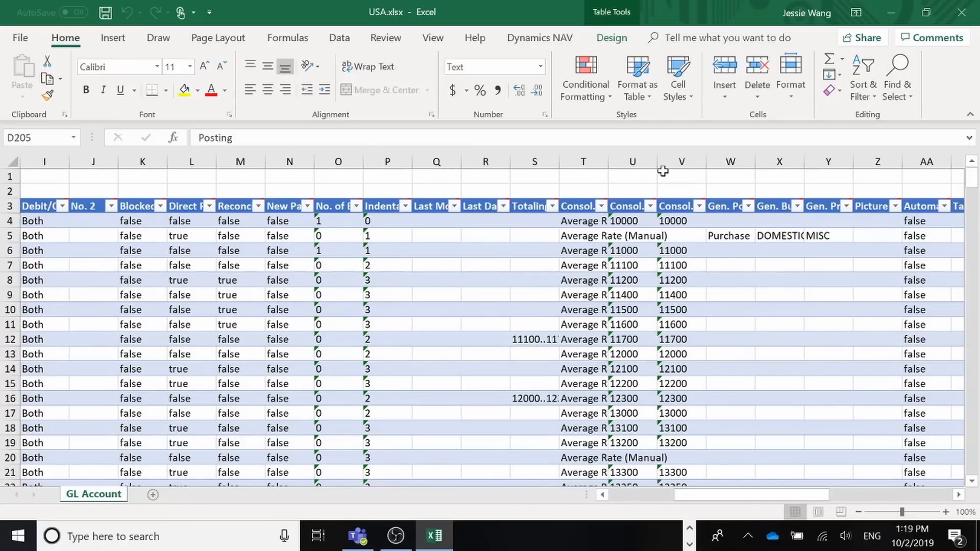
left_click(649, 206)
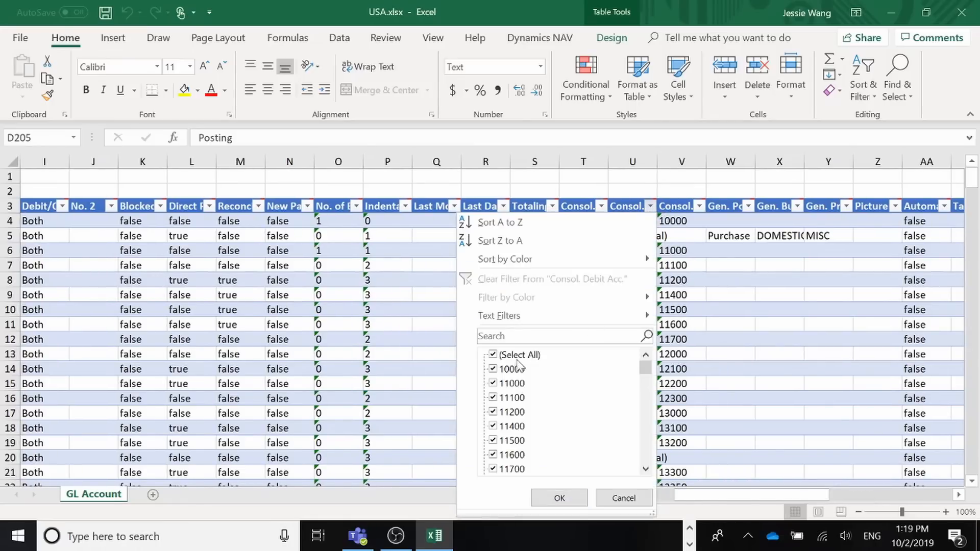
left_click_drag(646, 372, 653, 331)
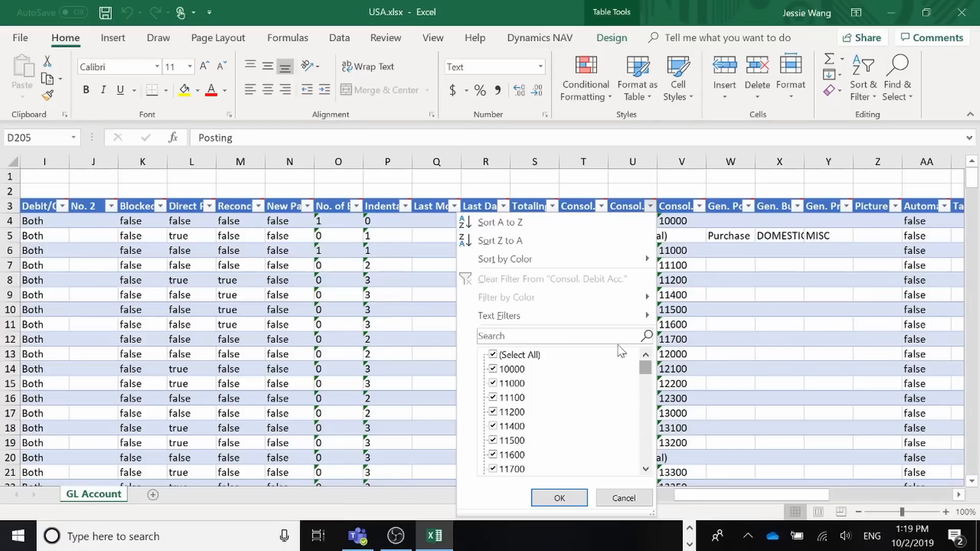
left_click(493, 354)
left_click_drag(646, 378, 644, 453)
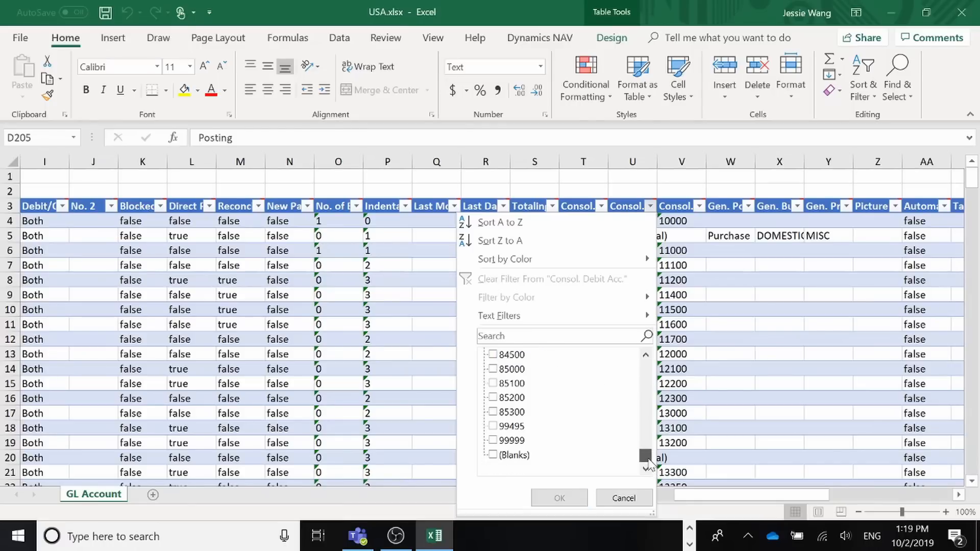
left_click(510, 455)
left_click(559, 498)
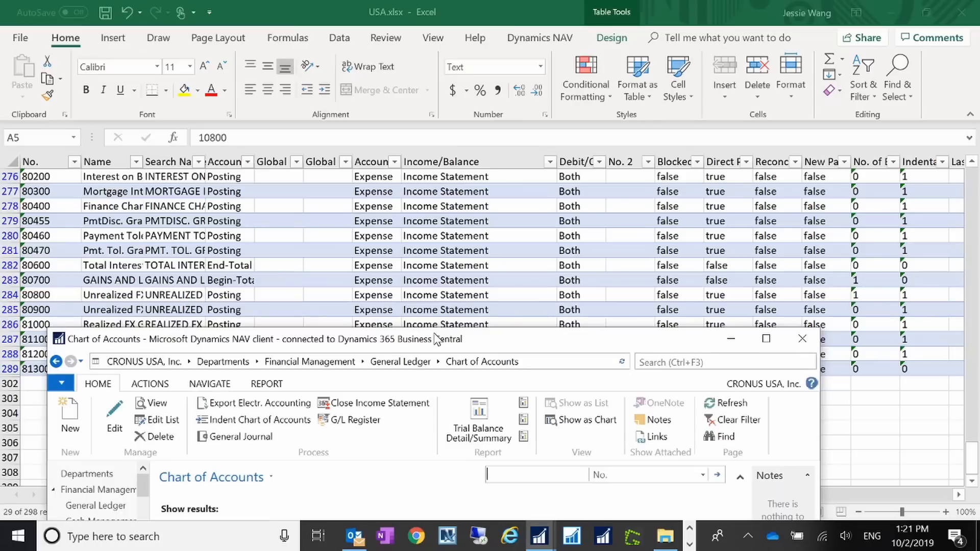
Step: Close USA.xlsx without saving the changes and bring the CRONUS USA, Inc. Chart of Accounts window fully into view
left_click_drag(435, 339, 422, 364)
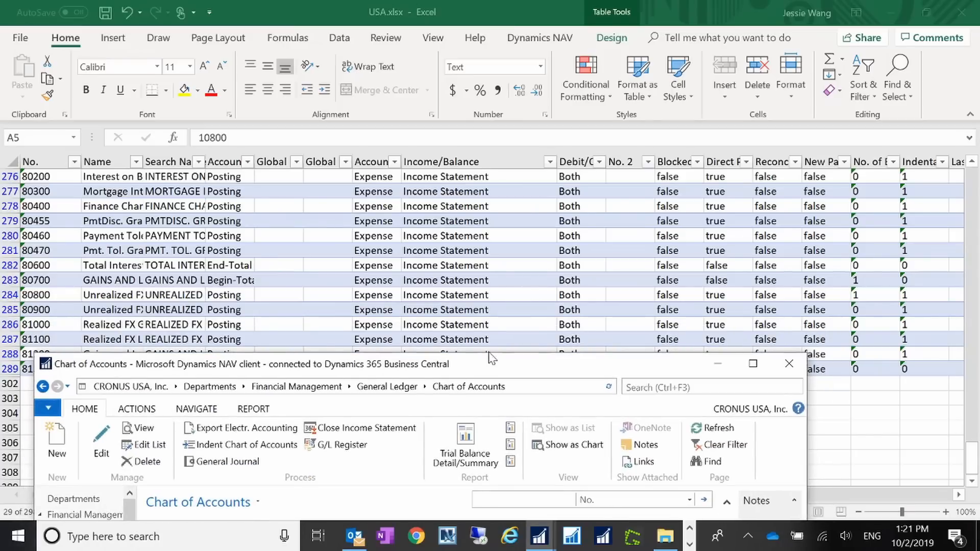
left_click(961, 13)
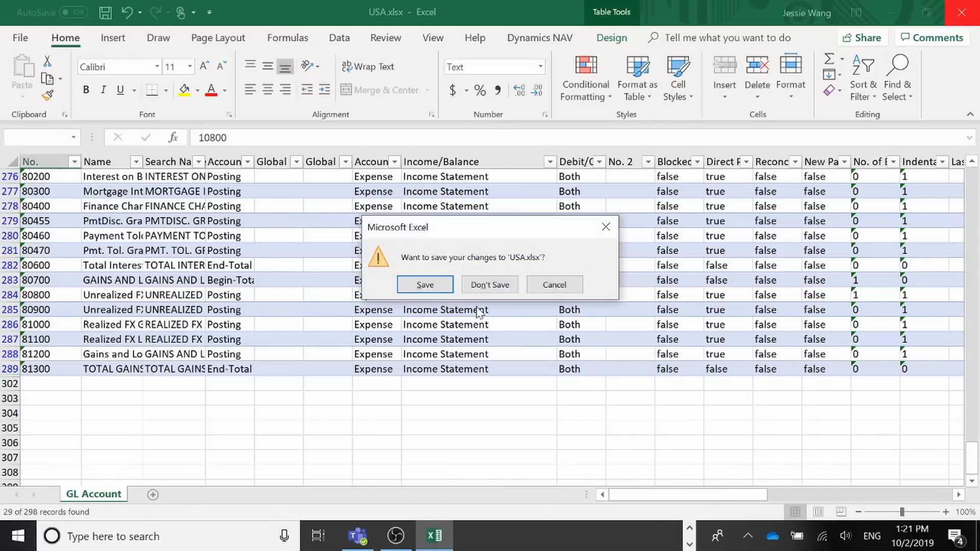
left_click(489, 285)
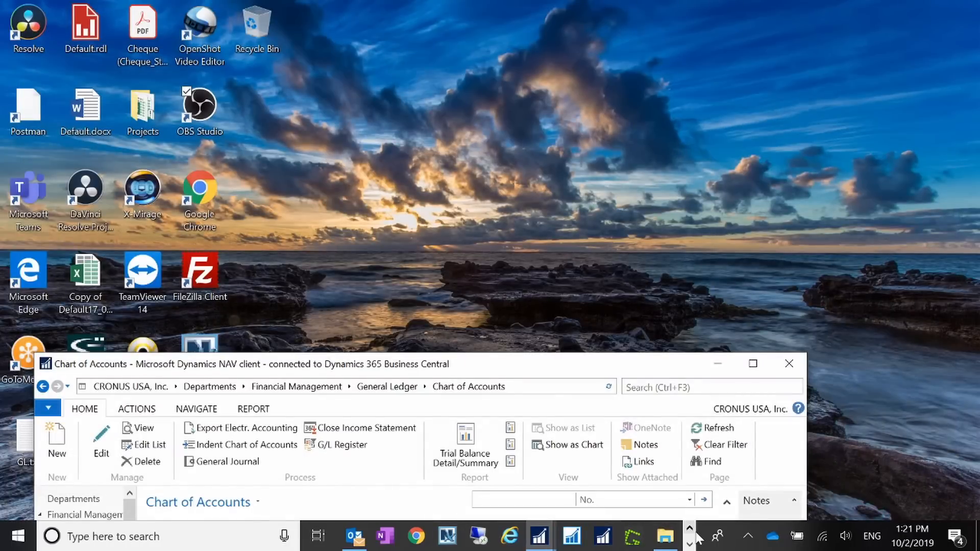
left_click_drag(586, 372, 581, 38)
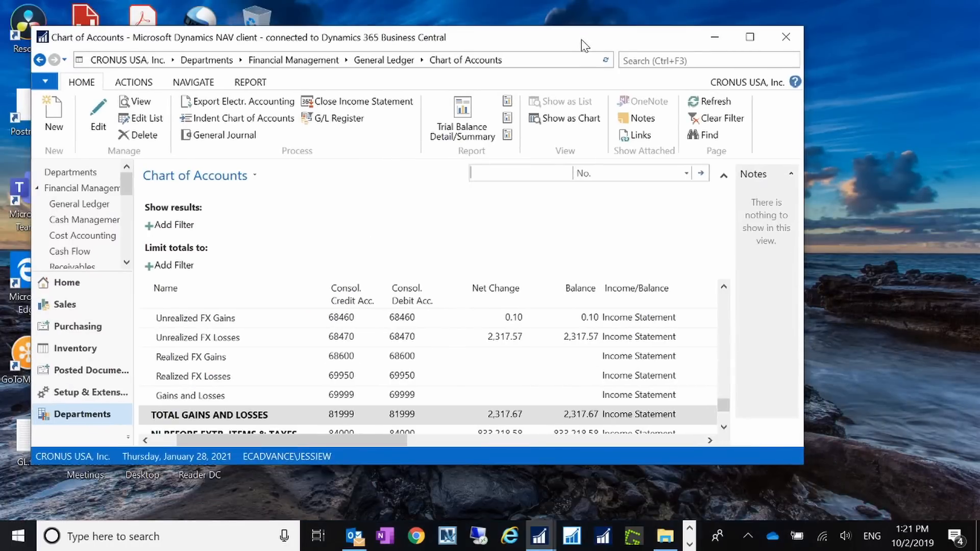
Step: Open Default01_10_2019_11_41_56.xlsx from the Downloads folder, look through its G/L accounts and close the workbook
left_click(665, 536)
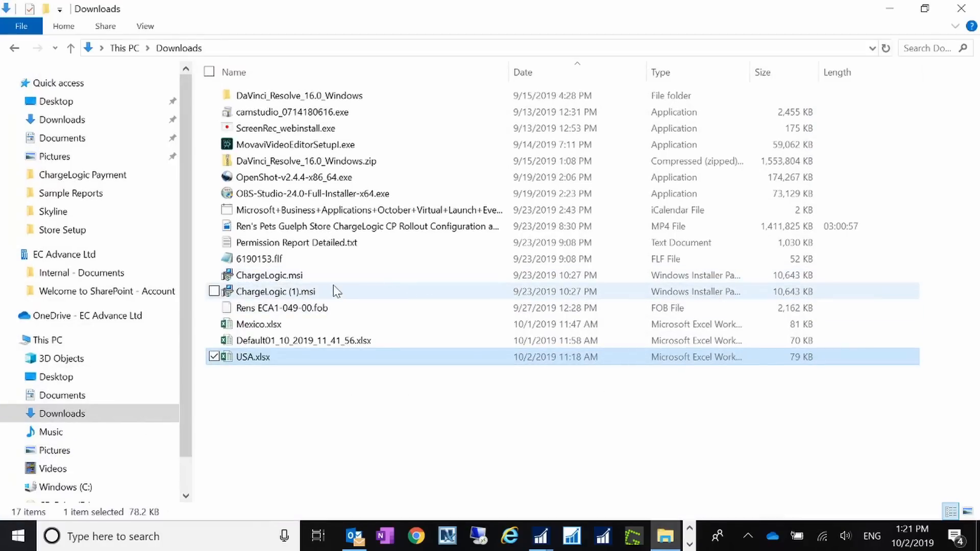
double_click(341, 341)
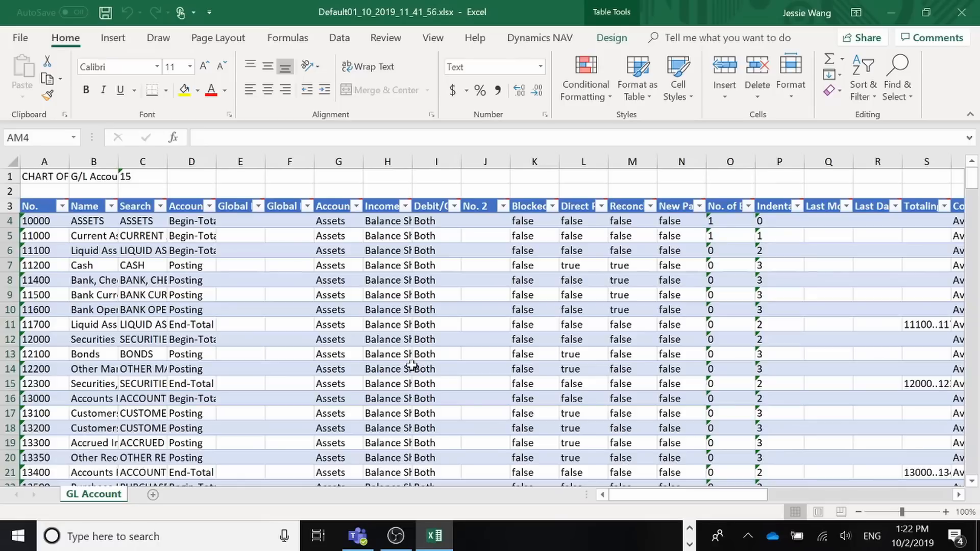
scroll(201, 319, "down", 10)
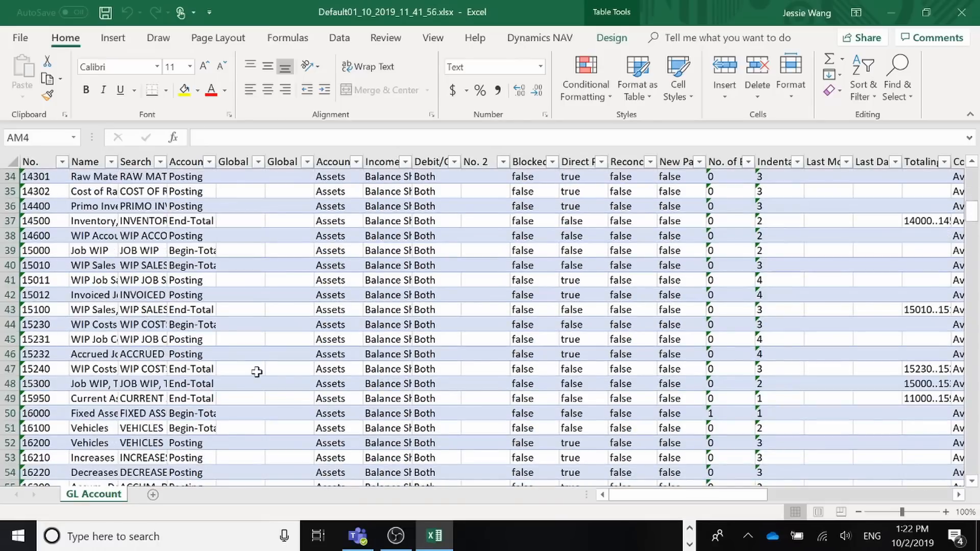
scroll(256, 371, "down", 14)
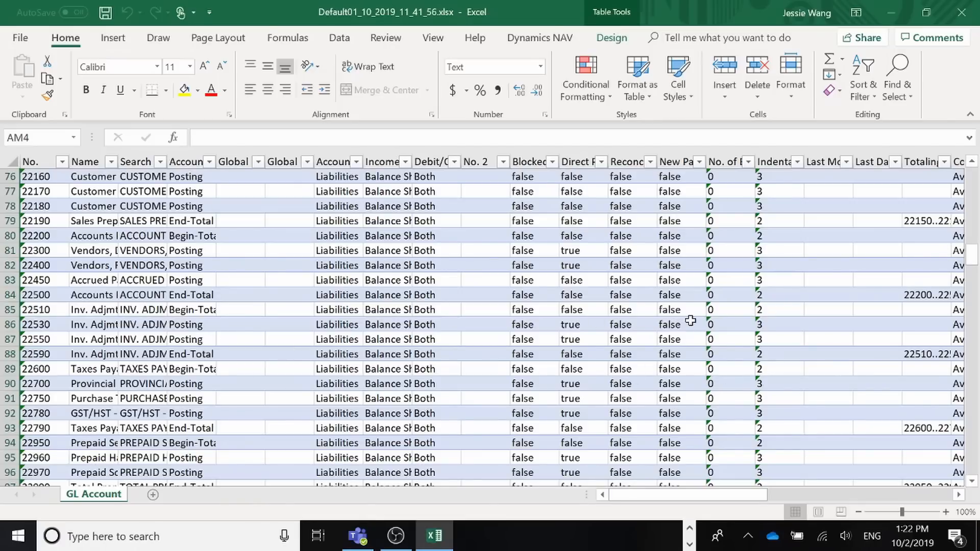
left_click_drag(765, 495, 581, 498)
left_click(961, 12)
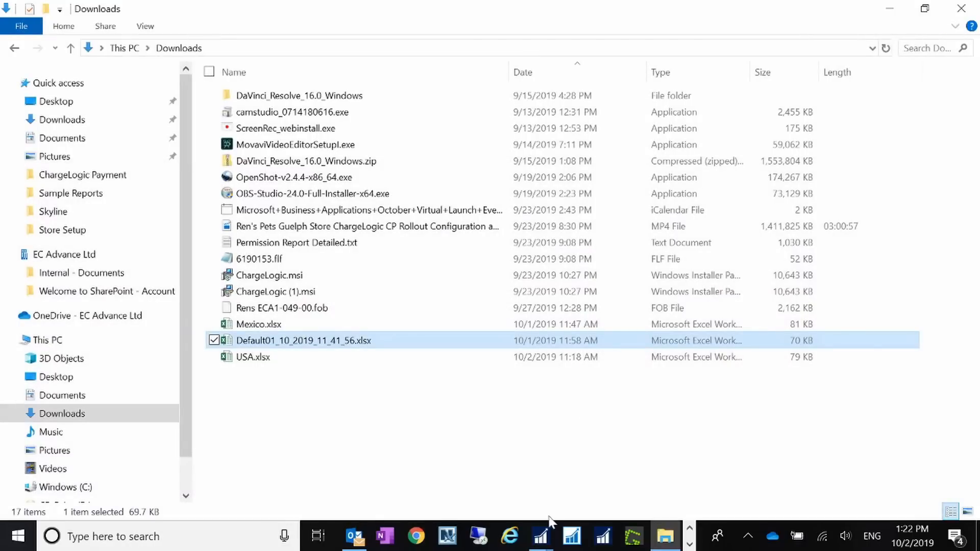
Step: Close the CRONUS USA, Inc. Chart of Accounts and switch to the maximized Business Units window of Consolidated Company
mouse_move(542, 534)
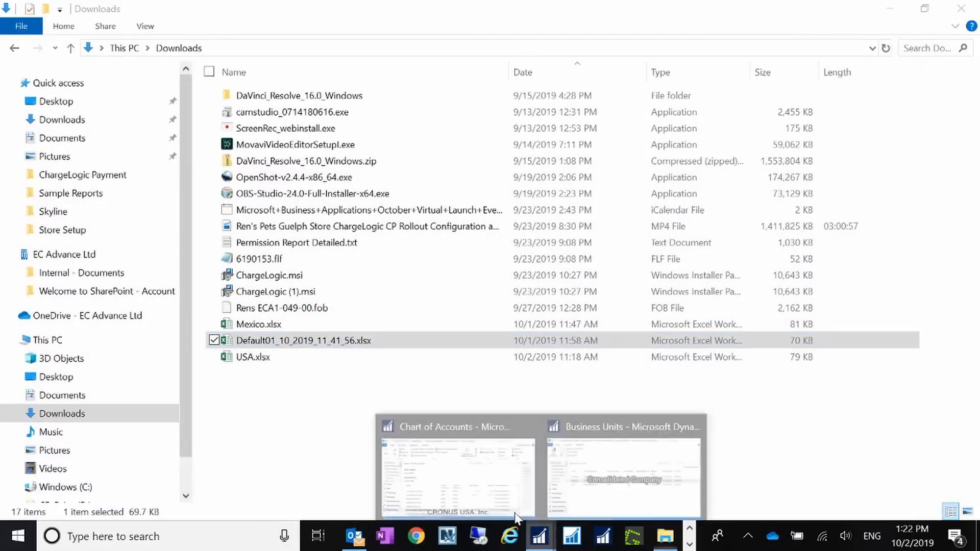
left_click(489, 495)
left_click(749, 37)
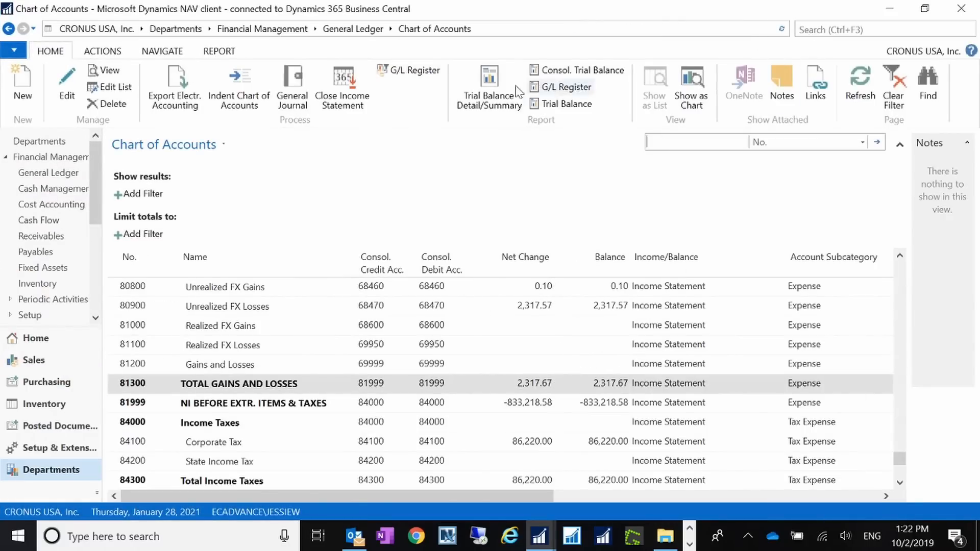
left_click(961, 8)
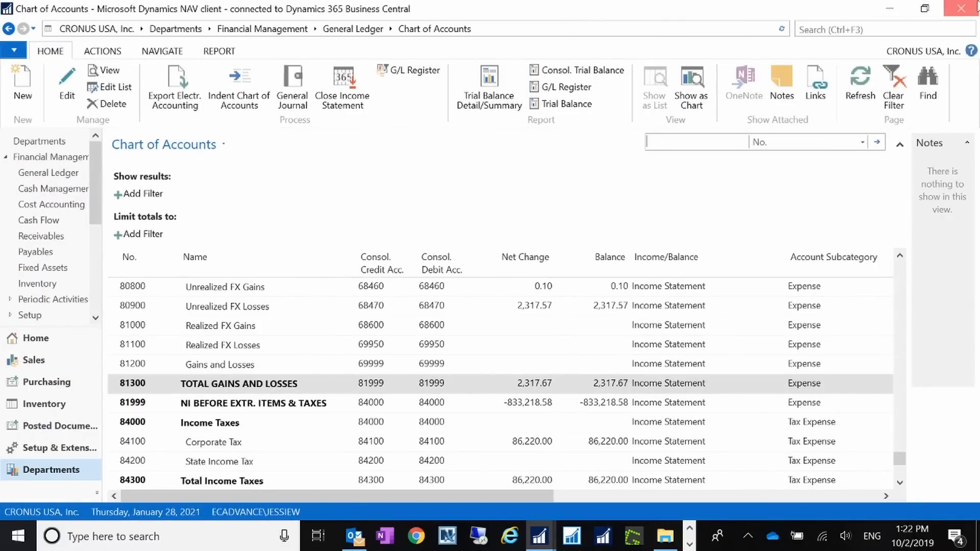
left_click(540, 536)
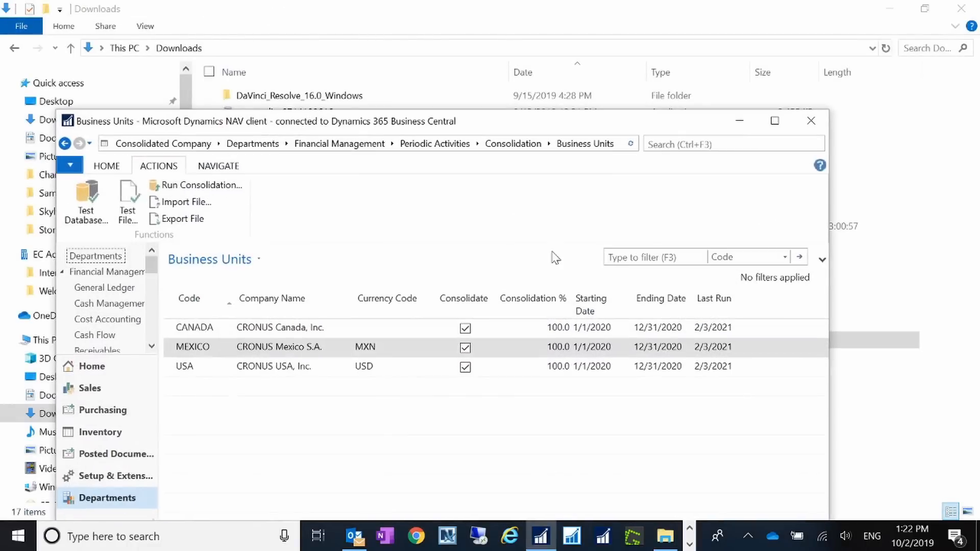
left_click(774, 120)
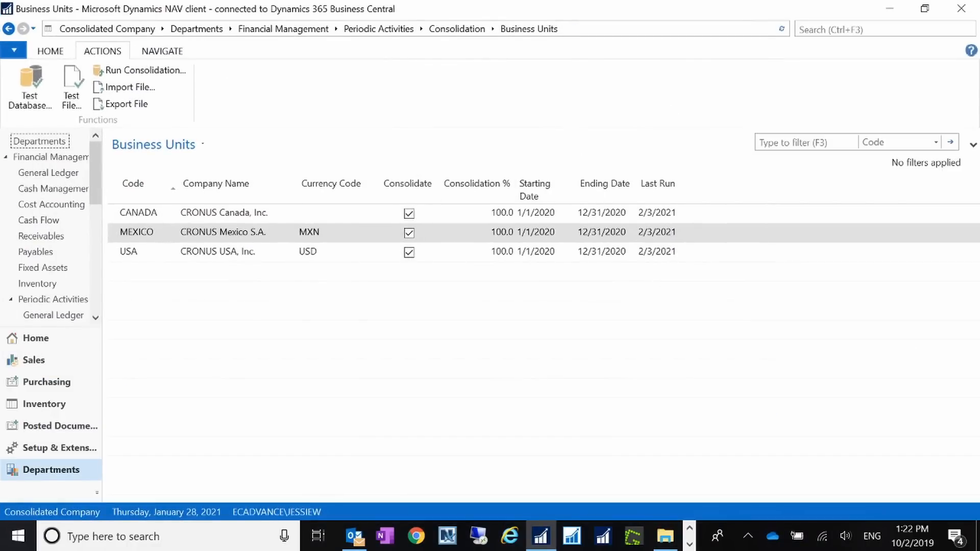
Step: Search for Configuration Packages and review the CHART OF ACCOUNT package card and its available actions
key("ctrl+F3")
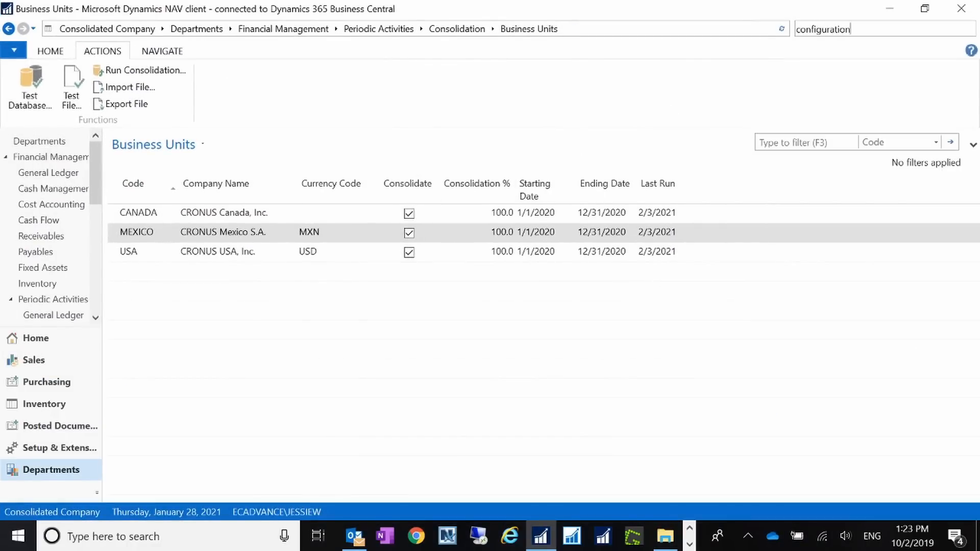
type("configuration packages")
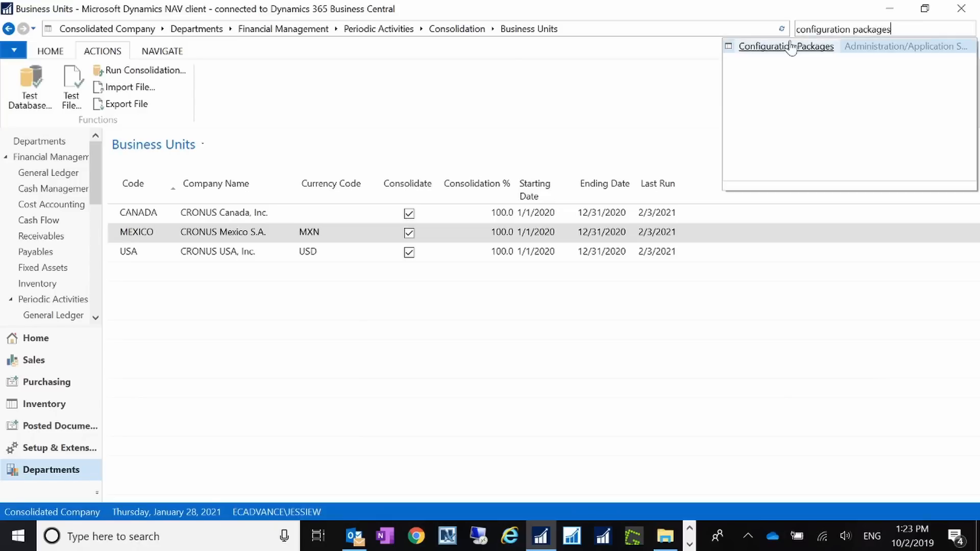
left_click(791, 45)
left_click(153, 213)
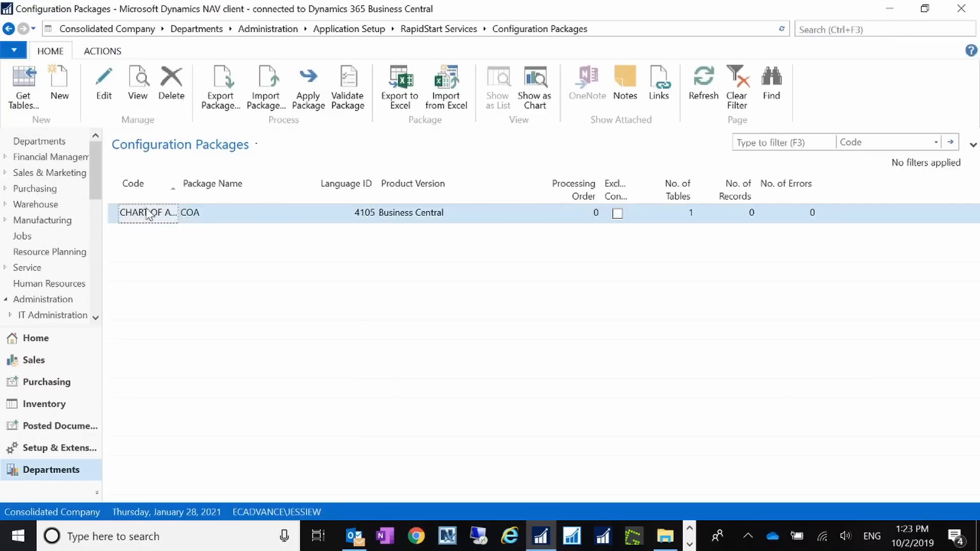
left_click(103, 86)
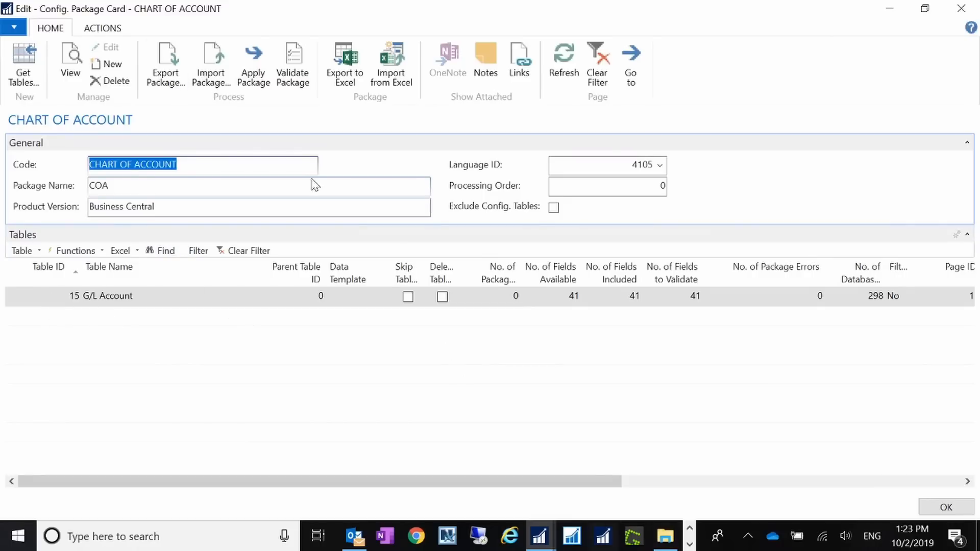
left_click(104, 29)
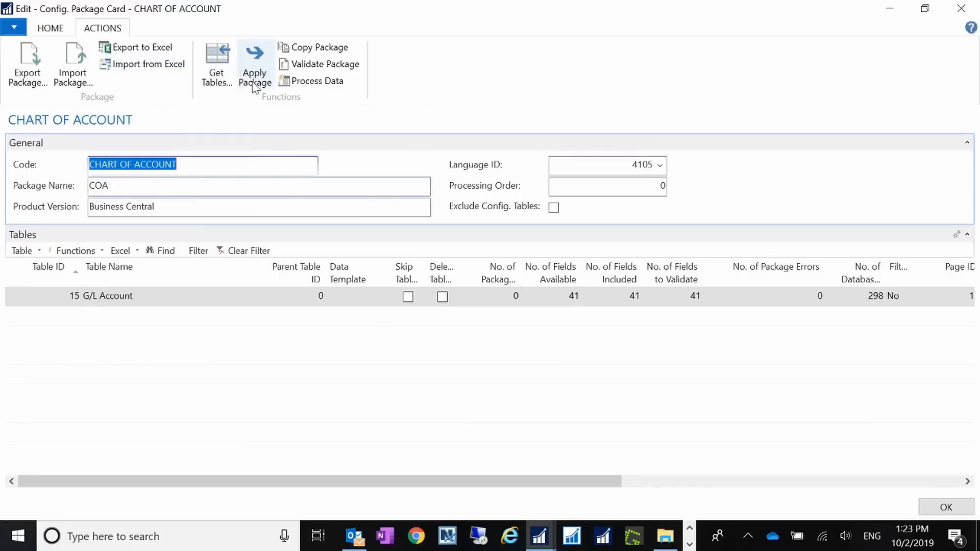
left_click(960, 9)
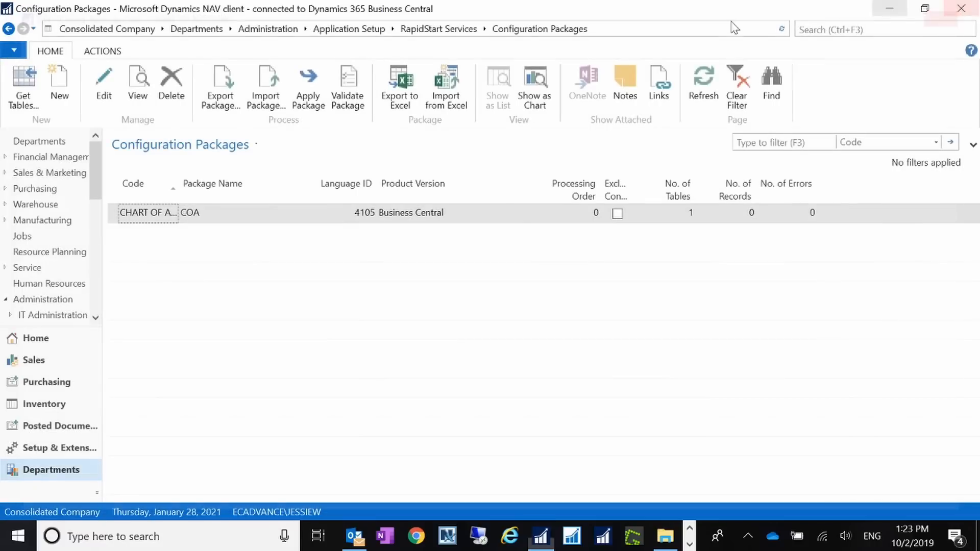
Step: Search for and open the Chart of Accounts of Consolidated Company and check the Current Assets row
left_click(856, 29)
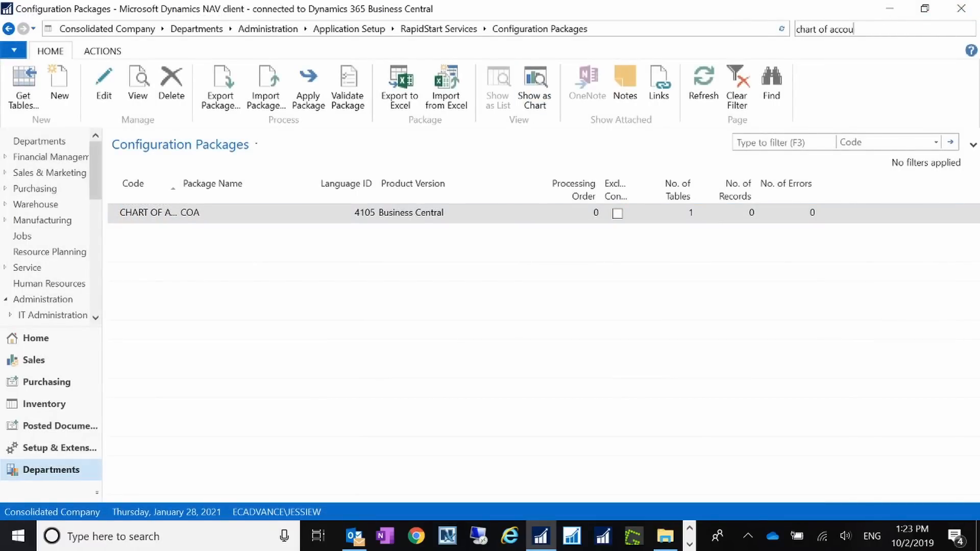
left_click(759, 54)
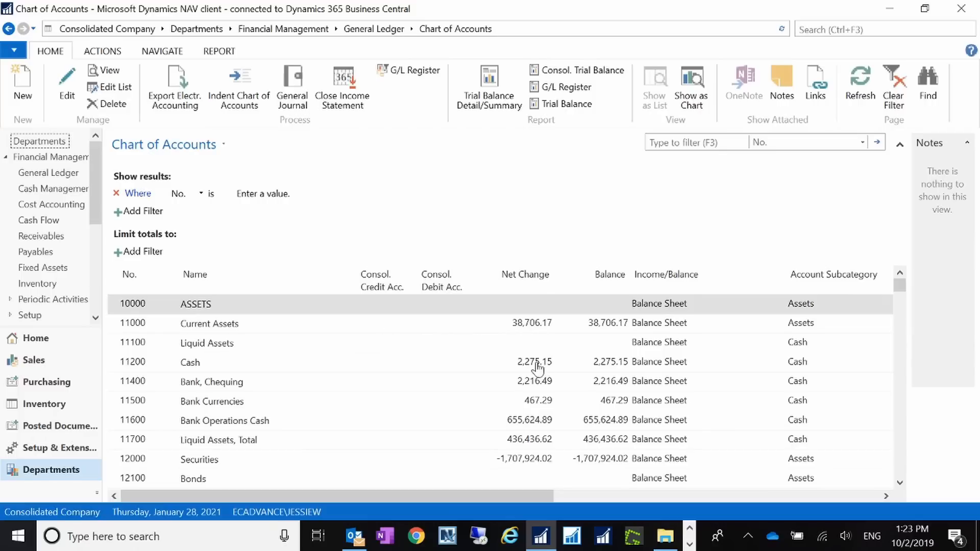
left_click(520, 329)
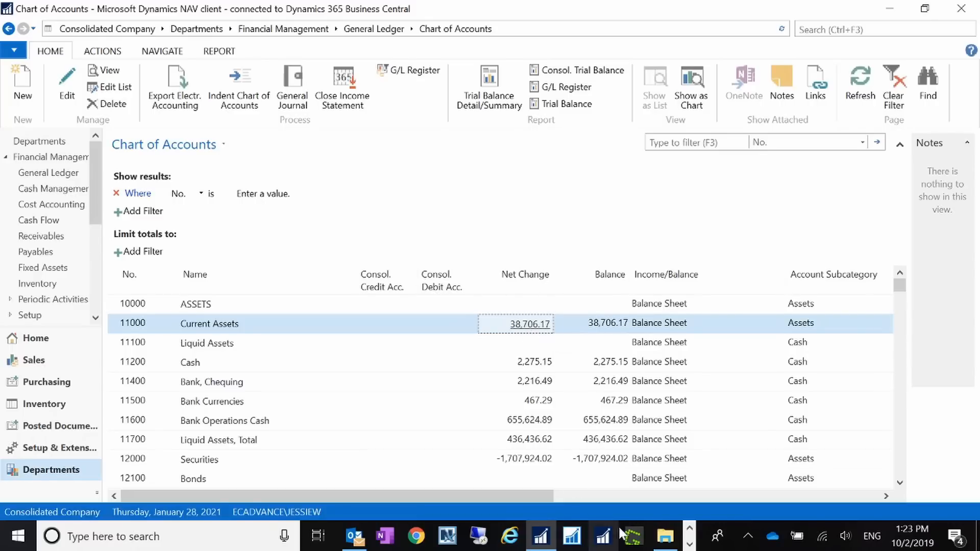
Step: Open Default01_10_2019_11_41_56.xlsx from the Downloads folder again and select all account numbers in the No. column, starting at 10000
left_click(665, 535)
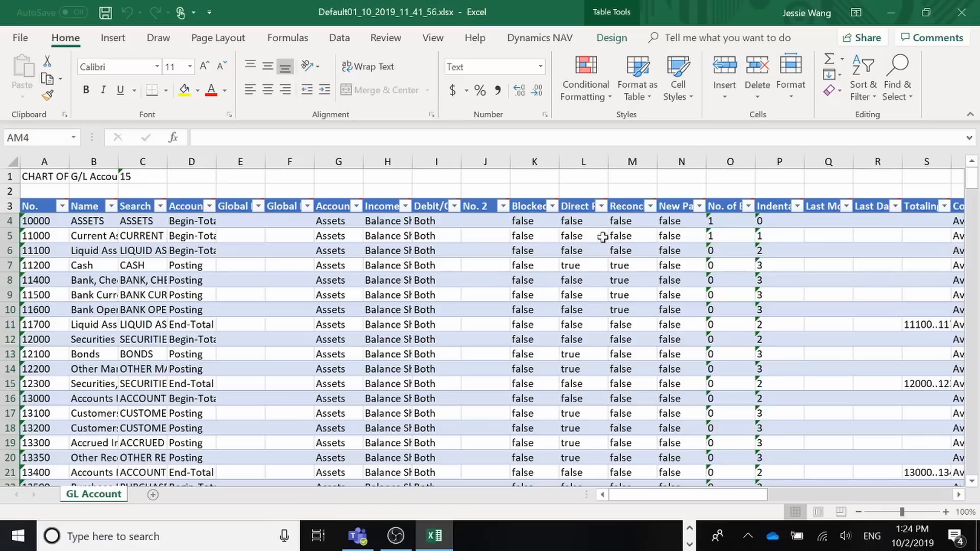
left_click(43, 221)
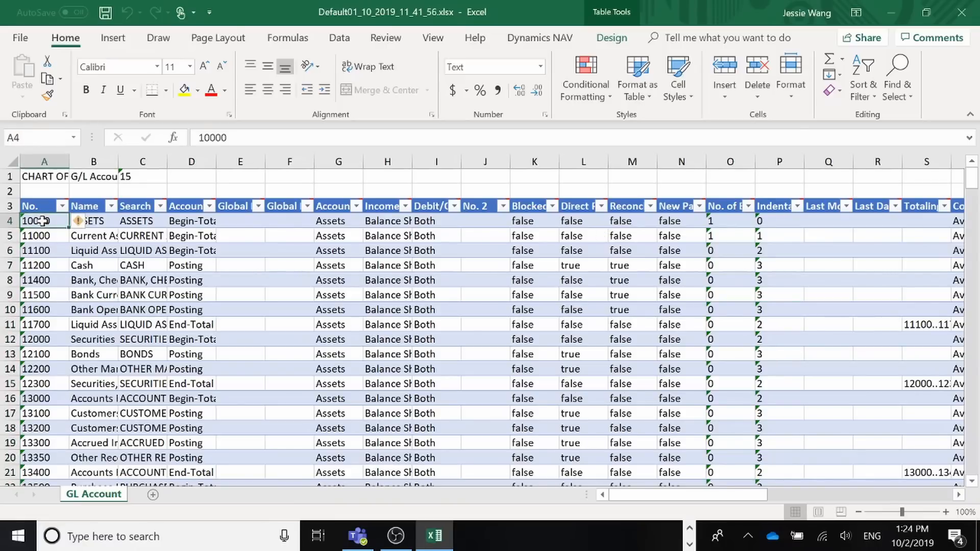
key("ctrl+shift+Down")
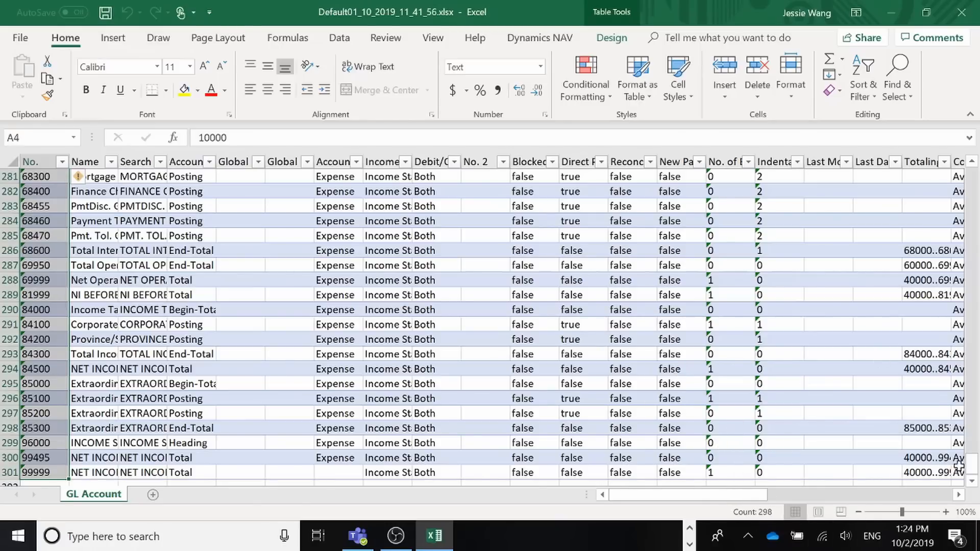
left_click_drag(972, 465, 925, 138)
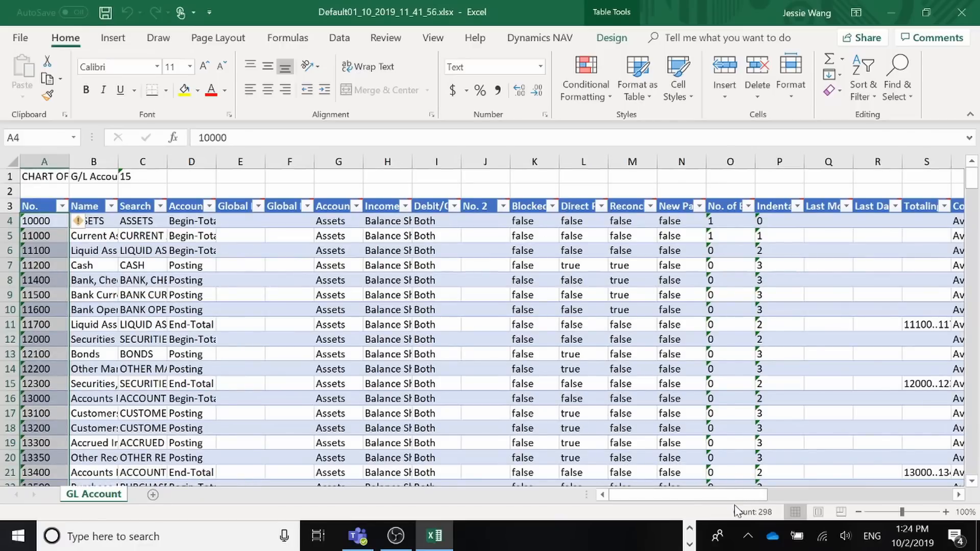
Step: Widen column T slightly and examine the Consol. Debit Acc. and Consol. Credit Acc. columns for the first account
left_click_drag(735, 495, 817, 494)
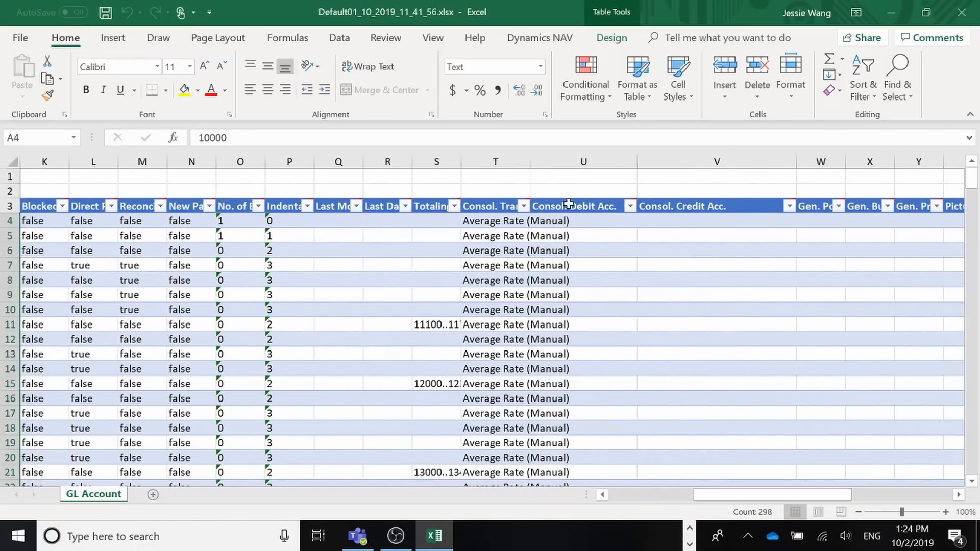
left_click(592, 218)
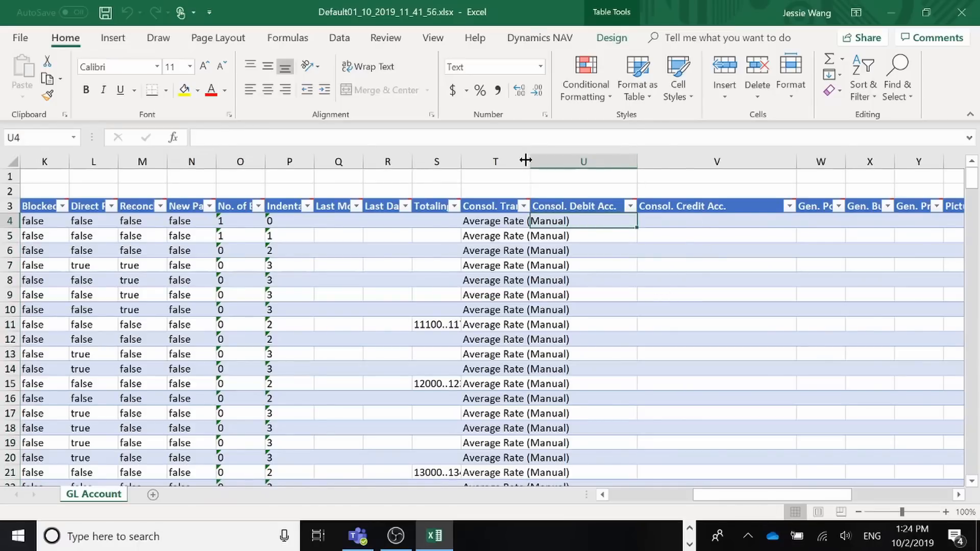
left_click_drag(525, 160, 547, 160)
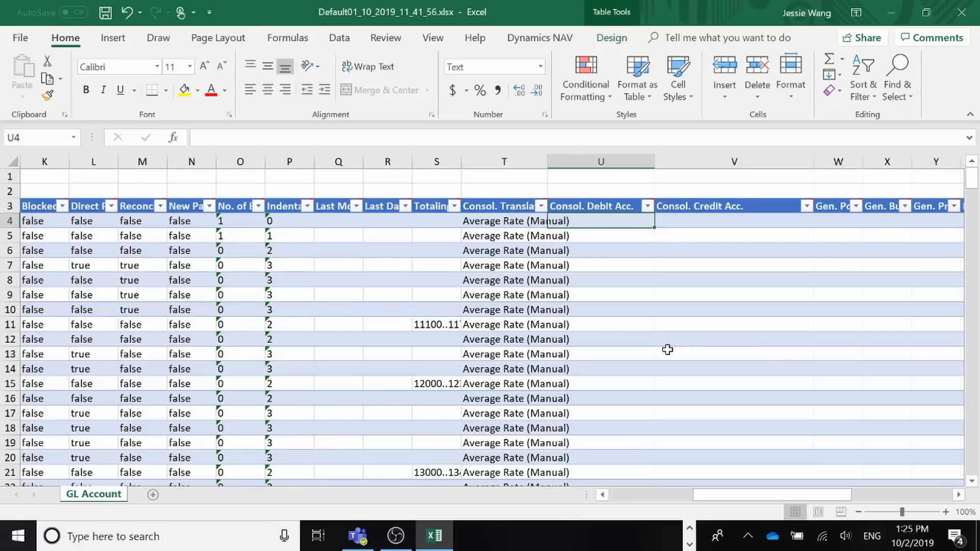
left_click_drag(717, 495, 689, 498)
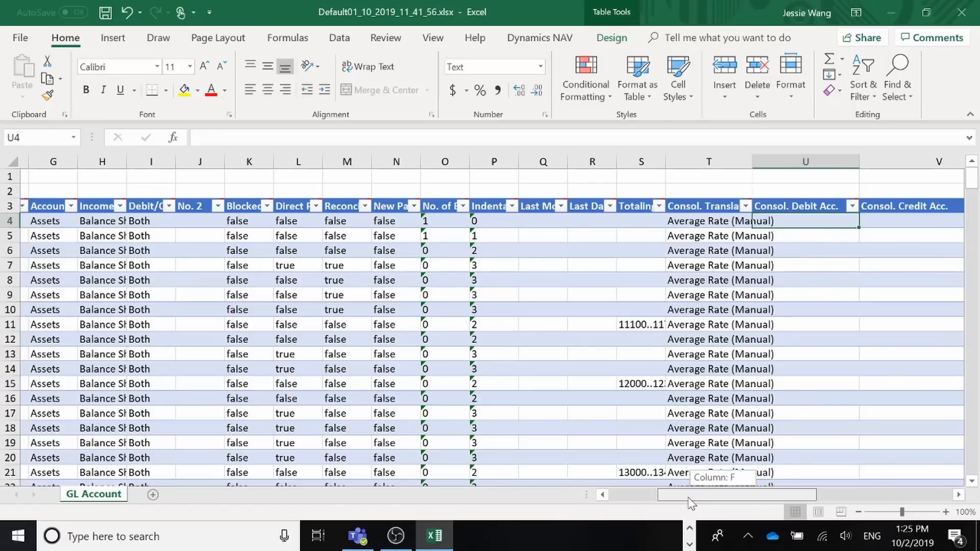
left_click_drag(689, 503, 684, 484)
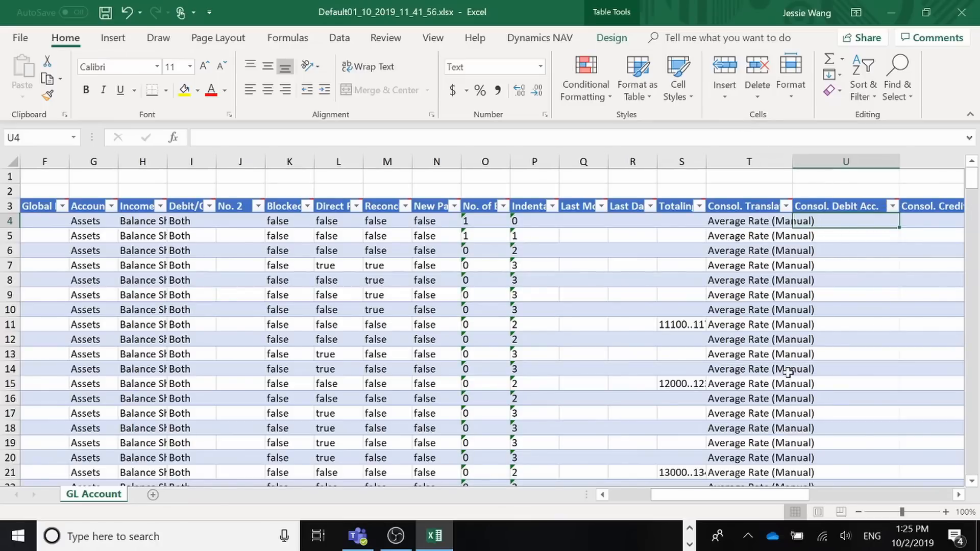
left_click(915, 215)
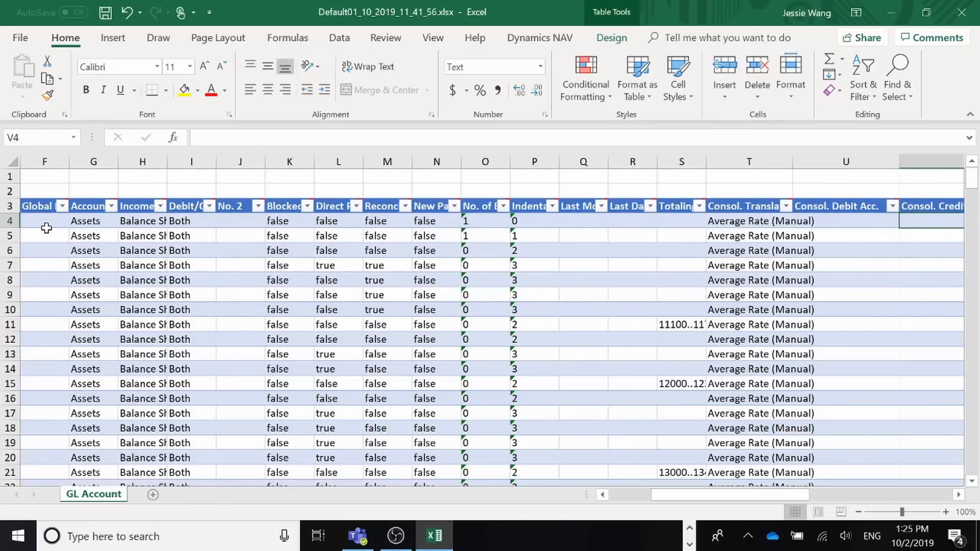
Step: Return to account 10000 in the No. column and close the workbook without saving the changes
left_click_drag(658, 495, 589, 491)
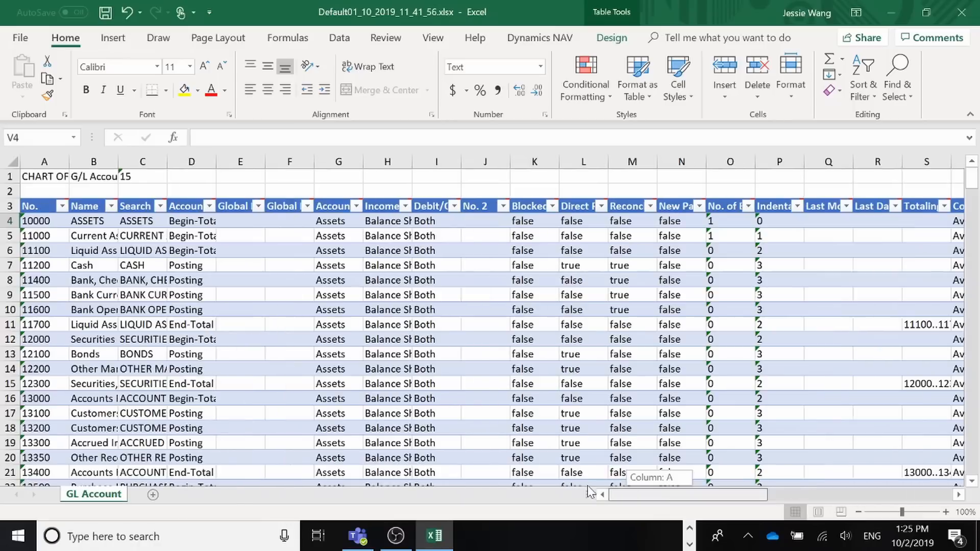
left_click(59, 221)
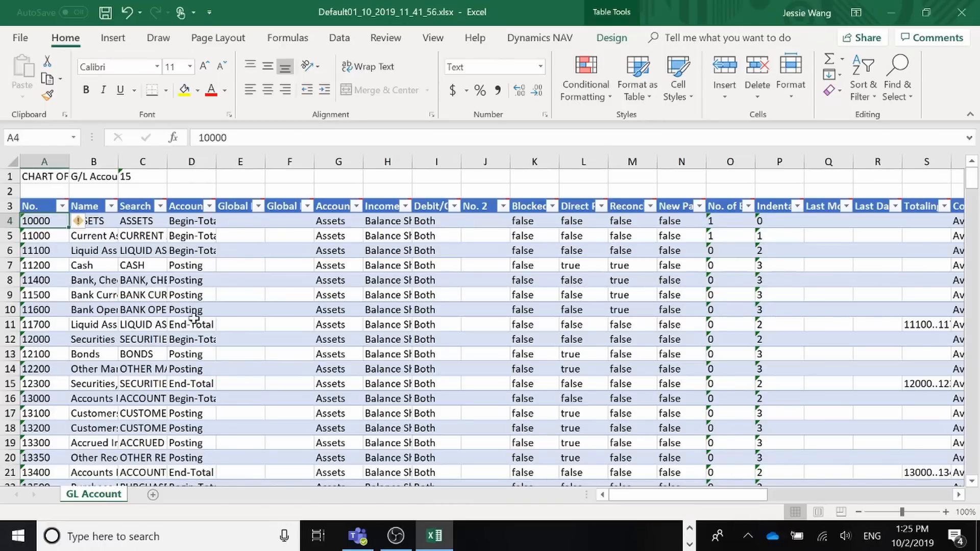
left_click(962, 12)
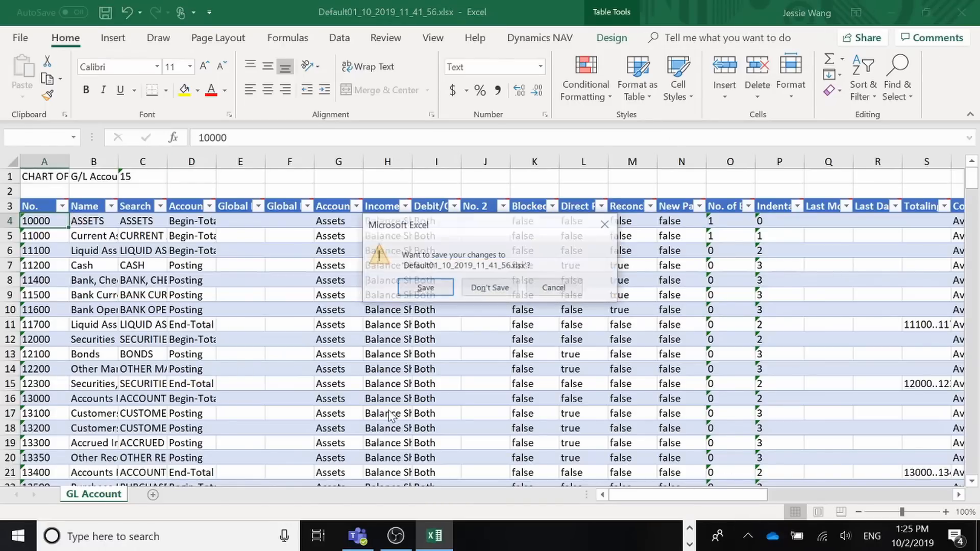
left_click(490, 288)
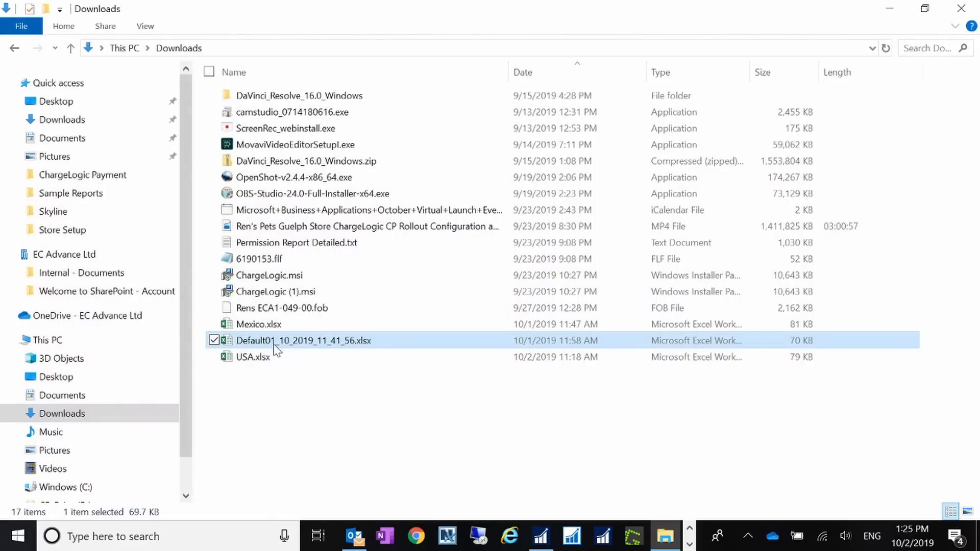
Step: Open Mexico.xlsx from the Downloads folder and select all its account numbers in the No. column, starting at 1000
left_click(278, 322)
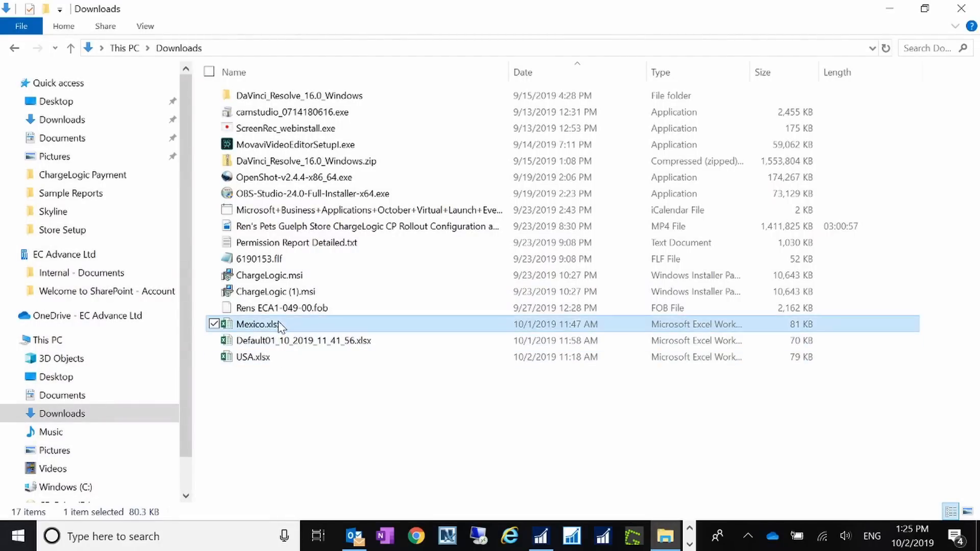
double_click(280, 325)
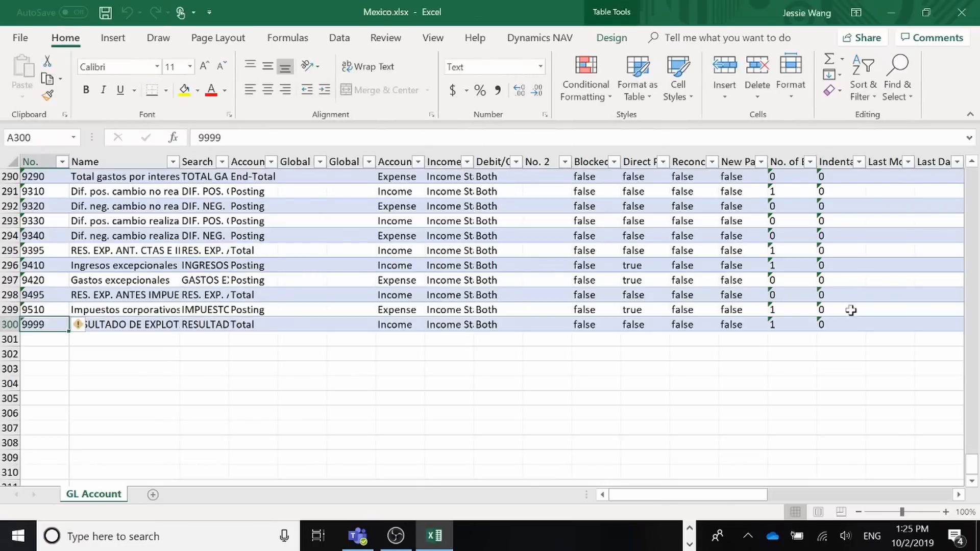
left_click_drag(973, 465, 925, 120)
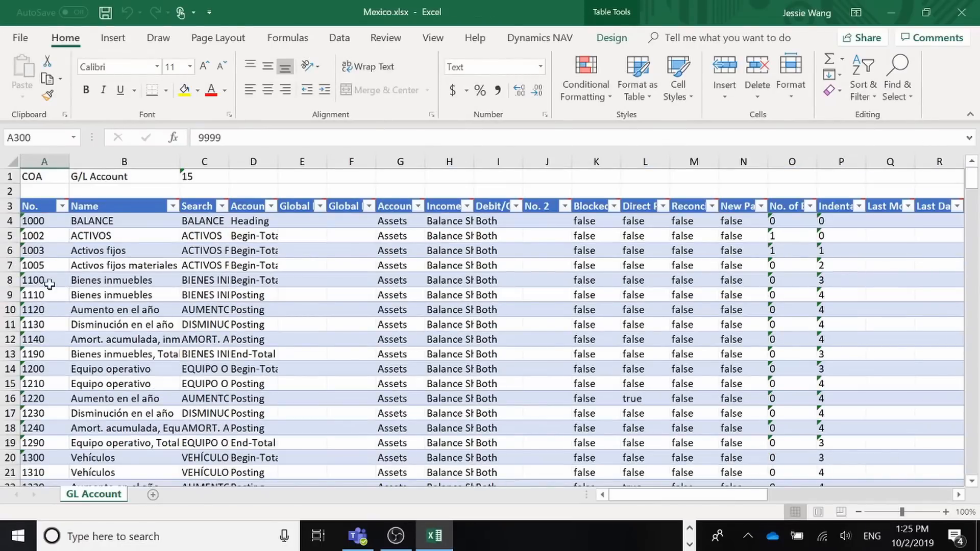
left_click(54, 221)
key("ctrl+shift+Down")
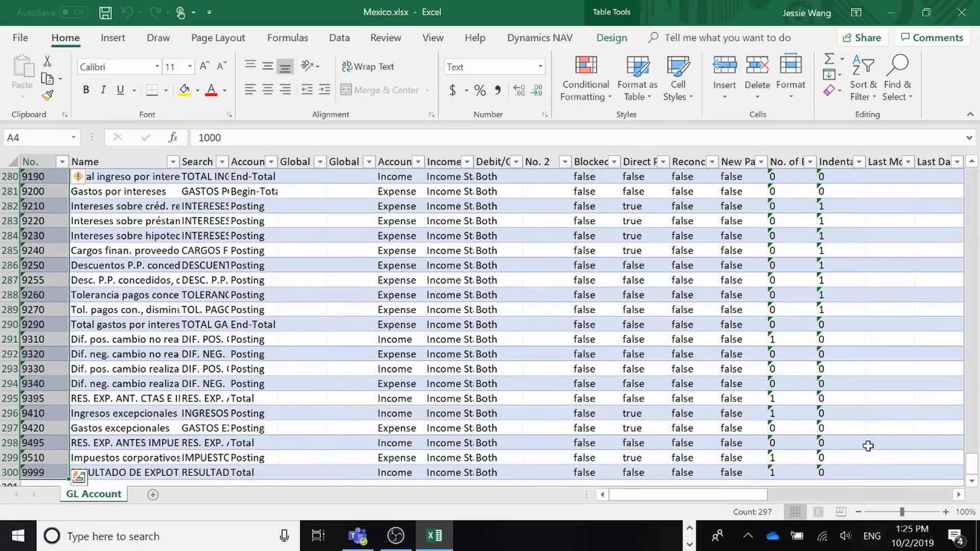
left_click(972, 465)
left_click_drag(943, 278, 941, 163)
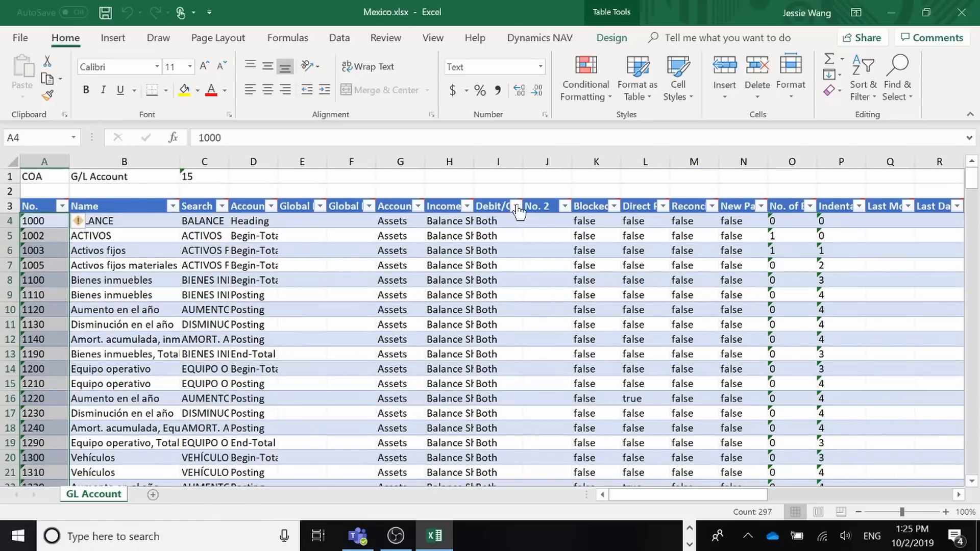
Step: Check the Consol. Debit Acc. and Consol. Credit Acc. values of the BALANCE account in the Mexico workbook
left_click_drag(693, 501, 627, 498)
left_click(107, 223)
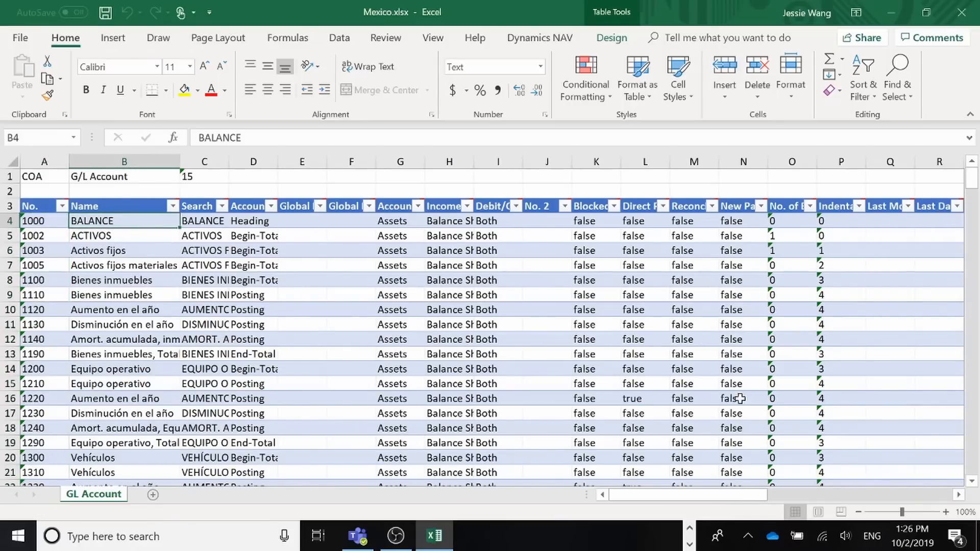
left_click_drag(729, 502, 761, 488)
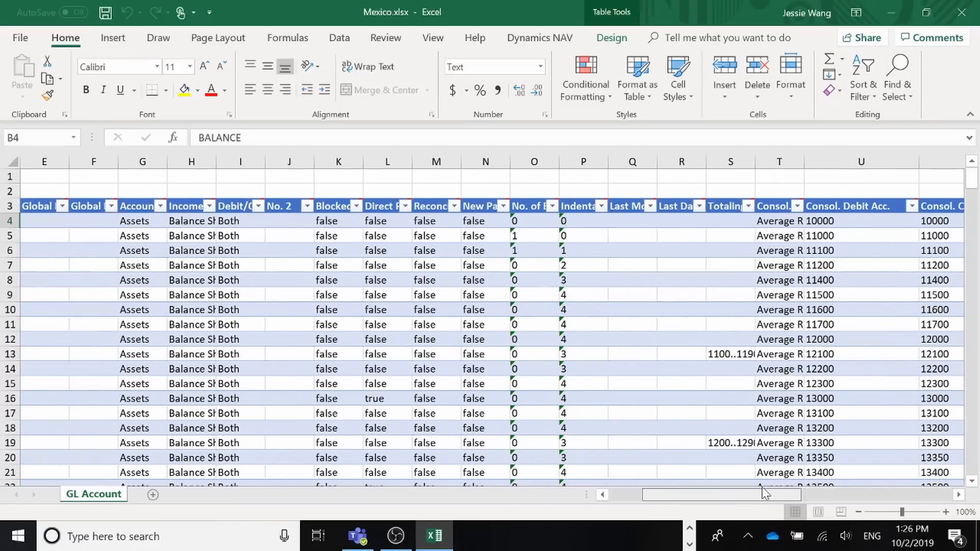
left_click(865, 222)
left_click(935, 220)
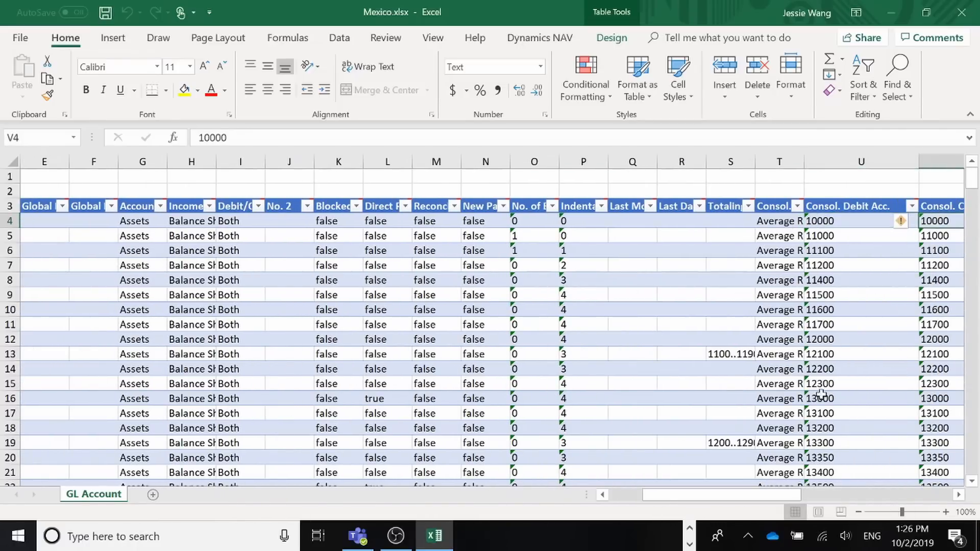
Step: Review the consolidation account mapping down to the last table rows and check the Consol. Debit Acc. cells in rows 299 and 300
scroll(855, 432, "down", 7)
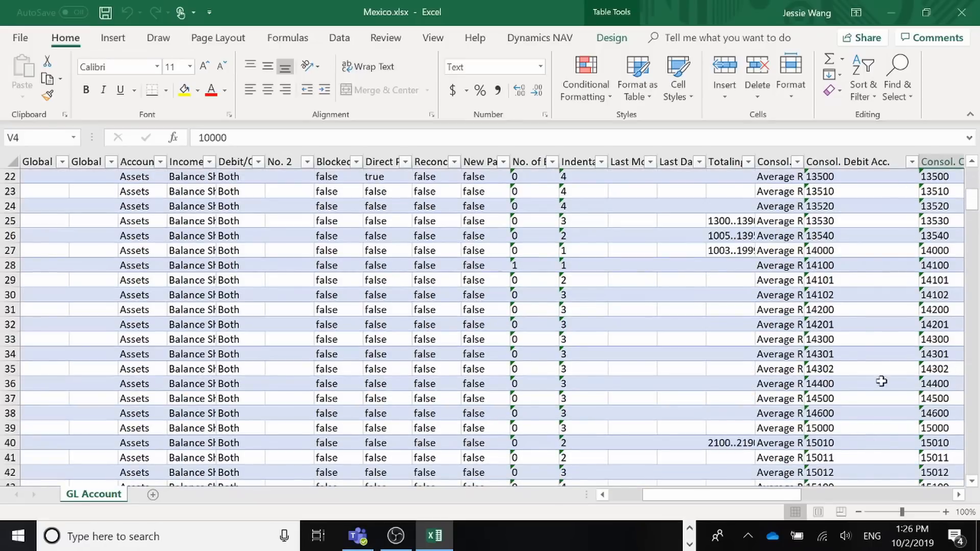
left_click_drag(971, 199, 959, 438)
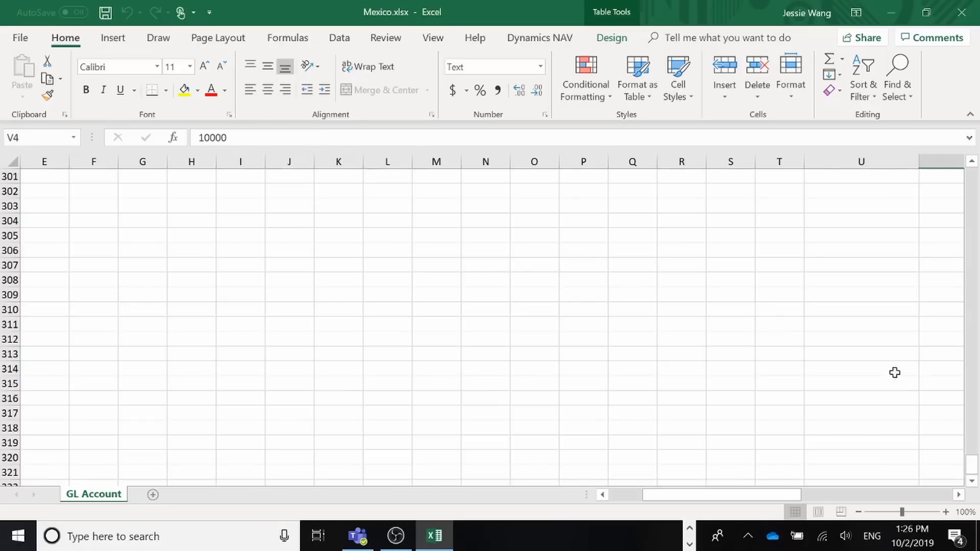
scroll(894, 373, "up", 8)
scroll(852, 452, "down", 5)
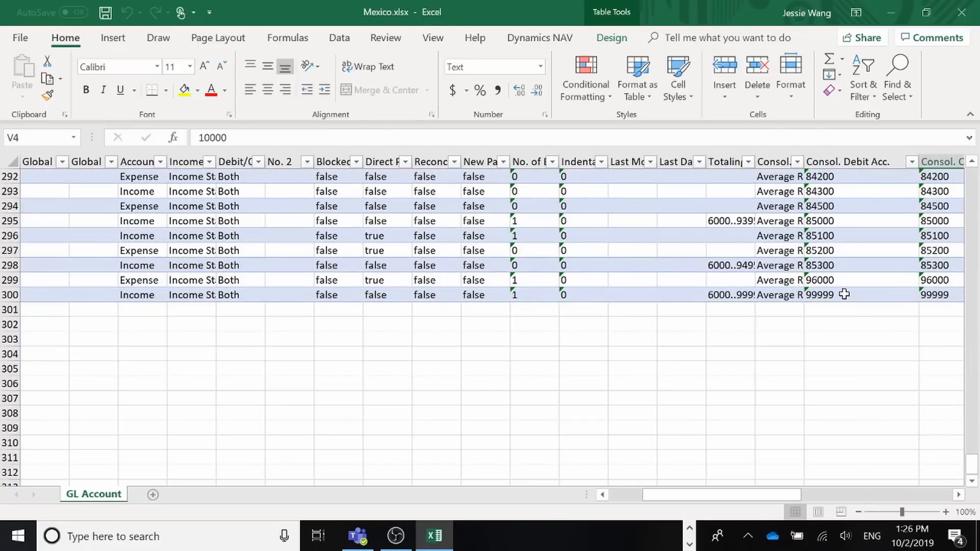
left_click(832, 280)
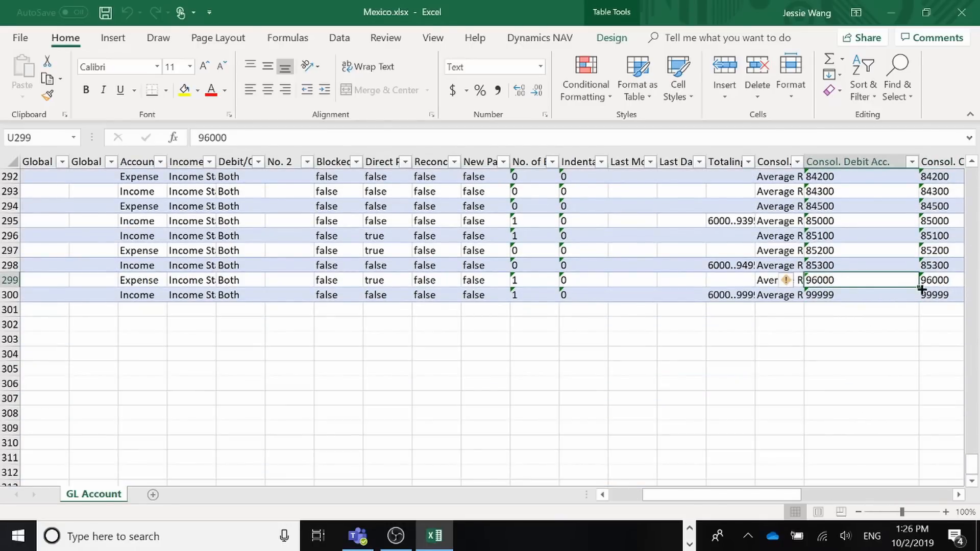
left_click(845, 296)
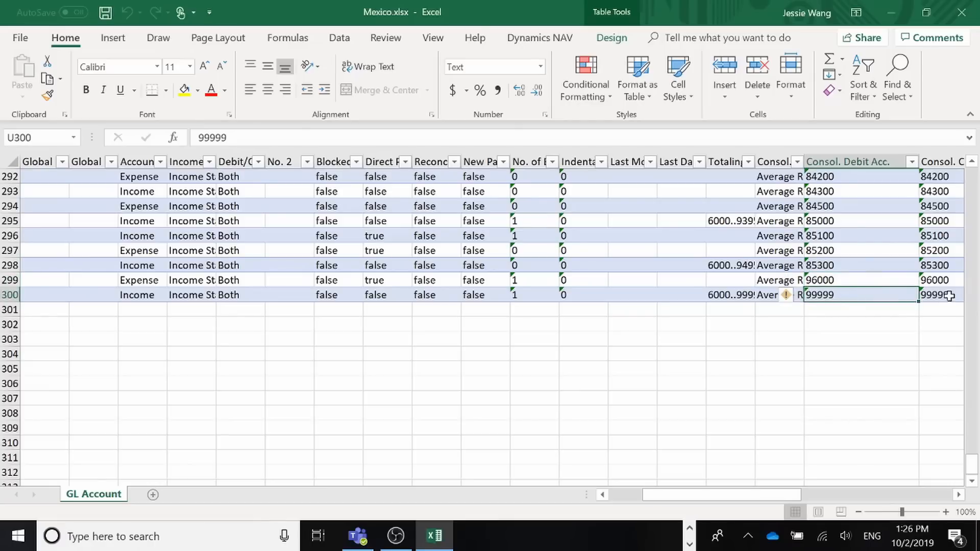
Step: Look at the Mexican account numbers and names from the last row back to the first ones and close Mexico.xlsx
left_click_drag(725, 494, 691, 494)
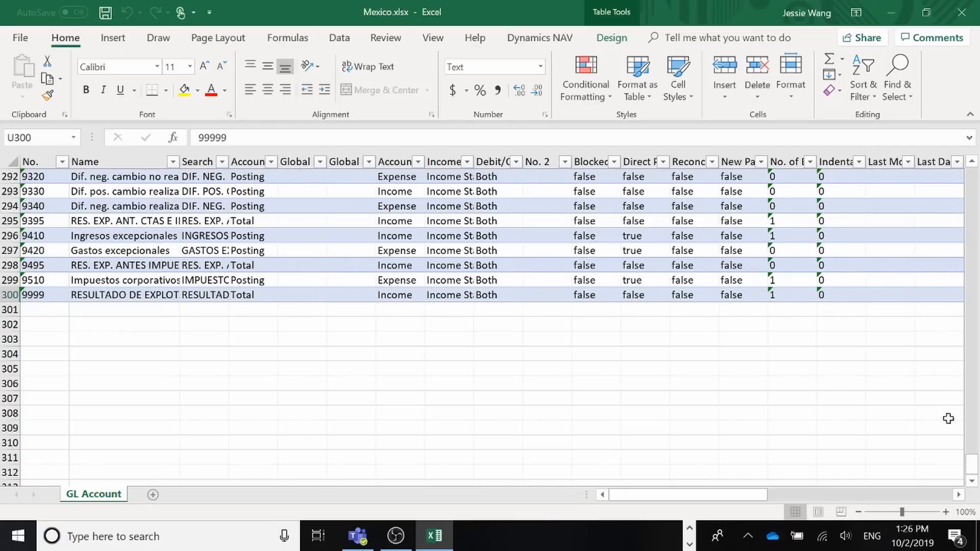
left_click_drag(973, 470, 972, 173)
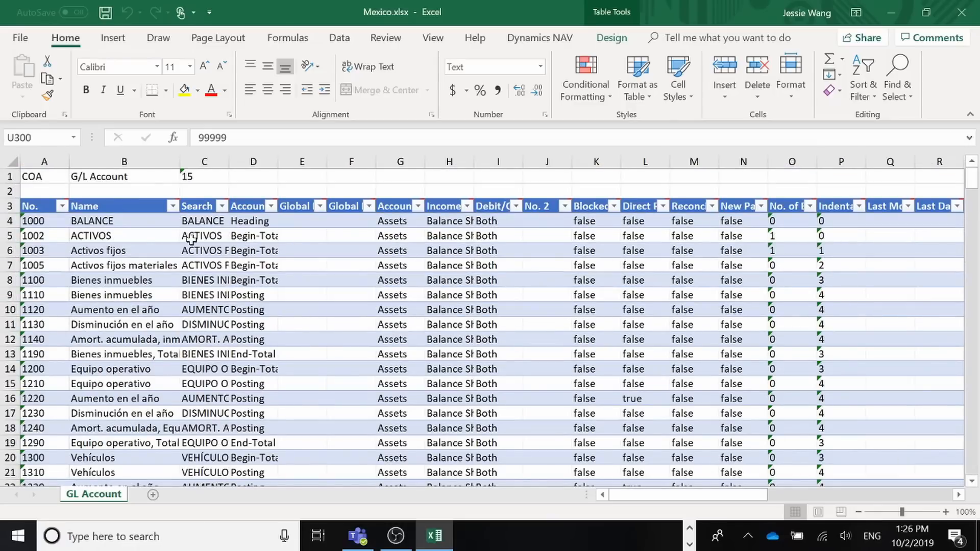
left_click(112, 339)
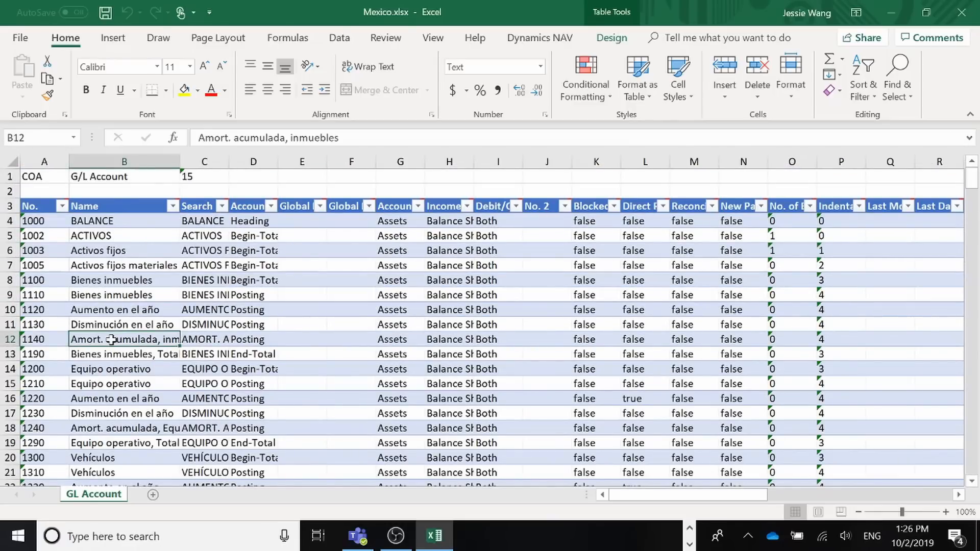
left_click(957, 18)
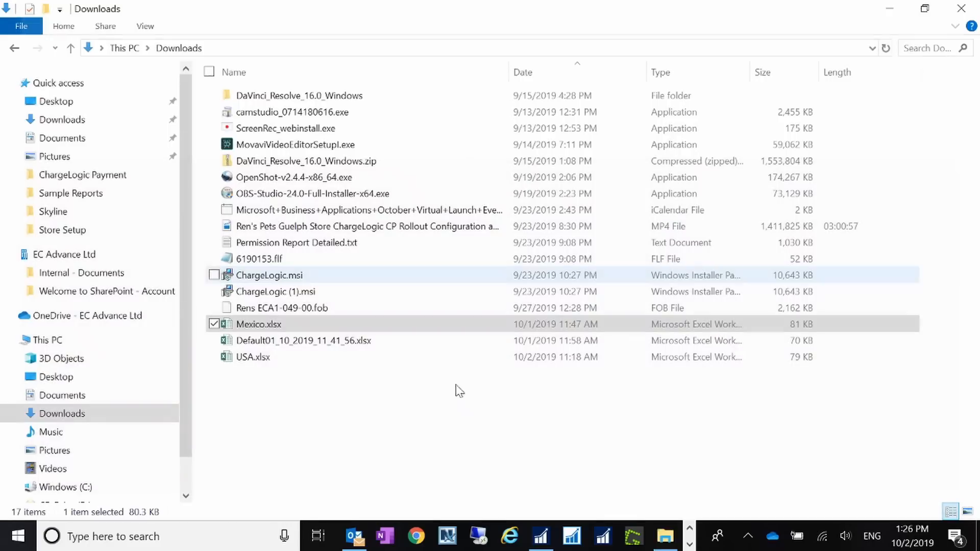
Step: Open USA.xlsx from the Downloads folder and select all its account numbers in the No. column, starting at 10000
double_click(291, 356)
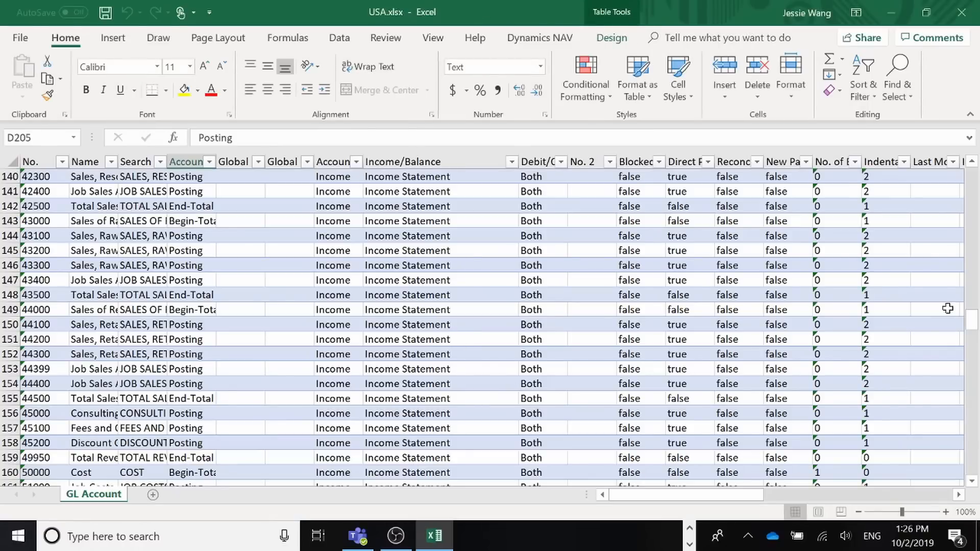
left_click_drag(972, 329, 972, 174)
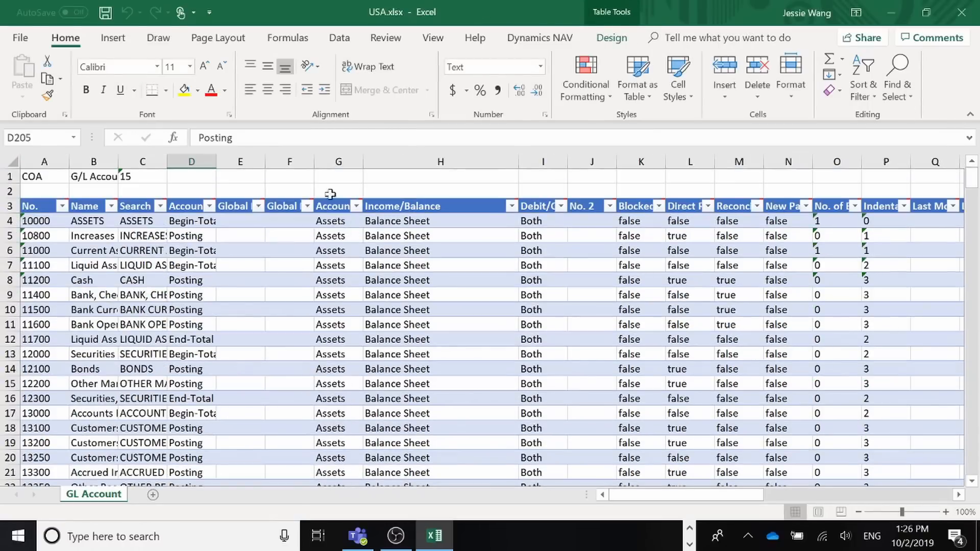
left_click(47, 224)
key("ctrl+shift+Down")
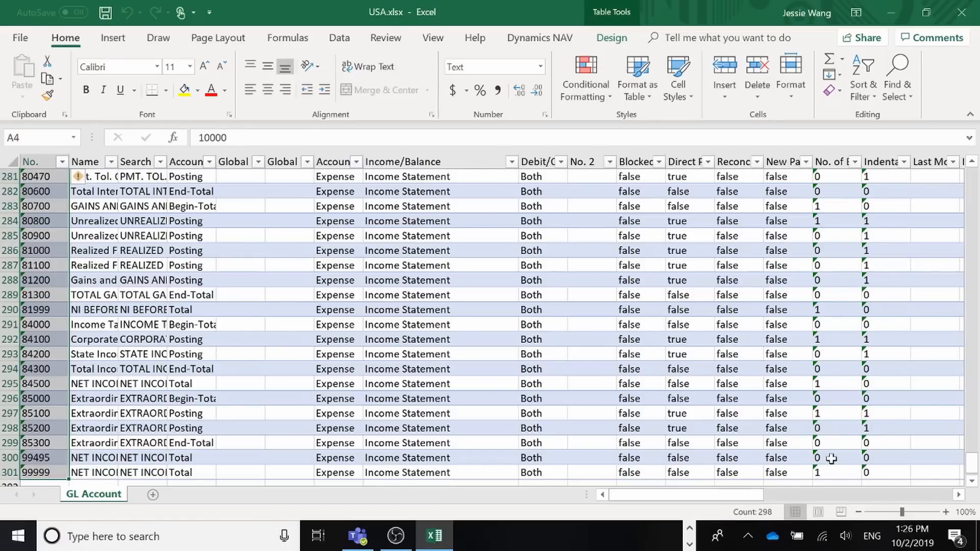
Step: Examine the Consol. Debit Acc. and Consol. Credit Acc. columns for the first accounts in the USA workbook
left_click_drag(770, 496, 794, 495)
left_click_drag(973, 477, 971, 176)
left_click_drag(678, 496, 710, 499)
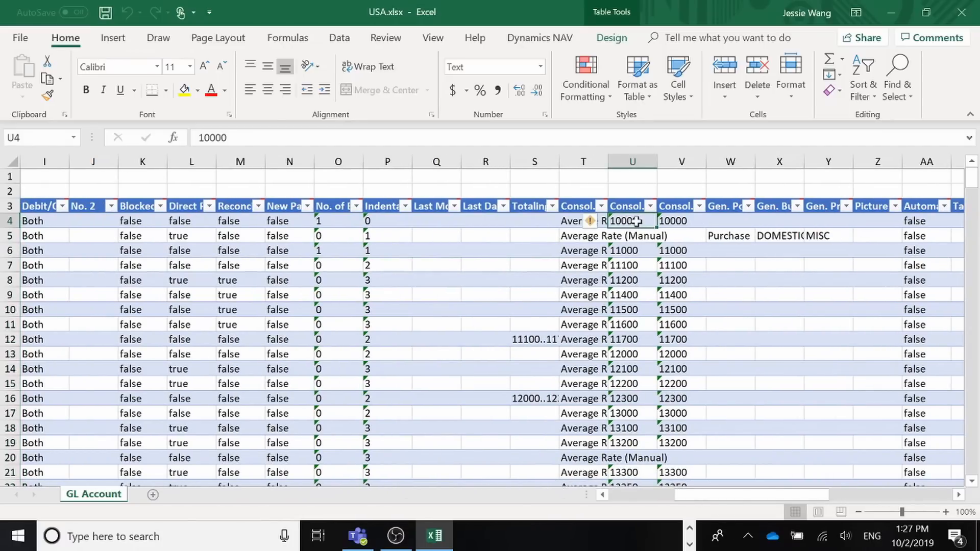
Step: Widen the Consol. Debit Acc. column and the Name column in the USA workbook to read their full contents
left_click(672, 220)
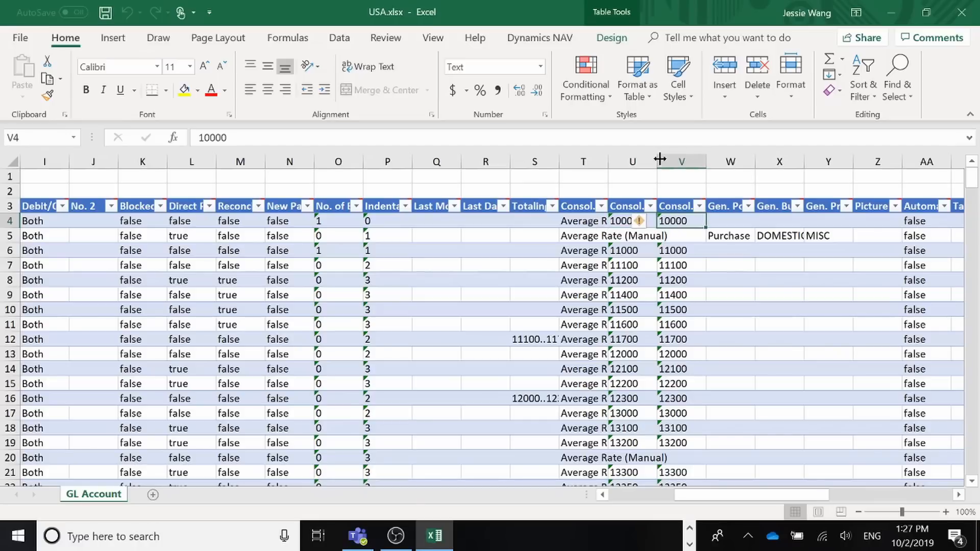
left_click_drag(682, 158, 689, 162)
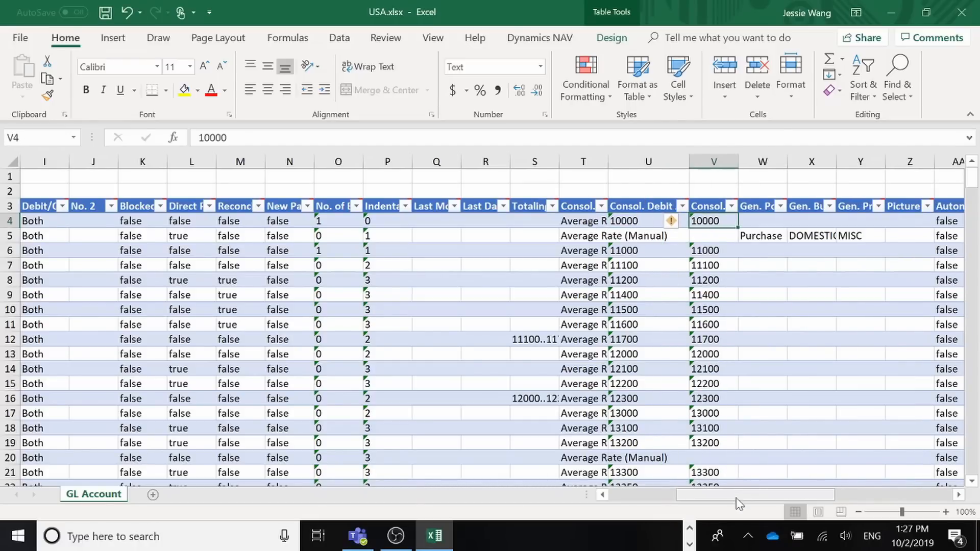
left_click_drag(737, 501, 663, 505)
left_click(110, 239)
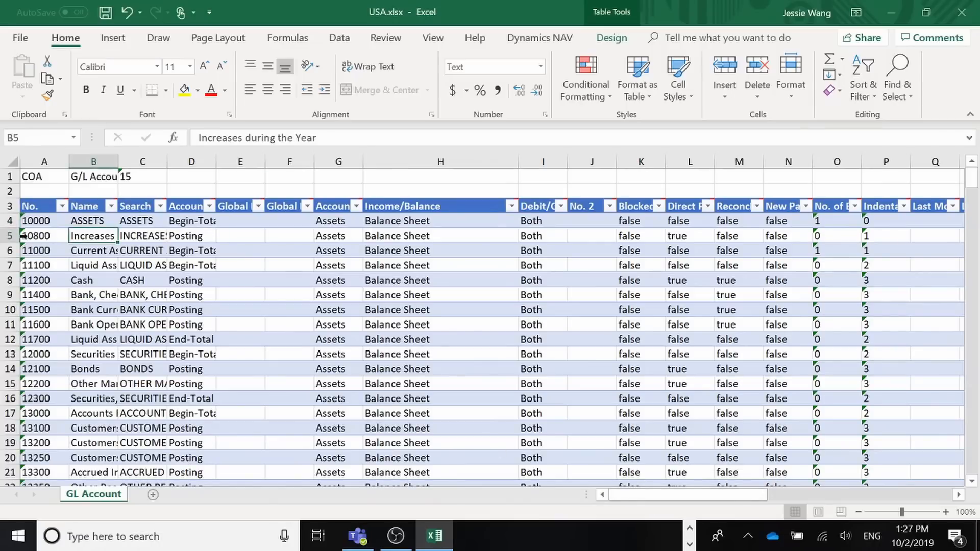
left_click_drag(118, 162, 213, 161)
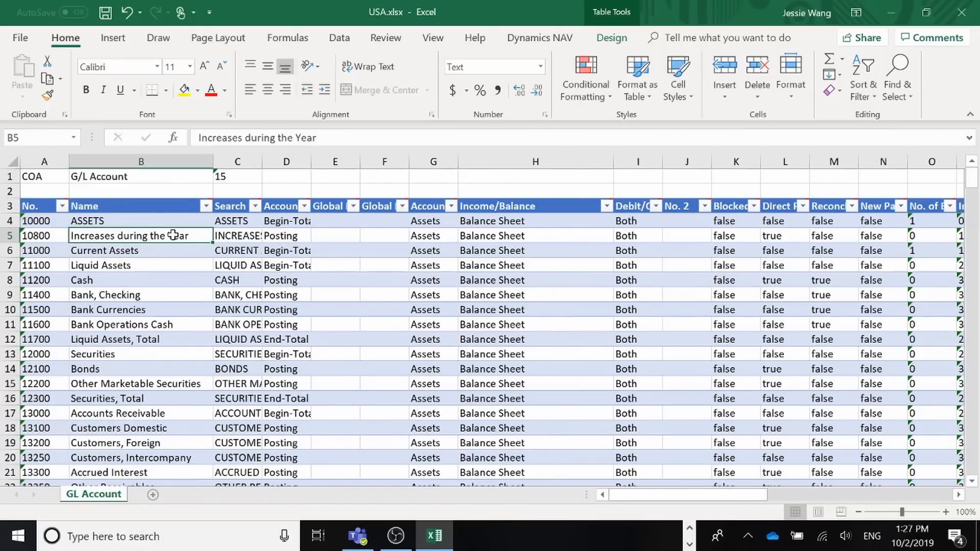
Step: Examine the numbers and names of the first USA accounts in rows 4 to 6 and close USA.xlsx without saving
left_click(66, 254)
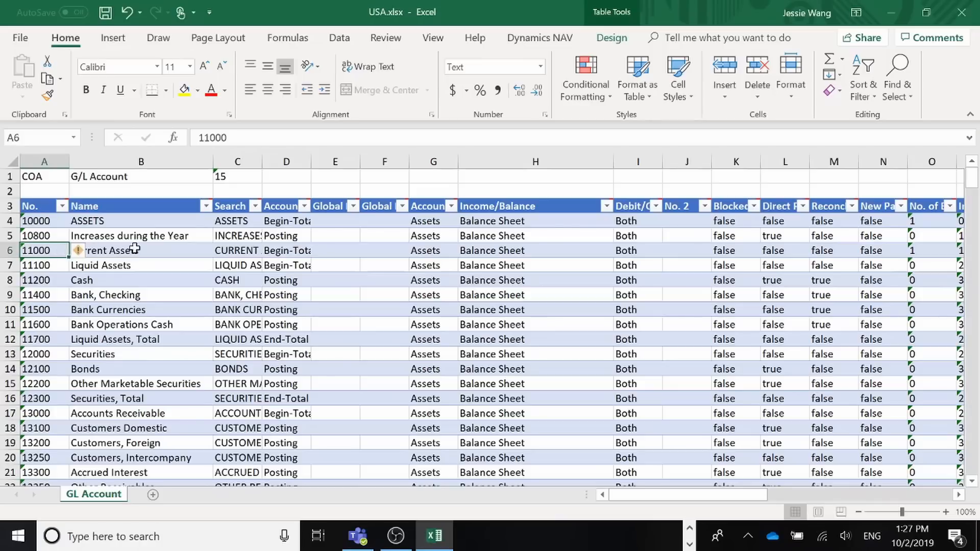
left_click(119, 223)
left_click(44, 251)
left_click(172, 239)
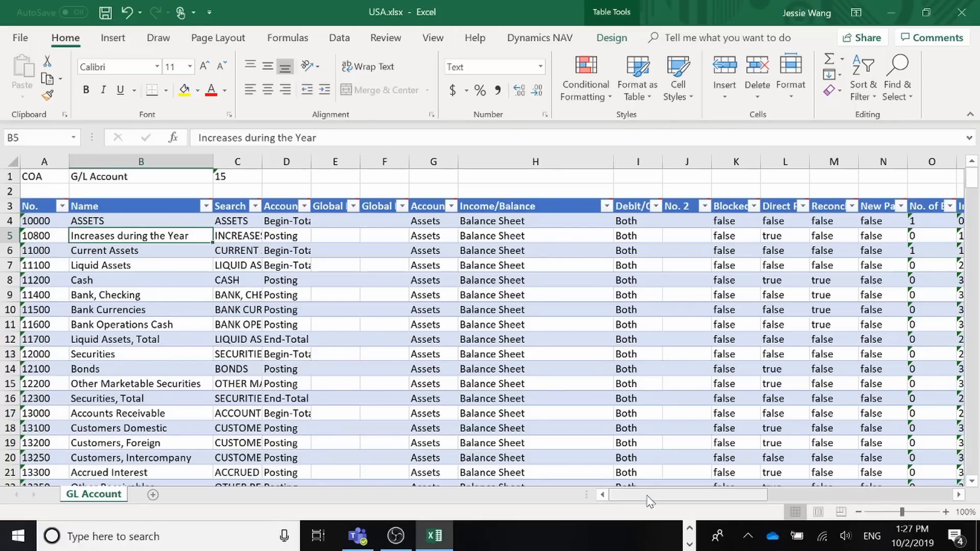
left_click_drag(649, 500, 643, 509)
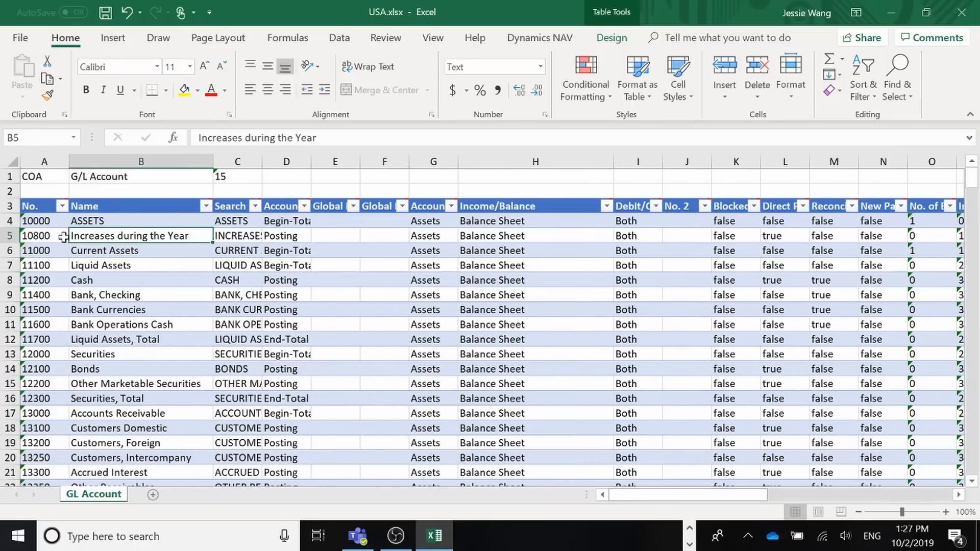
left_click(42, 234)
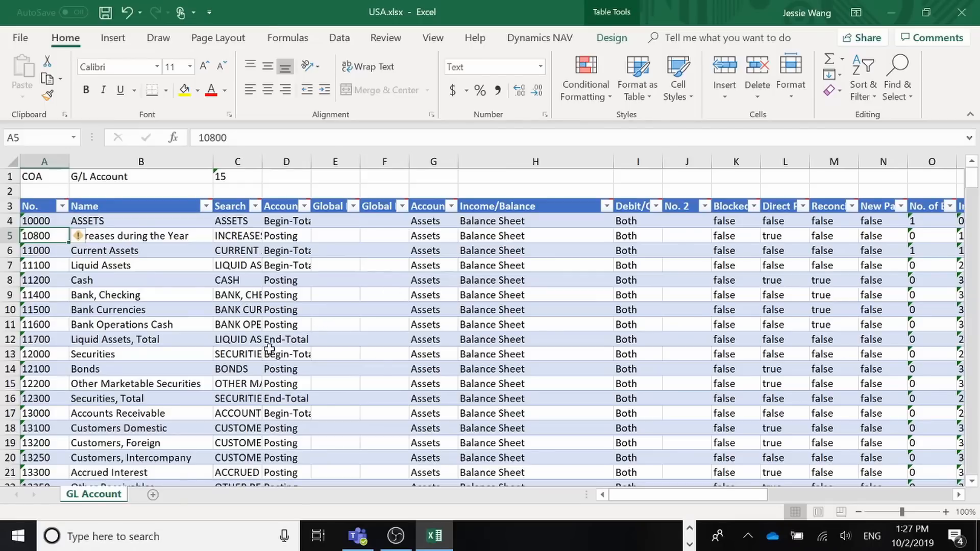
left_click(967, 12)
left_click(489, 285)
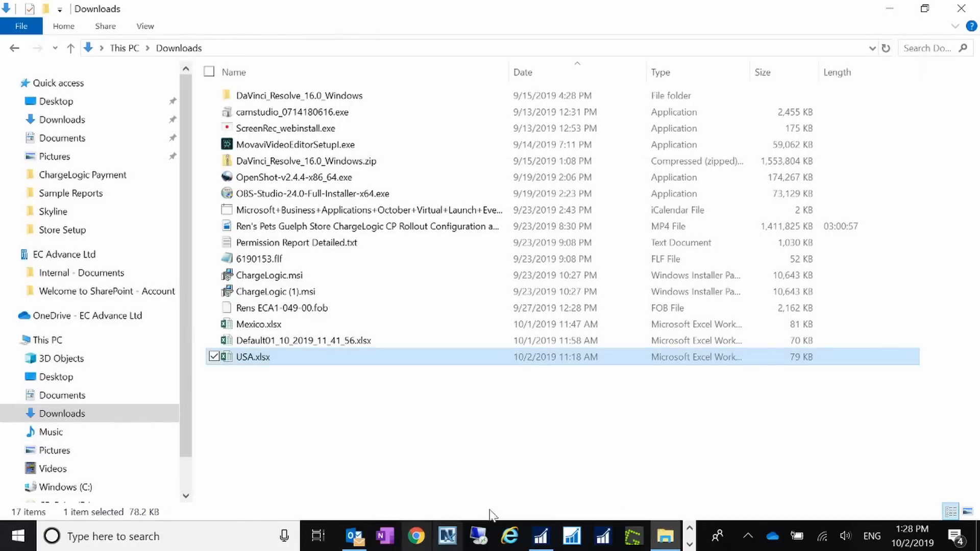
Step: Switch to the Dynamics NAV client and view the general ledger entries behind the net change of account 11000 Current Assets
left_click(541, 536)
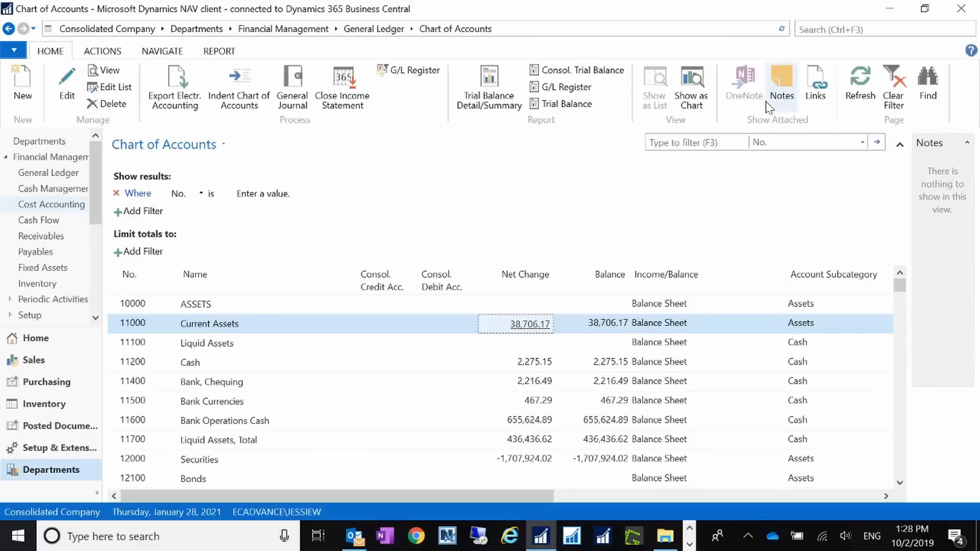
left_click(530, 324)
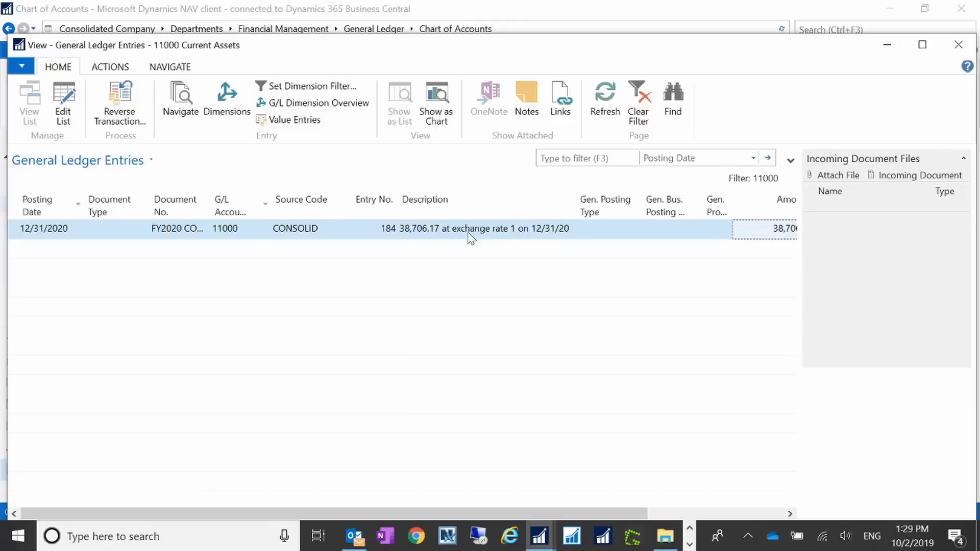
left_click(943, 44)
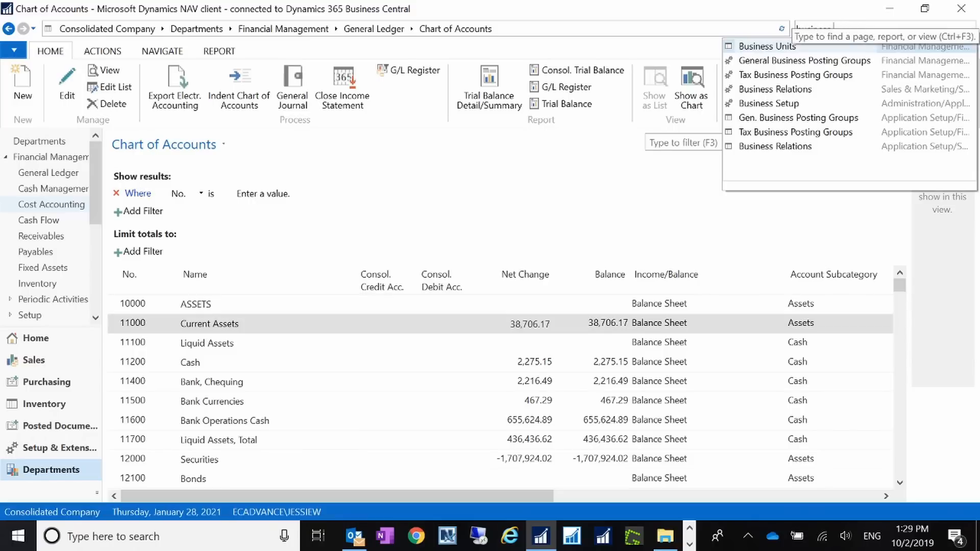
Step: Open the Business Units list and check the currency codes of the CANADA, MEXICO and USA units
left_click(767, 46)
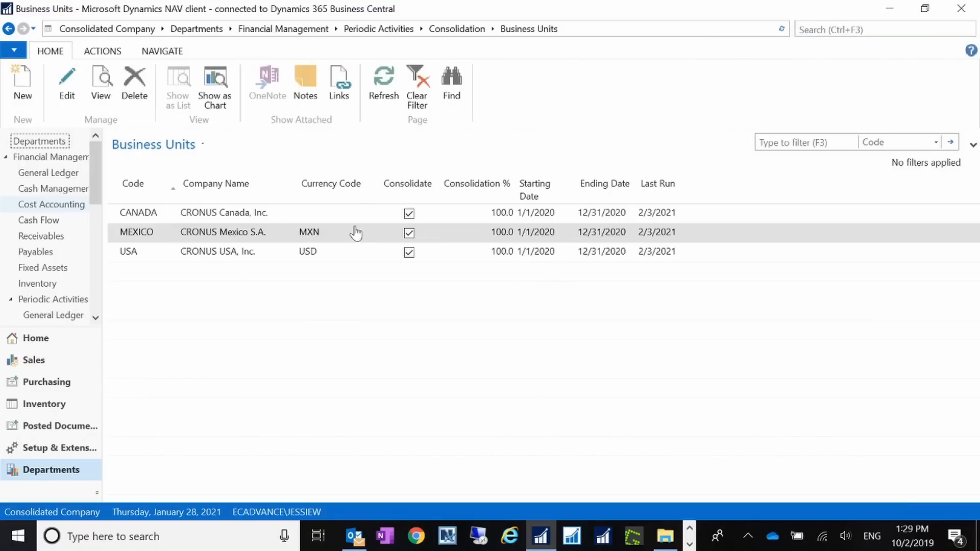
left_click(151, 218)
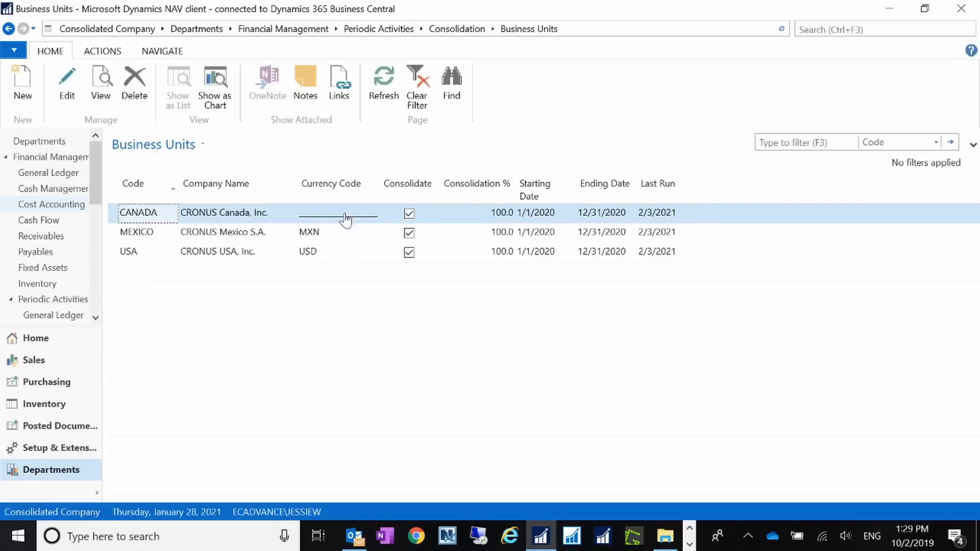
left_click(155, 237)
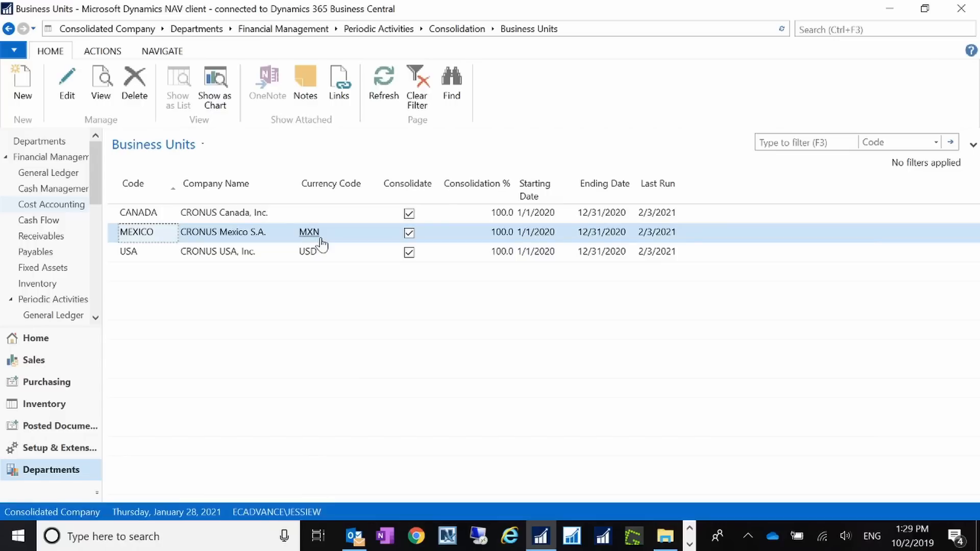
left_click(139, 257)
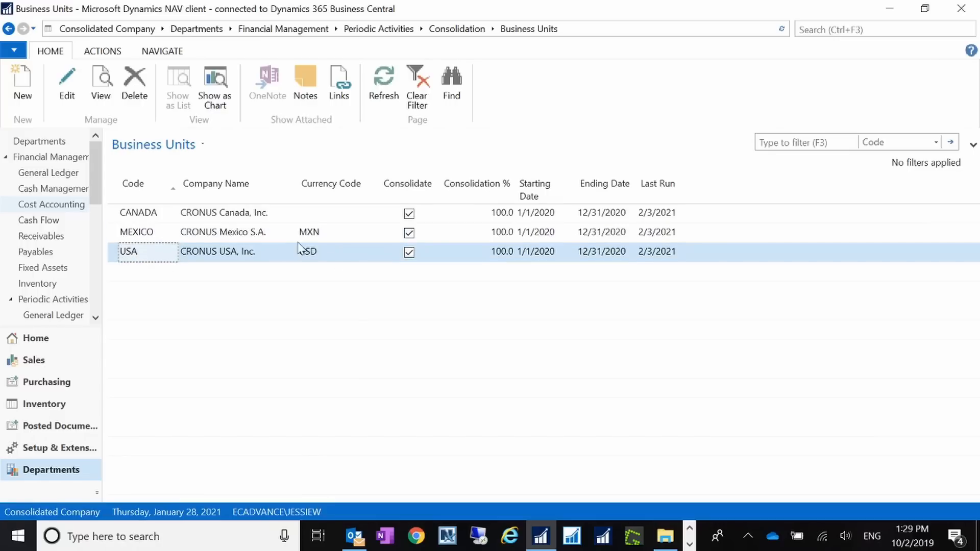
left_click(335, 261)
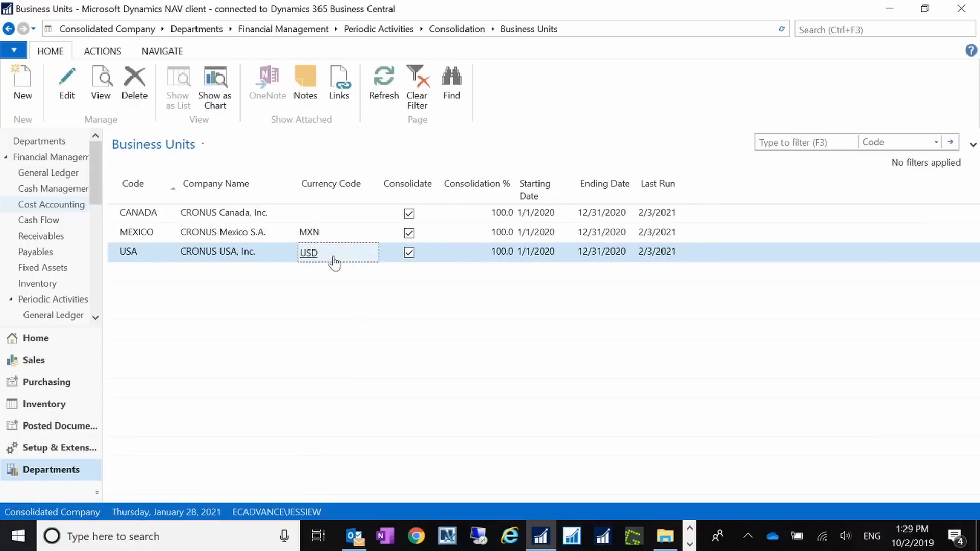
left_click(329, 234)
left_click(326, 254)
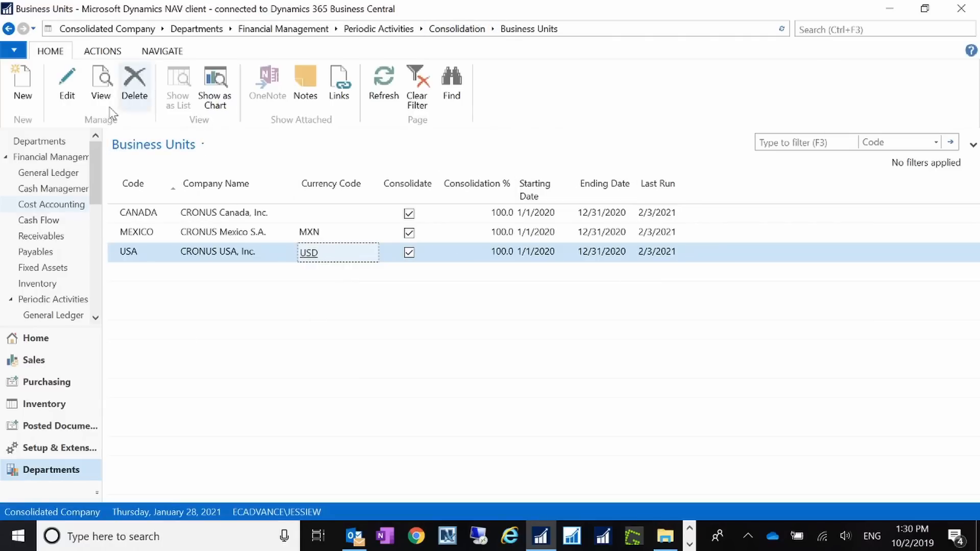
Step: Search for Assisted Setup and start the Set up consolidation reporting guide again
left_click(812, 31)
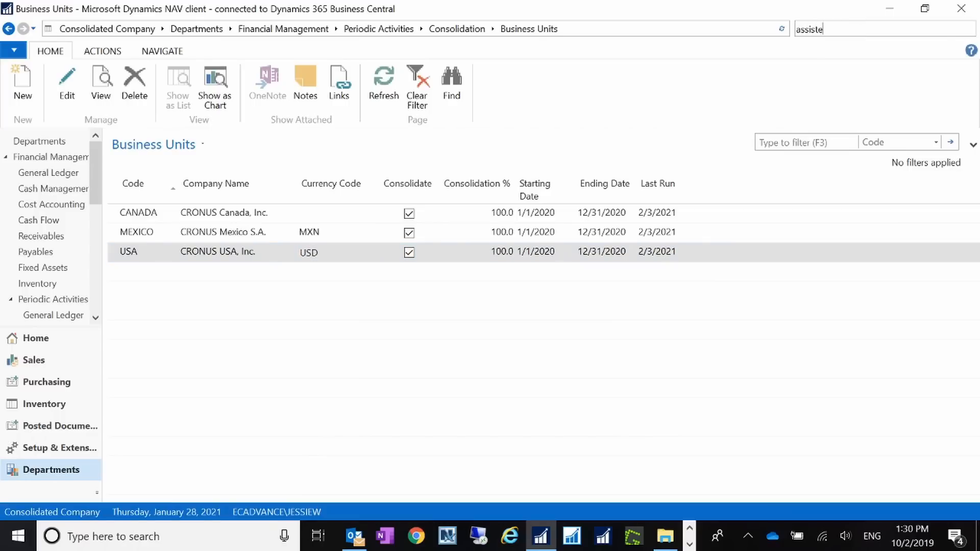
type("assisted setup")
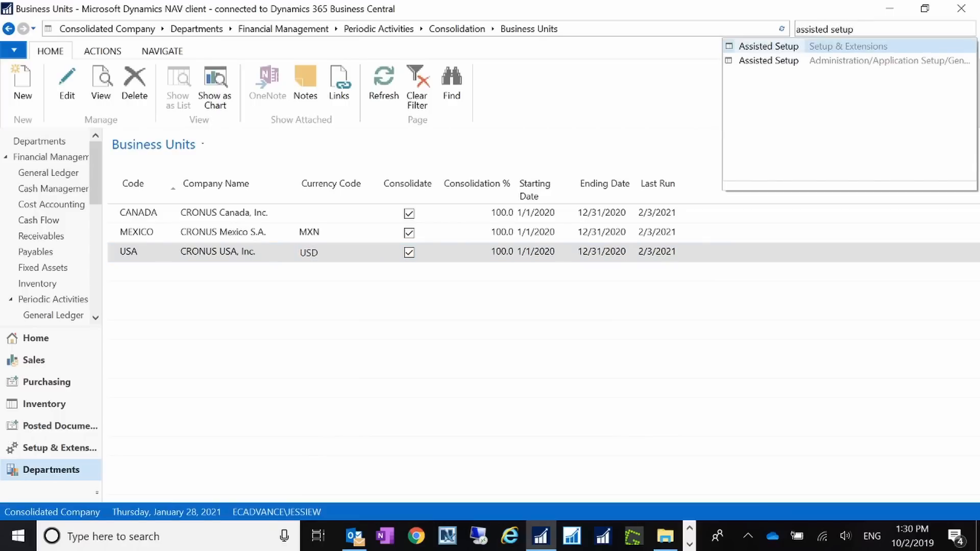
left_click(750, 60)
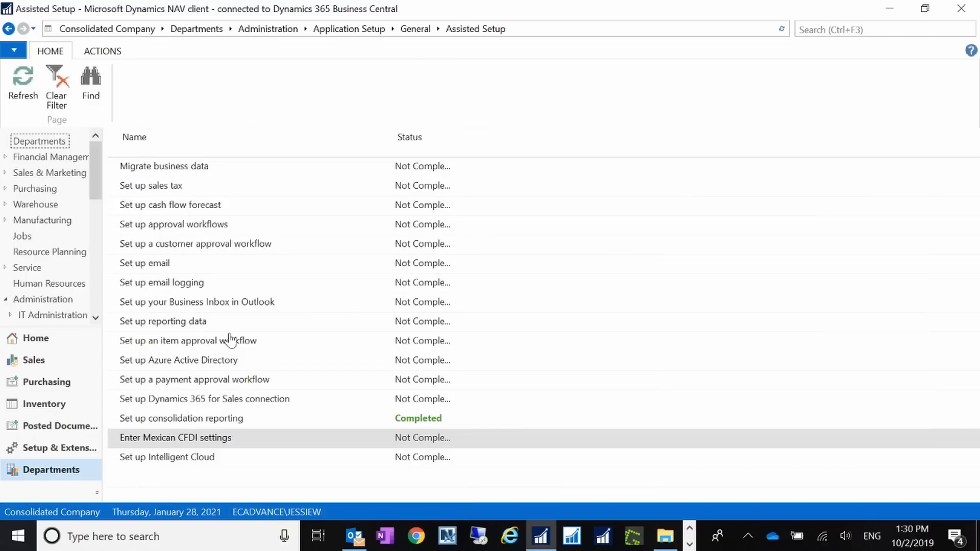
left_click(225, 421)
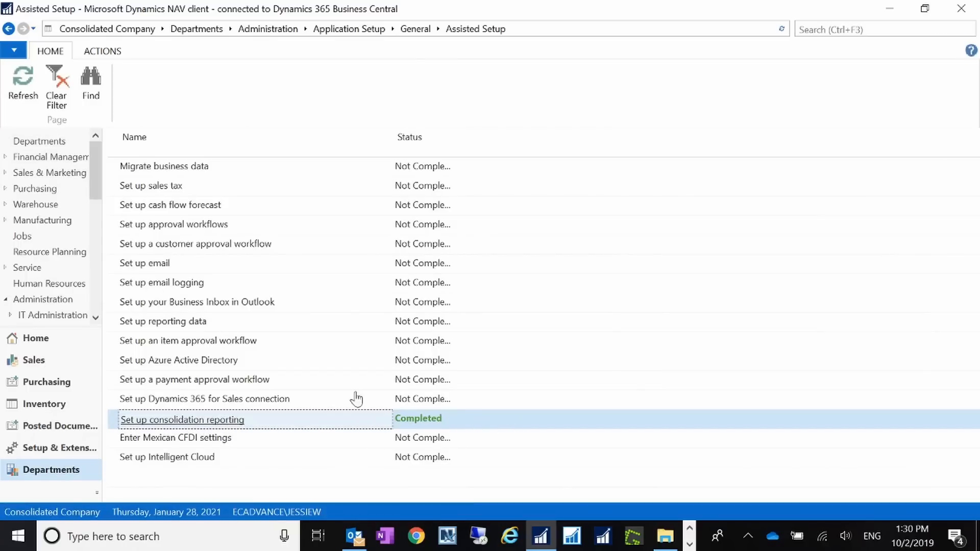
left_click(242, 426)
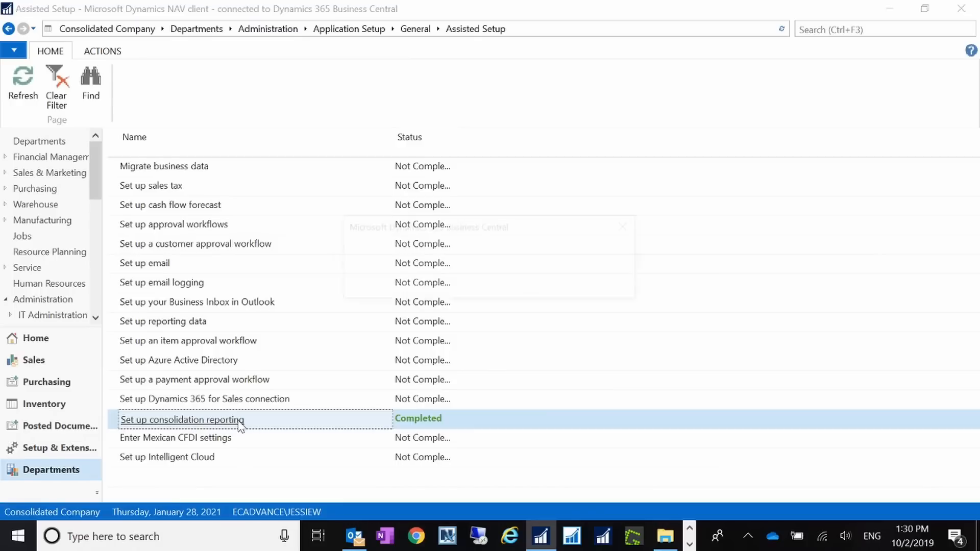
left_click(540, 285)
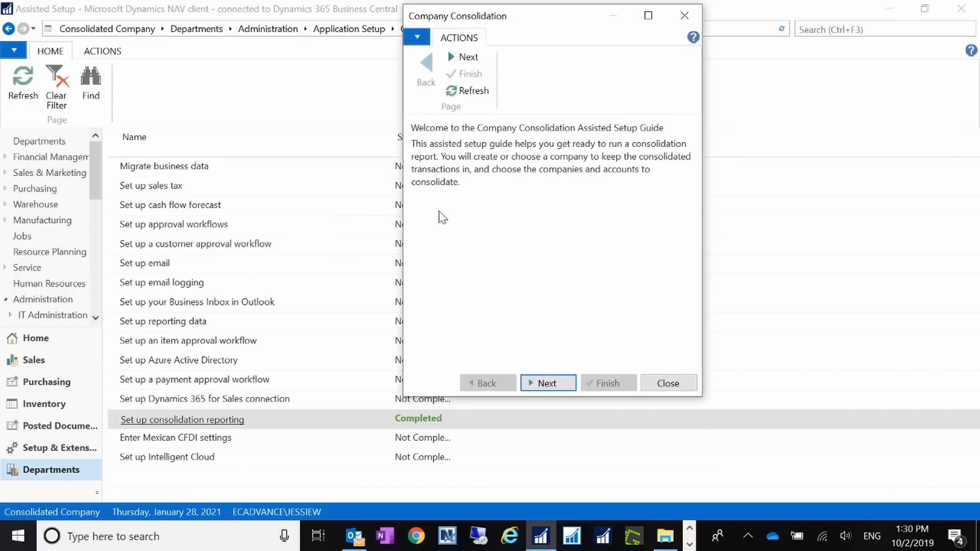
Step: Choose to use an existing company, select Consolidated Company as the consolidated company, and continue to the source companies
left_click(557, 384)
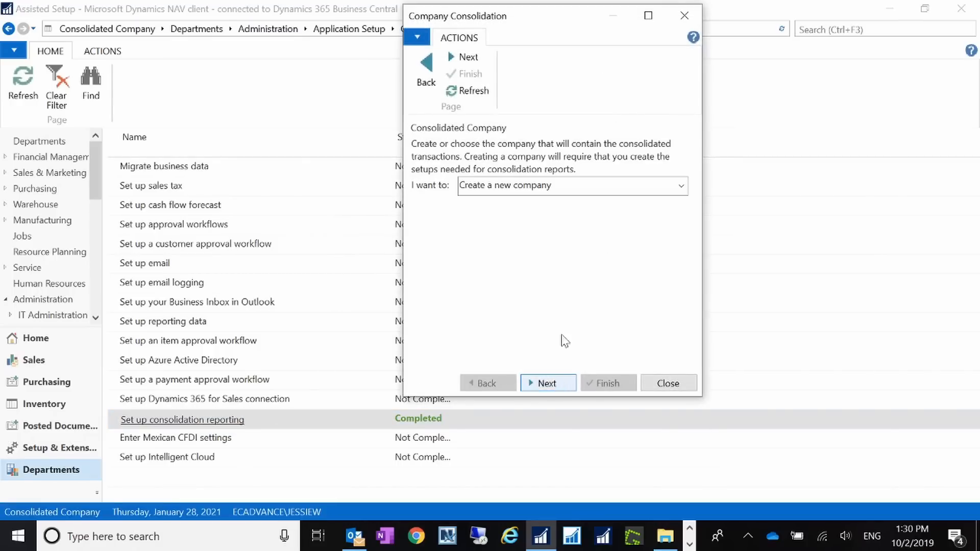
left_click(678, 192)
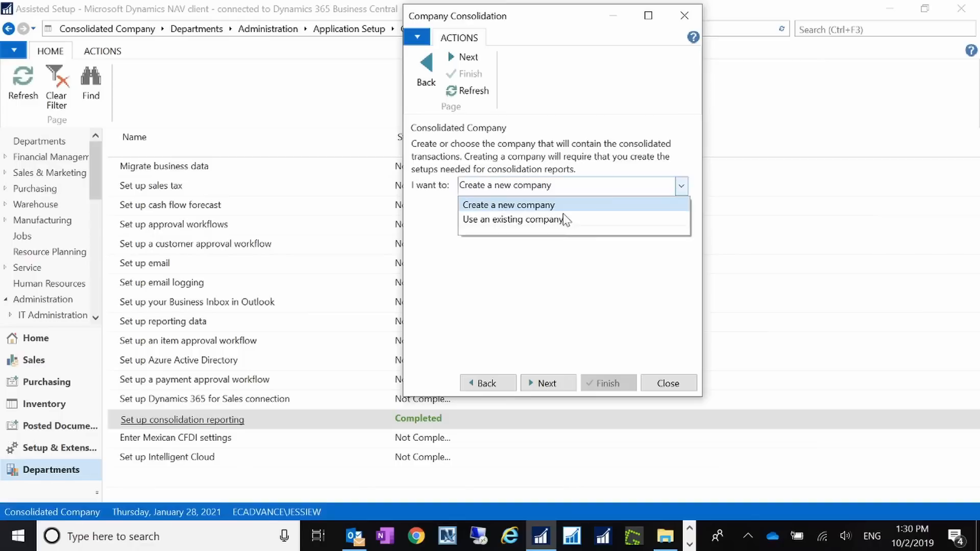
left_click(490, 220)
left_click(546, 383)
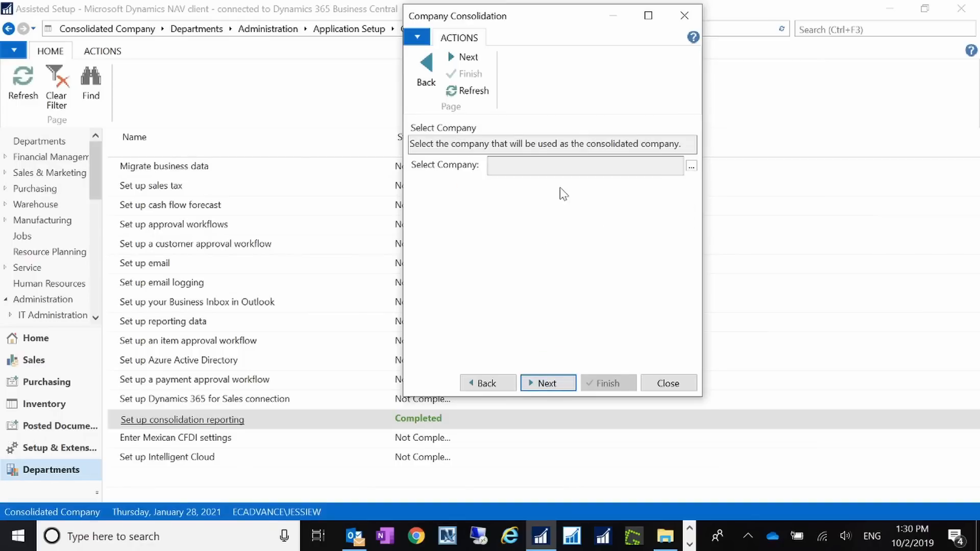
left_click(691, 168)
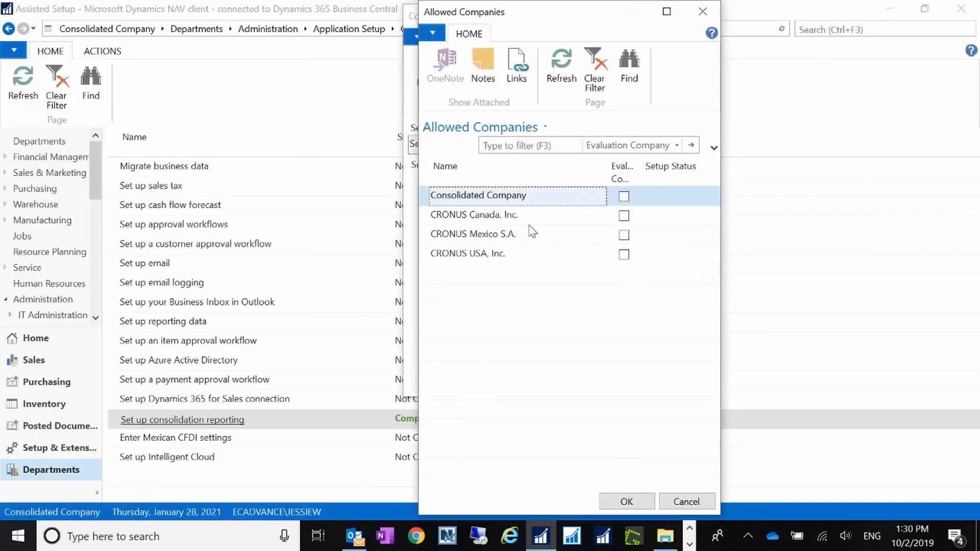
left_click(627, 501)
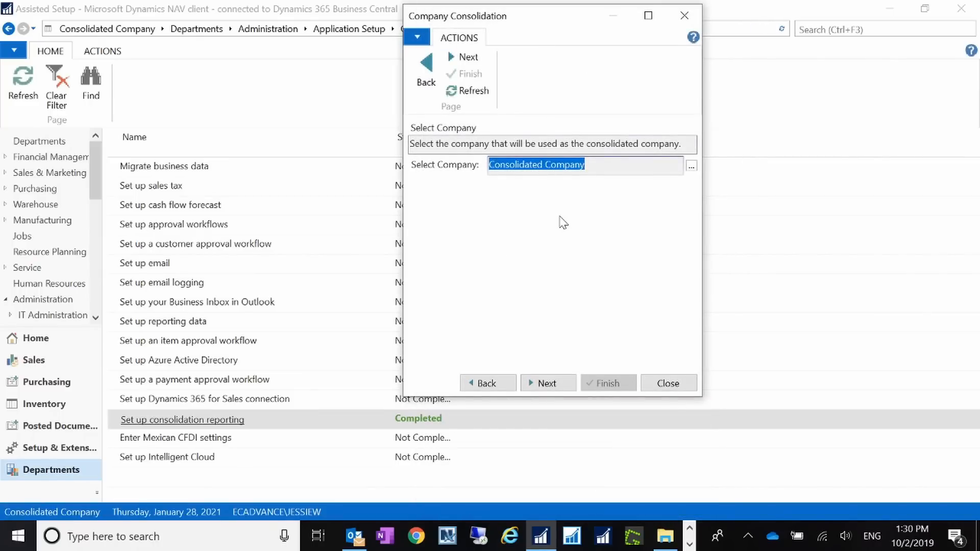
left_click(541, 383)
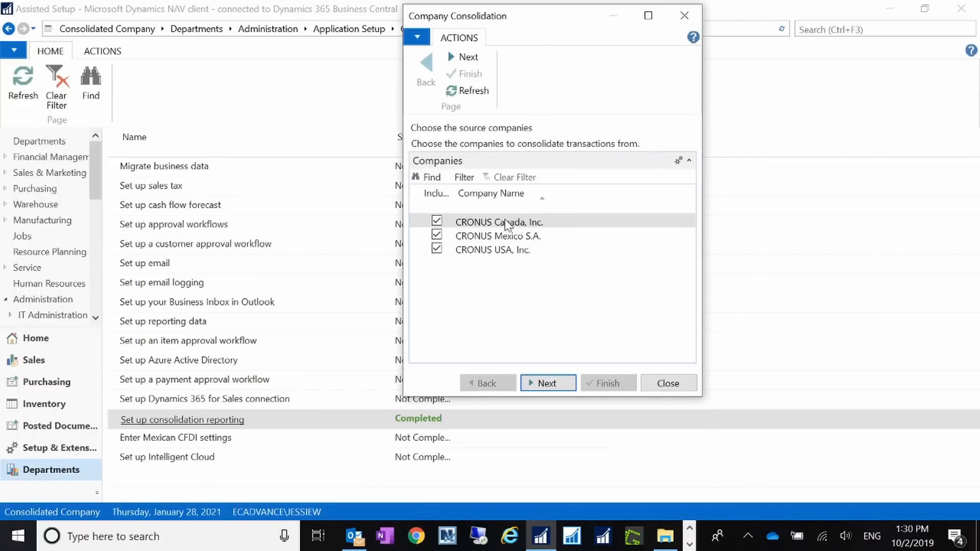
Step: Continue with the included source companies, enter Canada as the CRONUS Canada, Inc. business unit code, and view the available currency codes
left_click(556, 383)
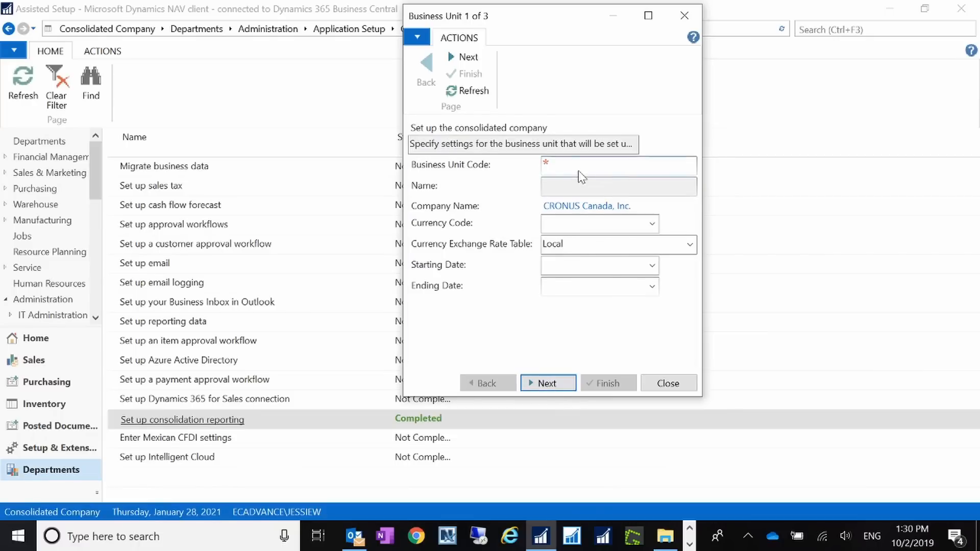
left_click(578, 171)
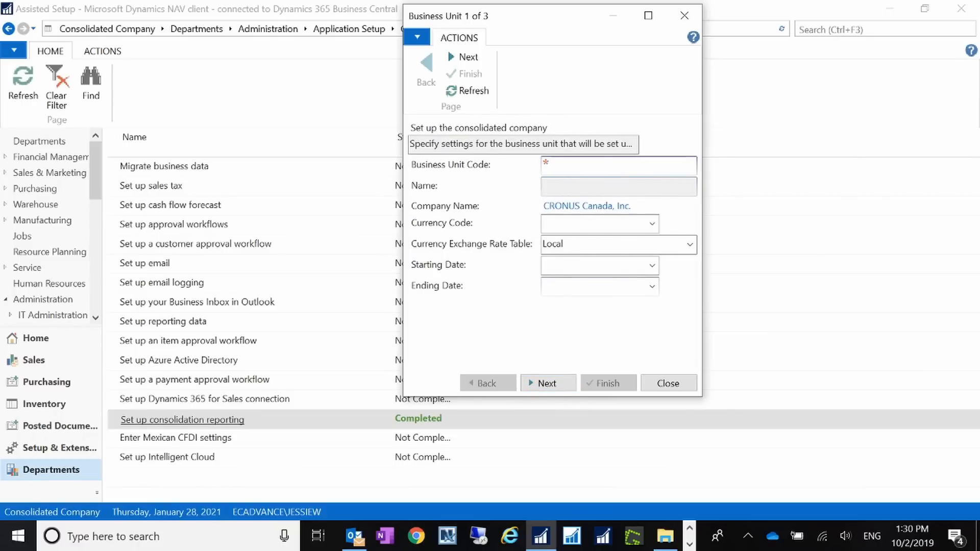
type("Canda")
key("BackSpace")
key("BackSpace")
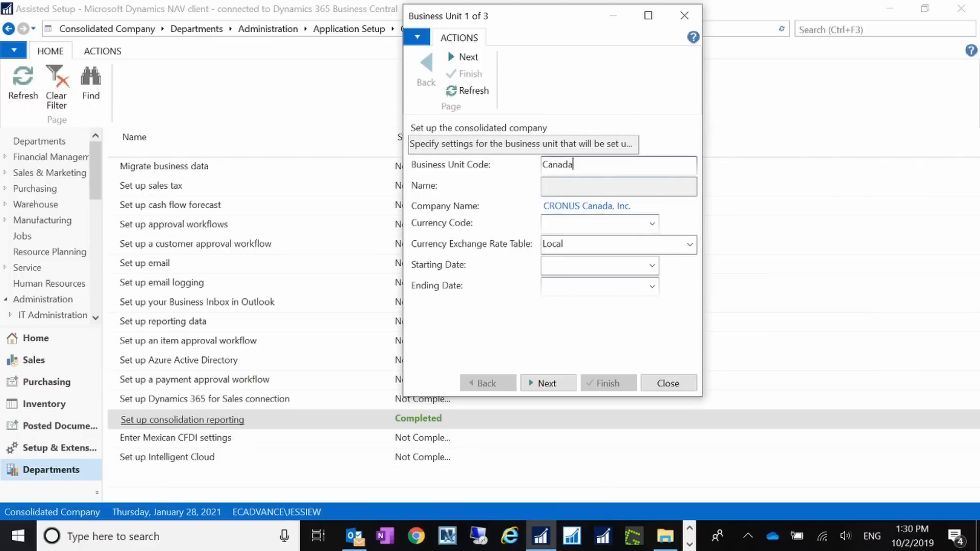
left_click(652, 225)
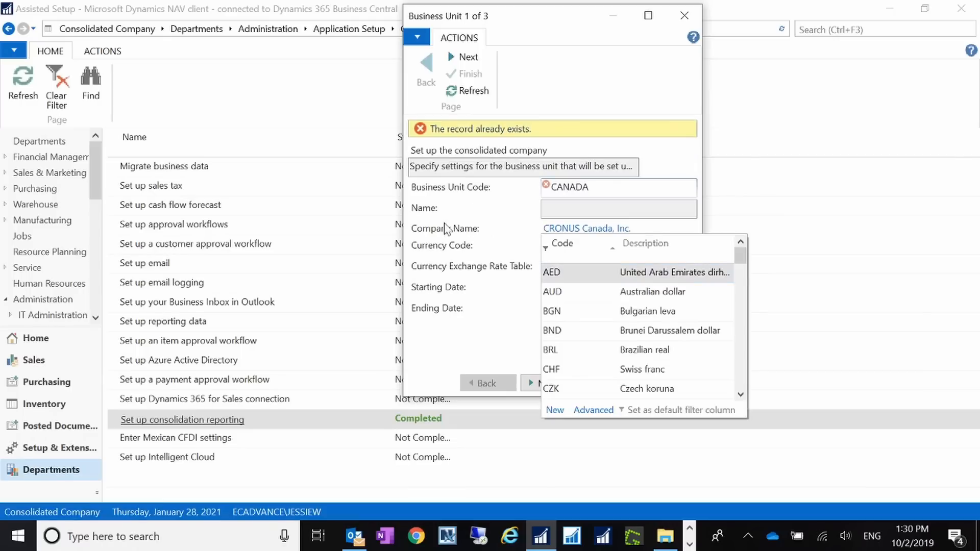
left_click(445, 225)
Step: Set the currency exchange rate table for the CRONUS Canada, Inc. business unit to Business Unit
left_click(567, 268)
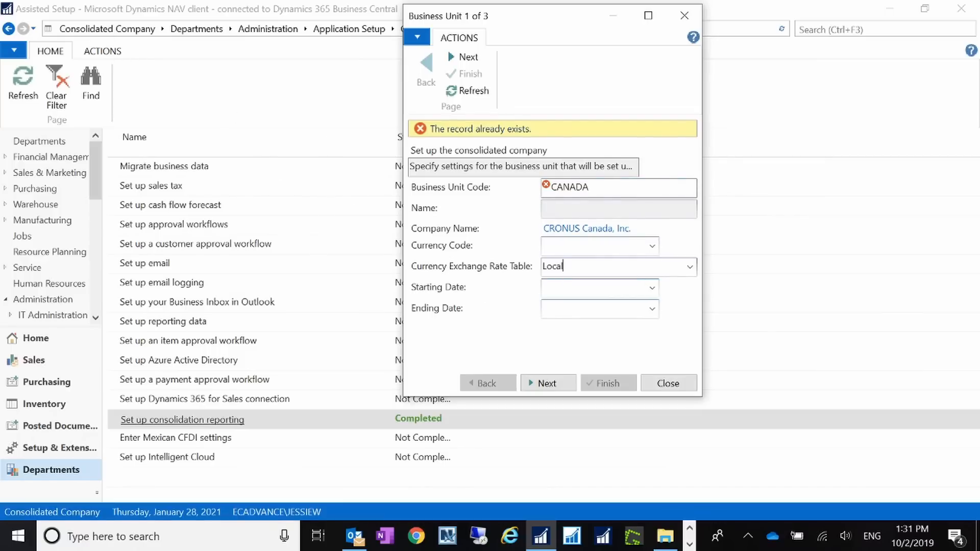
key("shift+Home")
left_click(689, 267)
left_click(592, 302)
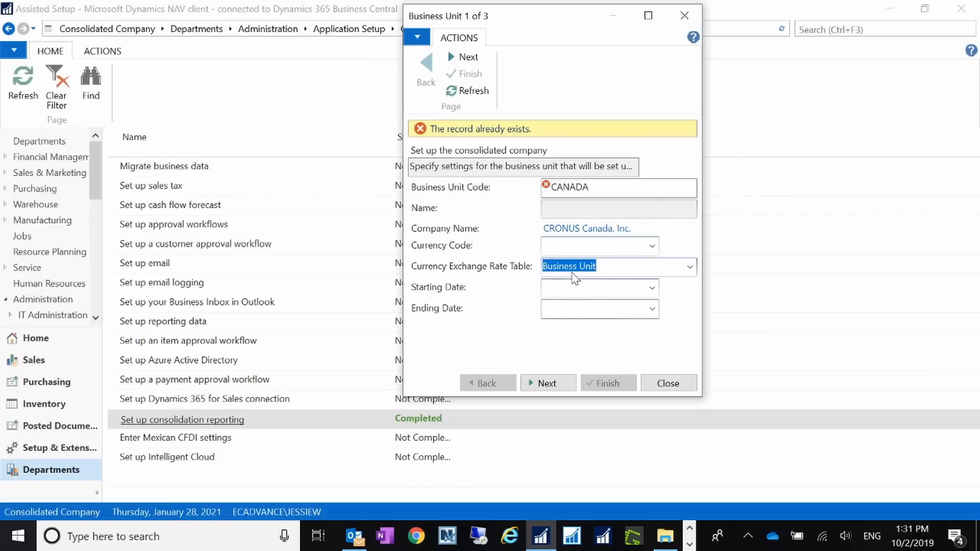
left_click(592, 288)
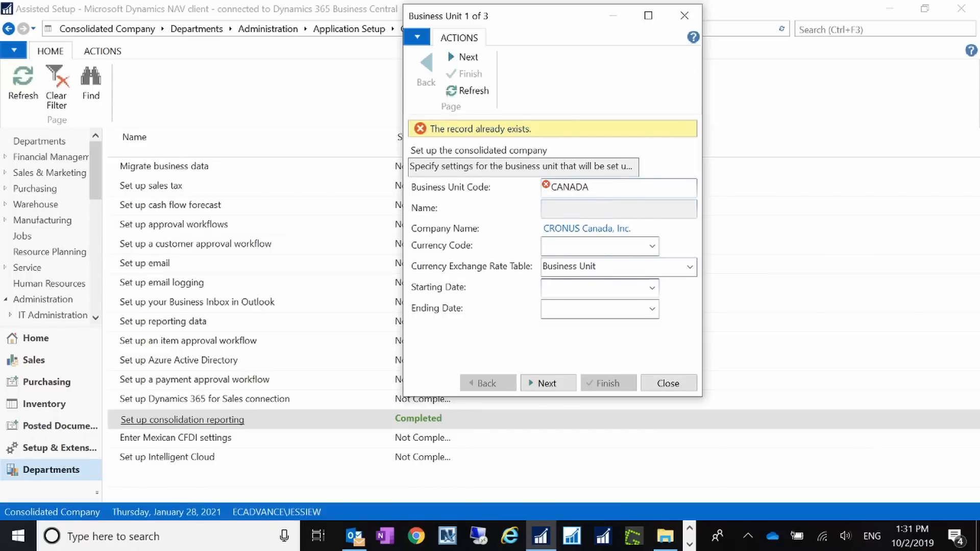
Step: Close the company consolidation setup and discard the unsaved business unit changes
left_click(669, 383)
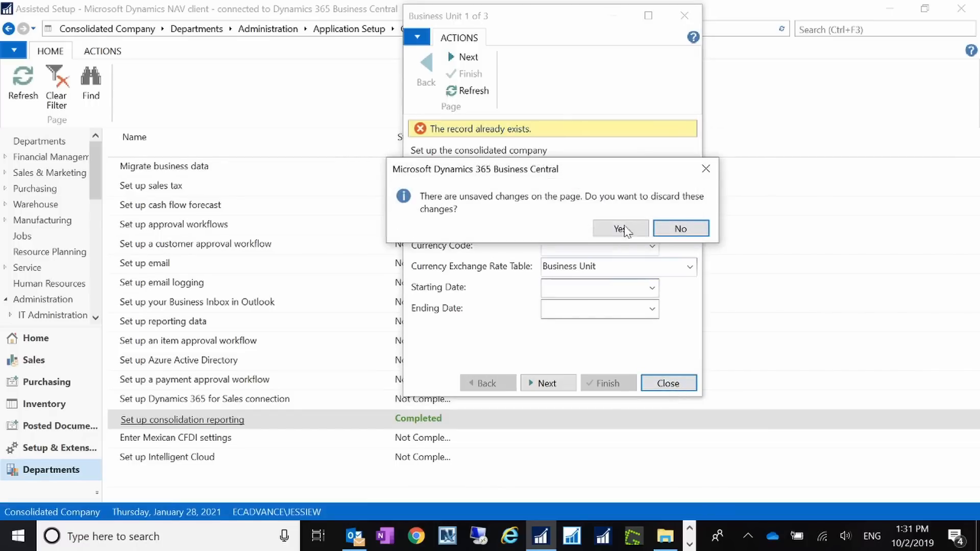
left_click(624, 228)
left_click(557, 235)
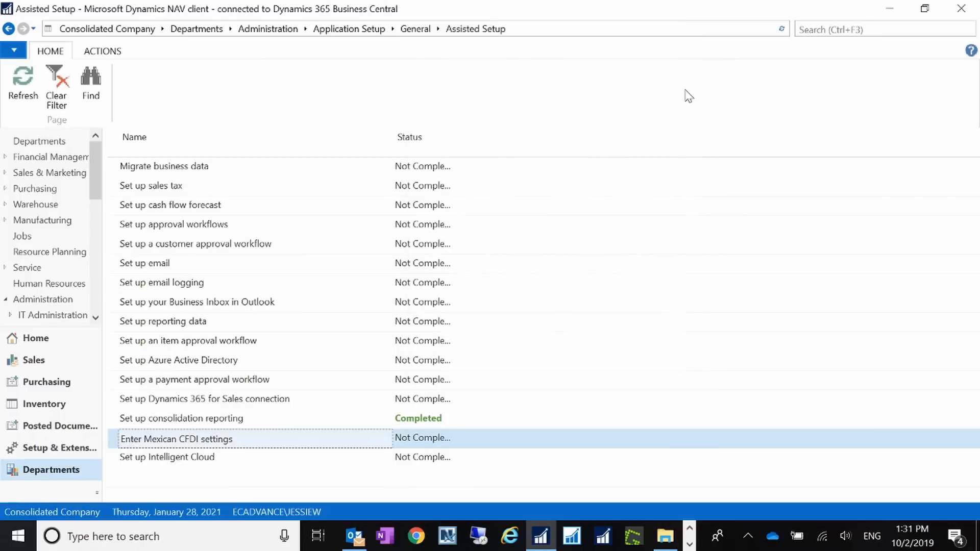
Step: Search for business units and open the Business Units list
key("ctrl+F3")
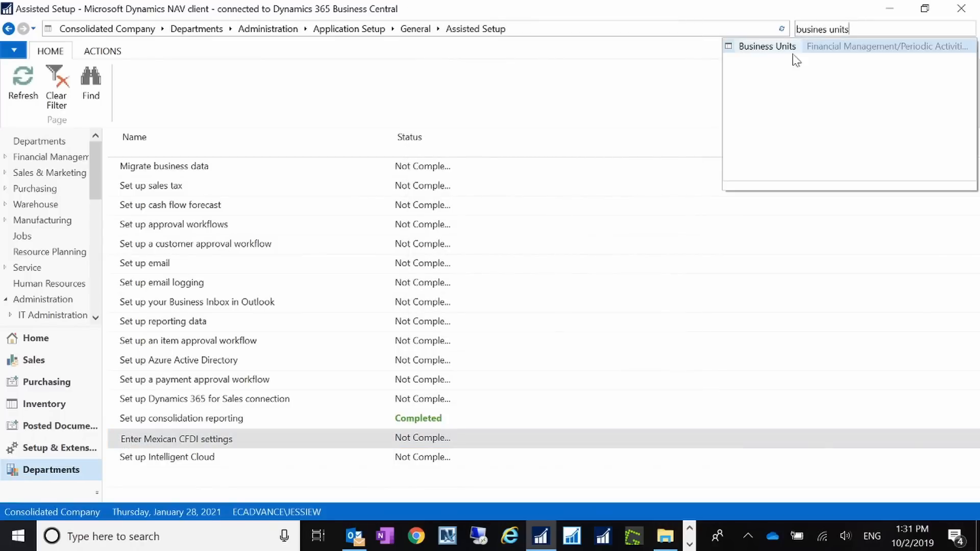
left_click(794, 59)
Step: Examine the CANADA, MEXICO and USA business units and their consolidation settings in the list
left_click(167, 210)
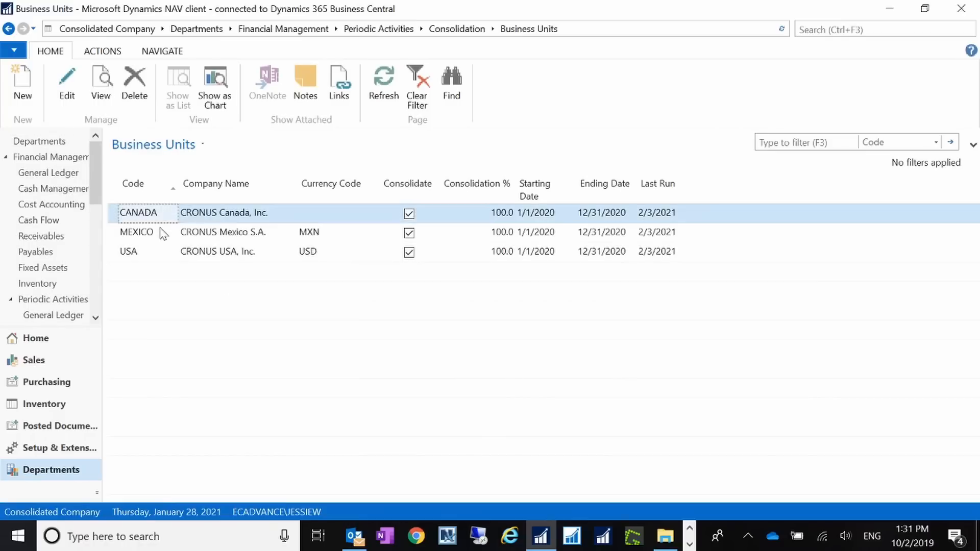
left_click(152, 238)
left_click(143, 256)
left_click(154, 218)
left_click(157, 234)
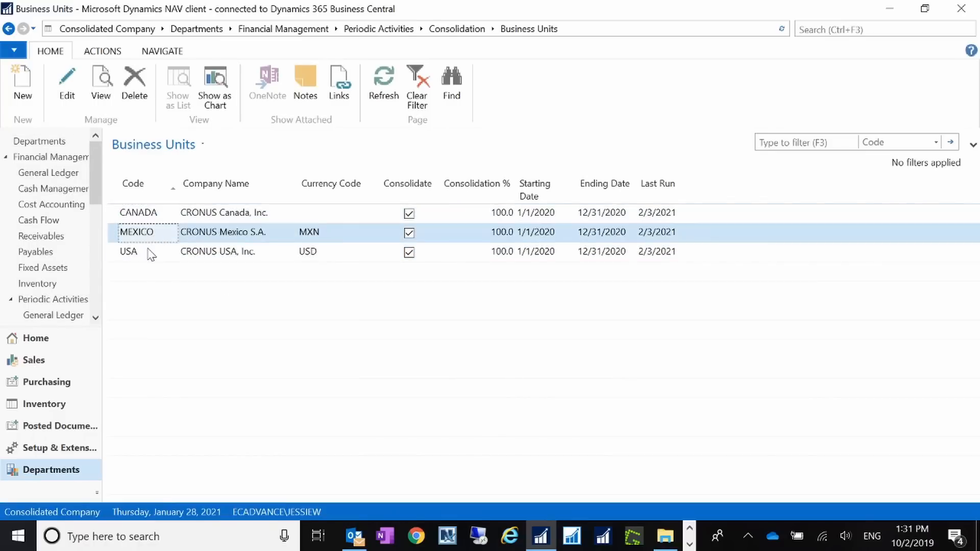
left_click(149, 250)
left_click(160, 218)
left_click(153, 237)
left_click(156, 258)
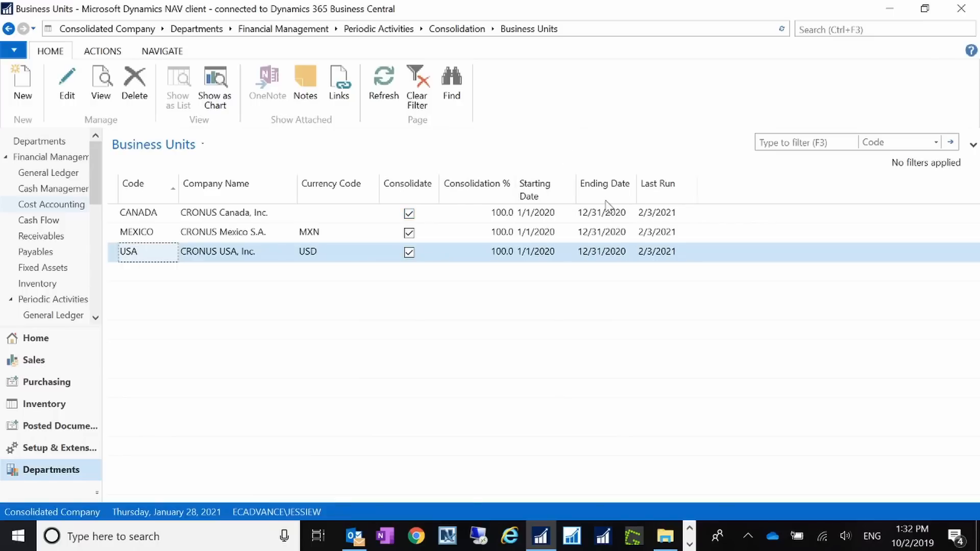
Step: Open the CANADA business unit card for editing and maximize its window
left_click(488, 214)
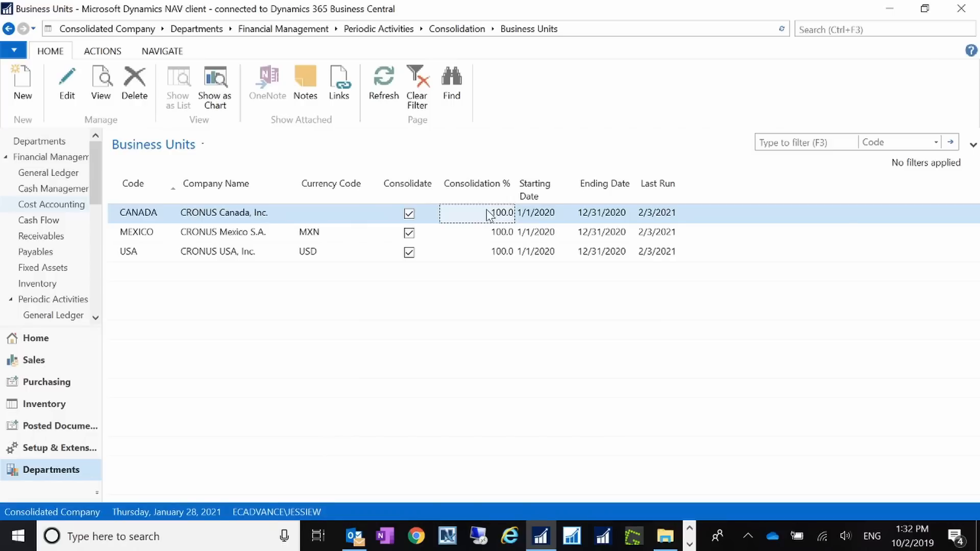
left_click(102, 51)
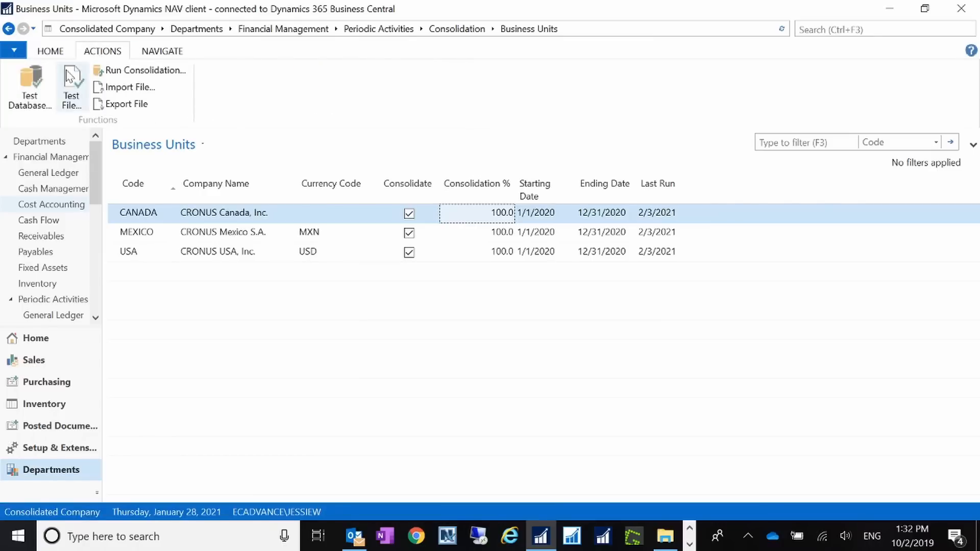
left_click(56, 52)
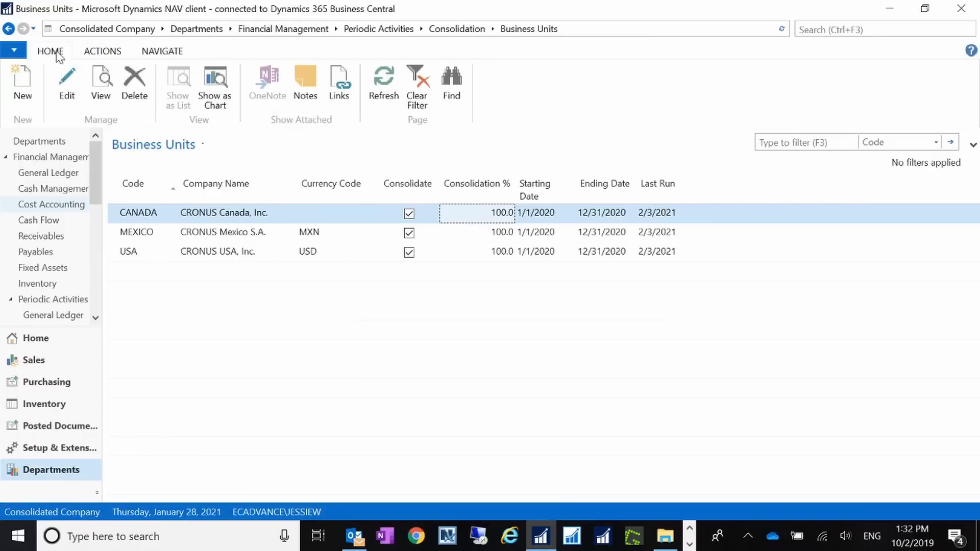
left_click(67, 91)
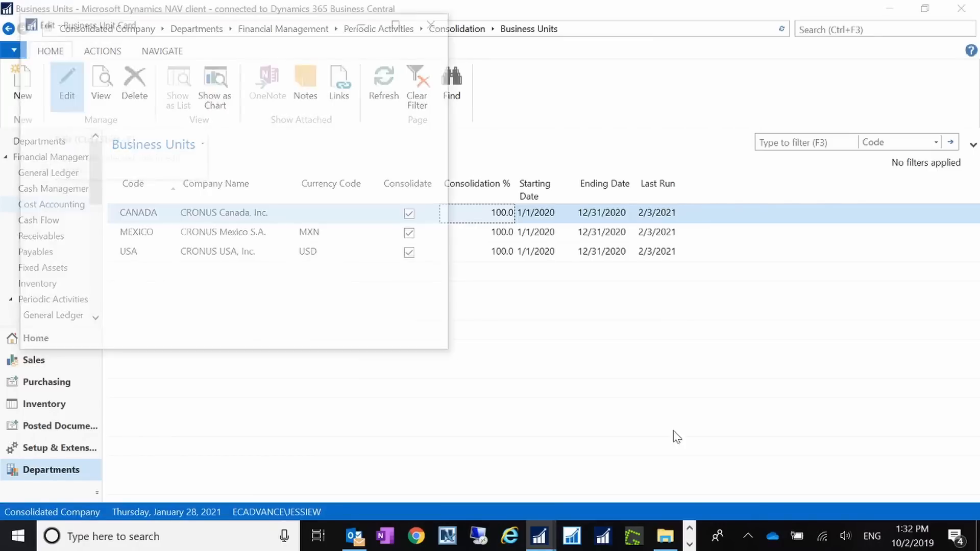
left_click(400, 21)
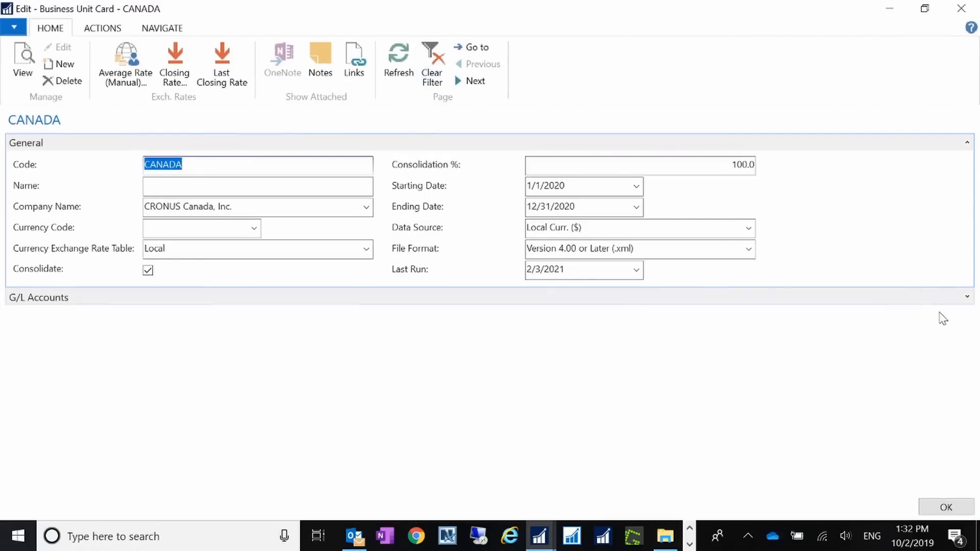
Step: Review the consolidation percentage and dates on the CANADA business unit card, and close the card
left_click(971, 304)
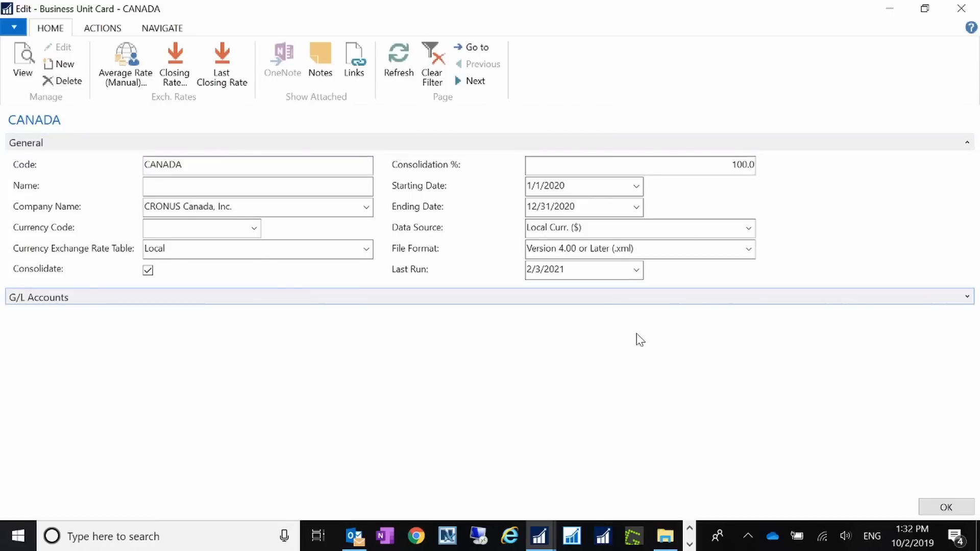
left_click(739, 168)
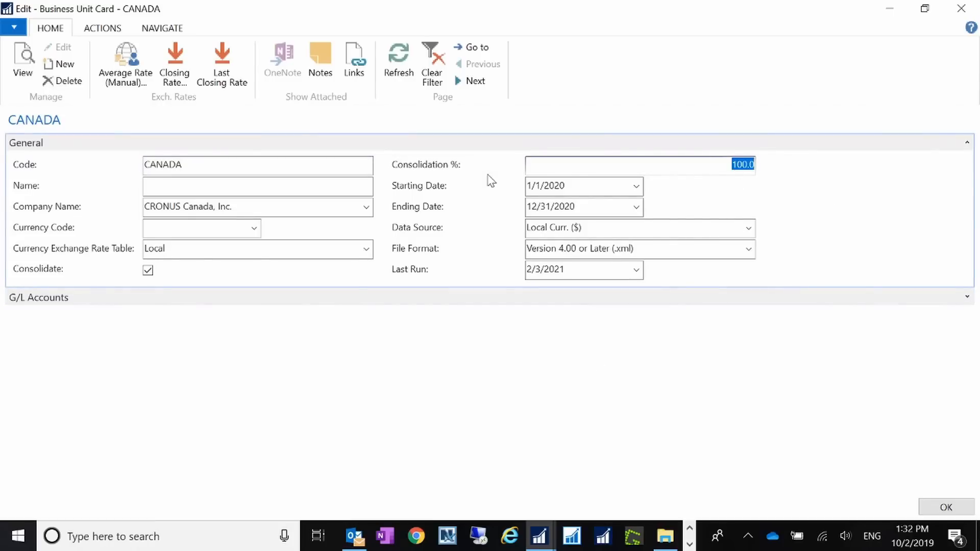
left_click(948, 507)
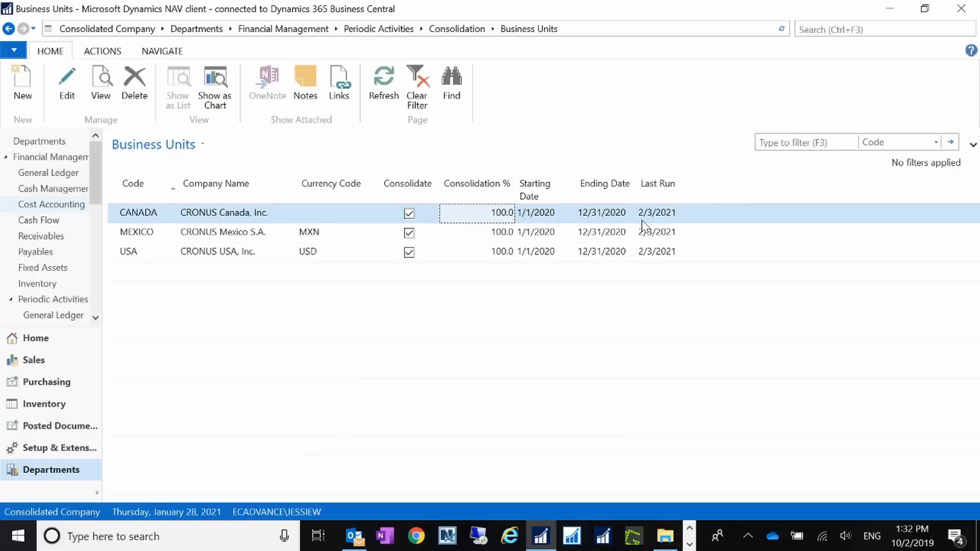
Step: Check the work date in the Set Work Date dialog and close it without changing the date
left_click(14, 49)
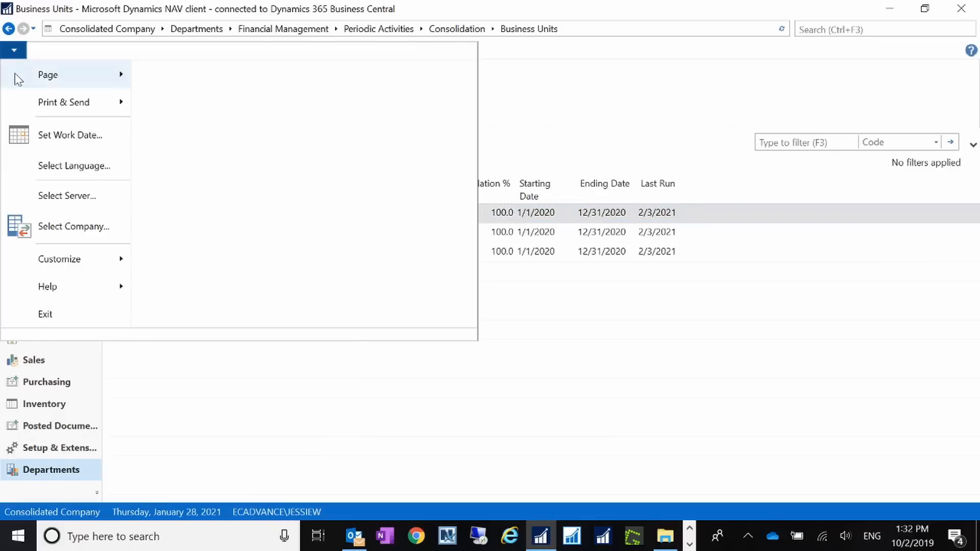
left_click(78, 137)
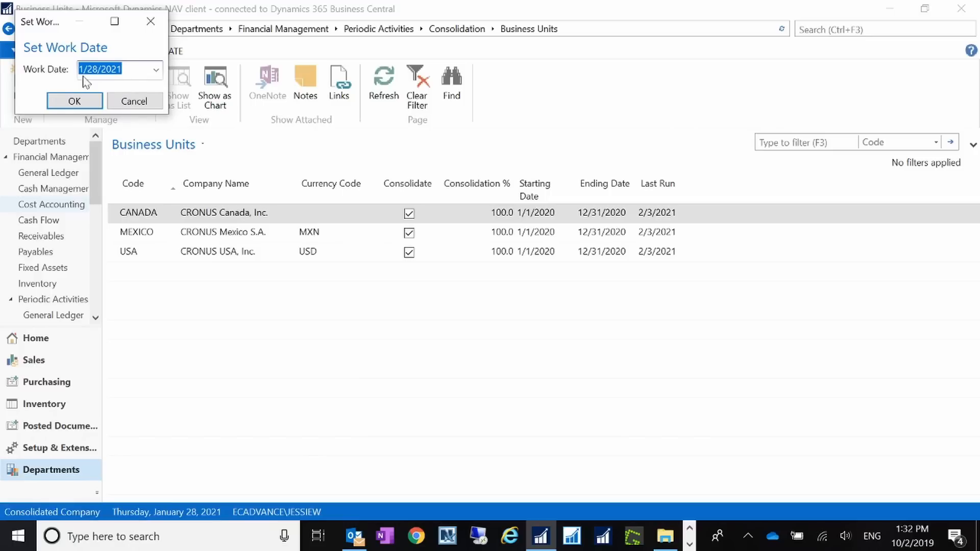
left_click(129, 101)
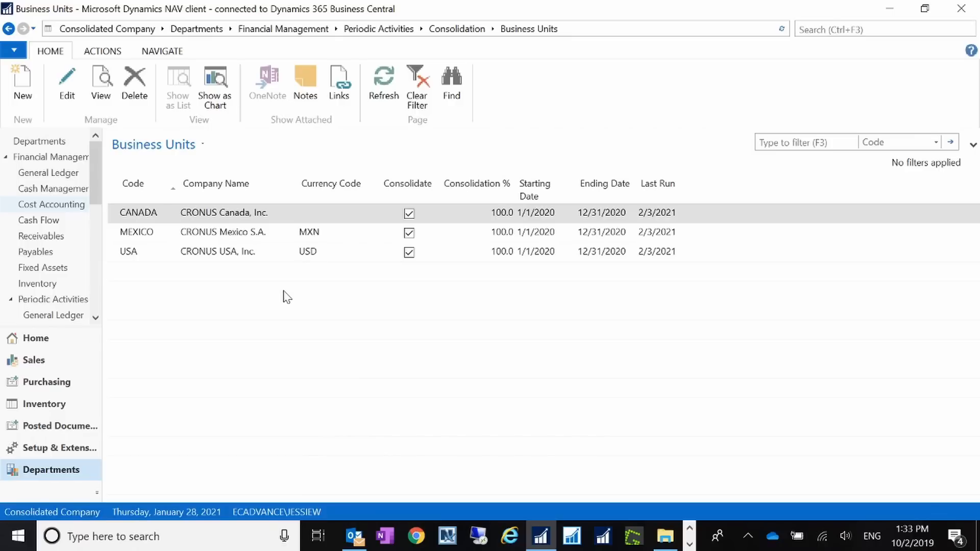
Step: Open the Run Consolidation report options, review the consolidation period, document number and business unit filter, and cancel the run
left_click(550, 223)
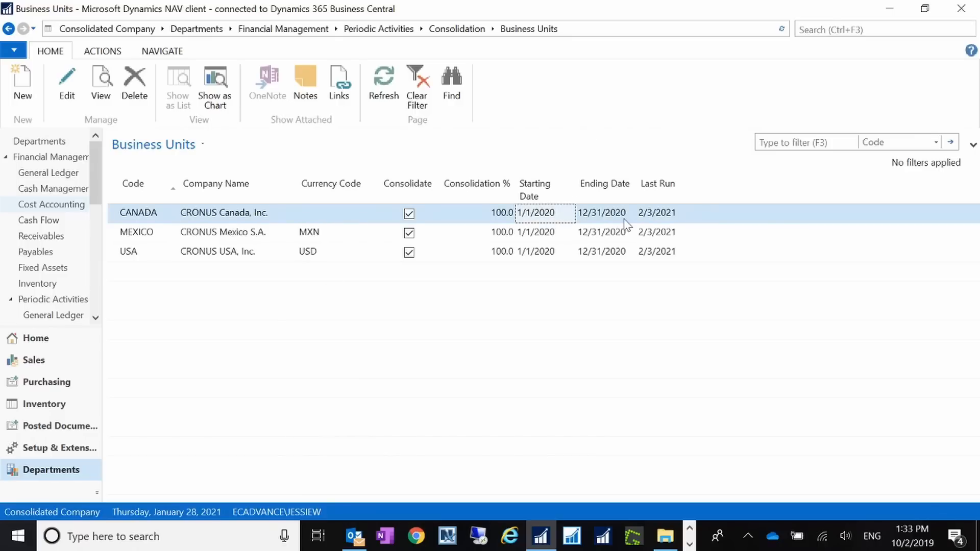
left_click(113, 52)
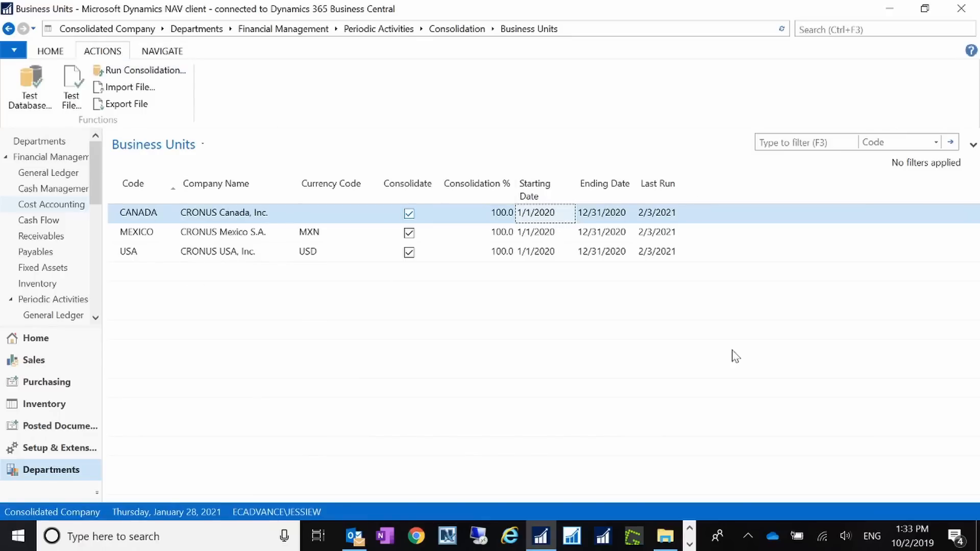
left_click(137, 70)
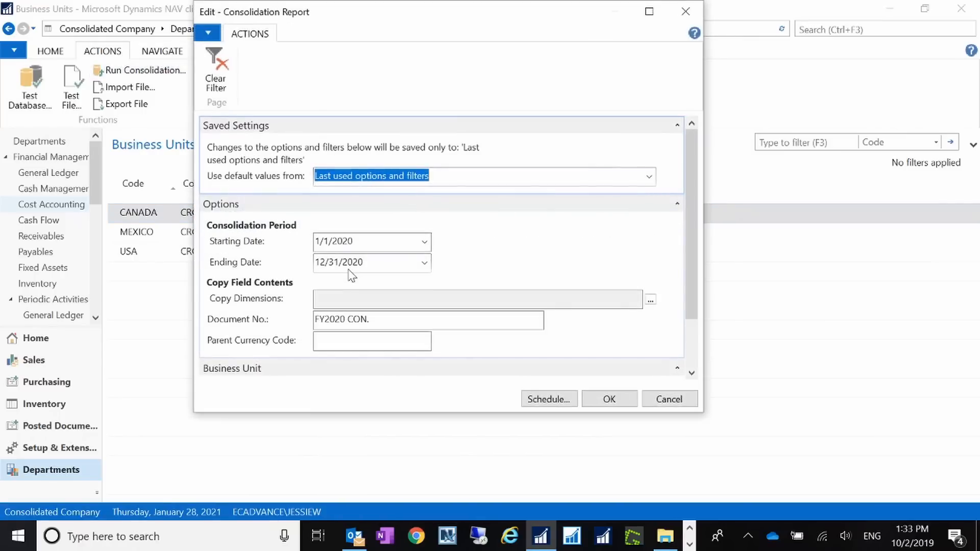
key("Tab")
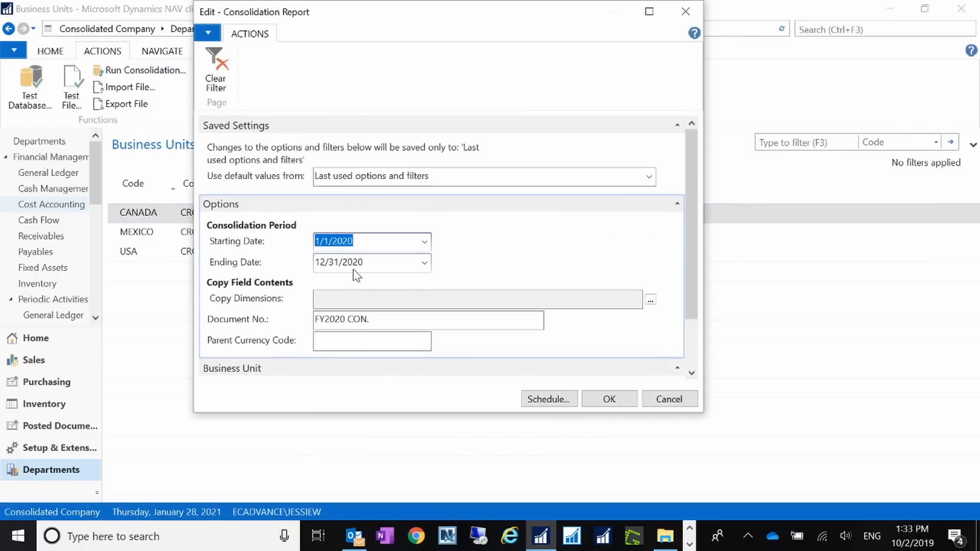
key("Tab")
scroll(394, 283, "down", 2)
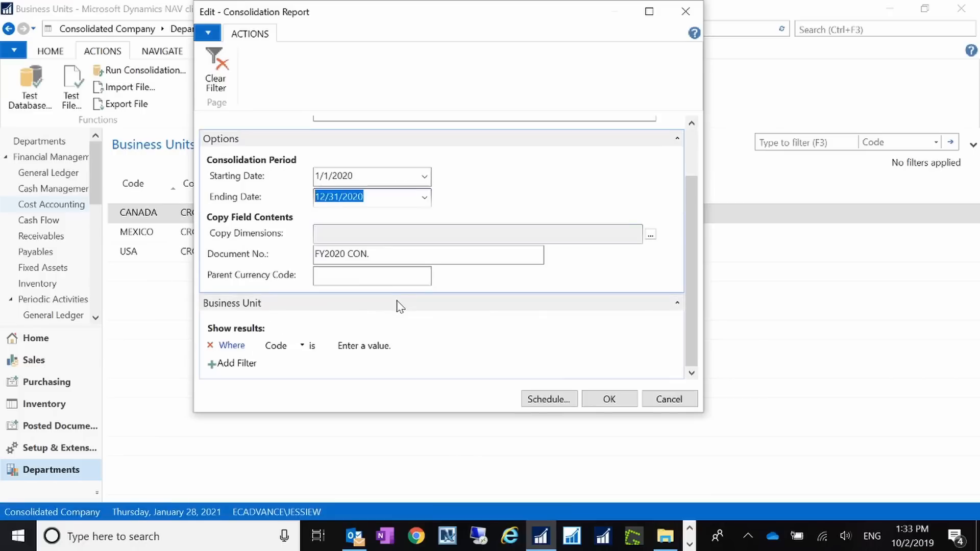
key("Tab")
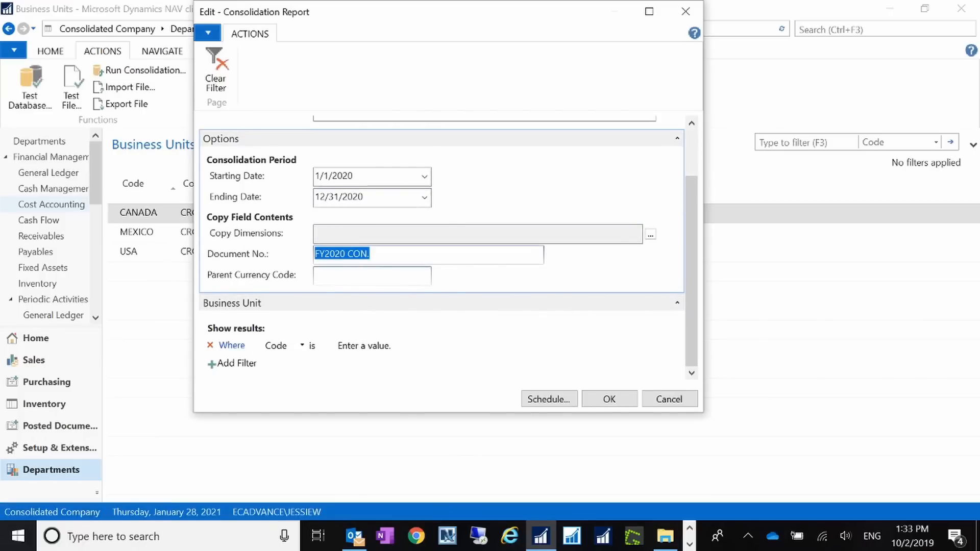
left_click(669, 400)
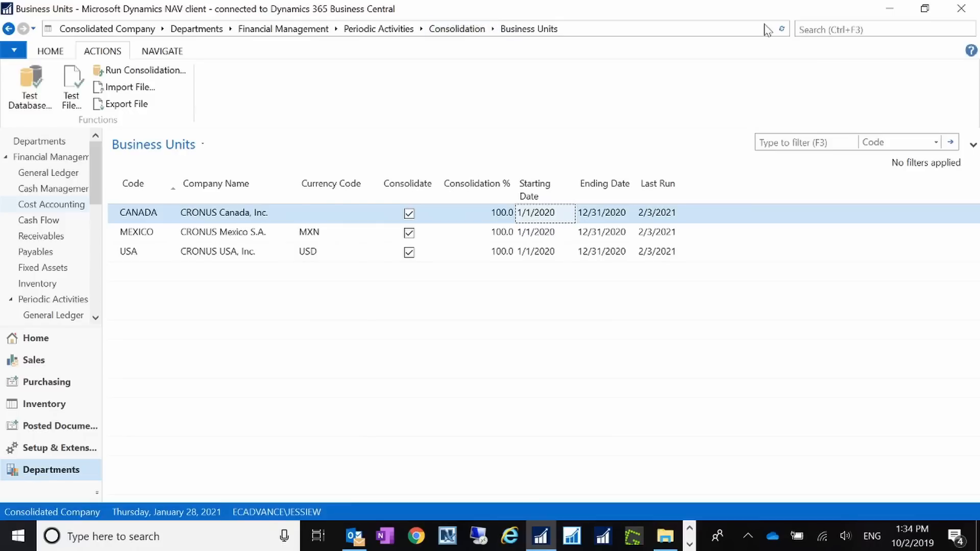
key("ctrl+F3")
type("c")
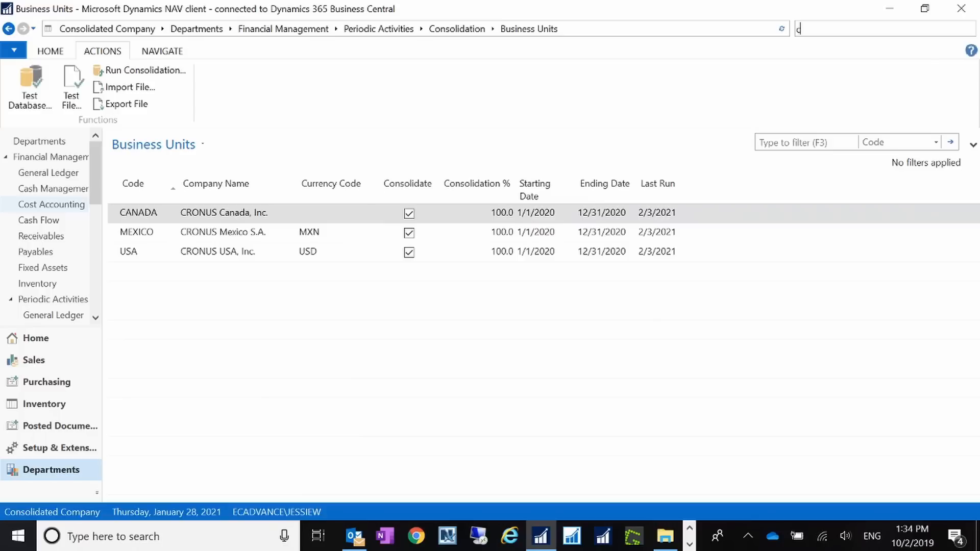
type("hart of")
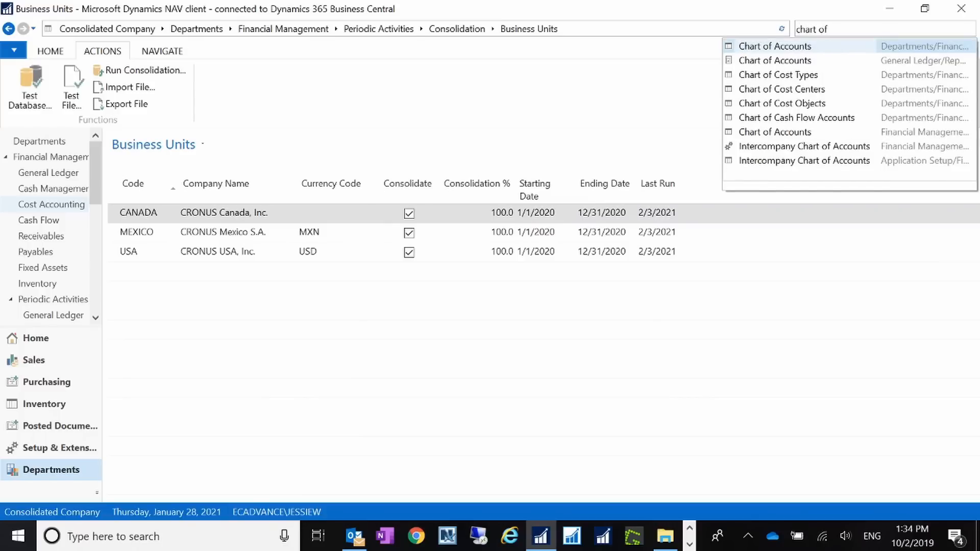
key("ctrl+a")
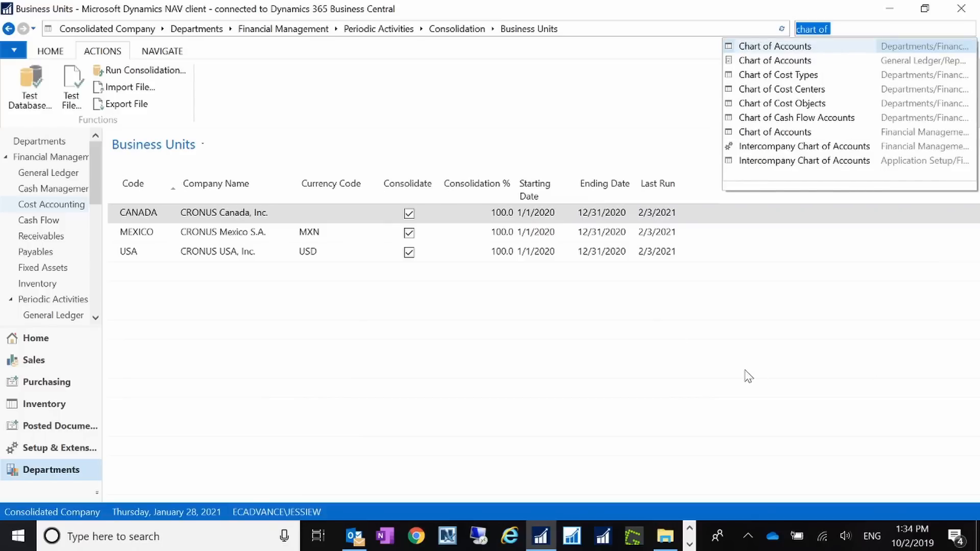
key("BackSpace")
key("Escape")
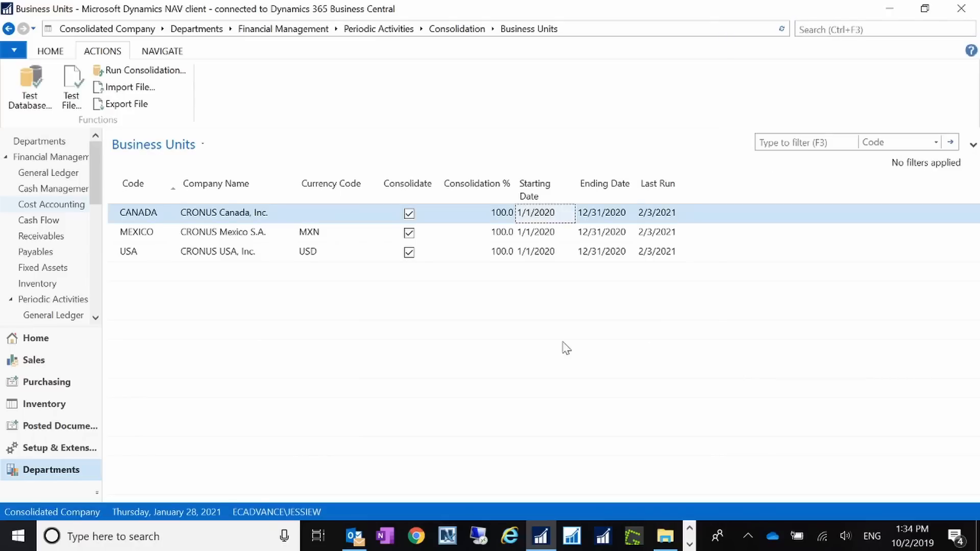
left_click(154, 233)
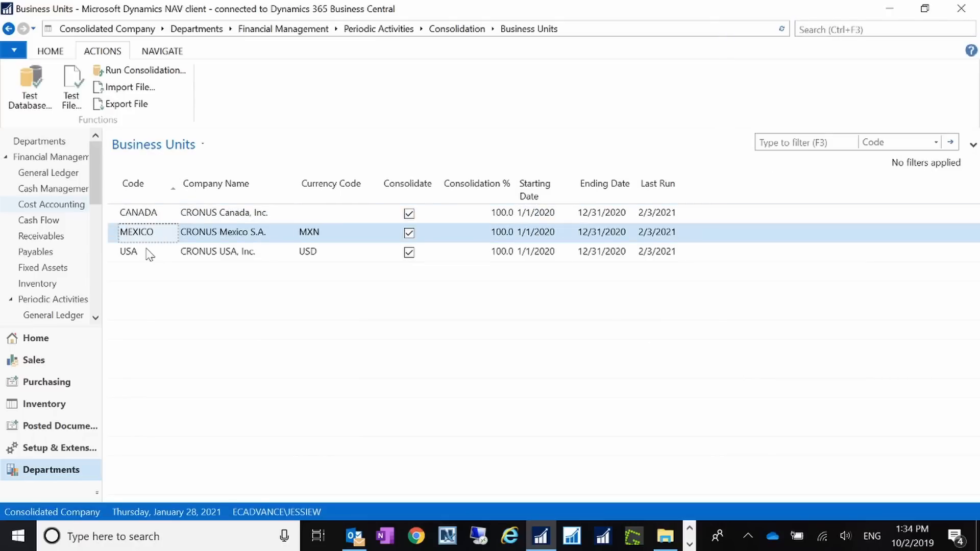
left_click(150, 252)
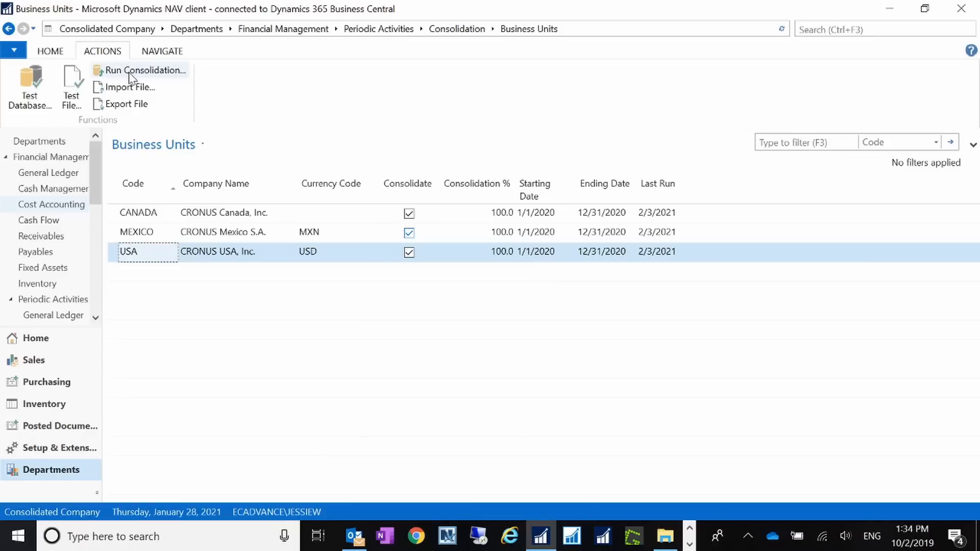
Step: Switch to File Explorer, open Consolidated Trial Balance Report.pdf from the Skyline folder under Desktop > Projects, and maximize its window
left_click(659, 530)
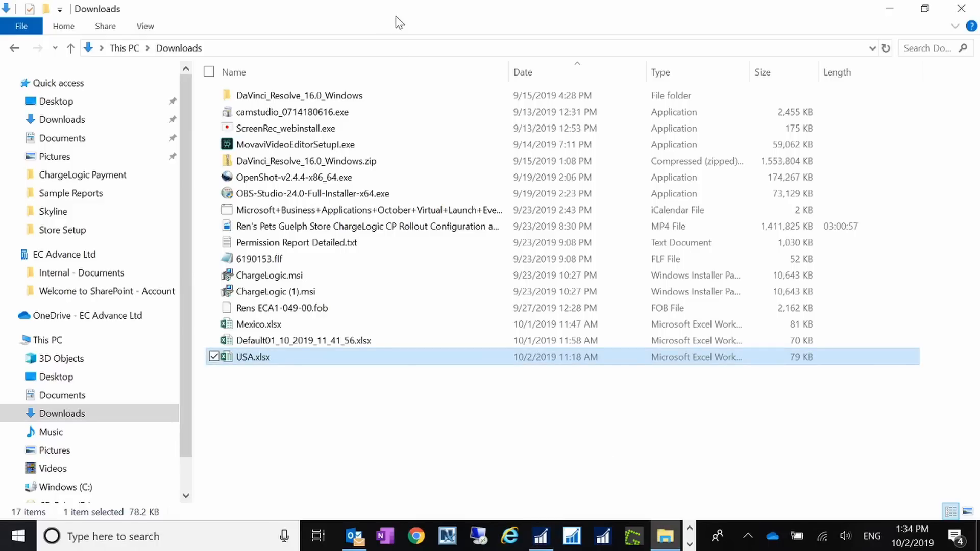
left_click(106, 378)
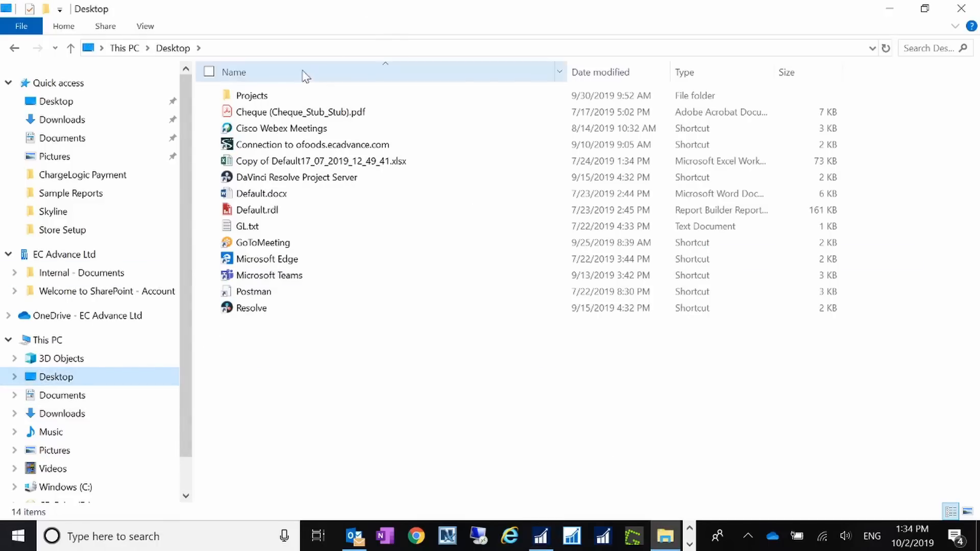
double_click(260, 97)
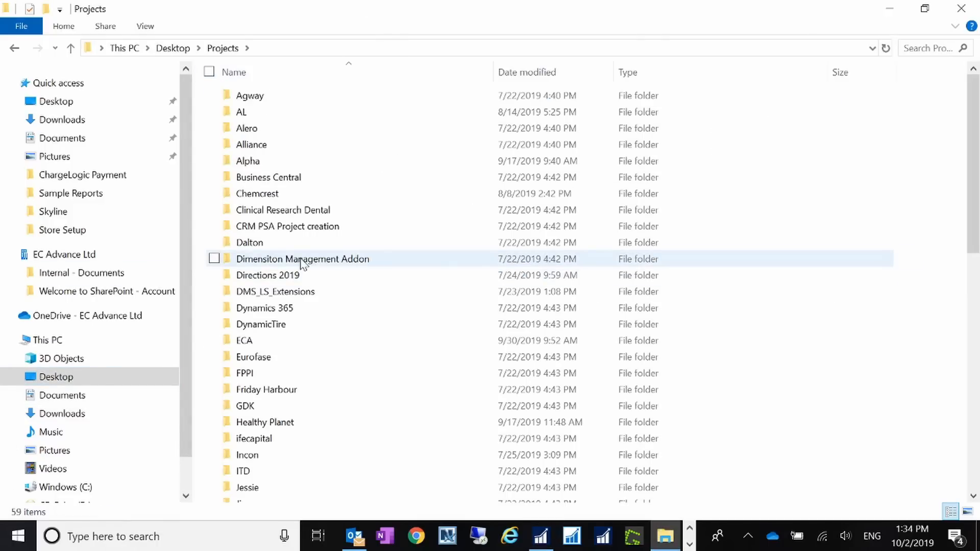
scroll(312, 269, "down", 11)
left_click(302, 264)
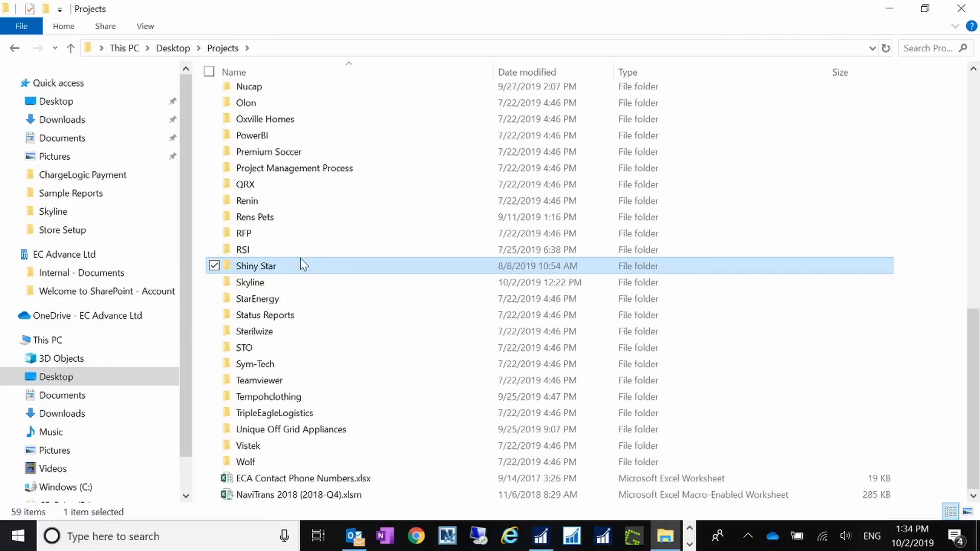
double_click(276, 284)
double_click(421, 115)
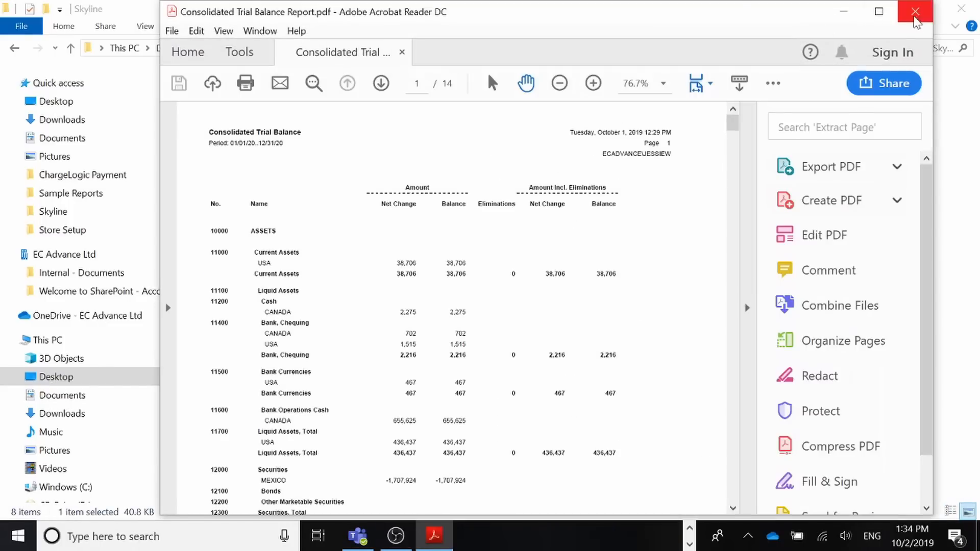
left_click(879, 11)
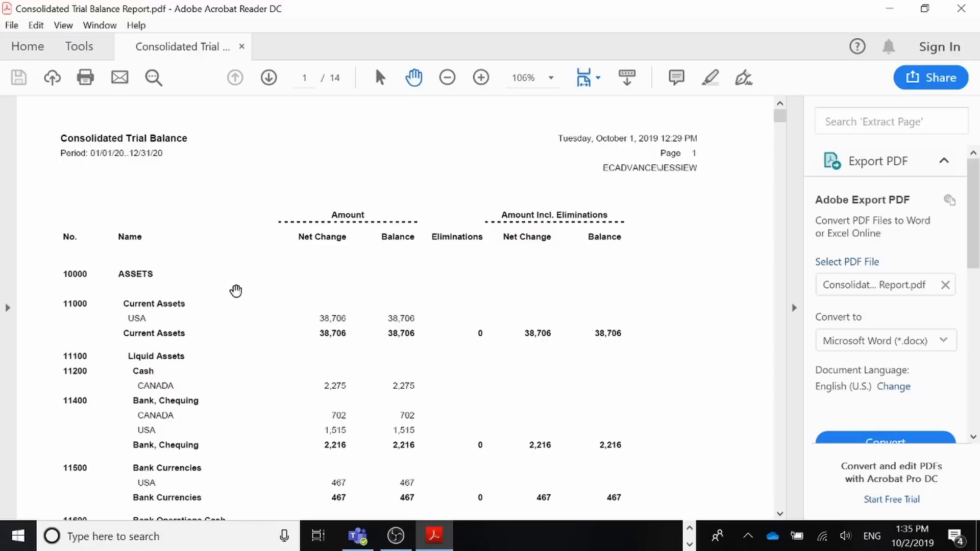
Step: Review the net change, balance and elimination amounts by business unit on the Consolidated Trial Balance report's first pages, and return to page 1
scroll(416, 303, "down", 6)
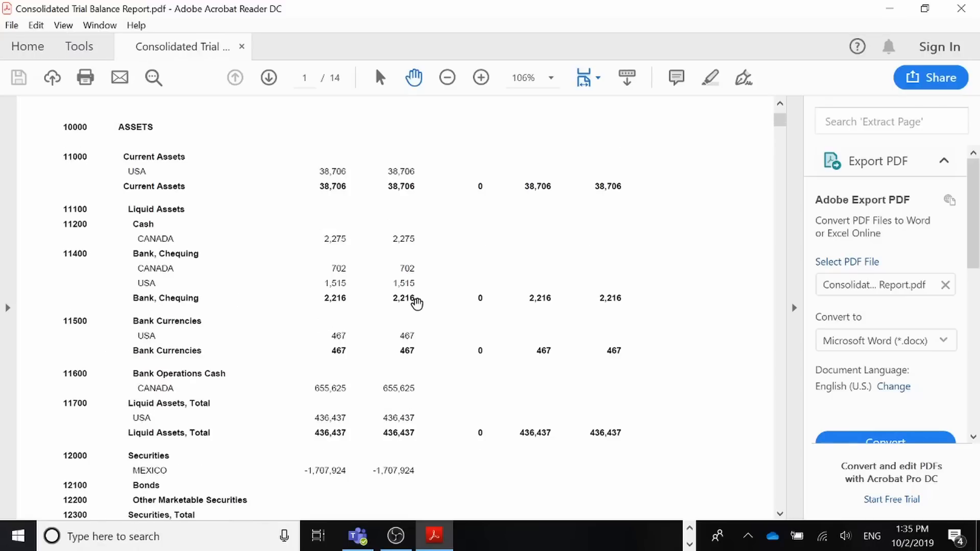
scroll(415, 302, "up", 5)
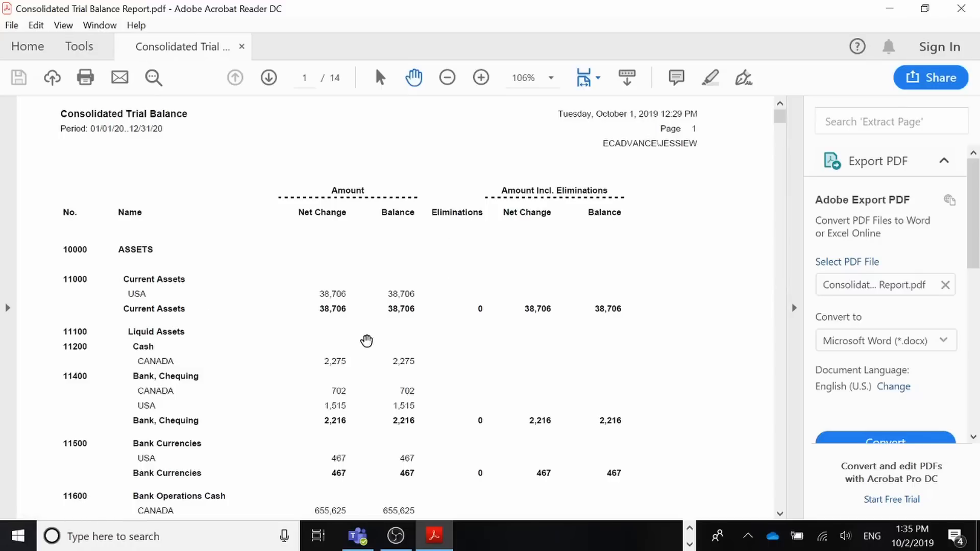
scroll(367, 340, "down", 3)
scroll(366, 340, "down", 10)
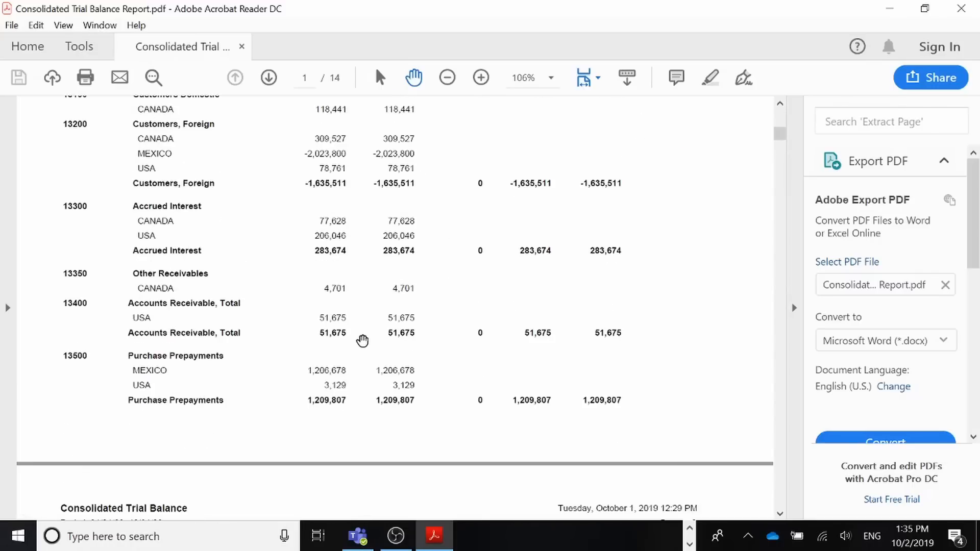
scroll(363, 340, "down", 3)
scroll(362, 340, "down", 10)
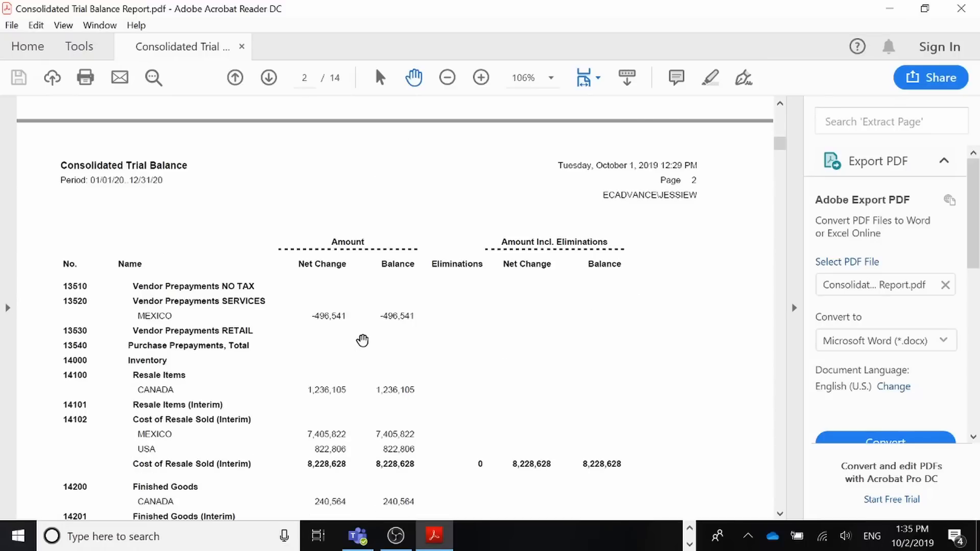
scroll(362, 340, "down", 9)
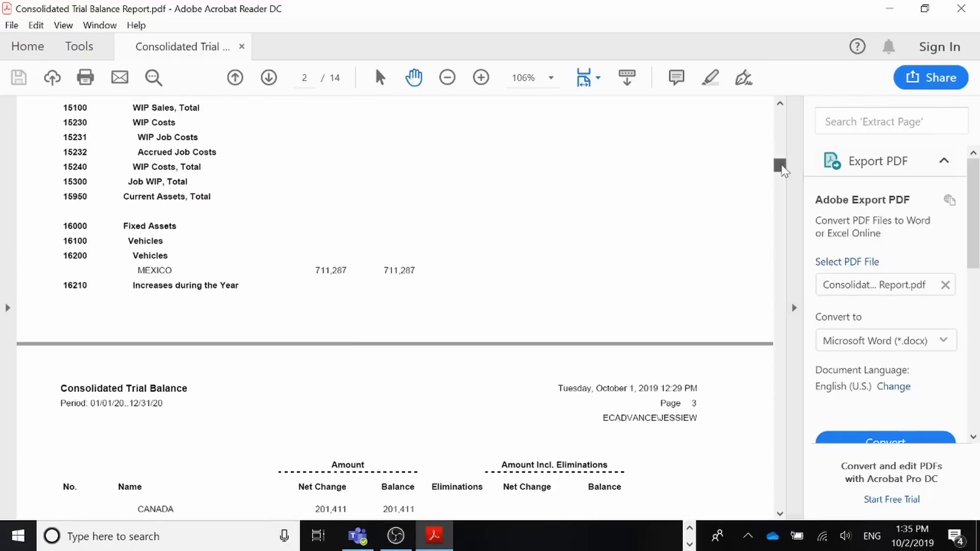
left_click_drag(779, 164, 779, 115)
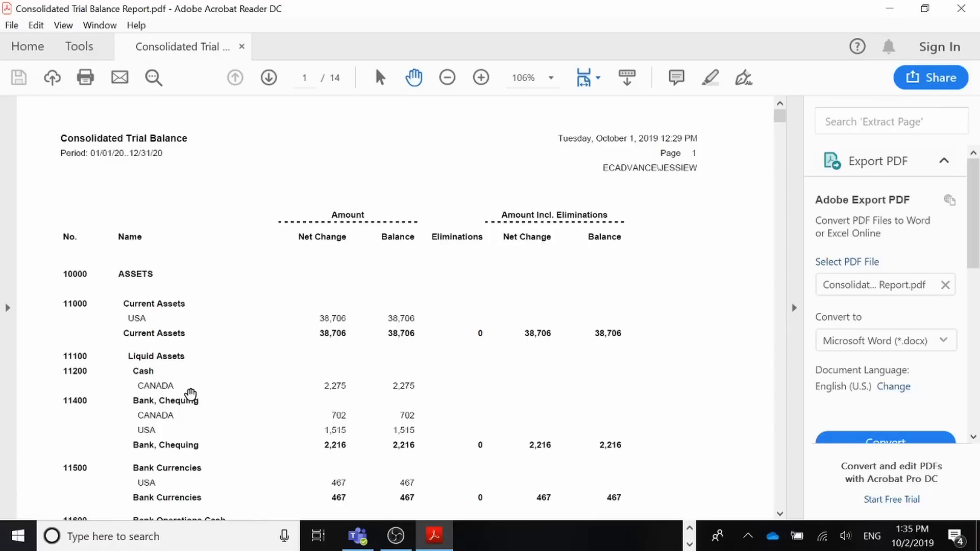
Step: Move the PDF report window out of the way and open Consolidated GL.pbix from the Skyline folder in Power BI Desktop
double_click(347, 8)
left_click_drag(354, 6, 979, 66)
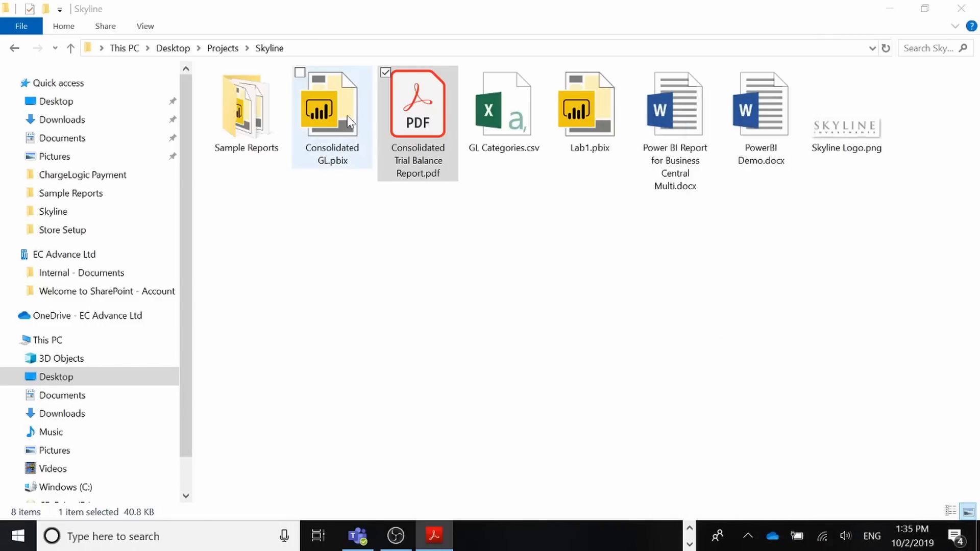
double_click(361, 133)
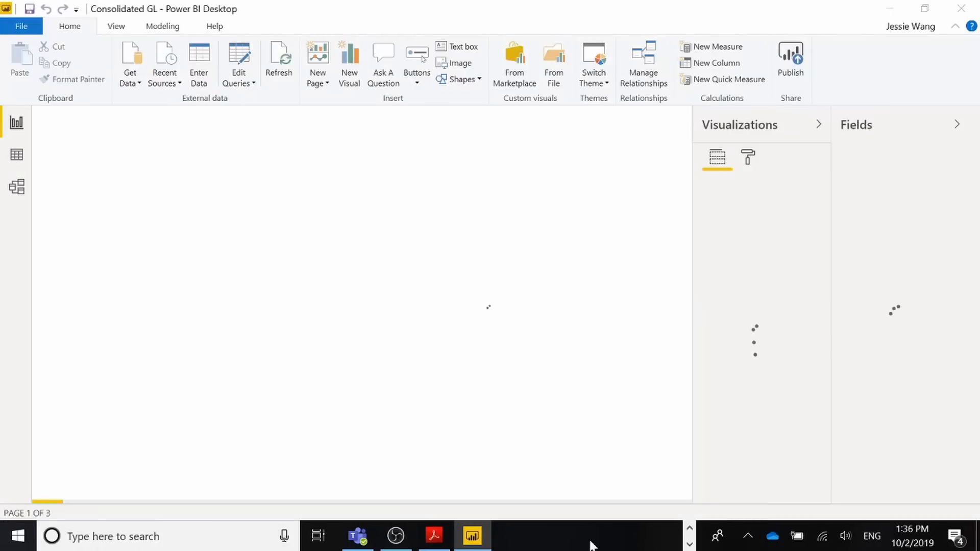
Step: Find and launch Microsoft SQL Server Management Studio 18 and maximize its window
left_click(262, 541)
type("manage")
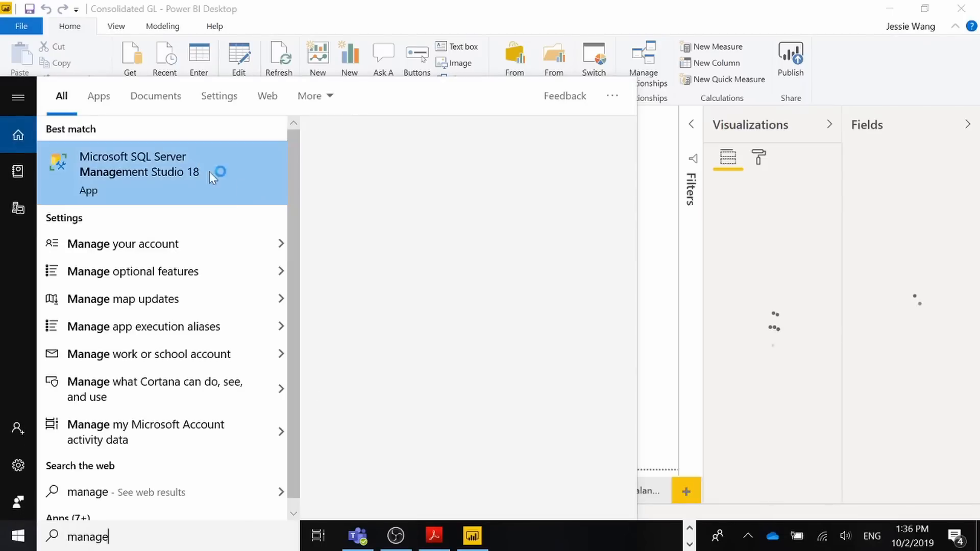
left_click(214, 173)
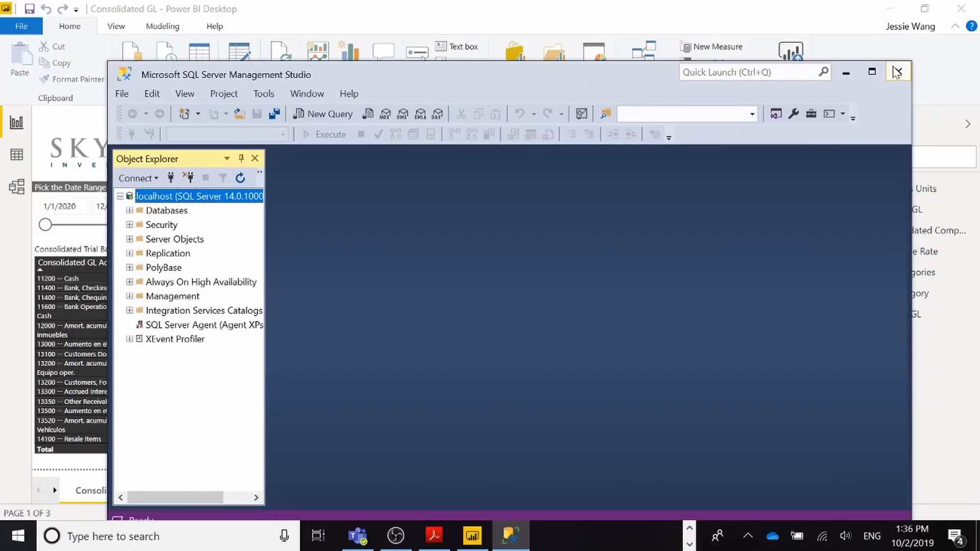
left_click(872, 71)
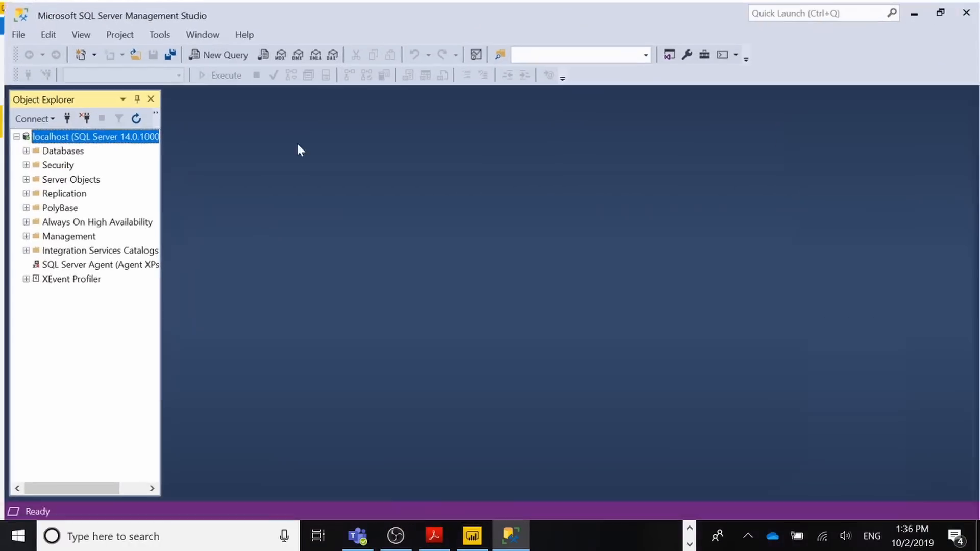
Step: Expand the Tables folder of Demo Database BC (14-0) on localhost and widen the Object Explorer
left_click(22, 149)
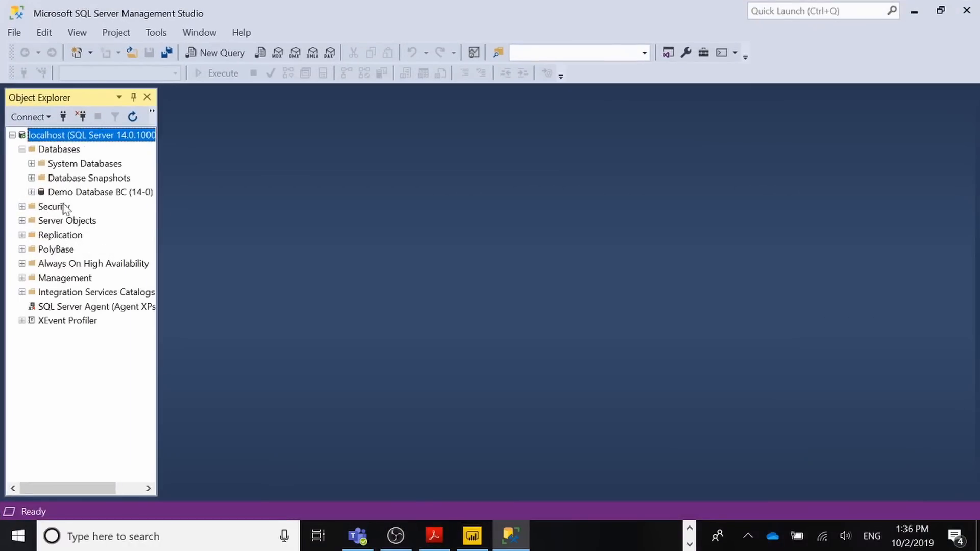
left_click(32, 192)
left_click_drag(161, 281, 234, 282)
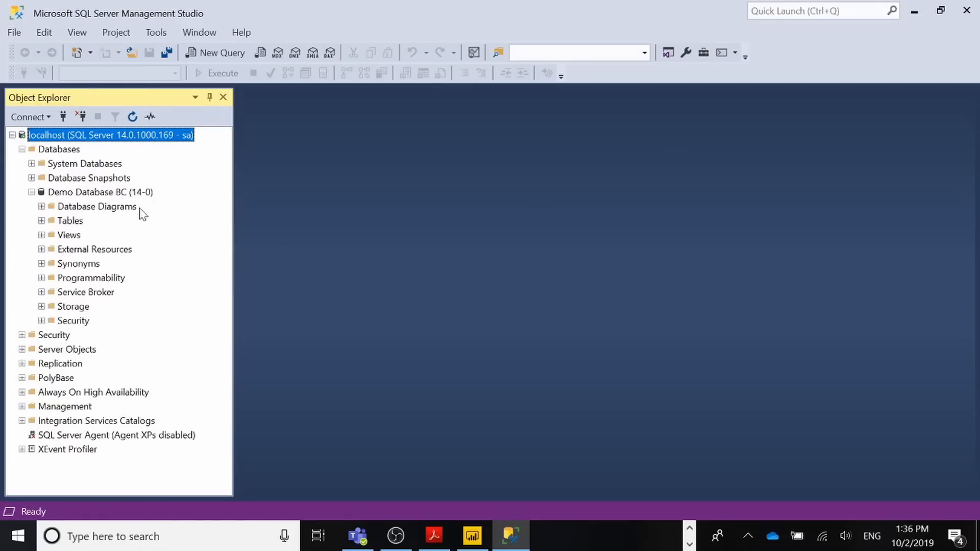
left_click(41, 221)
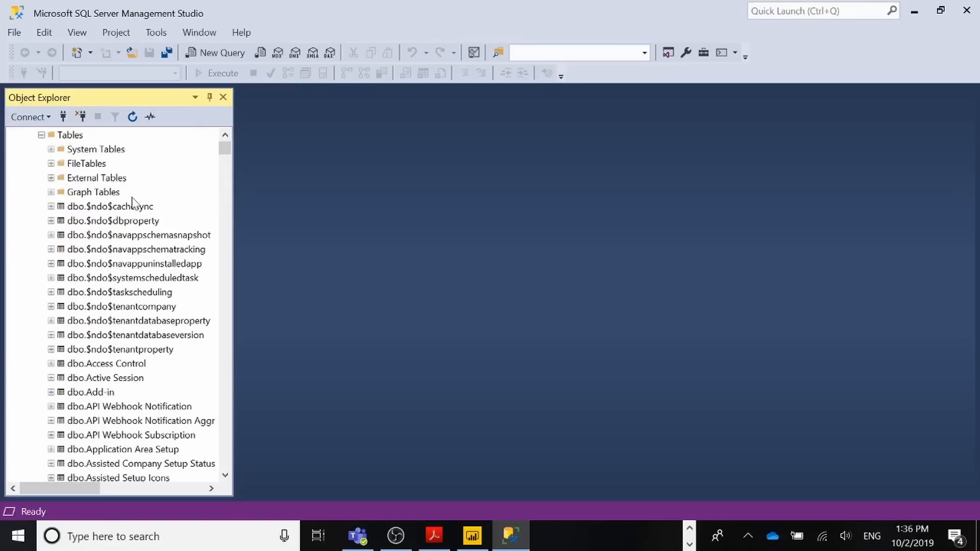
Step: Filter the database's tables to those whose name contains G_L
right_click(78, 137)
mouse_move(178, 175)
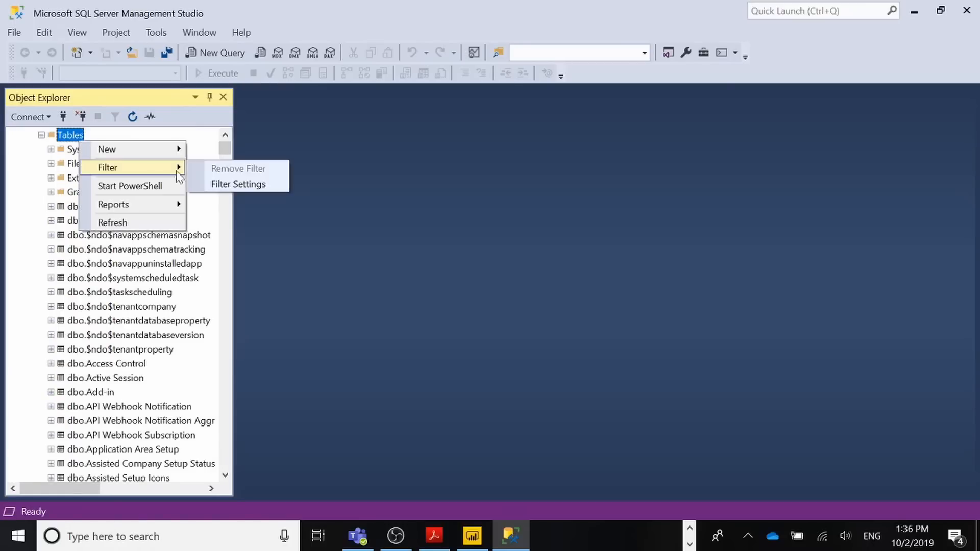
left_click(247, 186)
left_click(380, 148)
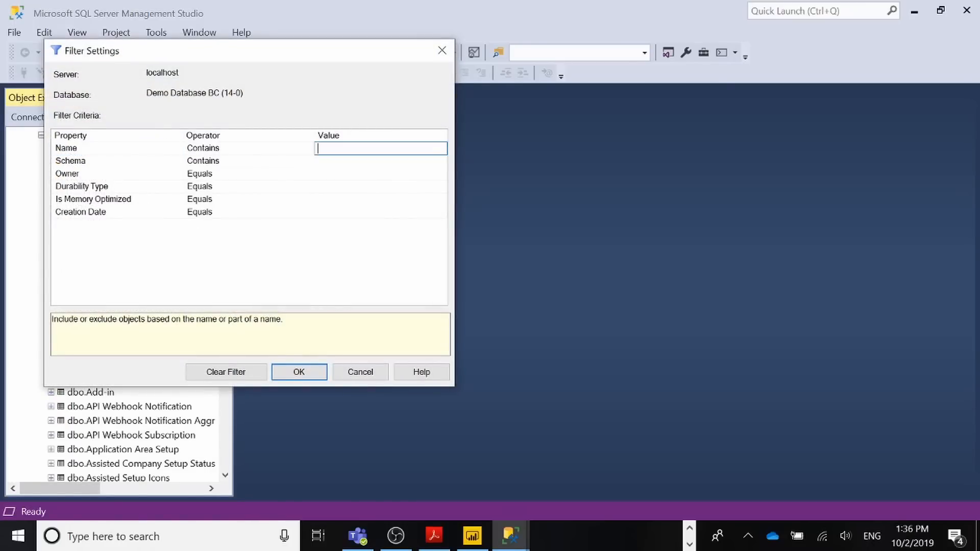
type("G_L")
left_click(298, 371)
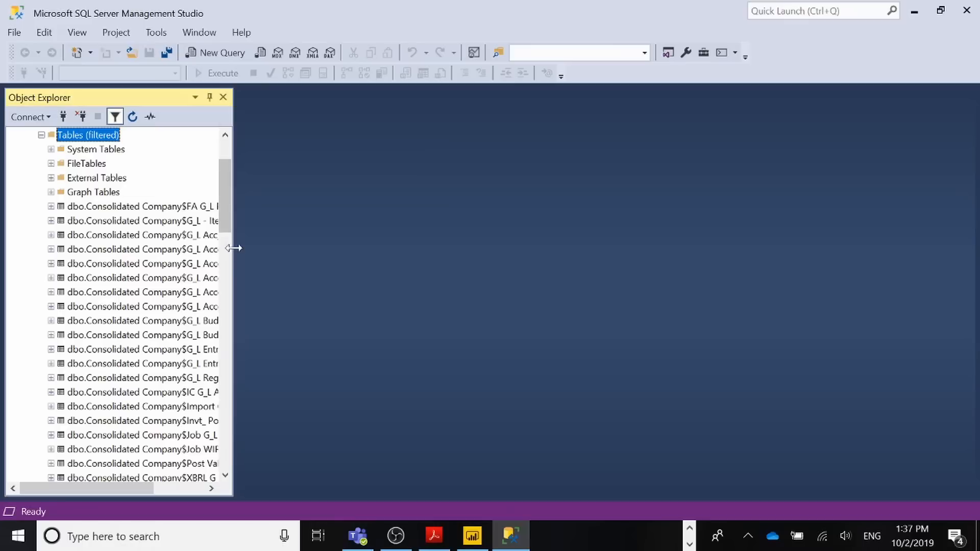
Step: Locate the G_L Account tables of CRONUS Canada, CRONUS Mexico and CRONUS USA in the filtered table list, adjusting the Object Explorer's width
left_click_drag(234, 247, 429, 255)
left_click_drag(422, 209, 415, 275)
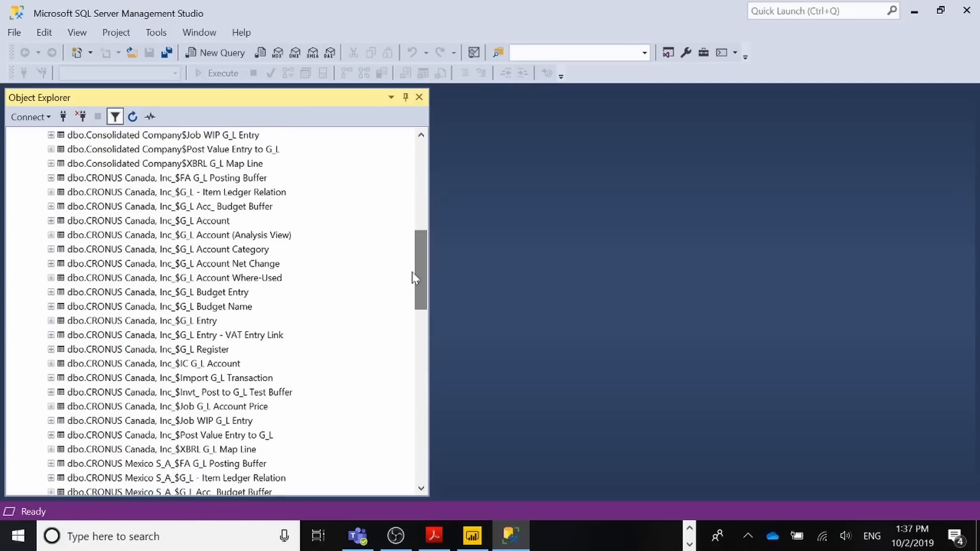
left_click(209, 222)
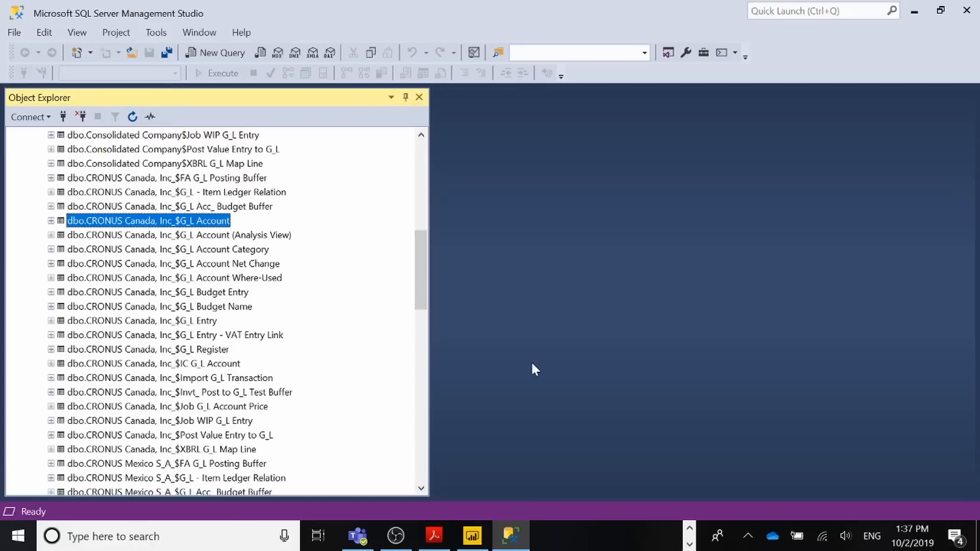
left_click_drag(430, 359, 300, 358)
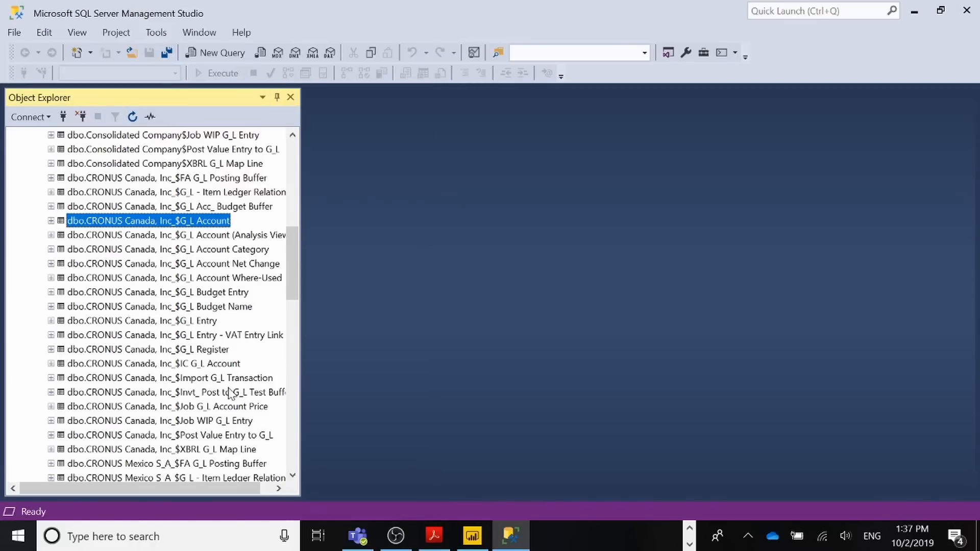
scroll(220, 398, "down", 5)
left_click(167, 294)
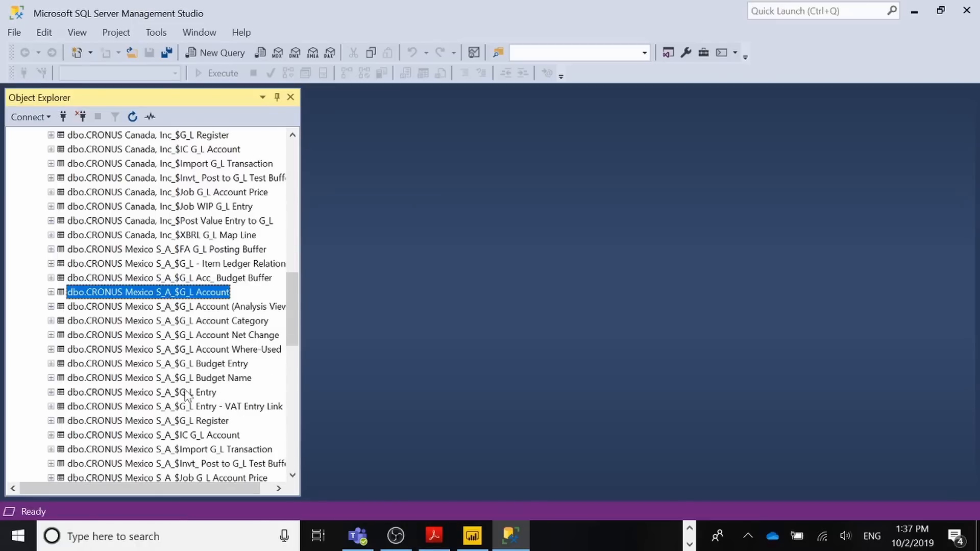
scroll(188, 401, "down", 3)
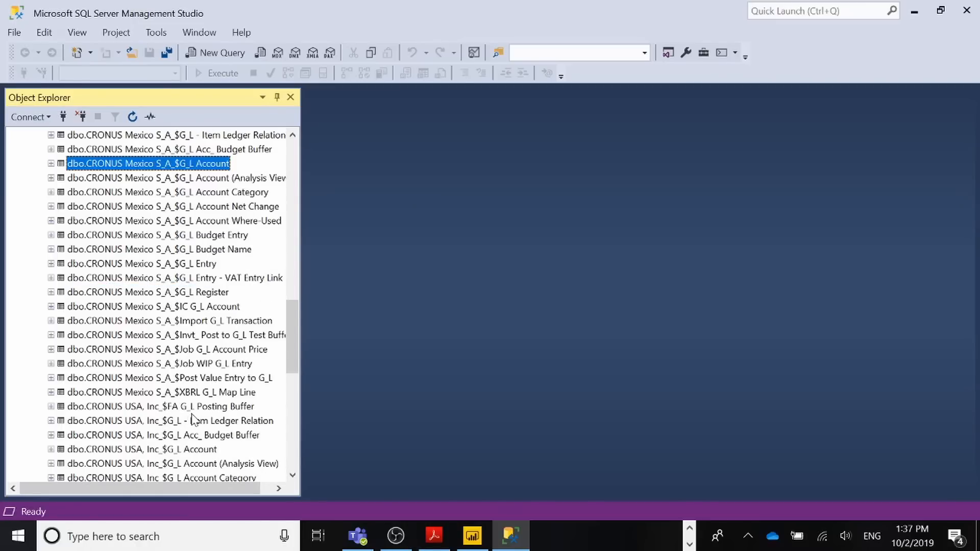
left_click(213, 452)
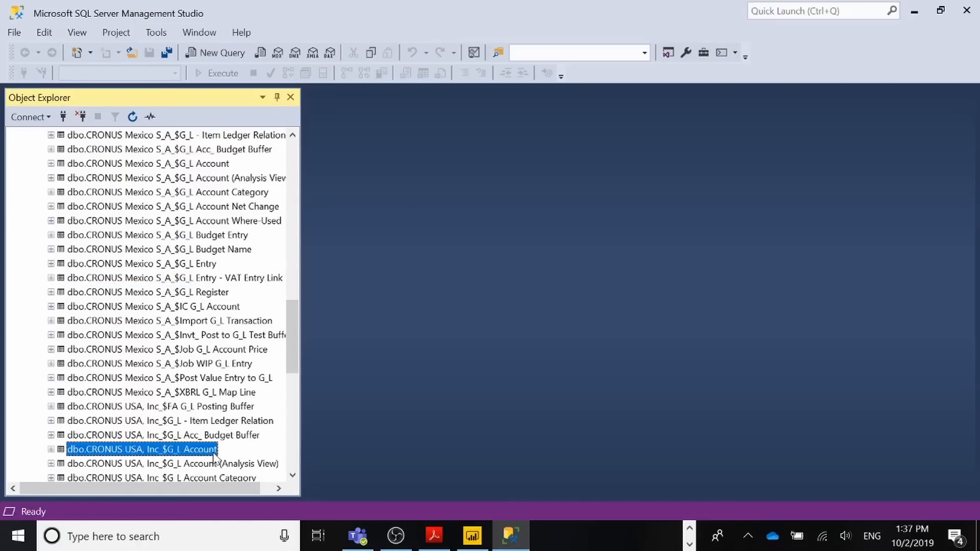
Step: Return to the Consolidated GL report in Power BI Desktop, open its queries in Power Query Editor and display the Canada GL query
left_click(918, 17)
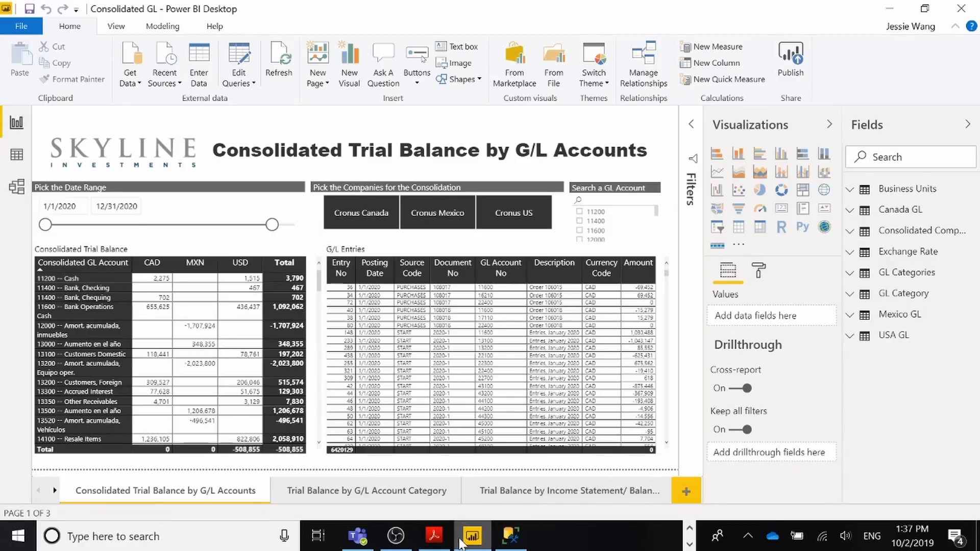
left_click(237, 81)
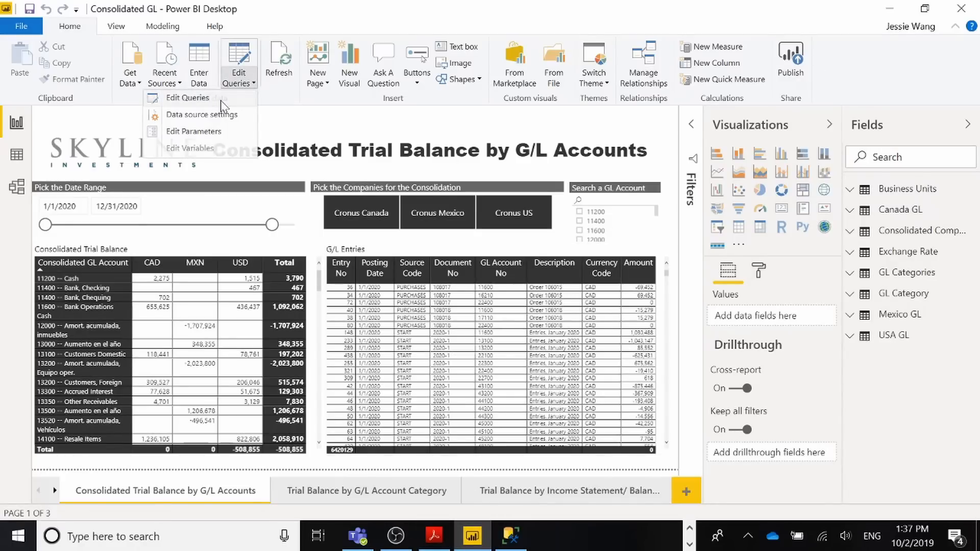
left_click(187, 97)
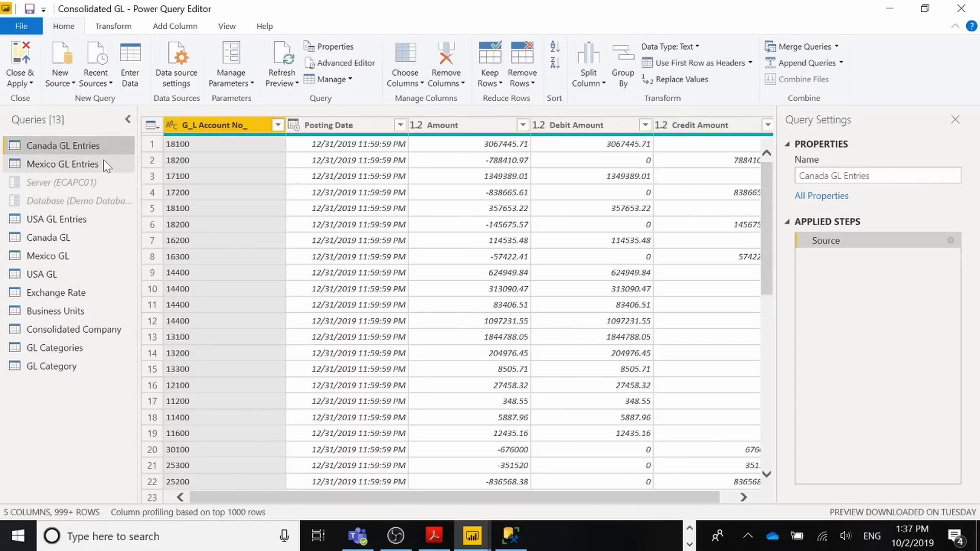
left_click(71, 237)
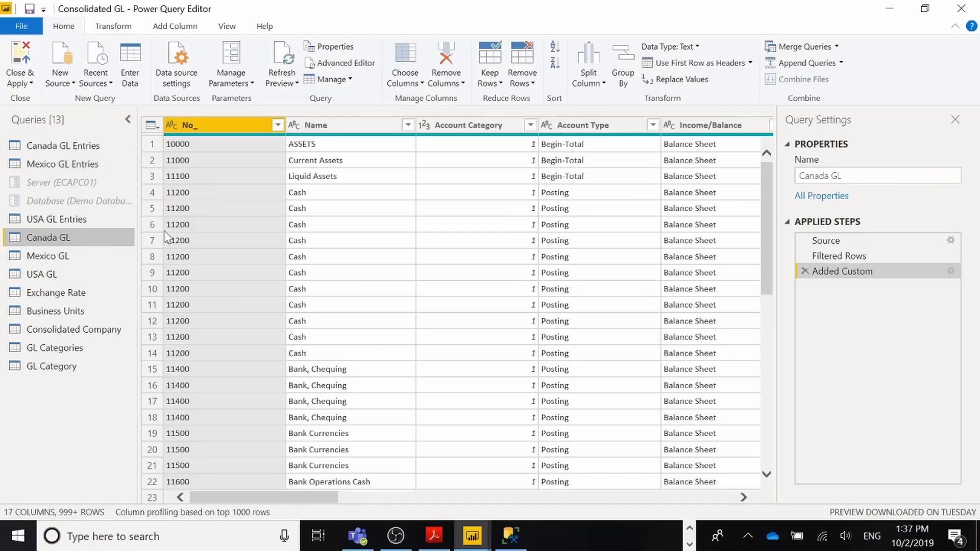
Step: Review the Canada GL query's source SQL statement from its selected columns to its FROM and Left Join clauses, leaving the settings unchanged
left_click(952, 241)
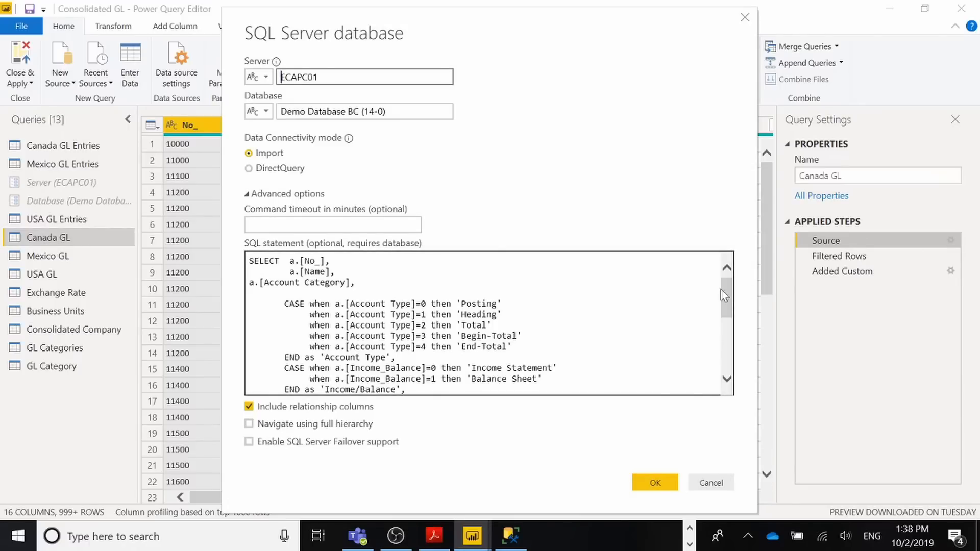
mouse_move(725, 295)
left_mouse_down()
mouse_move(724, 349)
mouse_move(727, 290)
left_mouse_up()
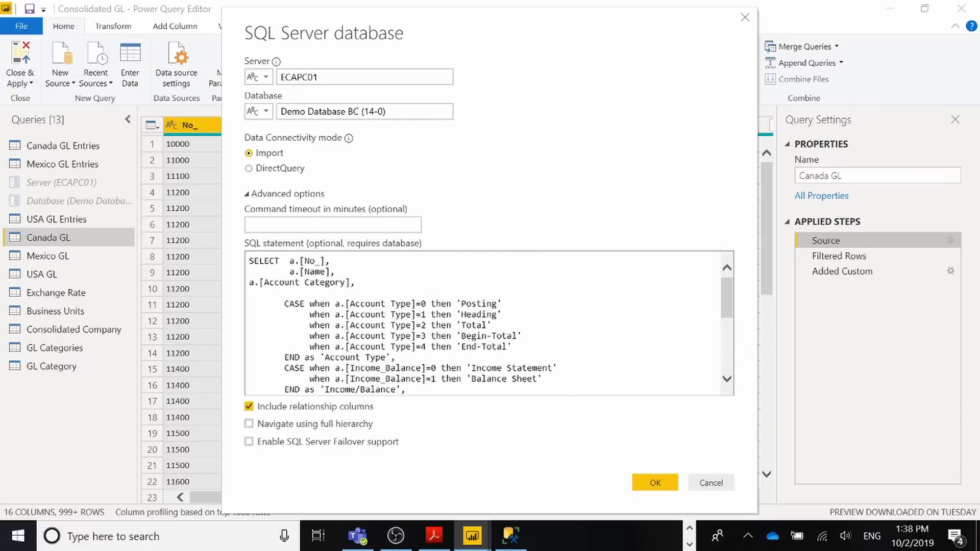
scroll(489, 322, "down", 2)
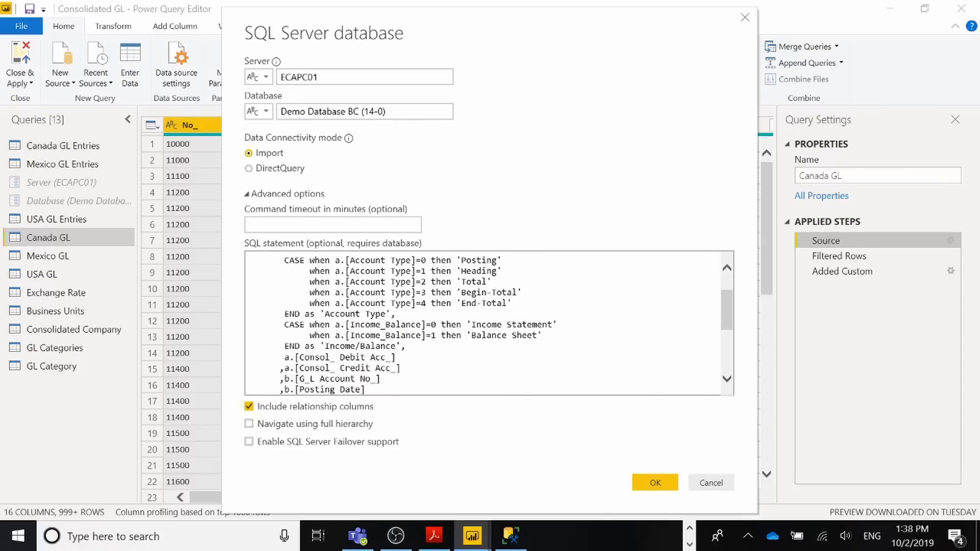
scroll(489, 323, "down", 3)
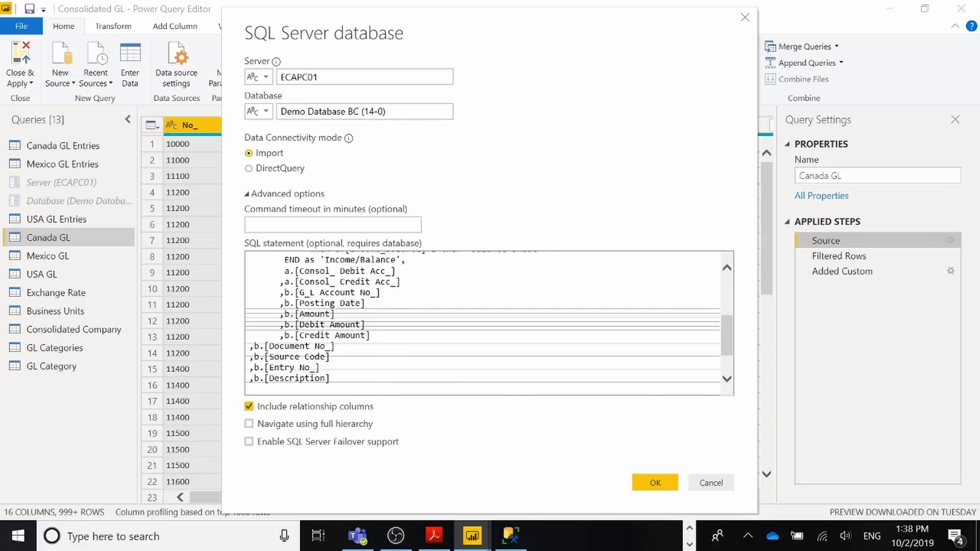
scroll(488, 323, "down", 2)
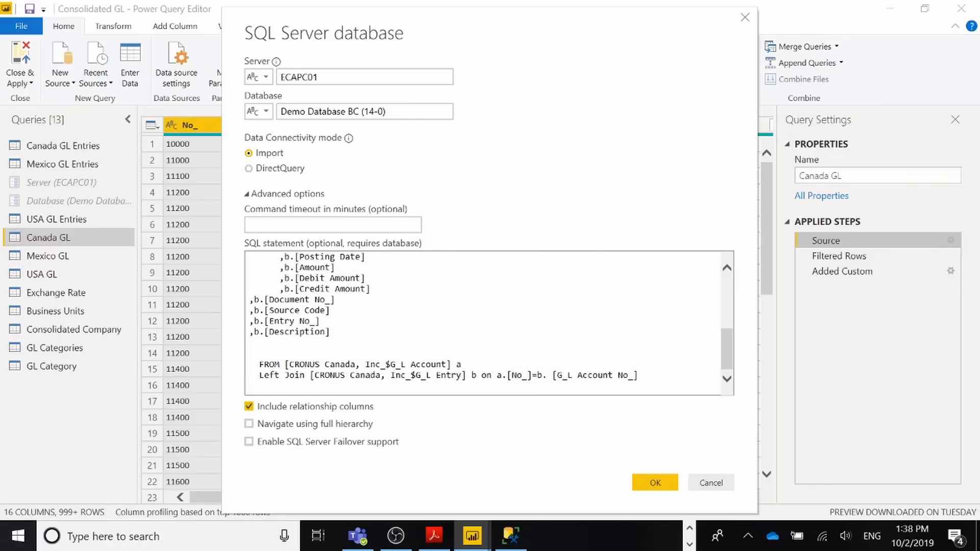
left_click_drag(453, 365, 381, 365)
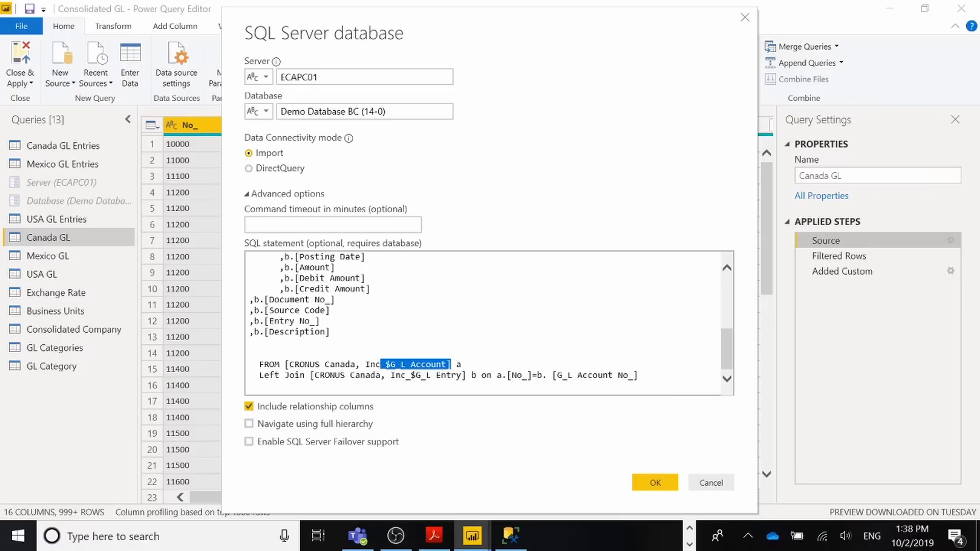
scroll(489, 322, "up", 4)
scroll(489, 323, "up", 2)
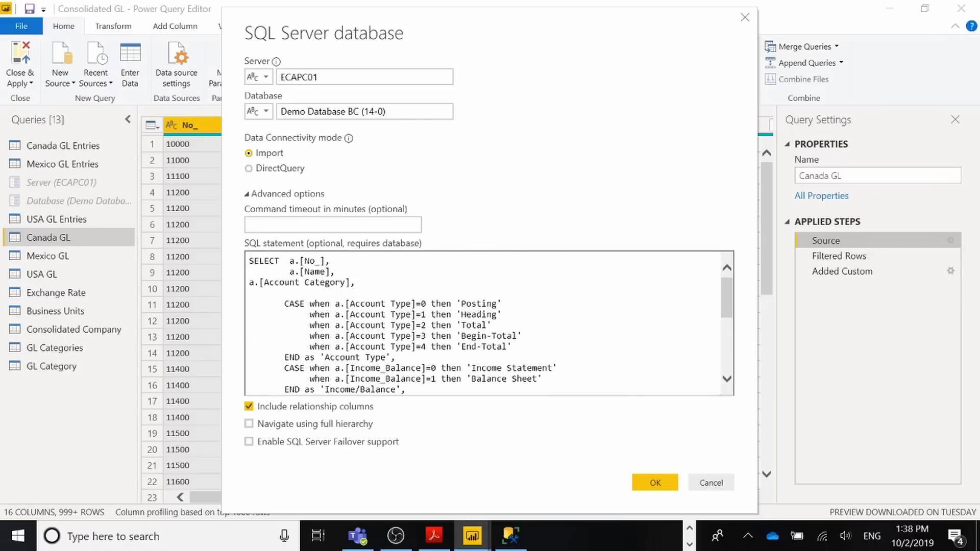
scroll(489, 322, "down", 6)
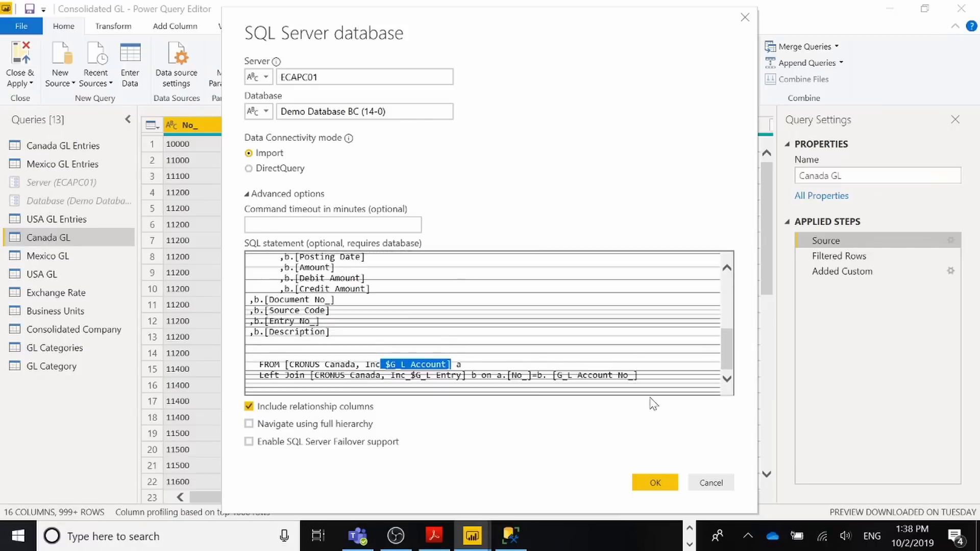
left_click(711, 482)
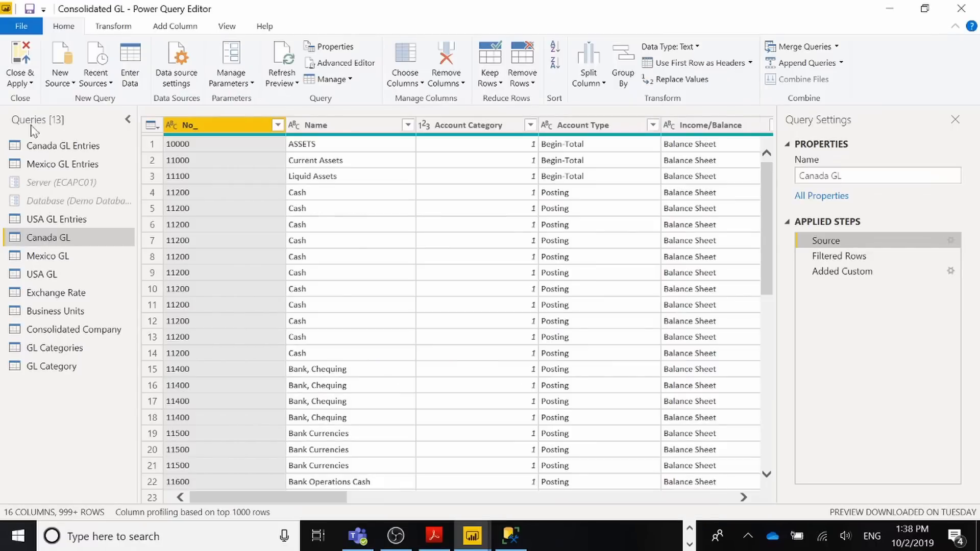
Step: Review the SQL statement in the Canada GL Entries query's source settings, then close them without changes
left_click(92, 149)
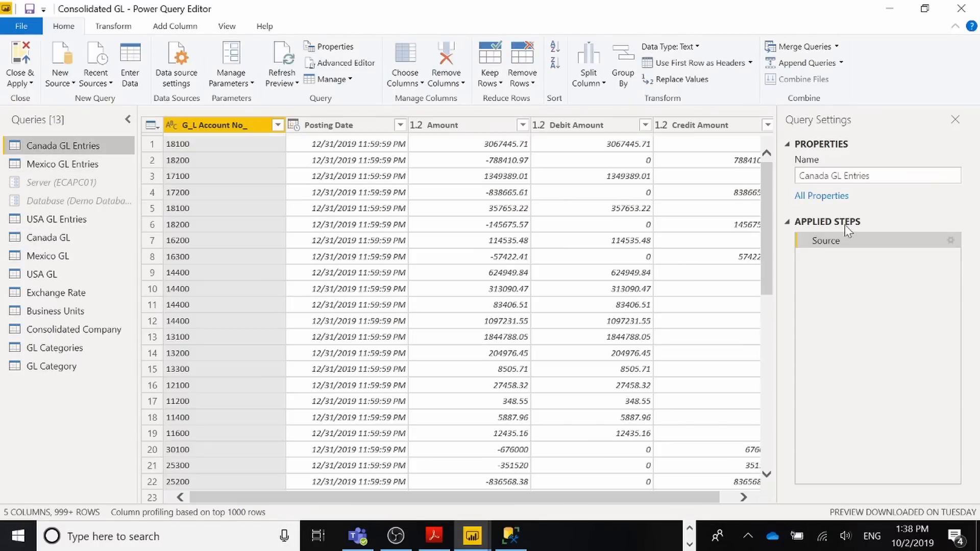
left_click(950, 242)
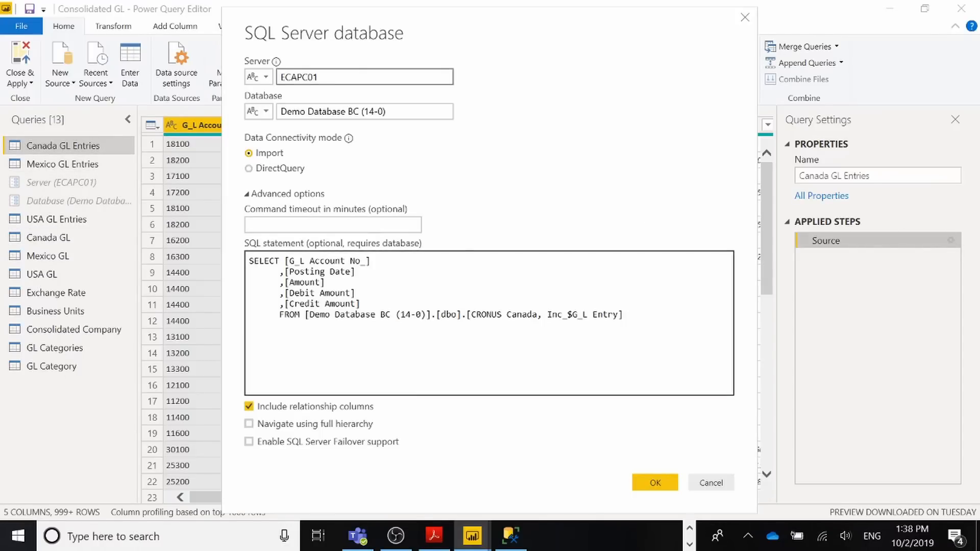
left_click_drag(285, 261, 619, 316)
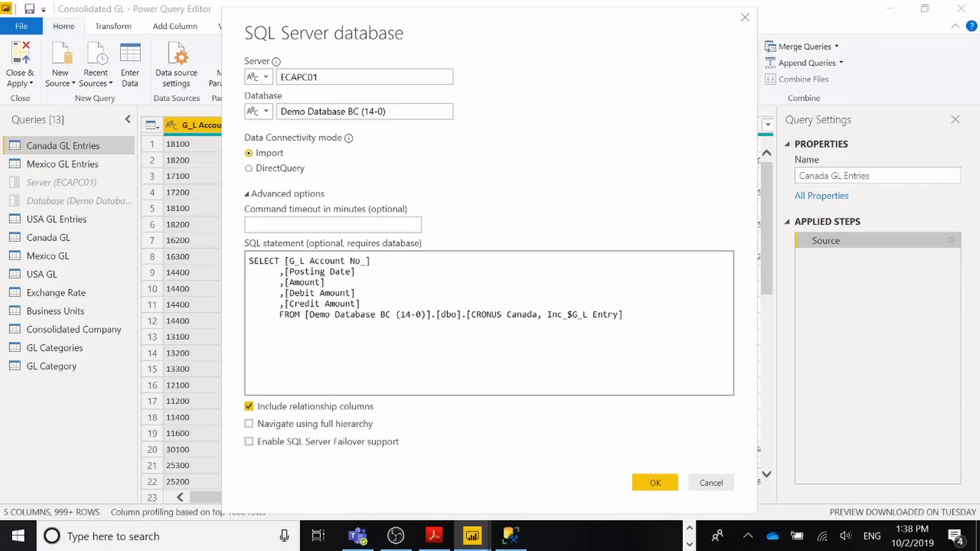
left_click(709, 482)
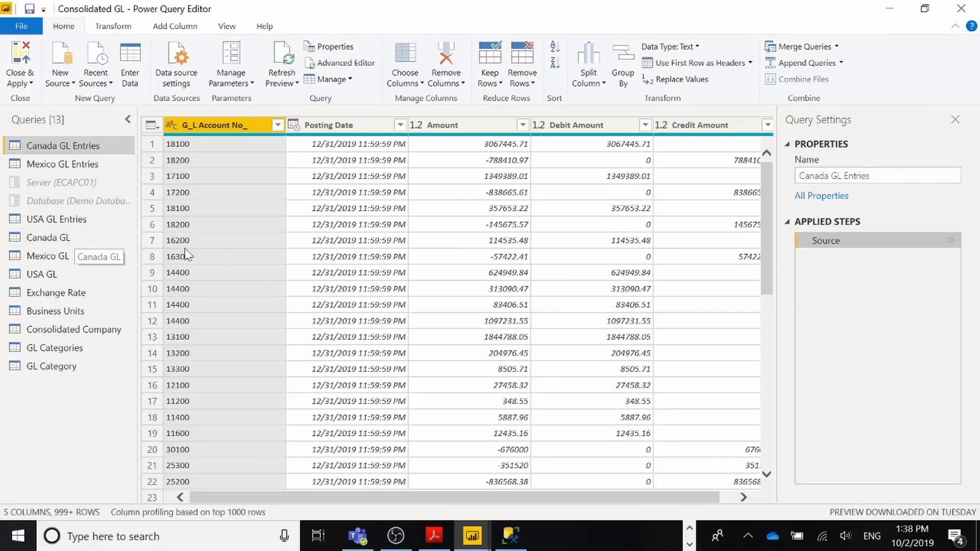
Step: Reopen the Canada GL query's source SQL and examine its selected account columns and the CASE expression for Account Type
left_click(61, 237)
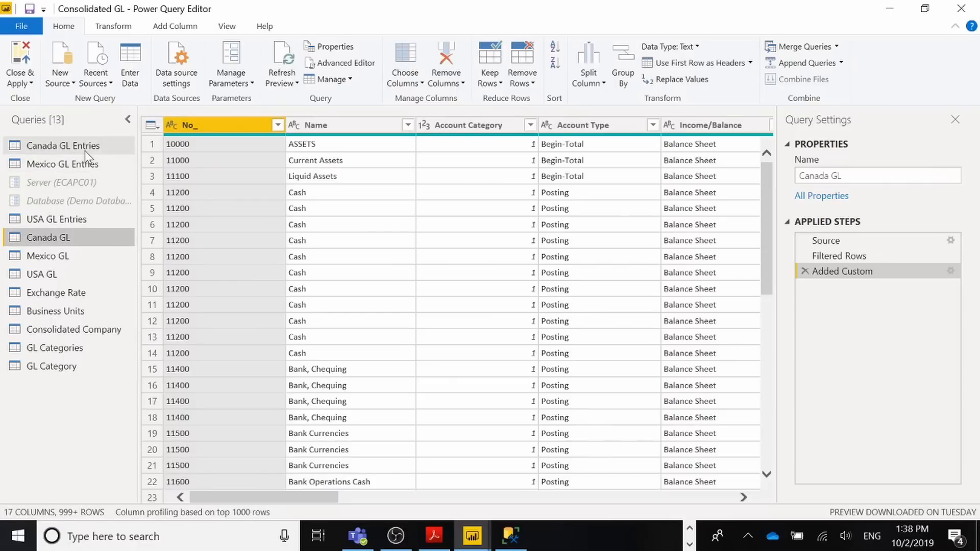
left_click(948, 243)
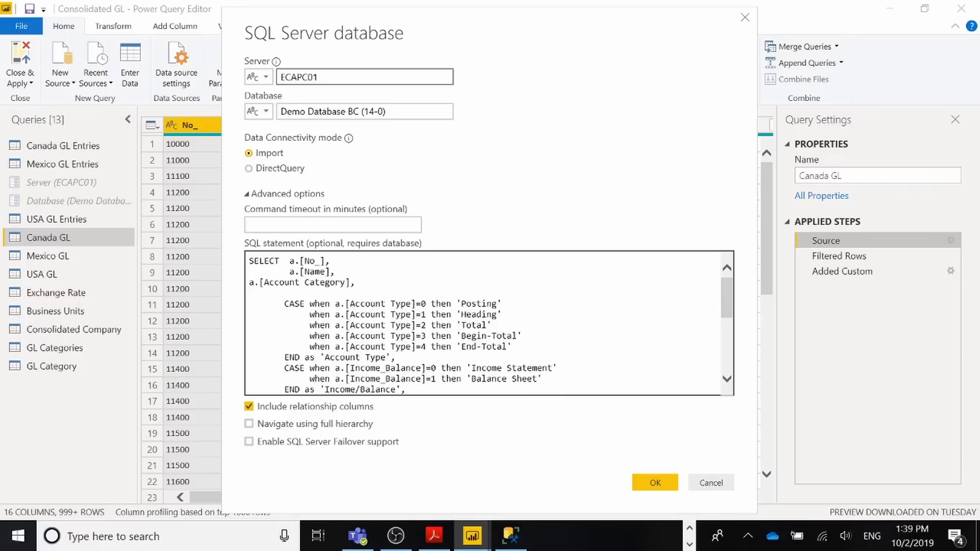
left_click_drag(289, 261, 356, 282)
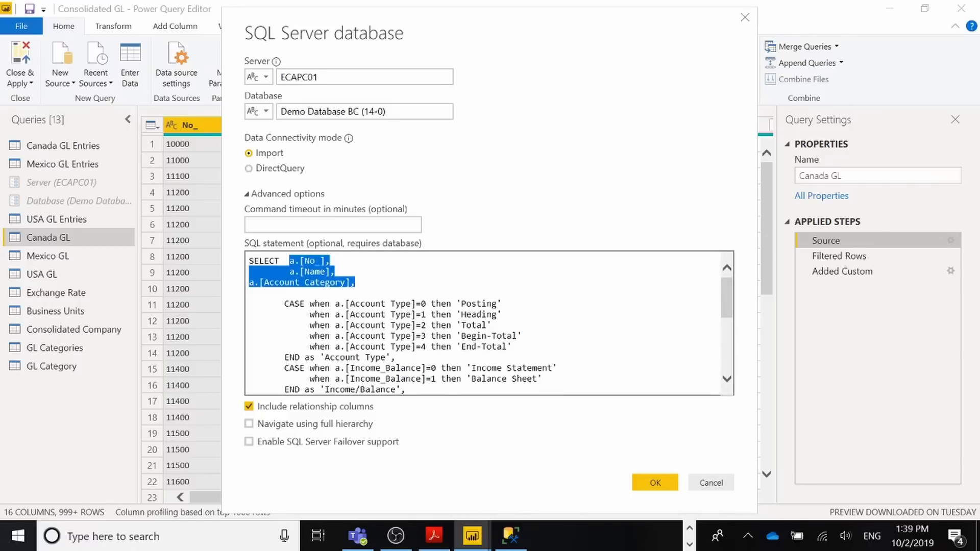
scroll(727, 380, "down", 5)
scroll(730, 347, "up", 5)
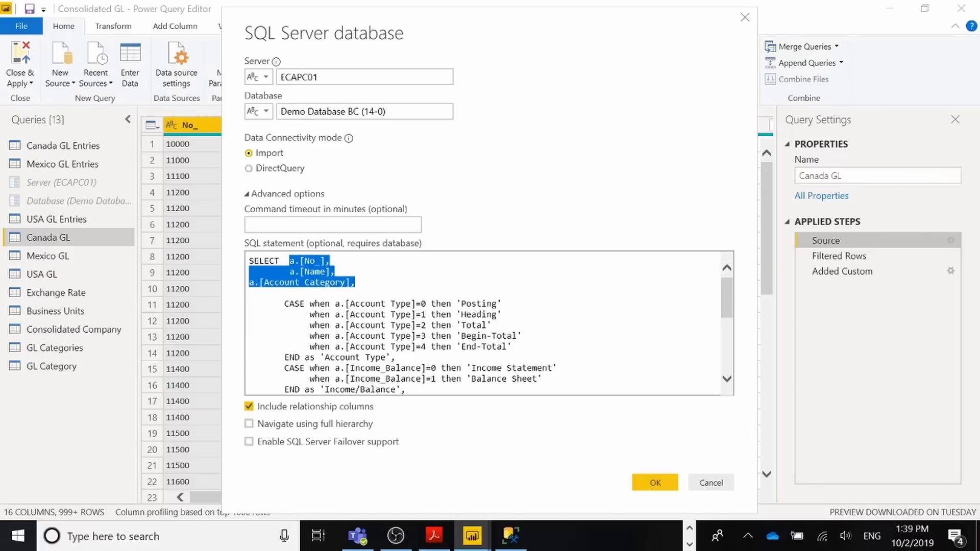
left_click(346, 325)
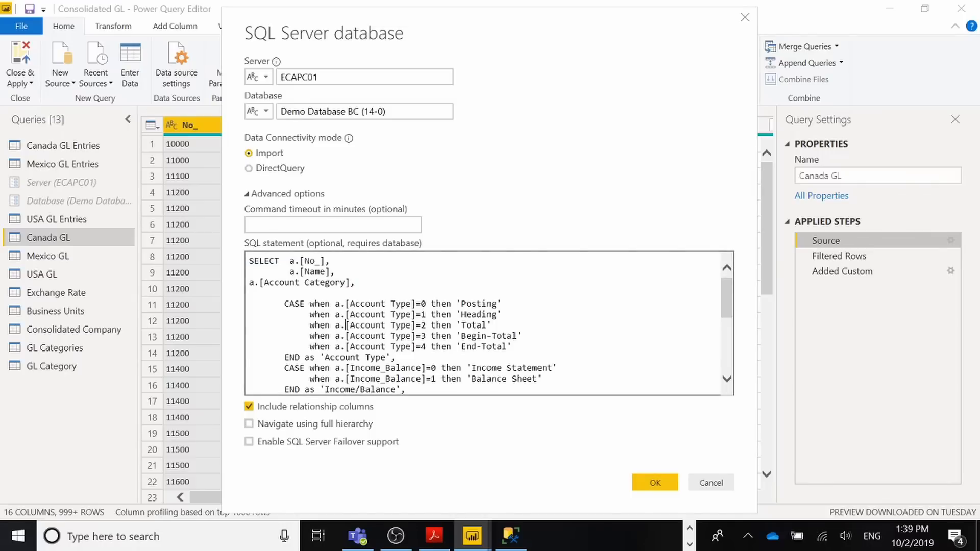
left_click(421, 303)
double_click(482, 303)
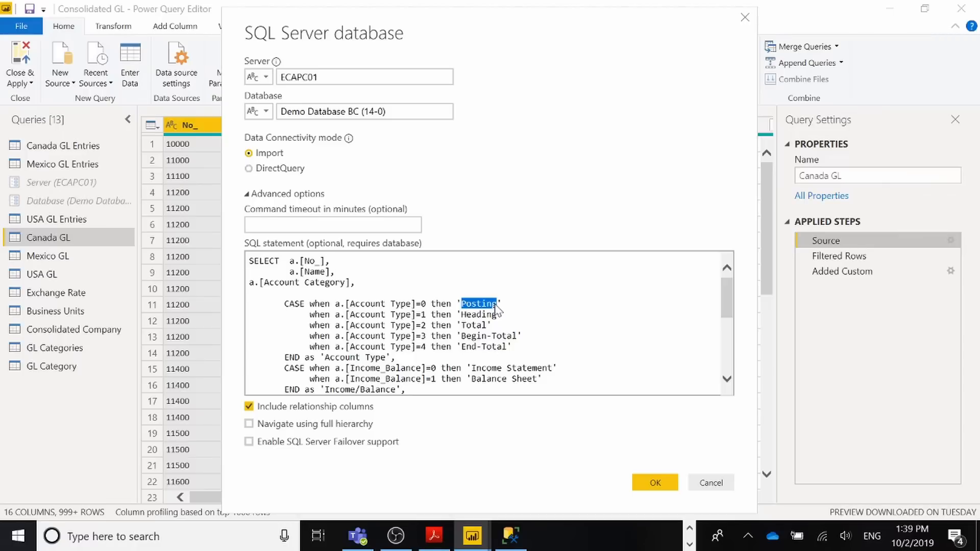
left_click(422, 303)
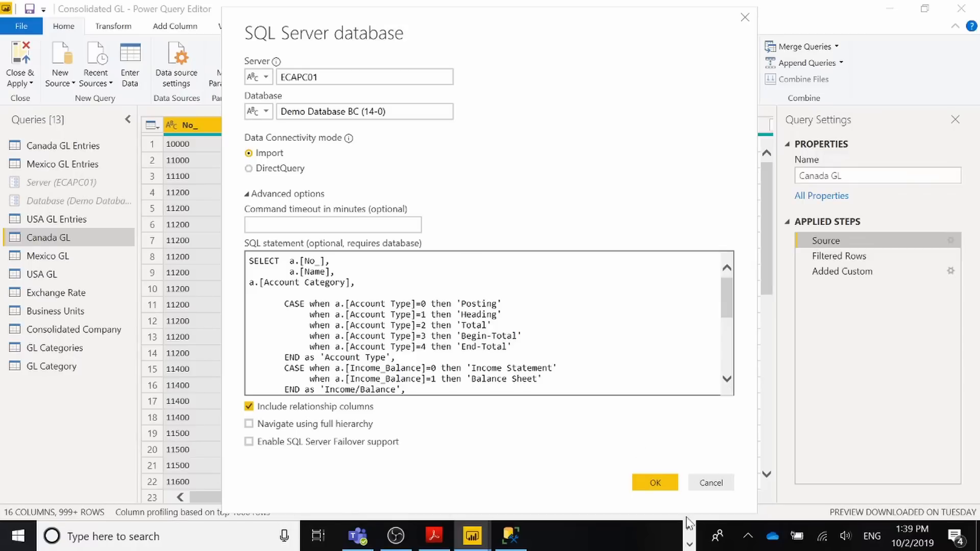
Step: Switch to the Microsoft Dynamics NAV Development Environment, log in with the account password and dismiss the mail notification
left_click(690, 541)
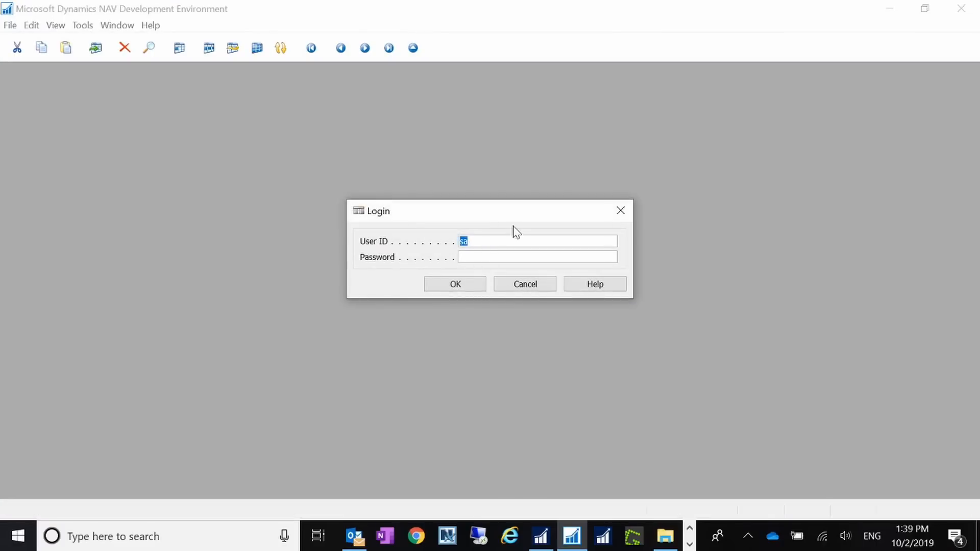
key("Tab")
type("********")
key("Tab")
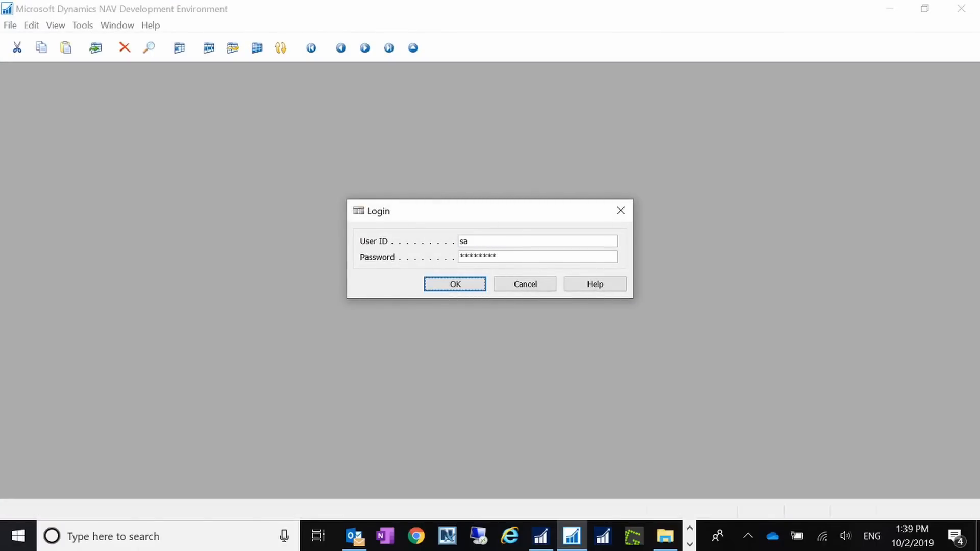
left_click(449, 282)
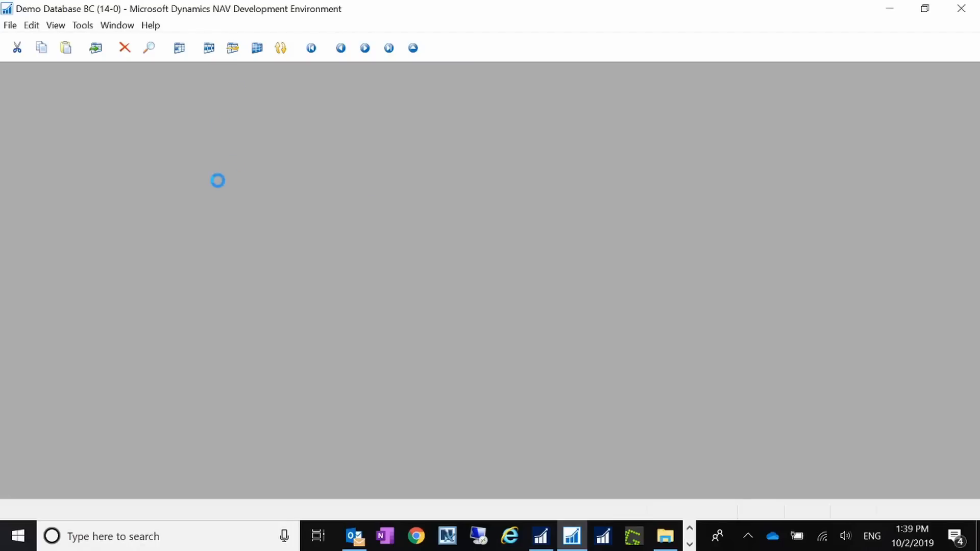
left_click(684, 156)
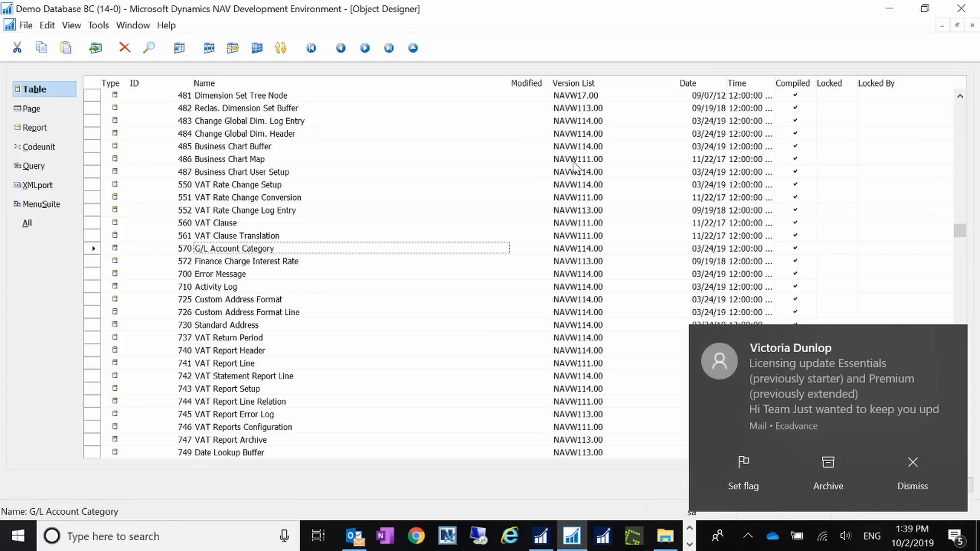
left_click(912, 465)
Step: Find table ID 15, G/L Account, in the Object Designer and open its design
left_click(162, 198)
key("ctrl+f")
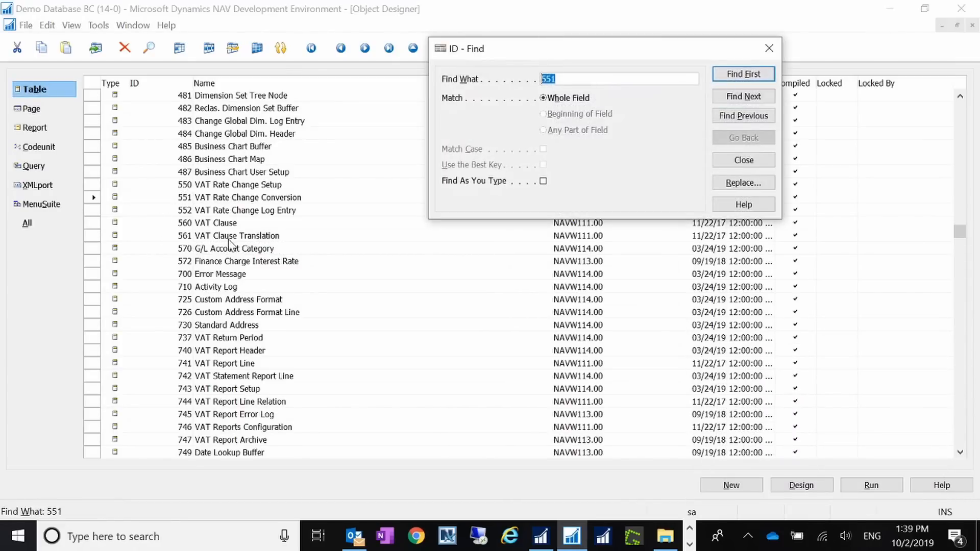
type("15")
key("Return")
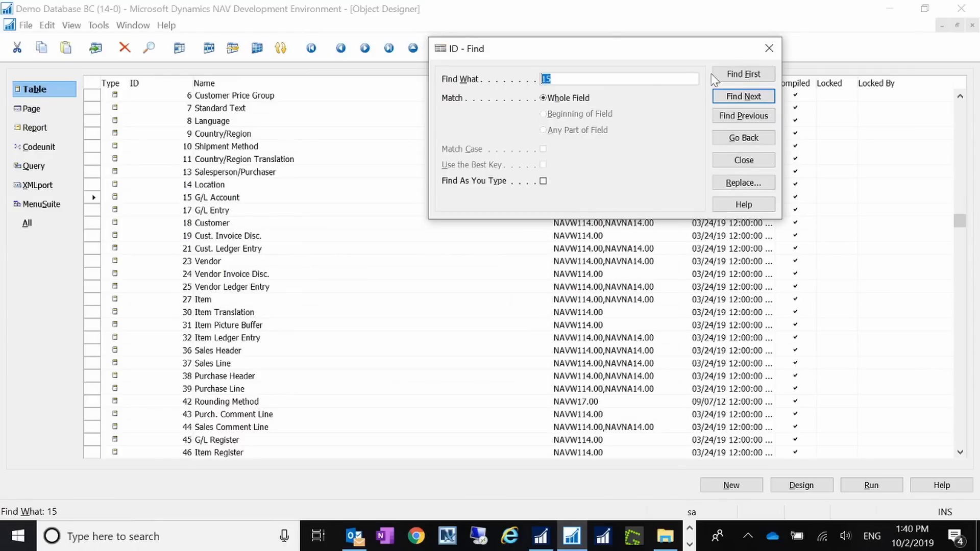
left_click(769, 48)
left_click(802, 488)
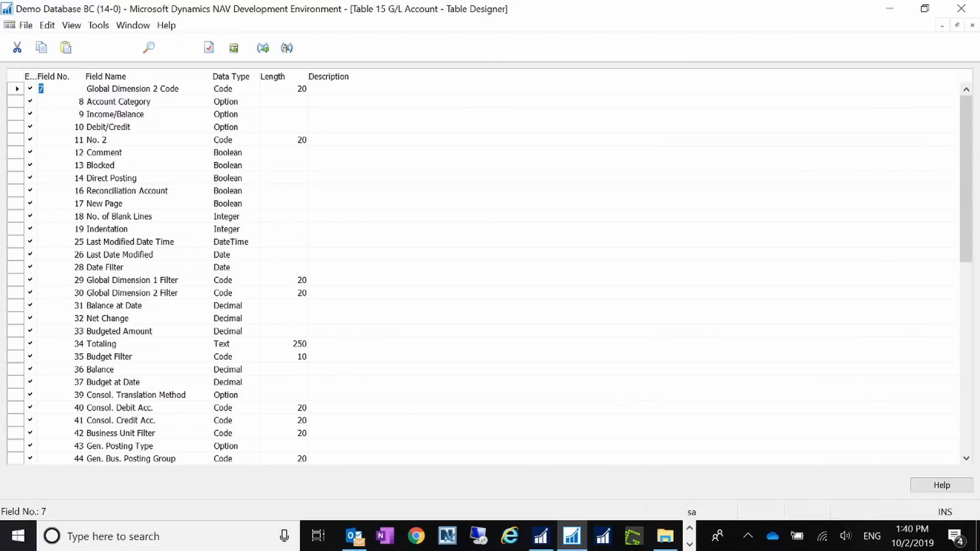
Step: Examine the OptionString property of the Account Type field in the G/L Account table, then close the properties
key("Page_Up")
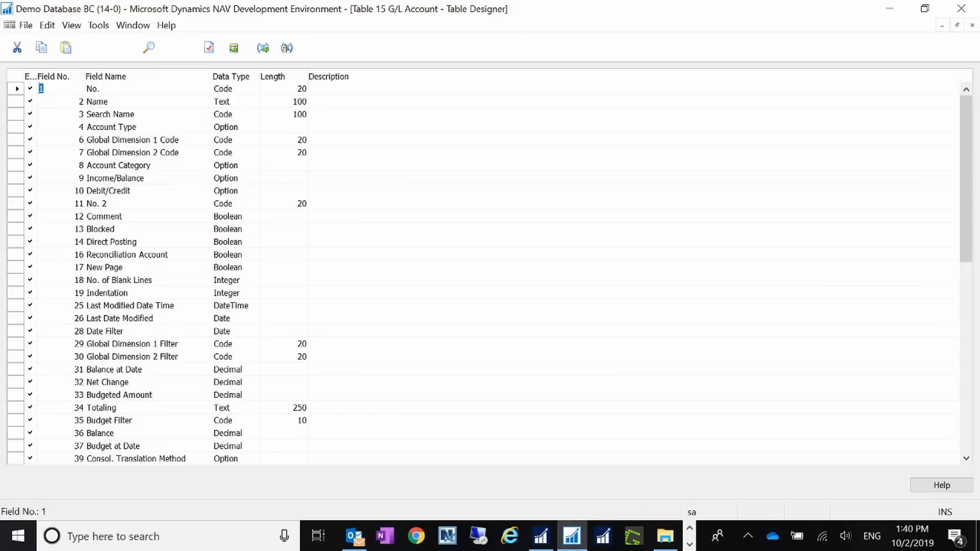
left_click(238, 127)
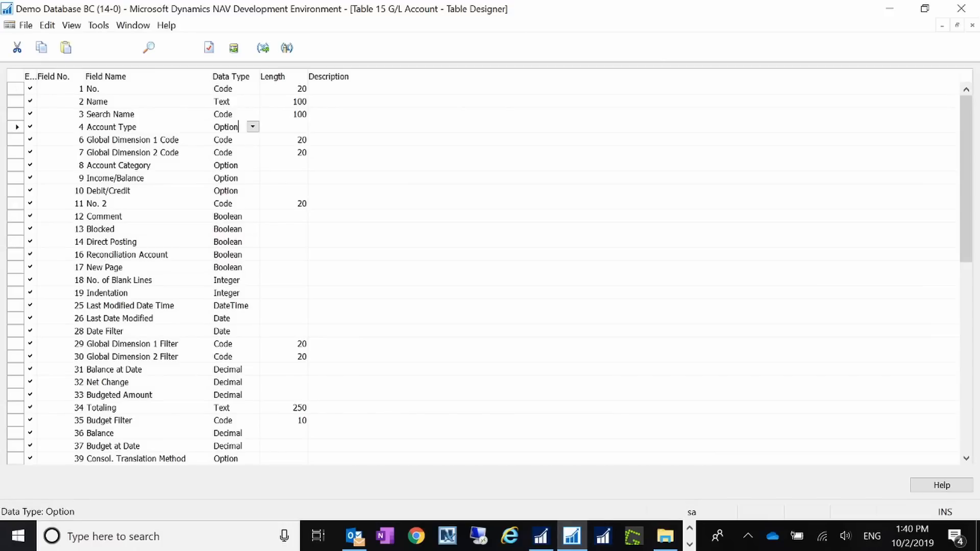
left_click(137, 127)
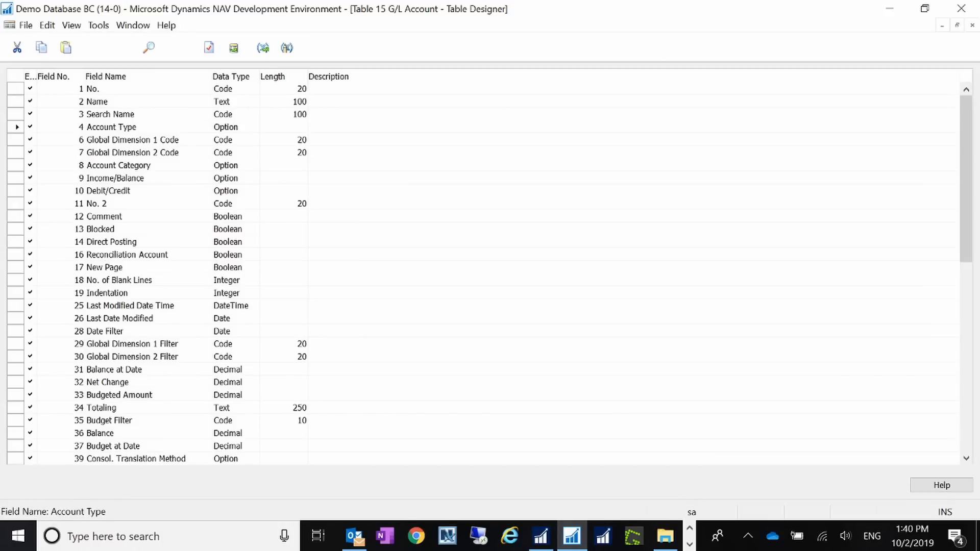
key("shift+F4")
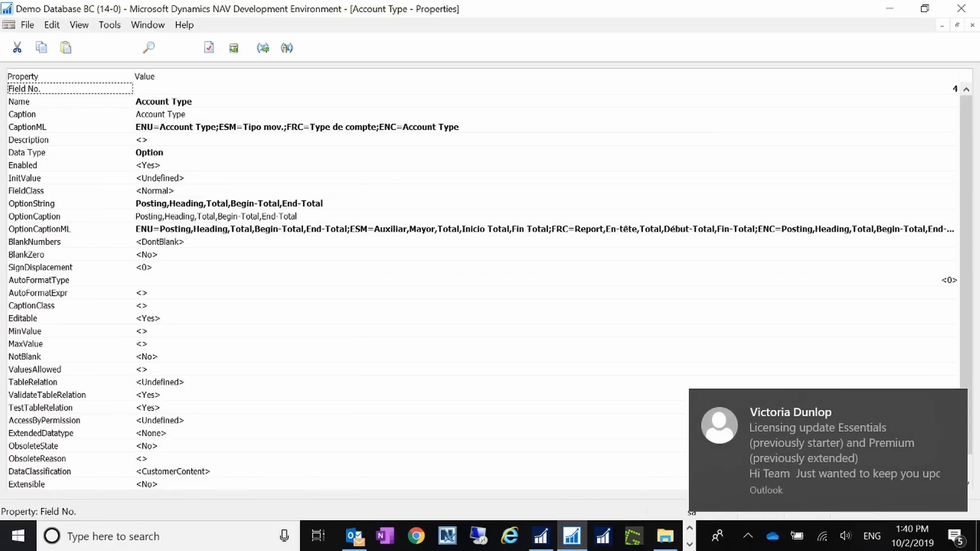
left_click(324, 204)
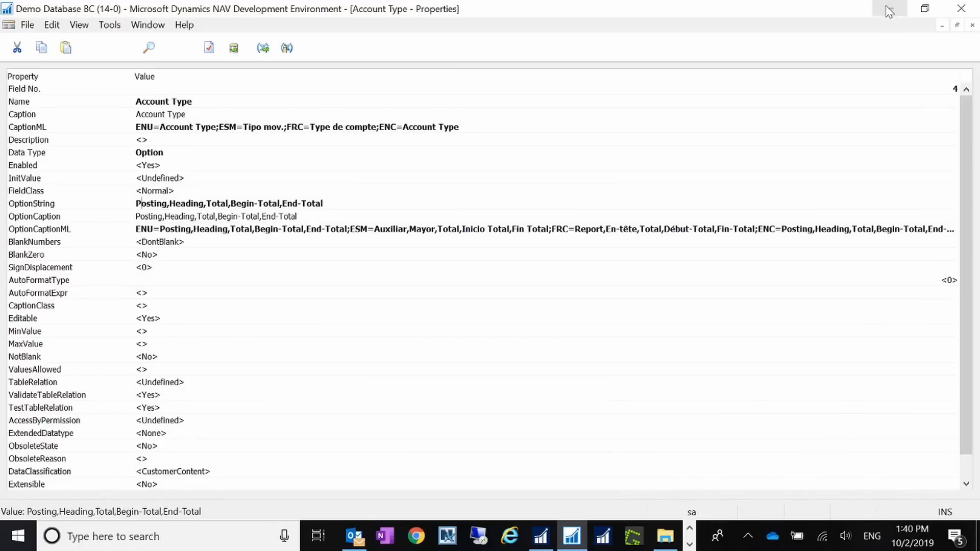
left_click(971, 25)
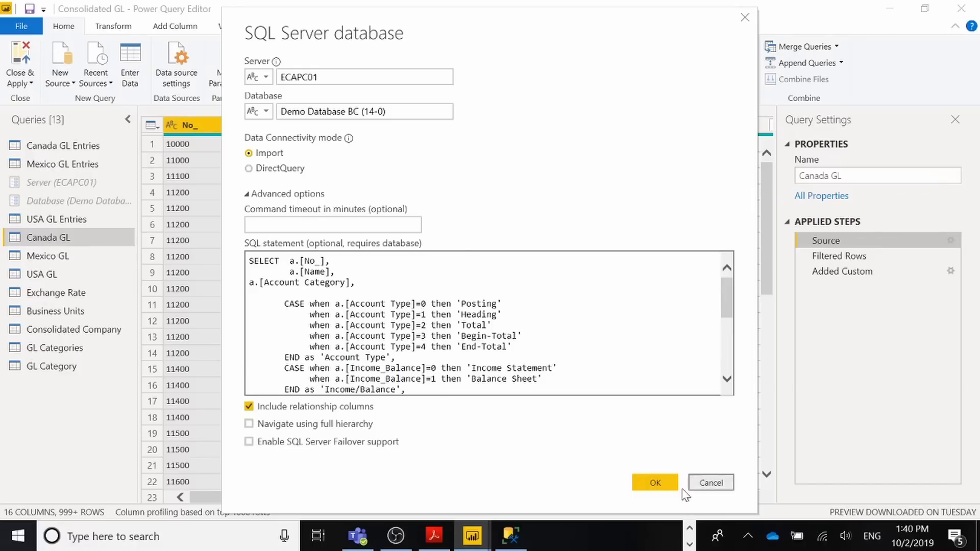
Step: Close the Canada GL source, examine the FROM and Left Join tables in Mexico GL's source SQL, and cancel
left_click(708, 482)
left_click(24, 261)
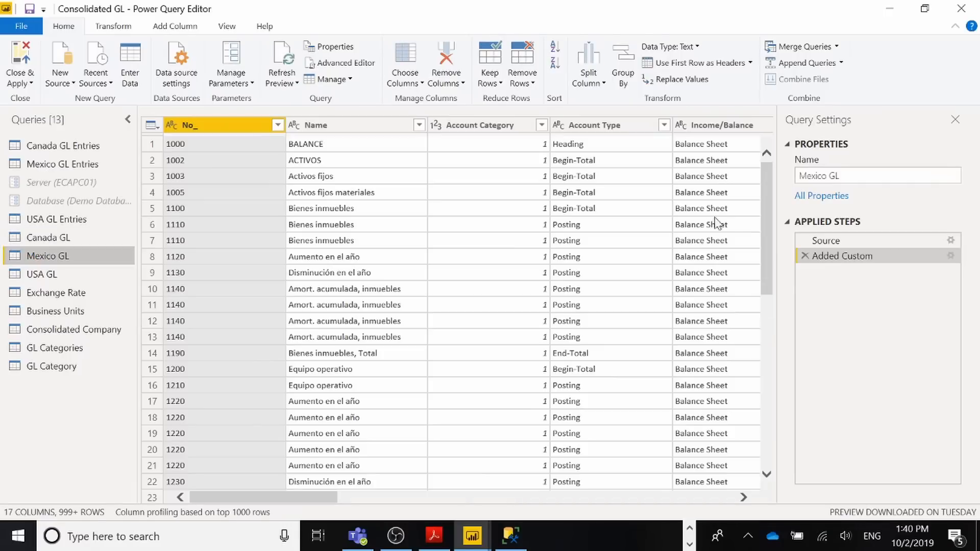
left_click(950, 240)
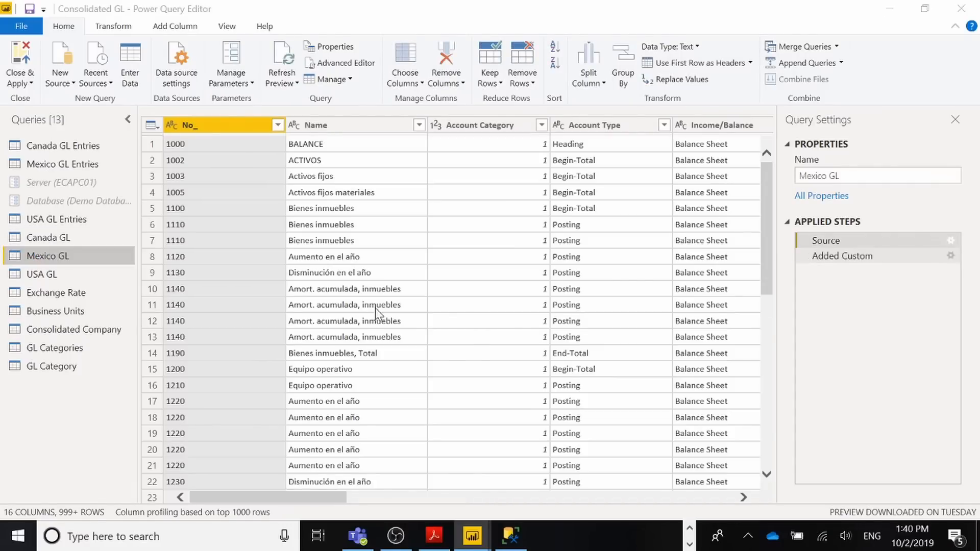
left_click_drag(728, 288, 730, 352)
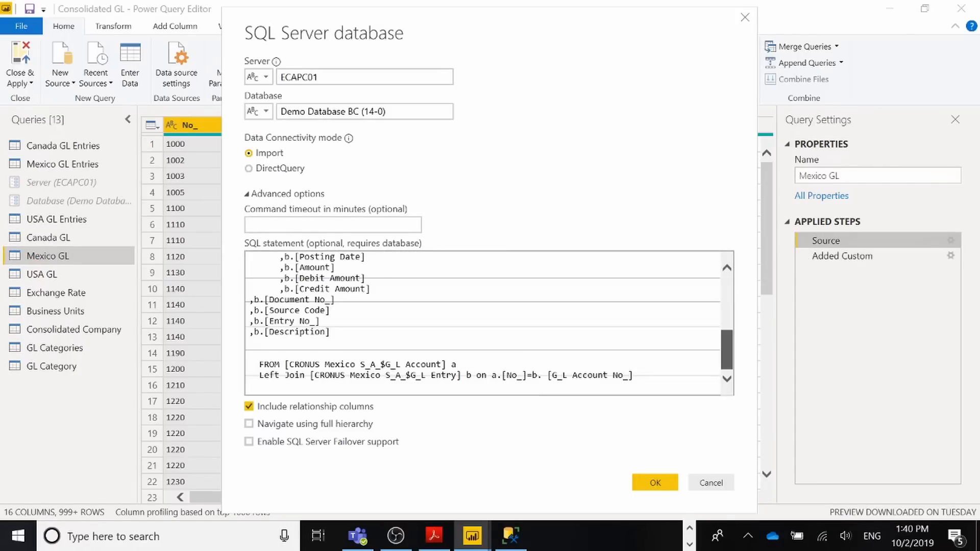
left_click_drag(289, 364, 410, 375)
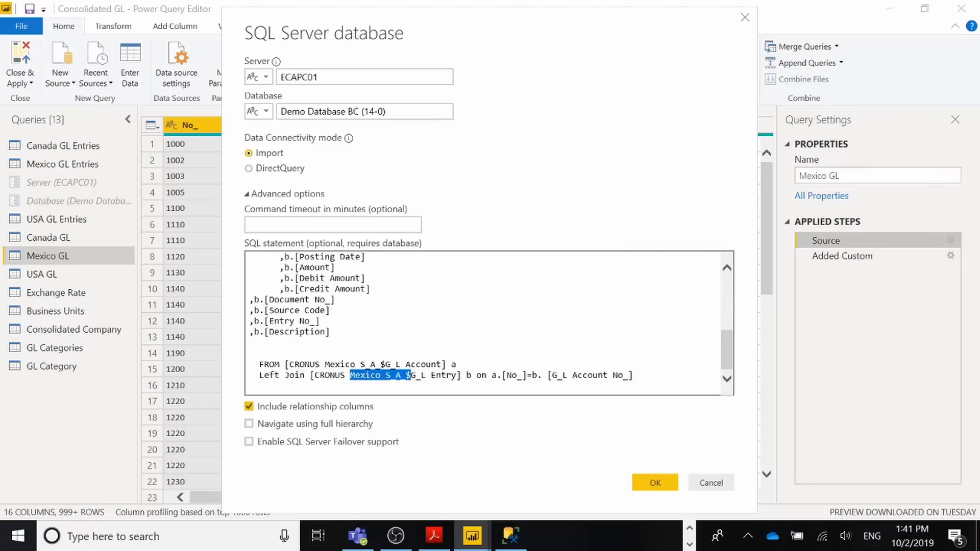
left_click(707, 485)
Step: Examine the FROM and Left Join tables in the USA GL query's source SQL and close it without changes
left_click(97, 278)
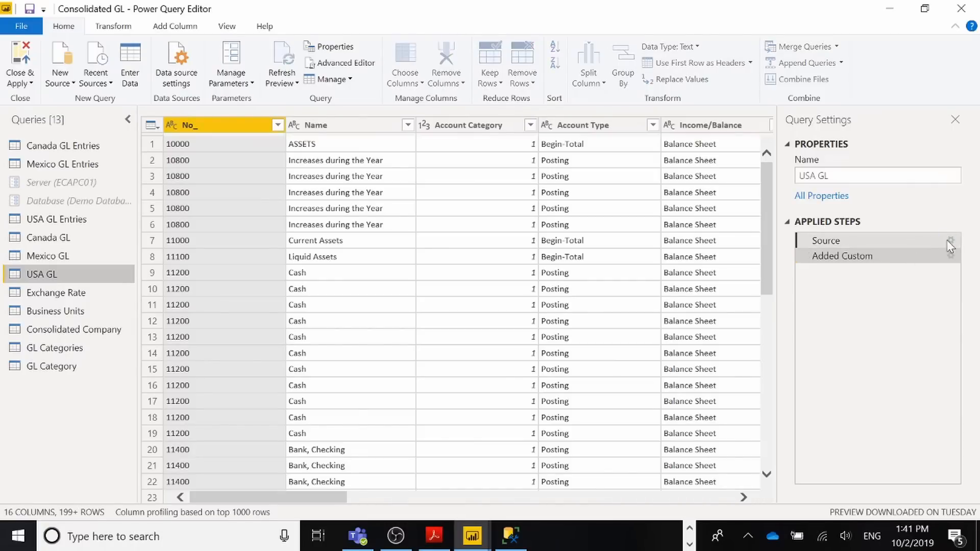
left_click(949, 240)
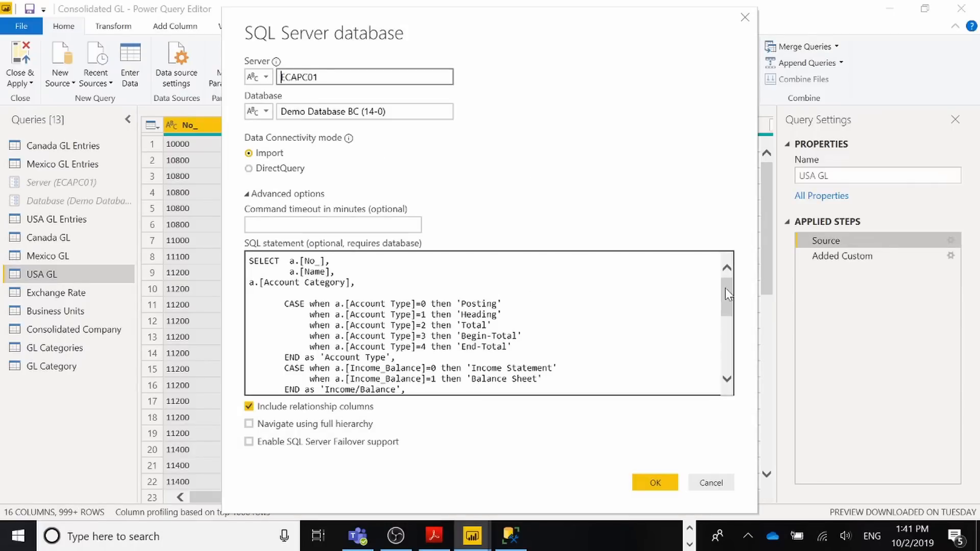
left_click_drag(725, 288, 720, 351)
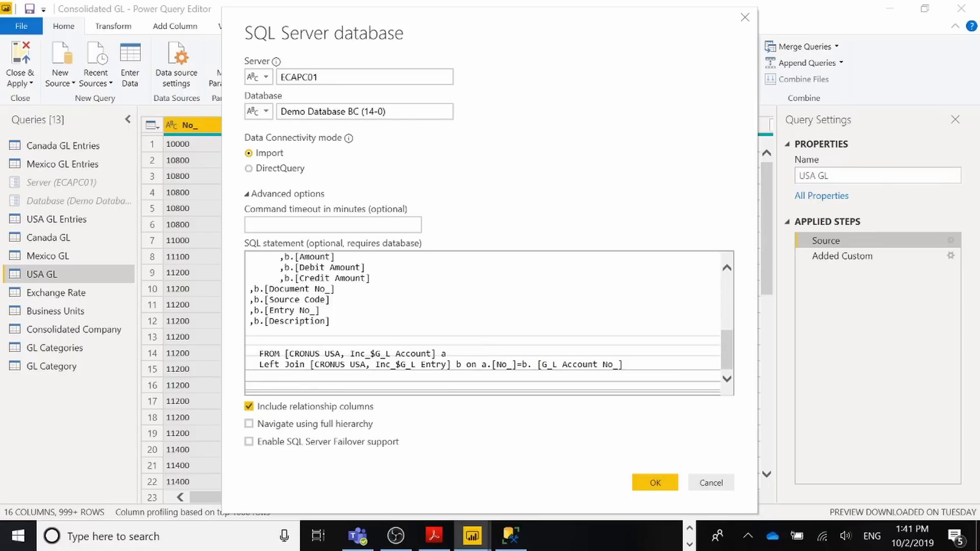
left_click_drag(345, 353, 289, 354)
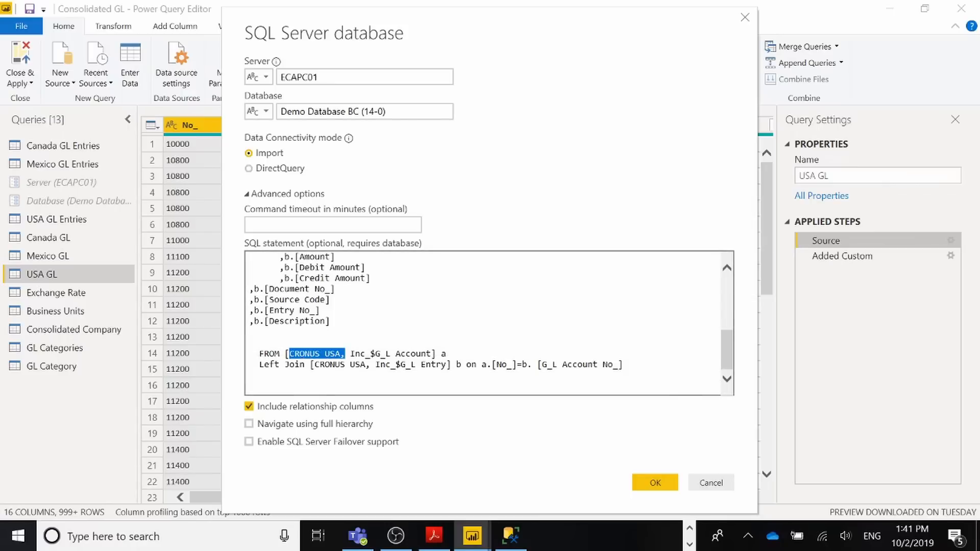
left_click_drag(390, 364, 260, 364)
left_click(711, 483)
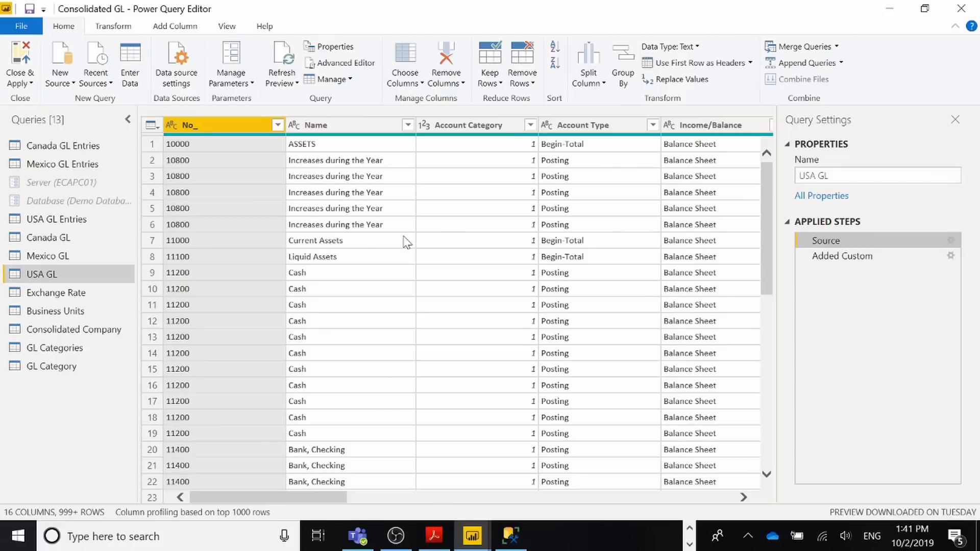
left_click_drag(979, 169, 342, 19)
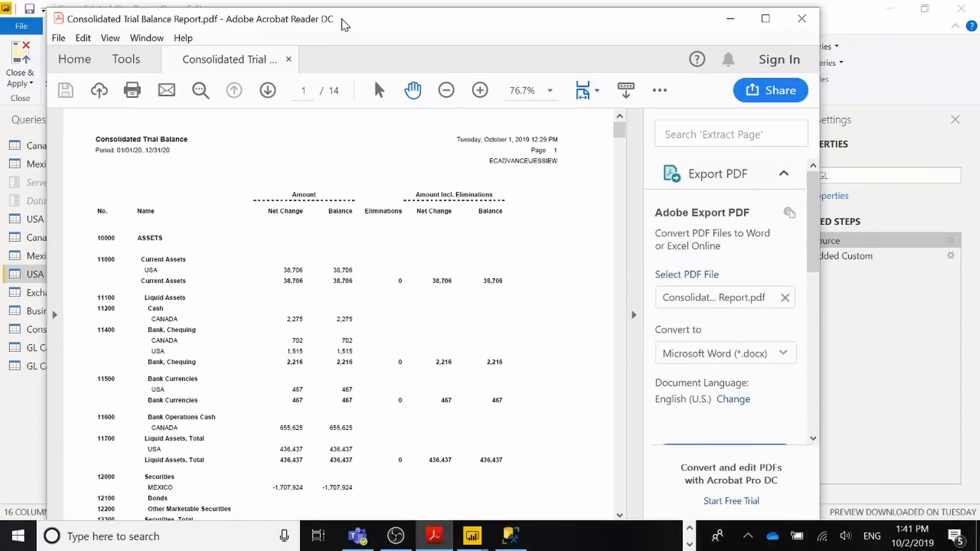
double_click(342, 20)
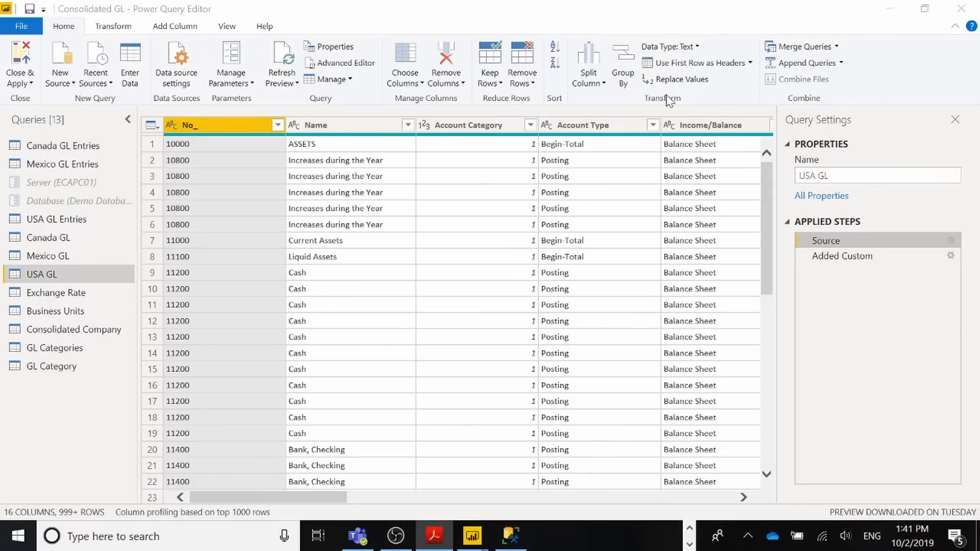
Step: Look through the Canada GL, Mexico GL and USA GL queries and compare them with the Consolidated Company query
left_click(68, 238)
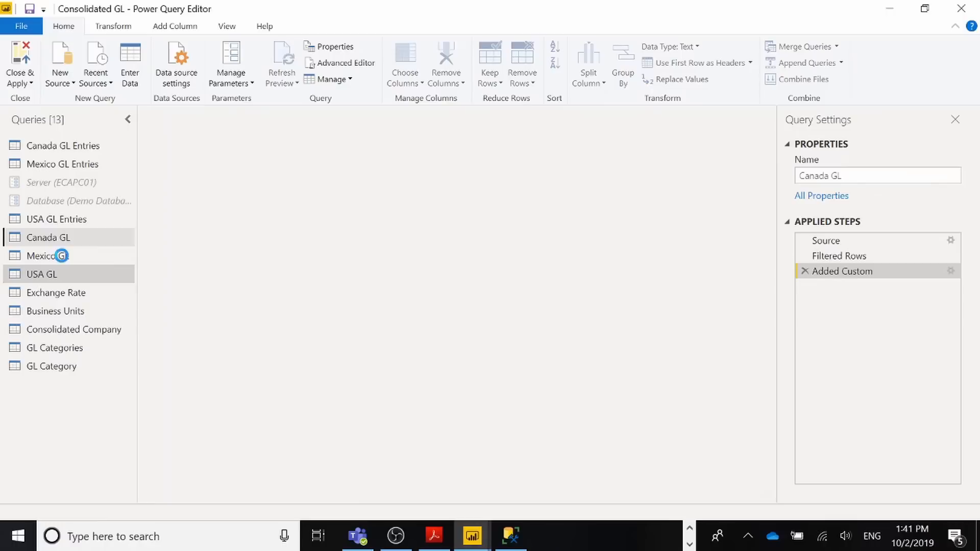
left_click(61, 256)
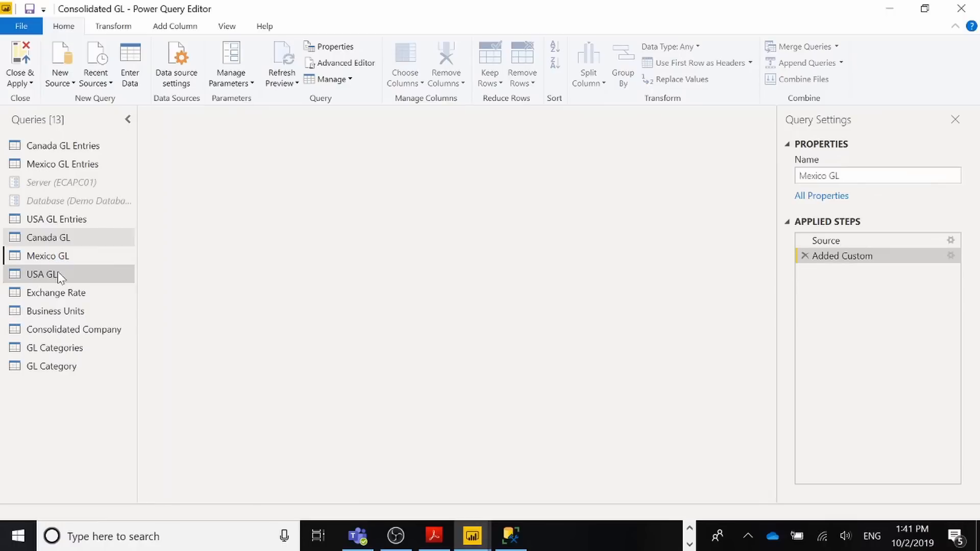
left_click(57, 272)
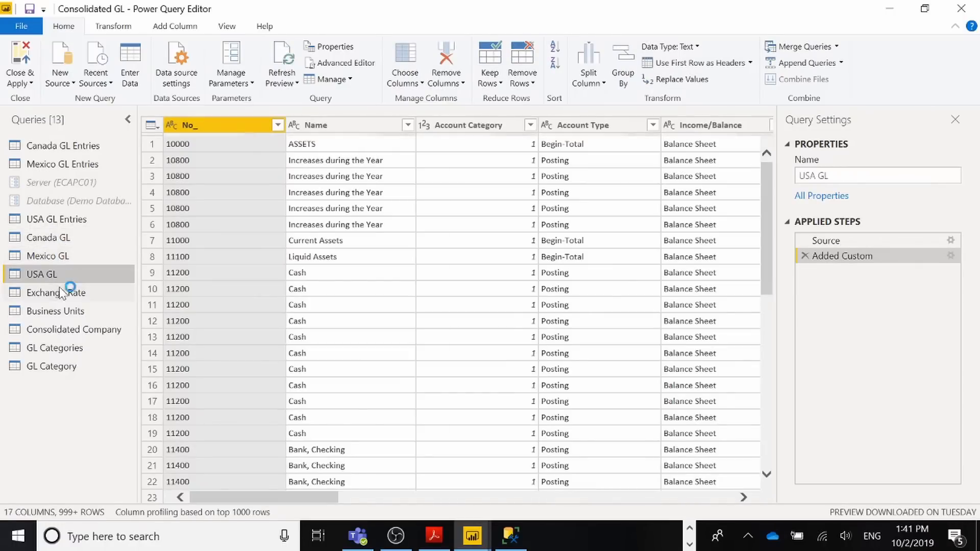
left_click(85, 240)
left_click(68, 258)
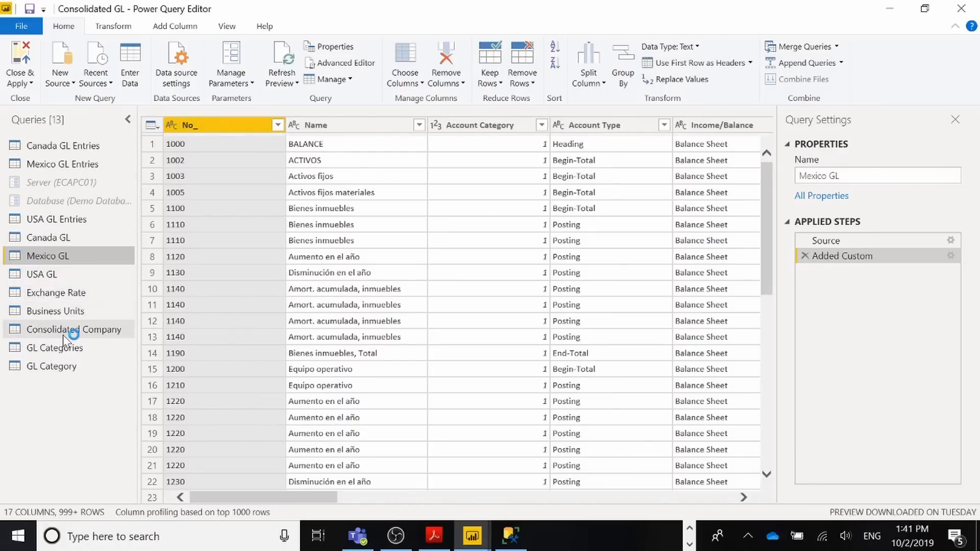
left_click(98, 327)
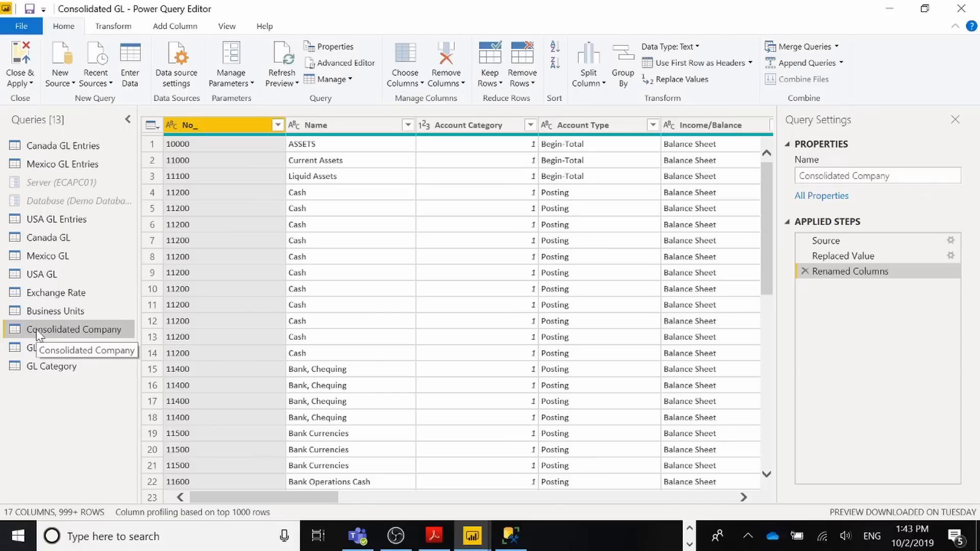
Step: From Canada GL, set up Append Queries as New for three or more tables, adding Canada GL, Mexico GL and USA GL
left_click(78, 243)
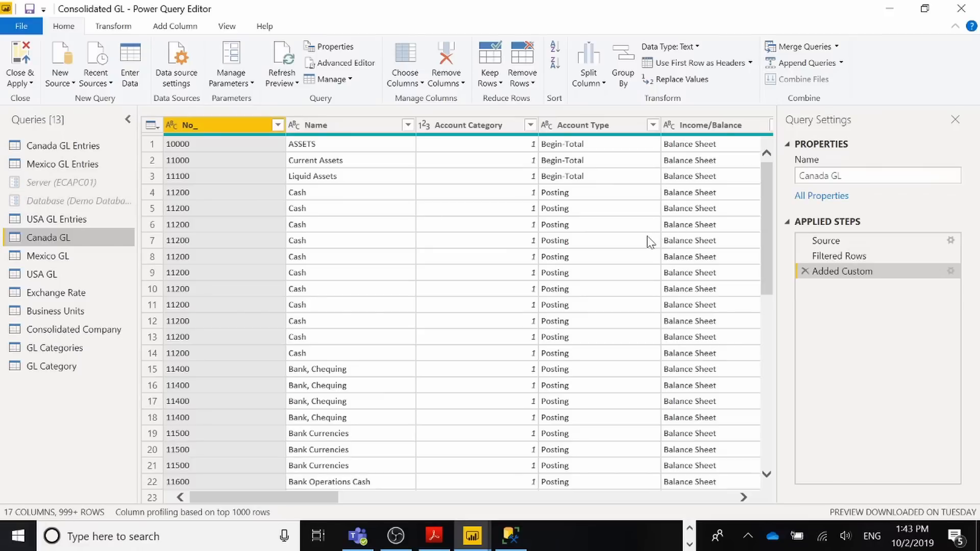
left_click(841, 63)
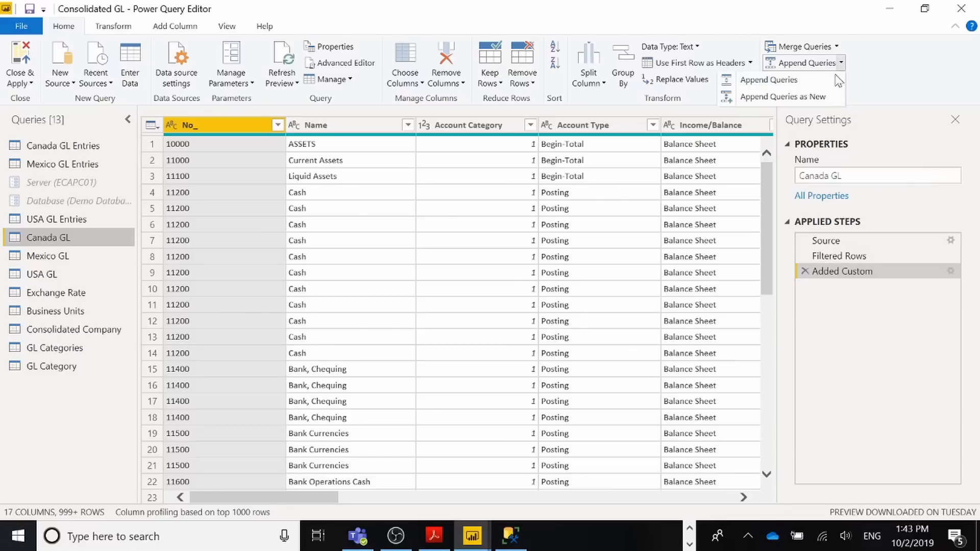
left_click(802, 98)
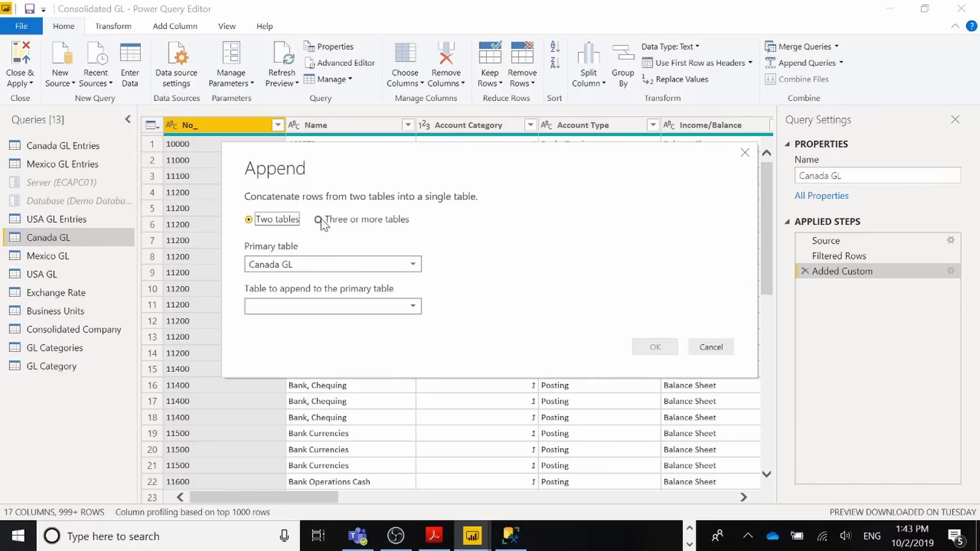
left_click(321, 220)
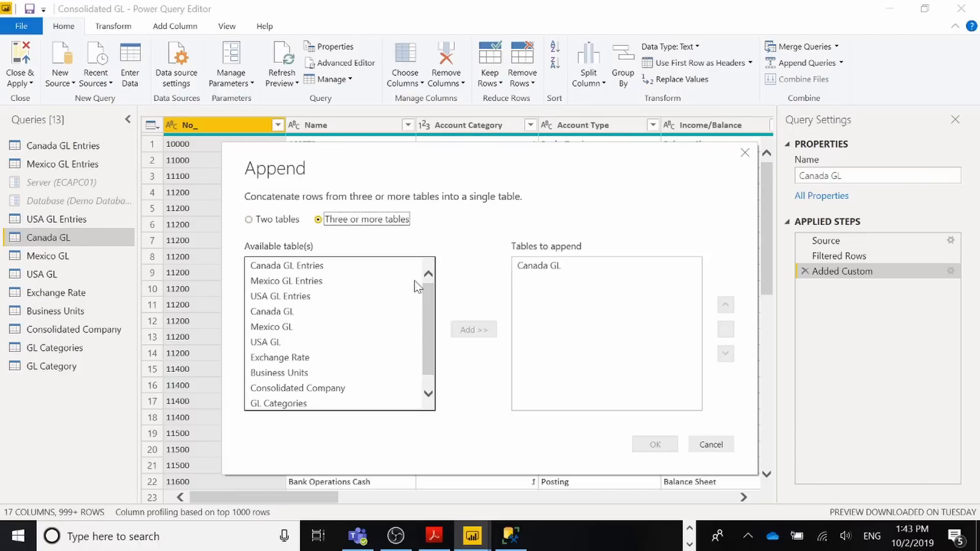
left_click(325, 312)
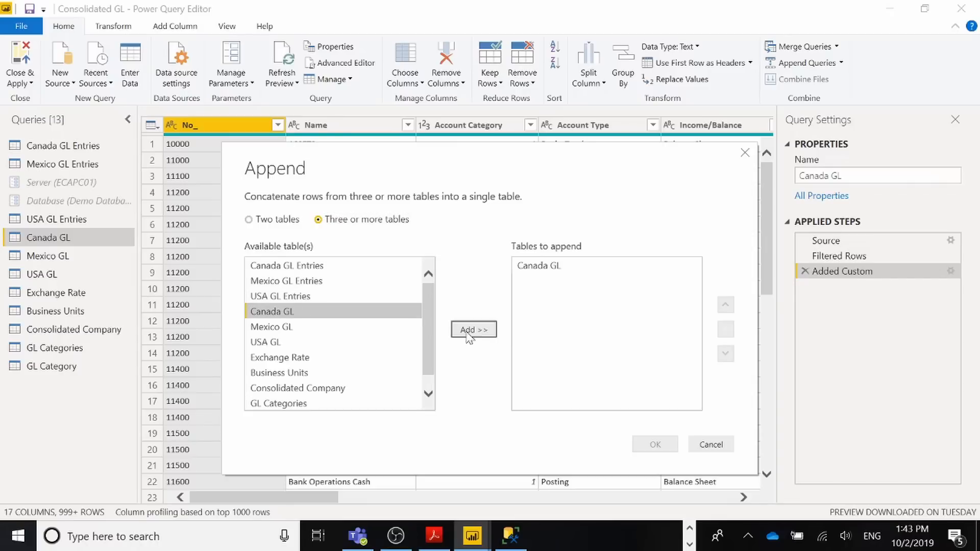
left_click(465, 330)
left_click(354, 327)
left_click(472, 330)
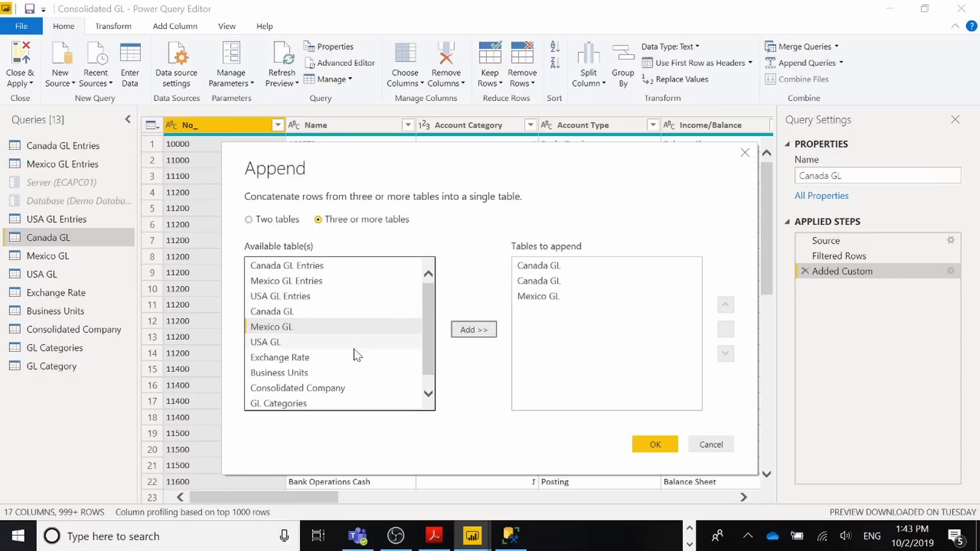
left_click(355, 342)
left_click(485, 331)
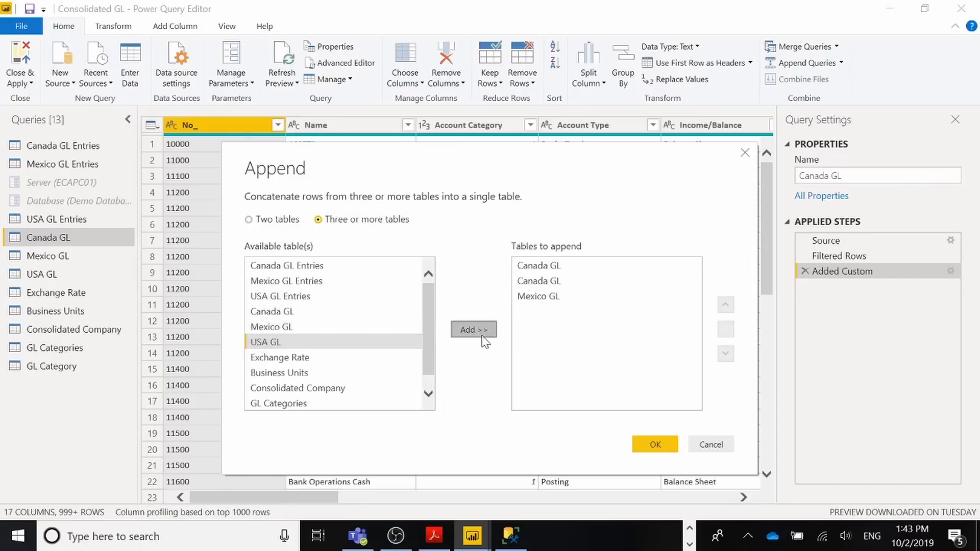
Step: Remove the duplicate Canada GL from the tables to append and cancel the append
left_click(532, 265)
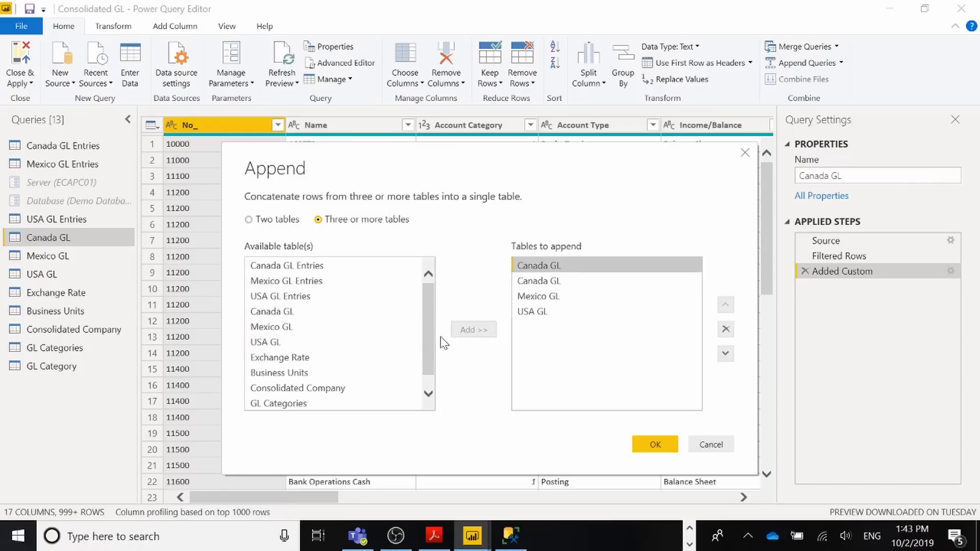
left_click(726, 329)
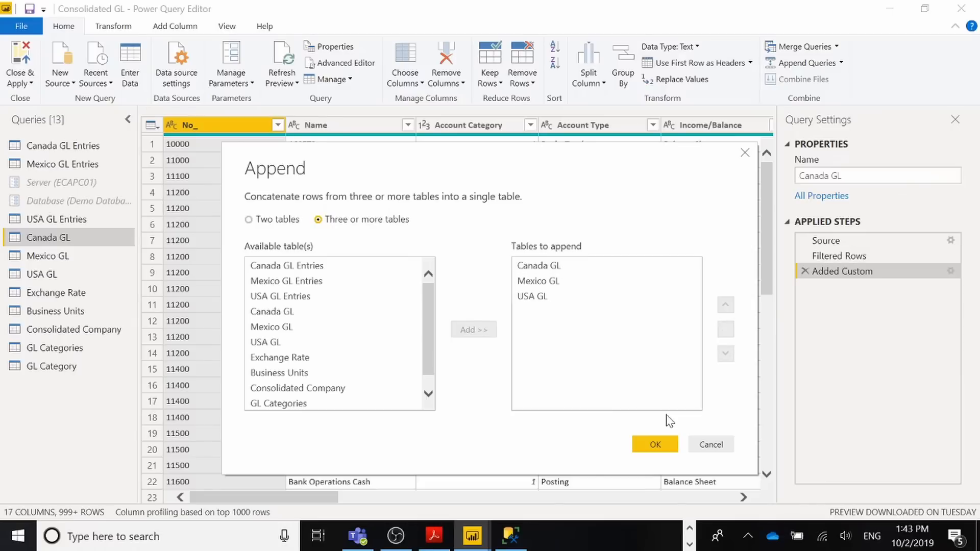
left_click(714, 445)
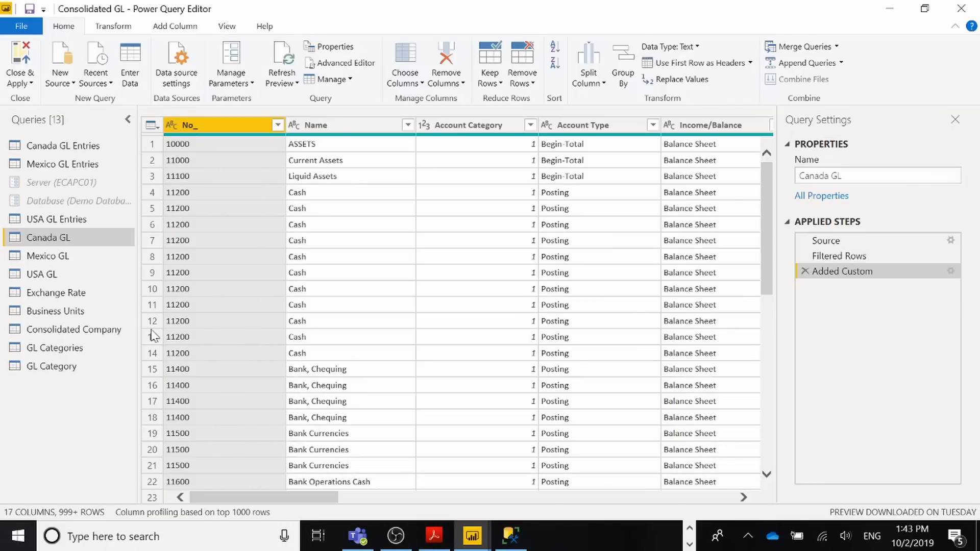
Step: Review the Consolidated Company query, check Canada GL's source SQL without changing it, and return to Consolidated Company
left_click(87, 331)
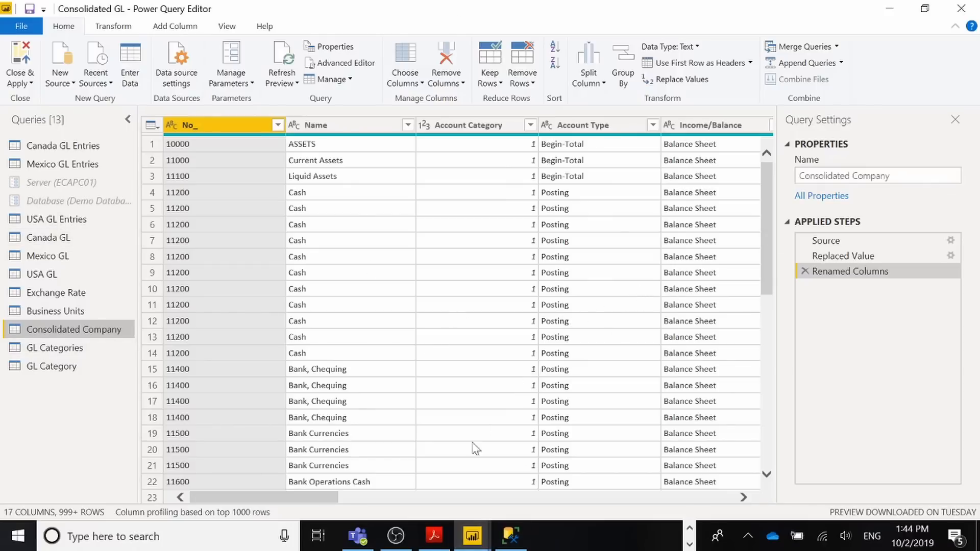
left_click(69, 240)
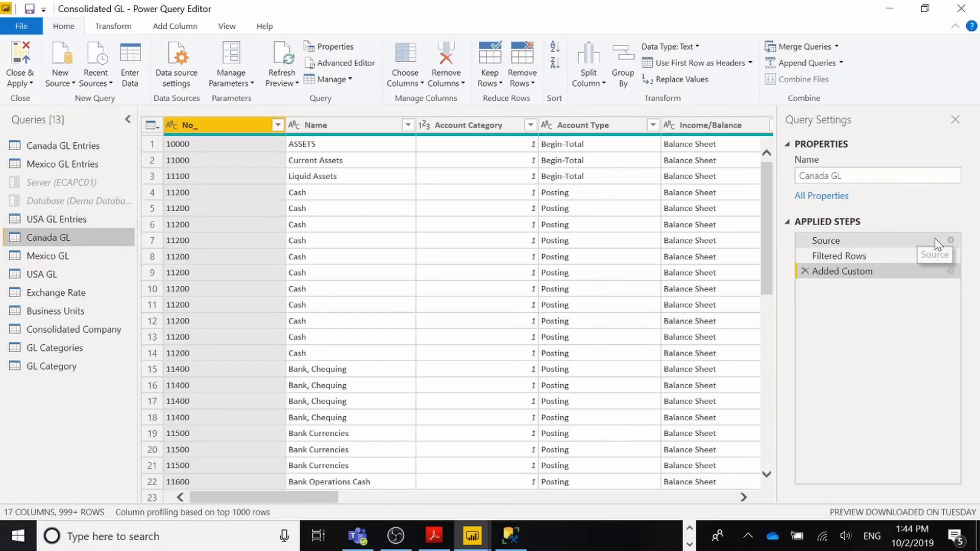
left_click(950, 239)
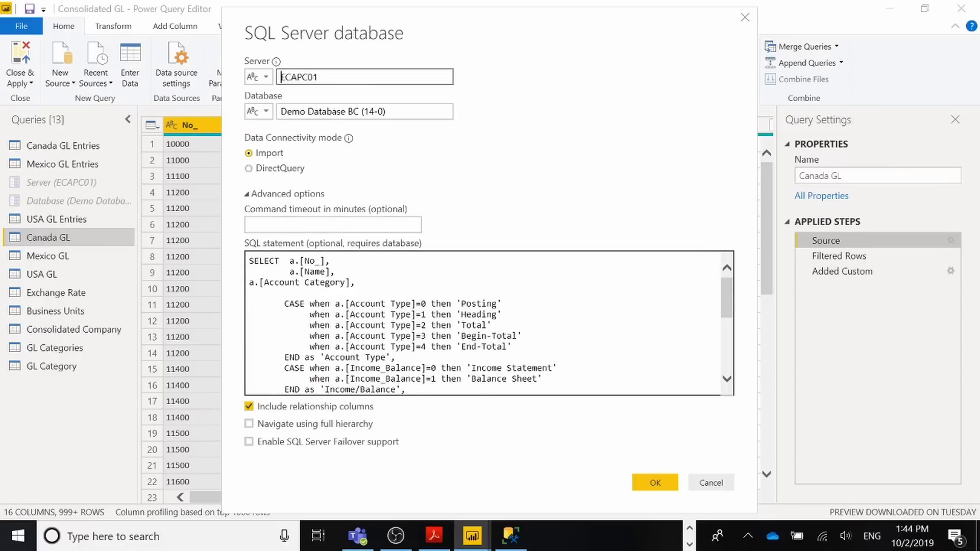
left_click(715, 484)
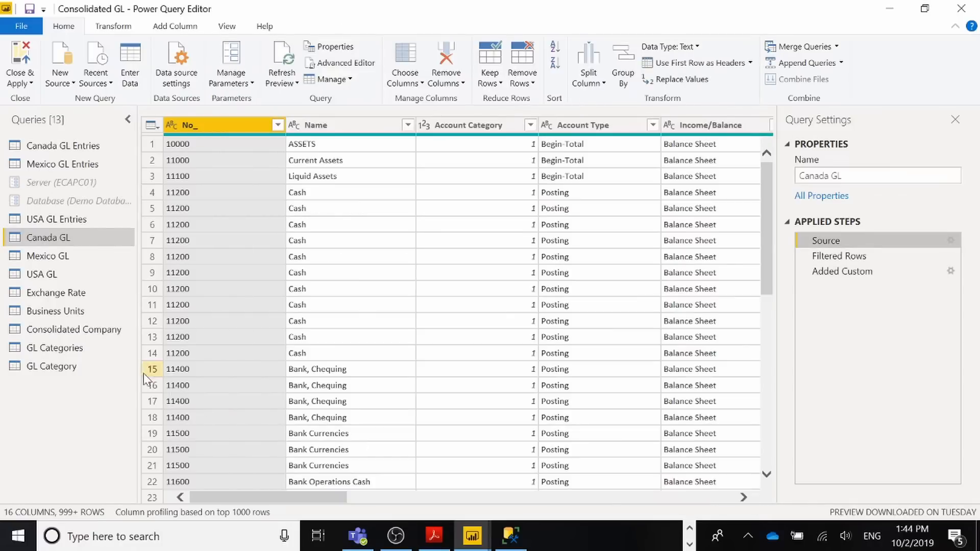
left_click(80, 331)
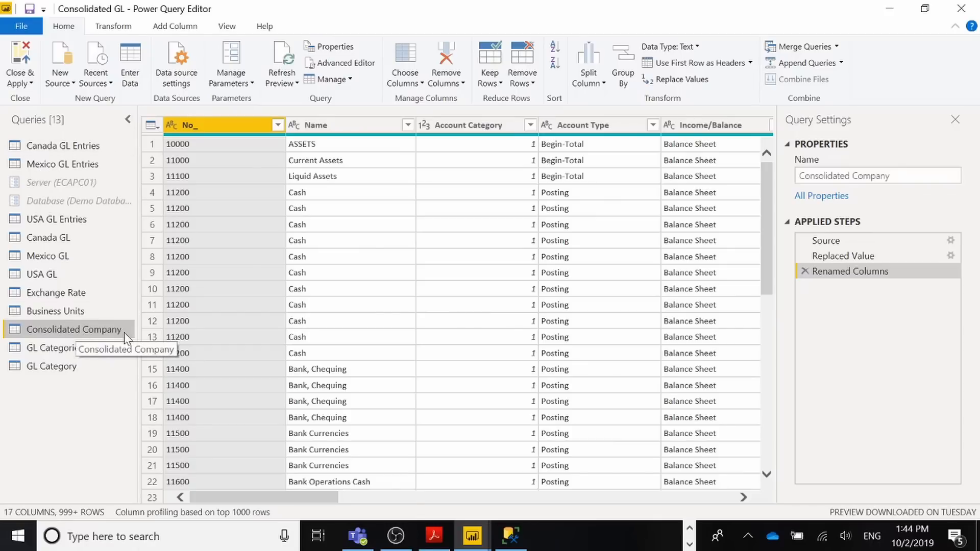
Step: Compare the GL Category and GL Categories queries, and delete the GL Categories query
left_click(61, 372)
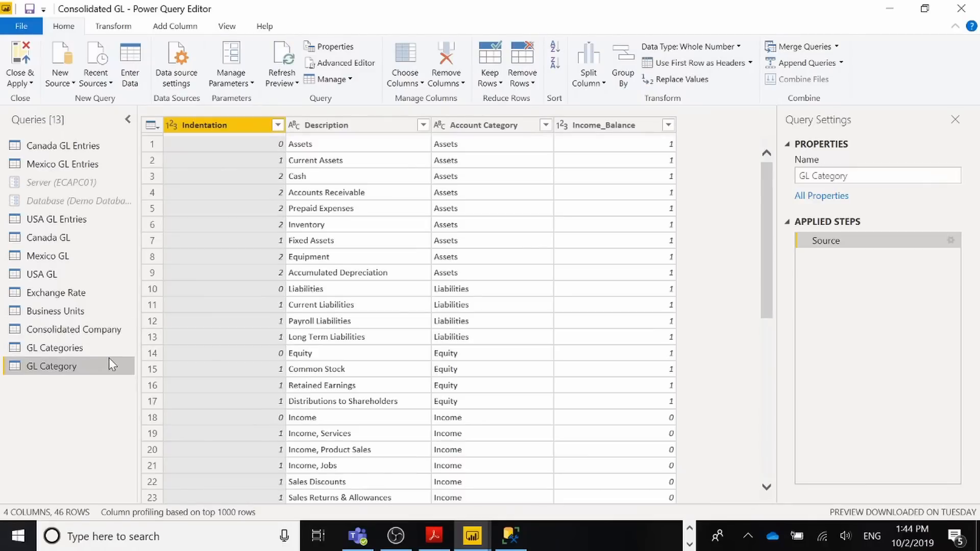
left_click(66, 349)
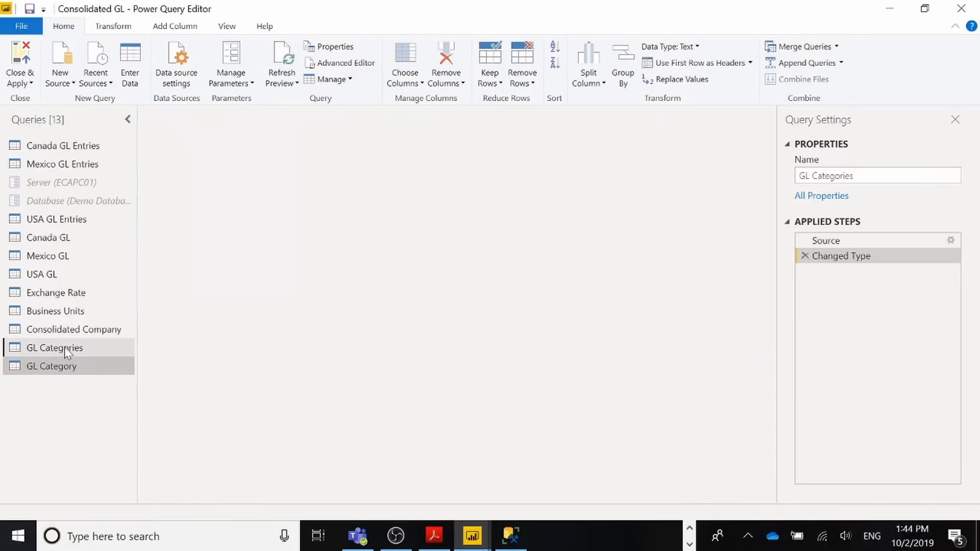
right_click(65, 348)
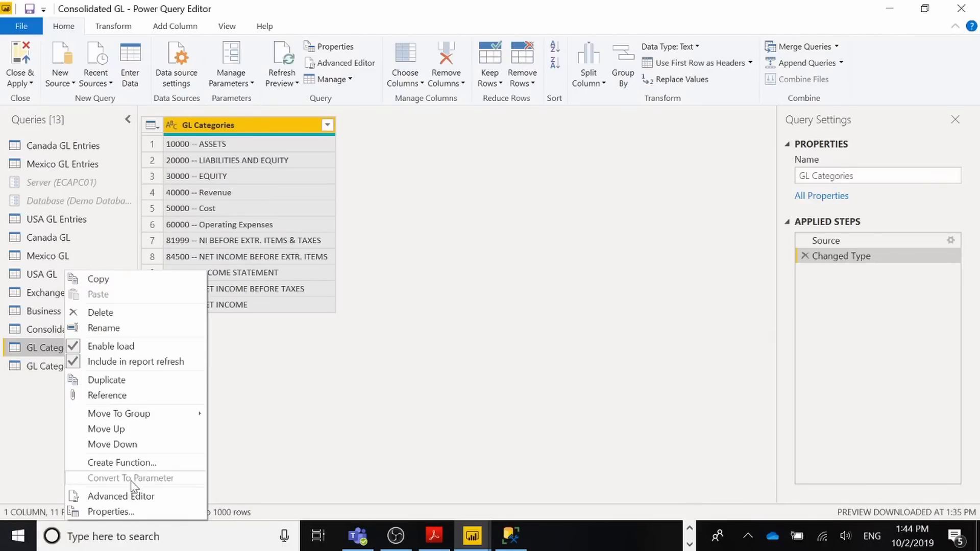
left_click(101, 312)
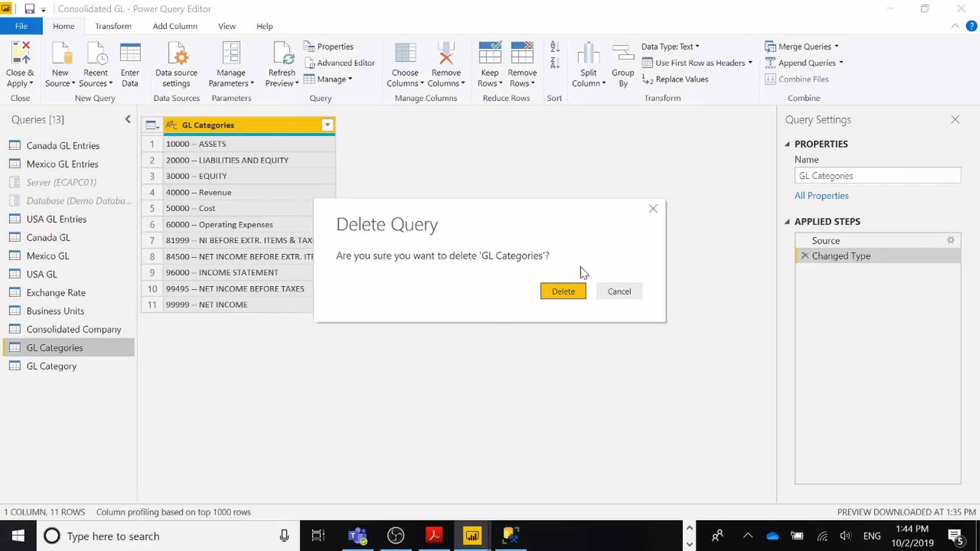
left_click(568, 294)
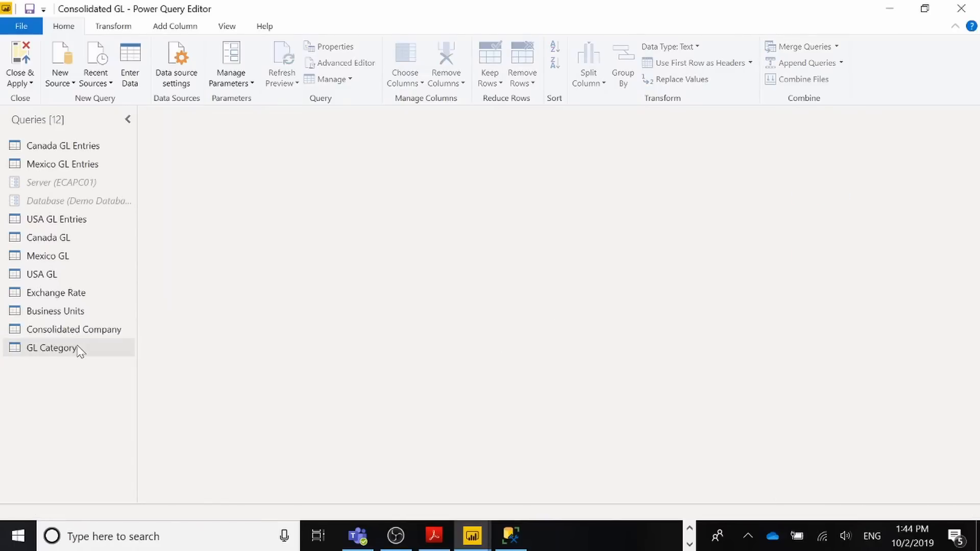
Step: Review the GL Category query's source SQL, examining how its CASE statement maps Account Category numbers to names, and return to the report
left_click(78, 349)
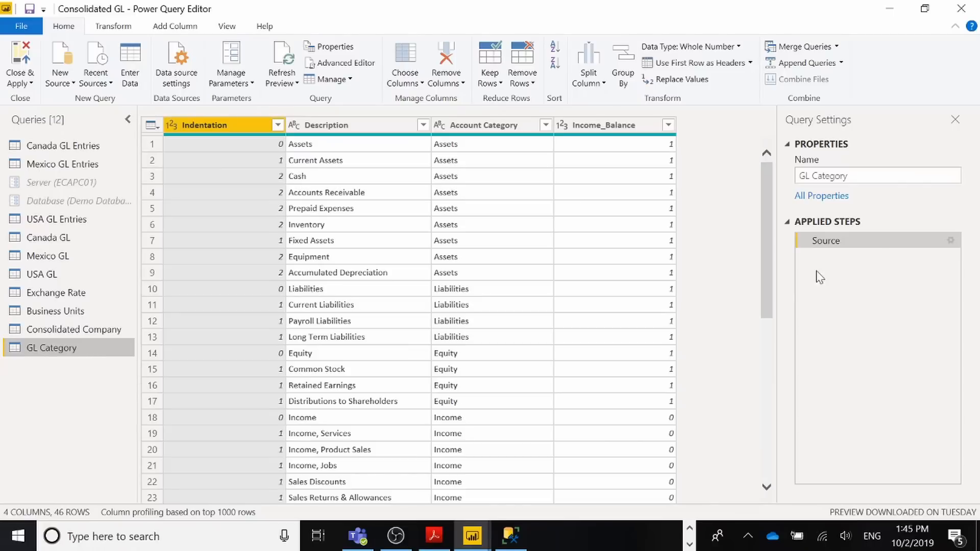
left_click(950, 242)
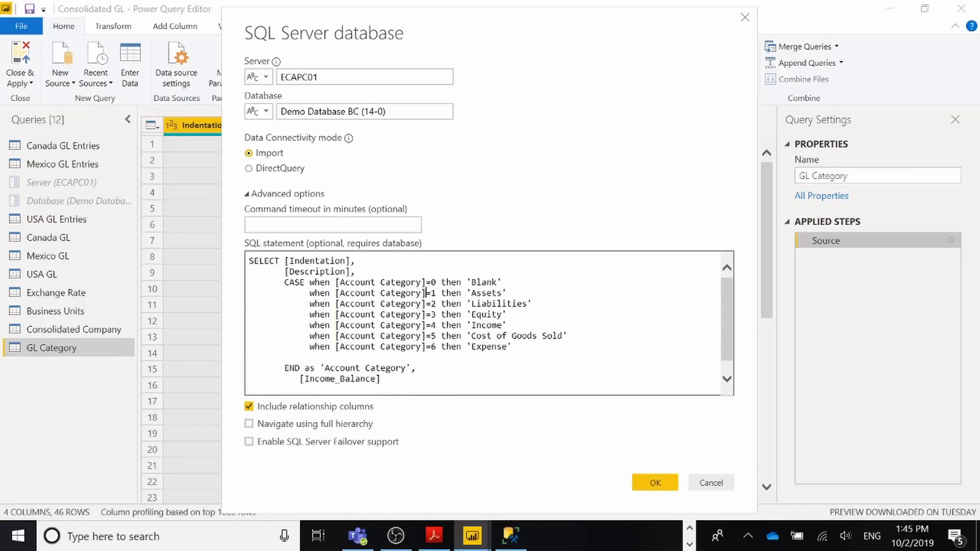
left_click_drag(467, 303, 532, 304)
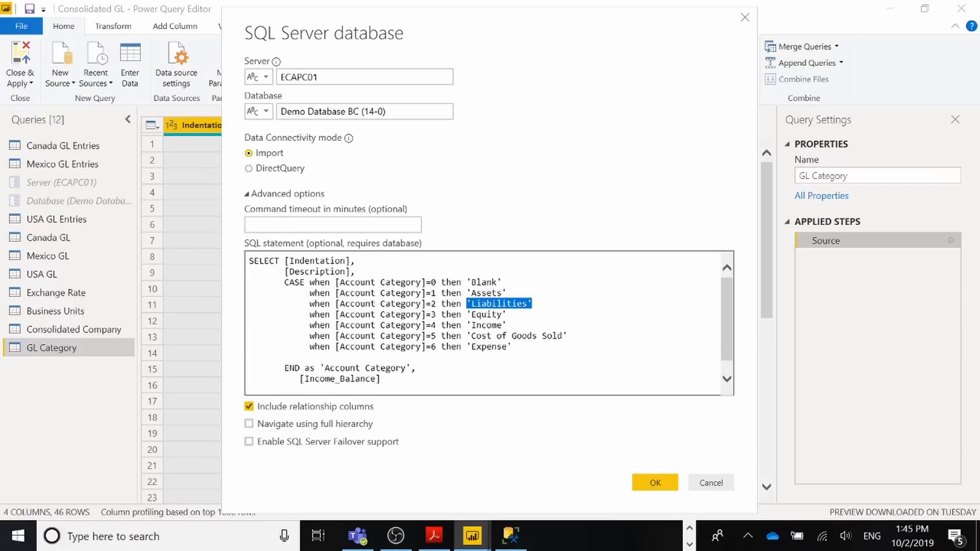
left_click(473, 347)
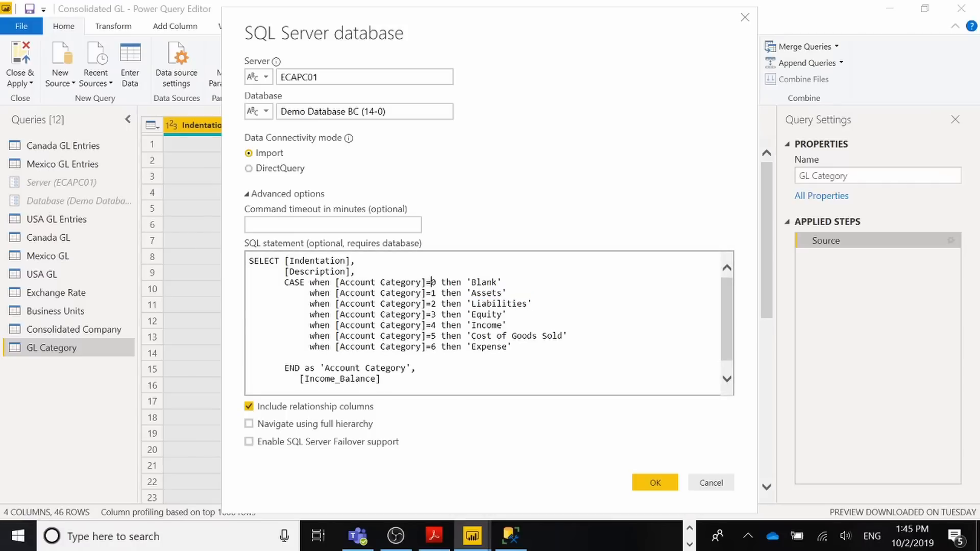
left_click_drag(430, 282, 423, 334)
left_click(424, 334)
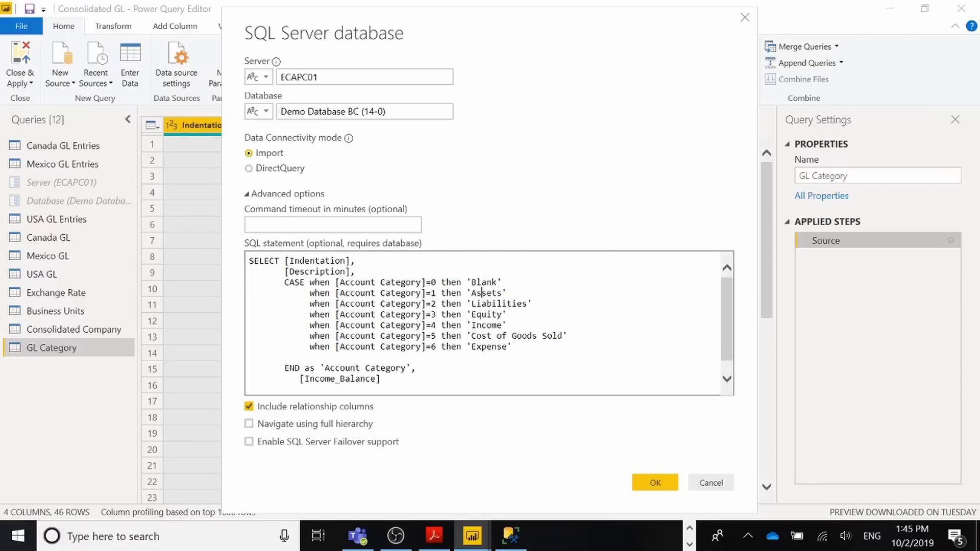
left_click_drag(465, 282, 499, 357)
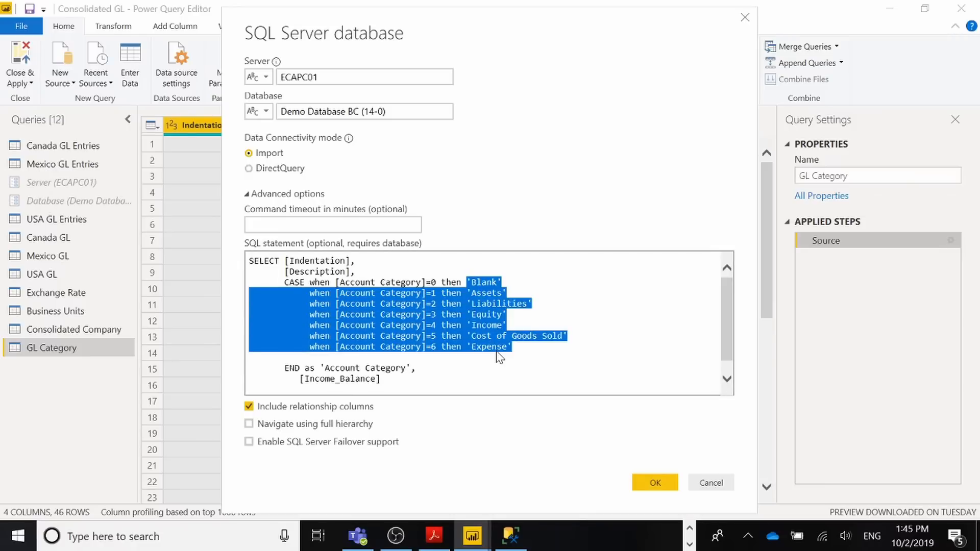
left_click(471, 293)
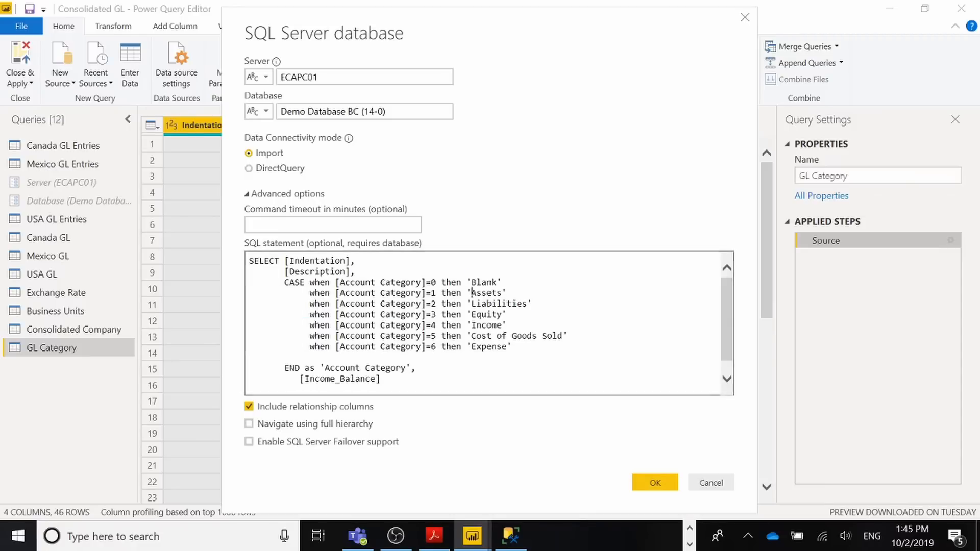
left_click_drag(467, 282, 477, 282)
left_click(477, 282)
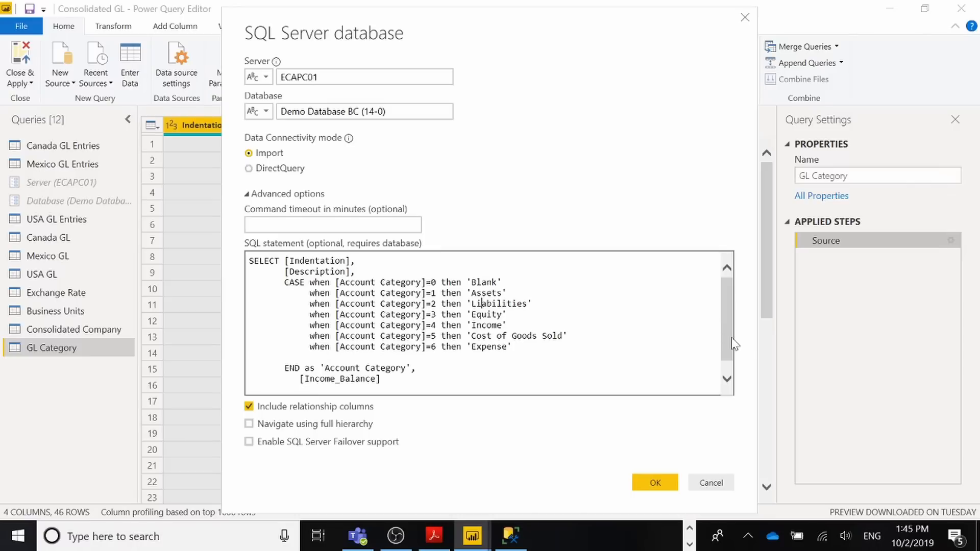
scroll(734, 345, "down", 1)
left_click(655, 482)
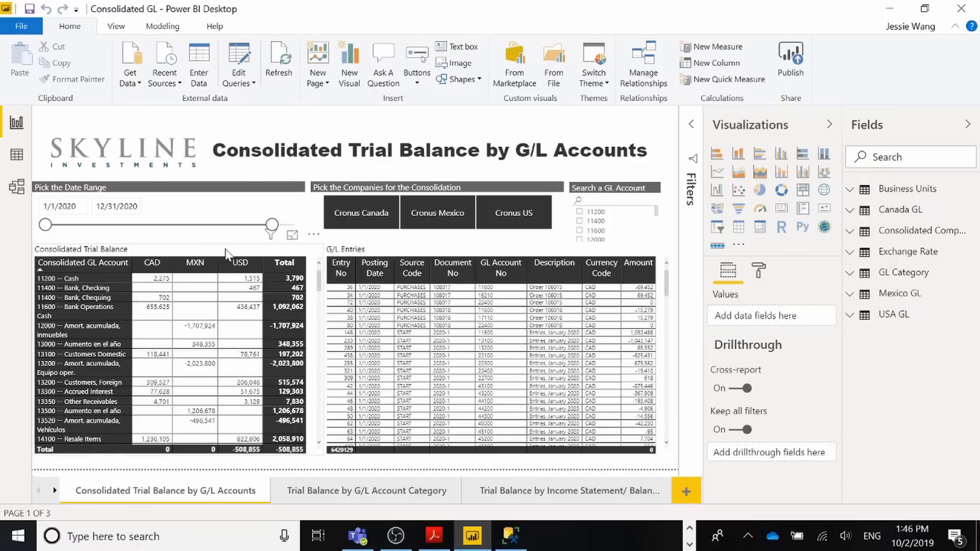
Step: Select the Consolidated Trial Balance matrix and look through the Consolidated Company fields it uses
left_click(229, 261)
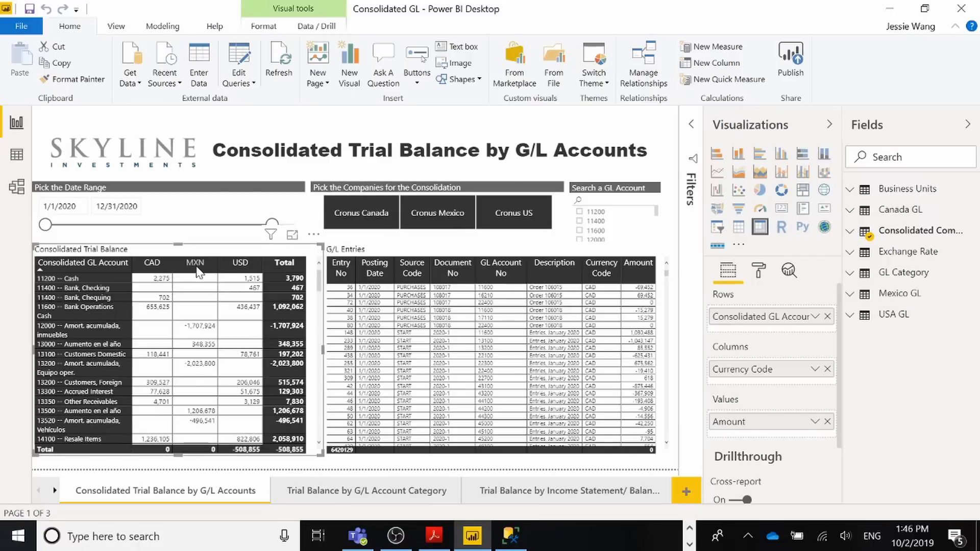
left_click(462, 213)
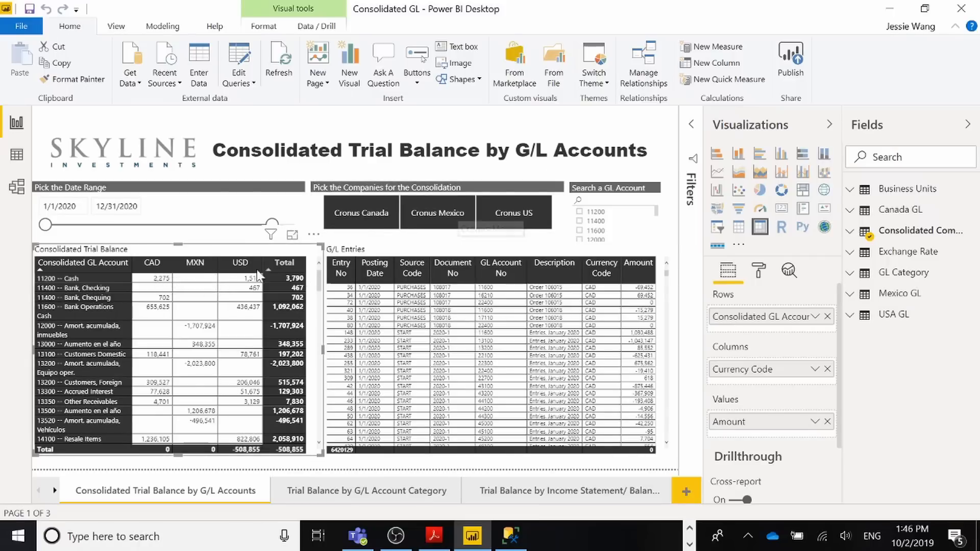
left_click(513, 213)
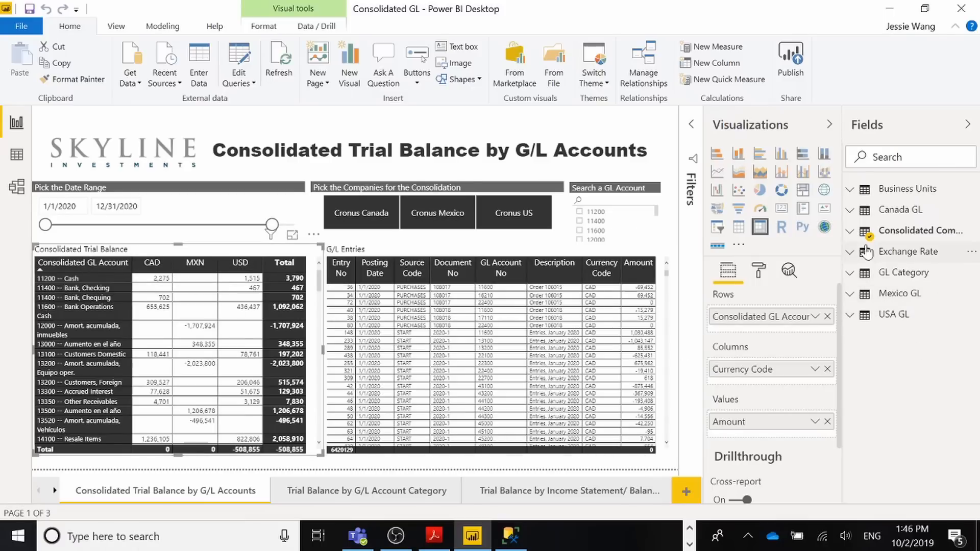
left_click(914, 230)
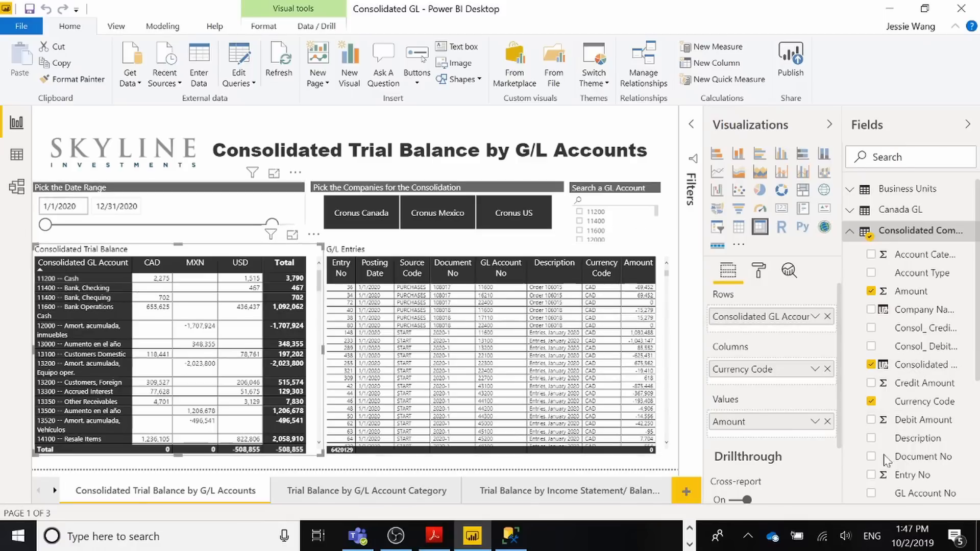
scroll(926, 440, "down", 4)
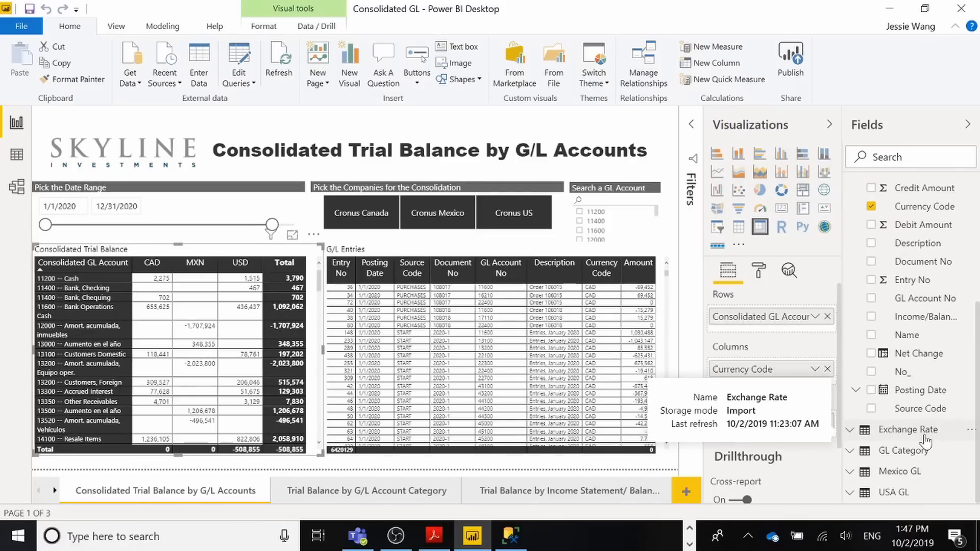
scroll(926, 440, "up", 10)
Step: Inspect the Consolidated GL Account column and its formula in the Consolidated Company table data, and return to the report
left_click(17, 154)
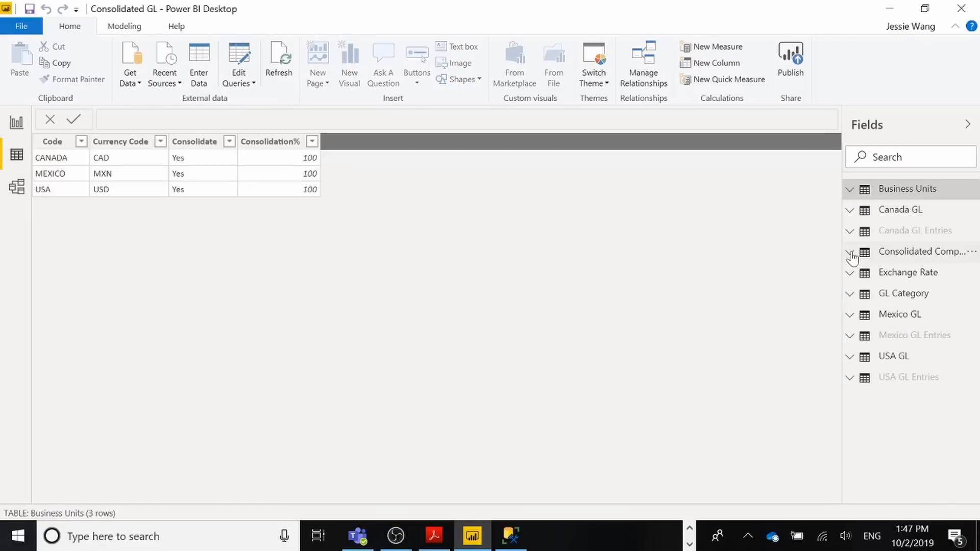
left_click(857, 252)
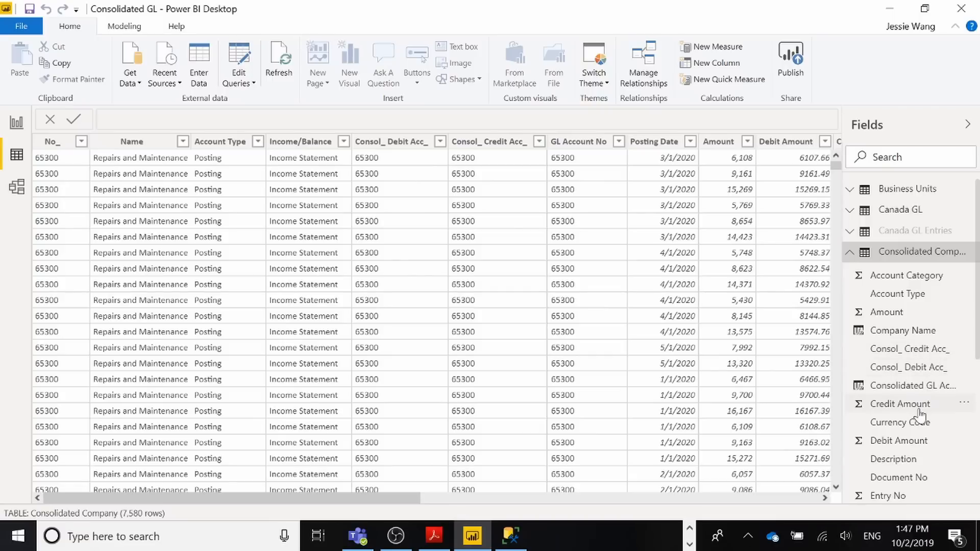
left_click(915, 387)
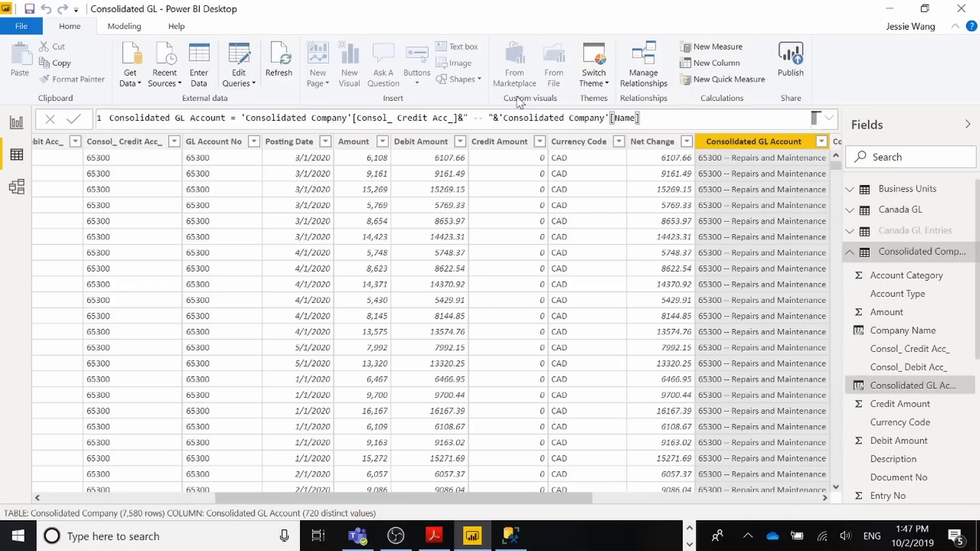
left_click(17, 122)
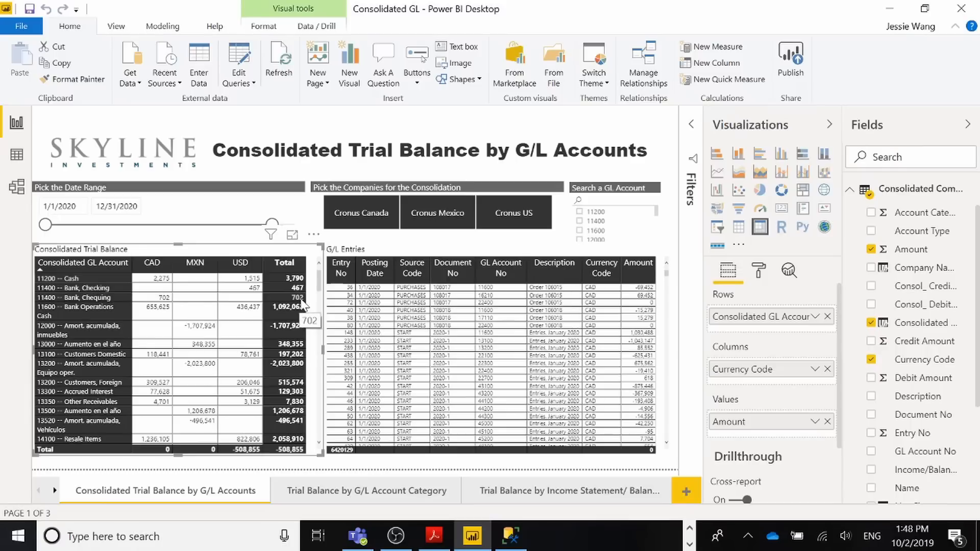
Step: Switch to Acrobat Reader, compare Consolidated Trial Balance Report.pdf side by side with the report matrix, and move the PDF out of view
left_click(434, 536)
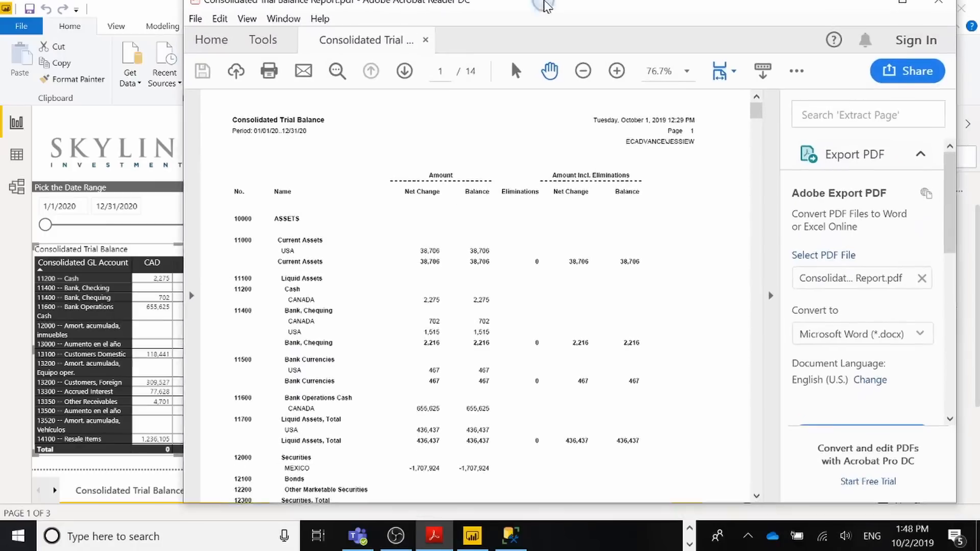
left_click_drag(538, 10, 688, 51)
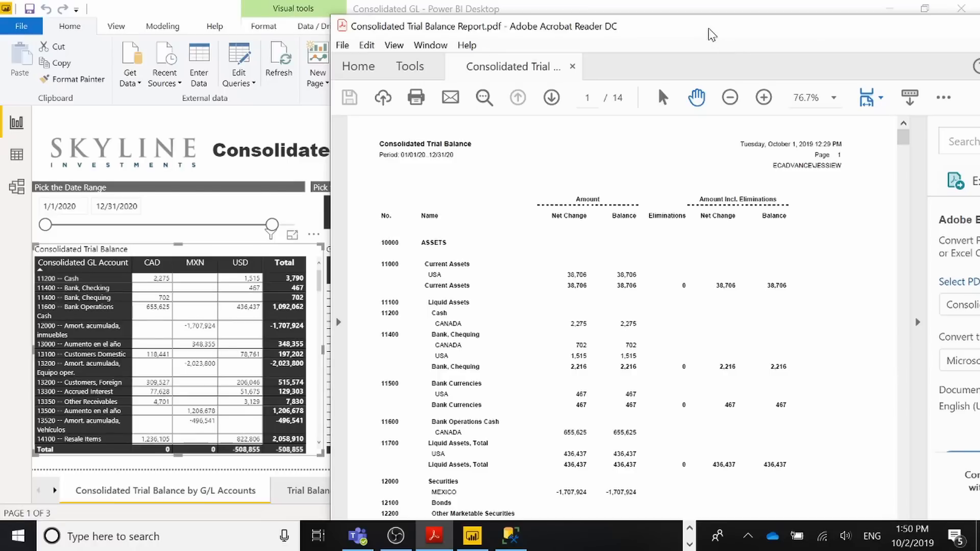
left_click_drag(712, 34, 979, 34)
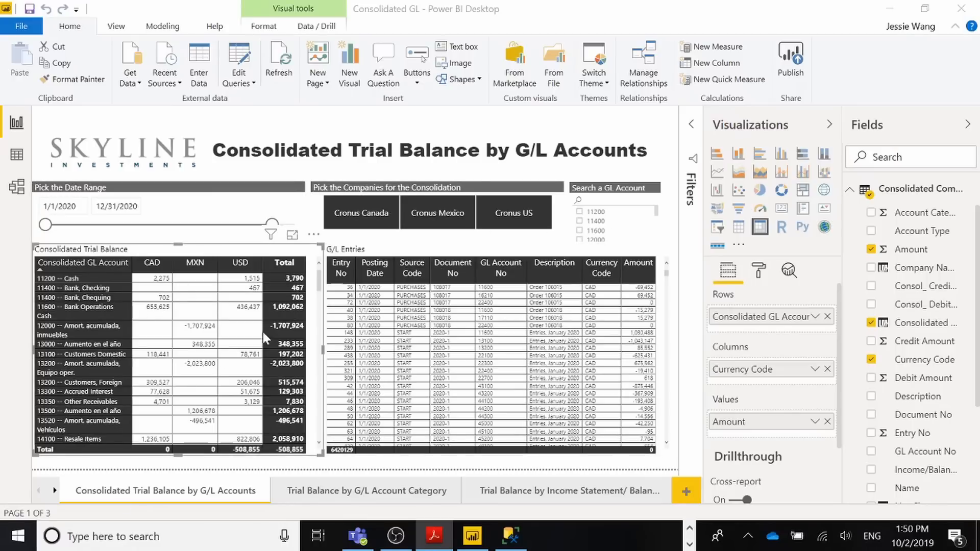
Step: Exclude Cronus Canada from the consolidation and view the G/L entries behind 11400 Bank, Checking and 13200 Amort. acumulada, Equipo oper
left_click(362, 223)
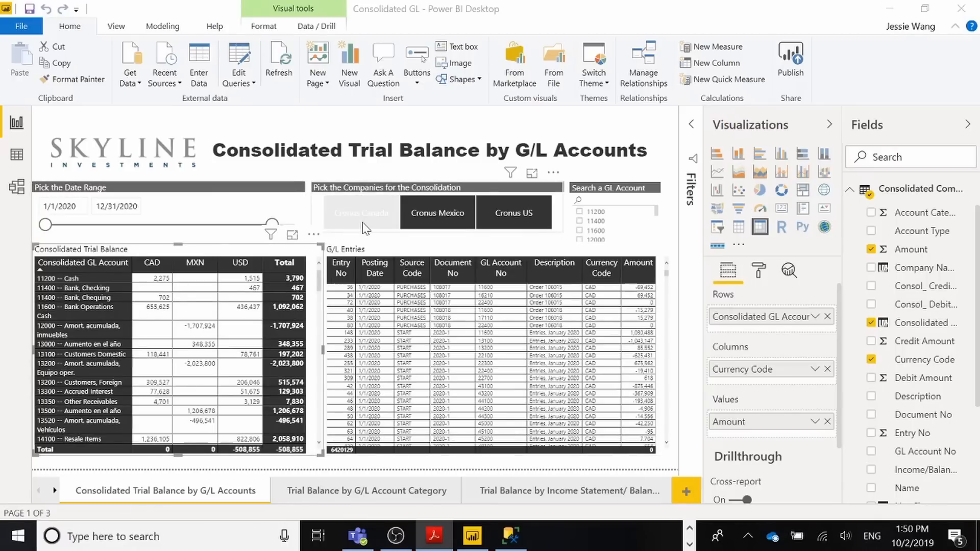
left_click(433, 204)
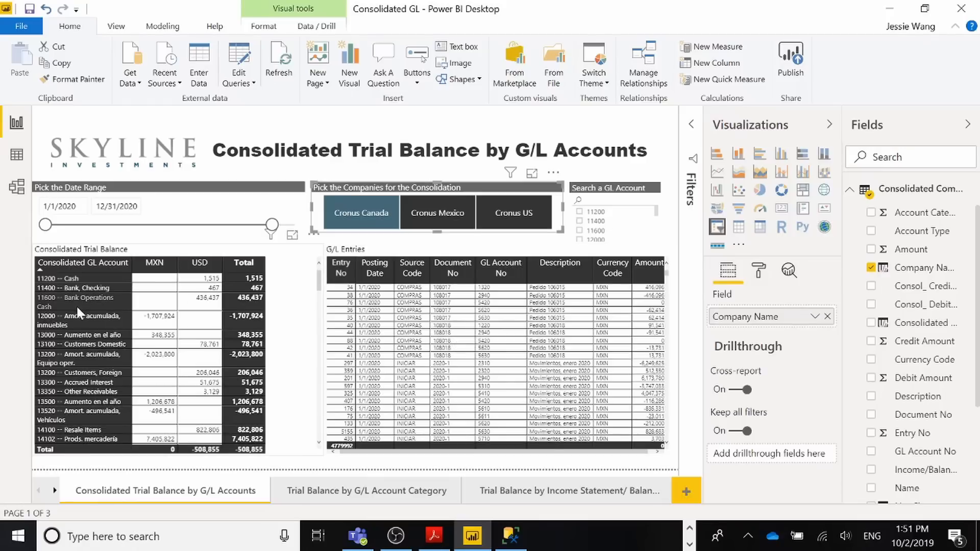
left_click(106, 287)
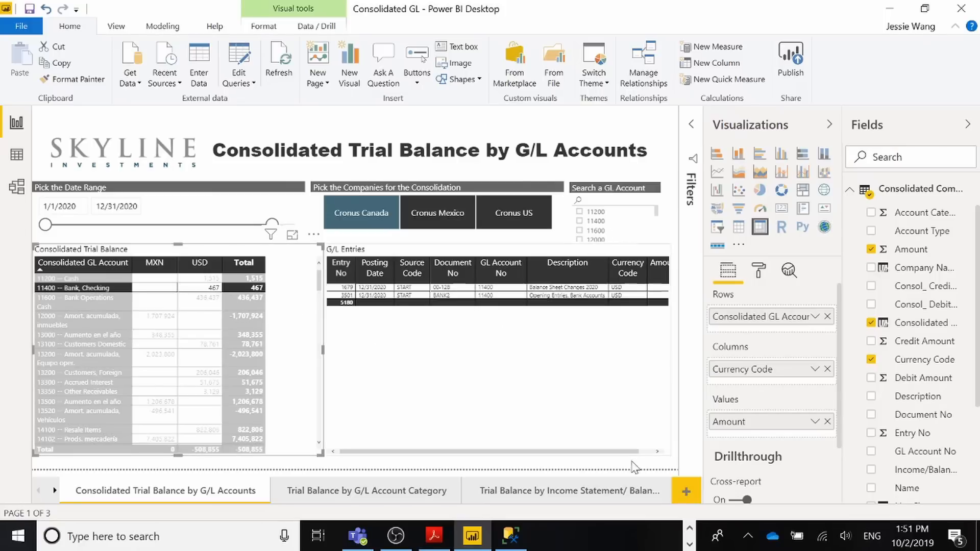
left_click(649, 451)
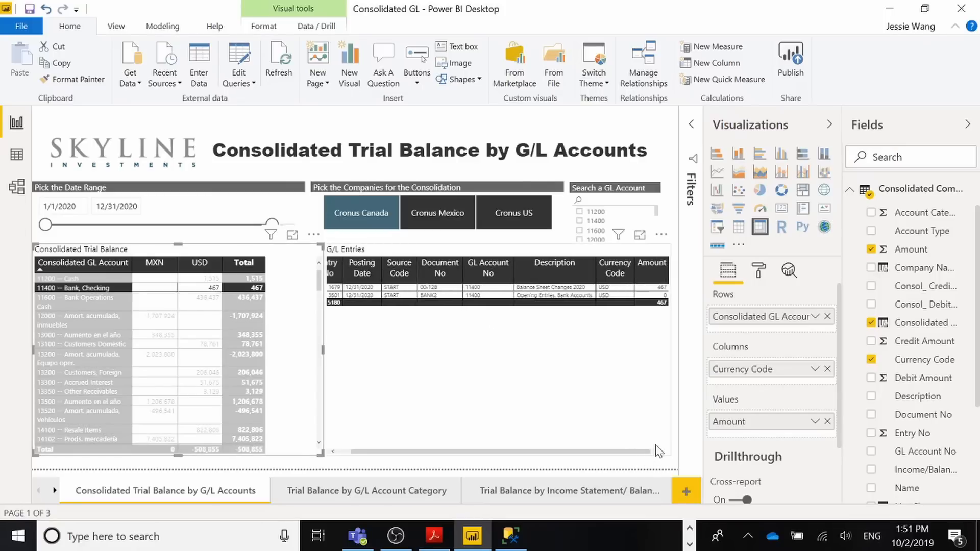
left_click(658, 448)
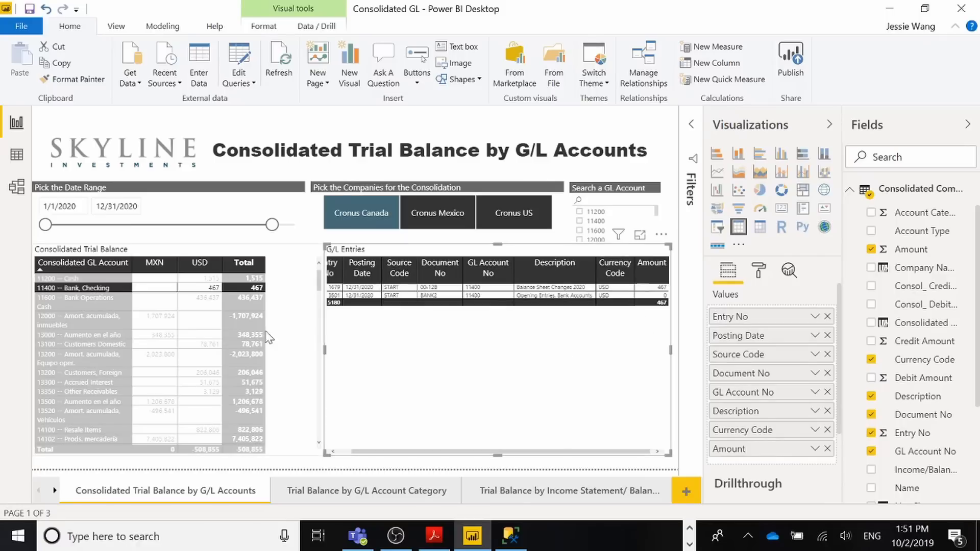
left_click(90, 353)
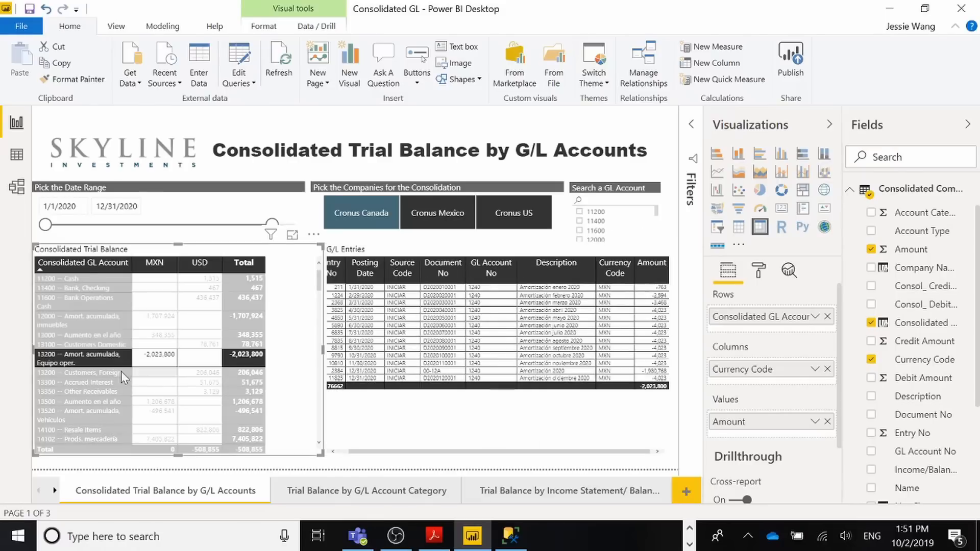
left_click(280, 350)
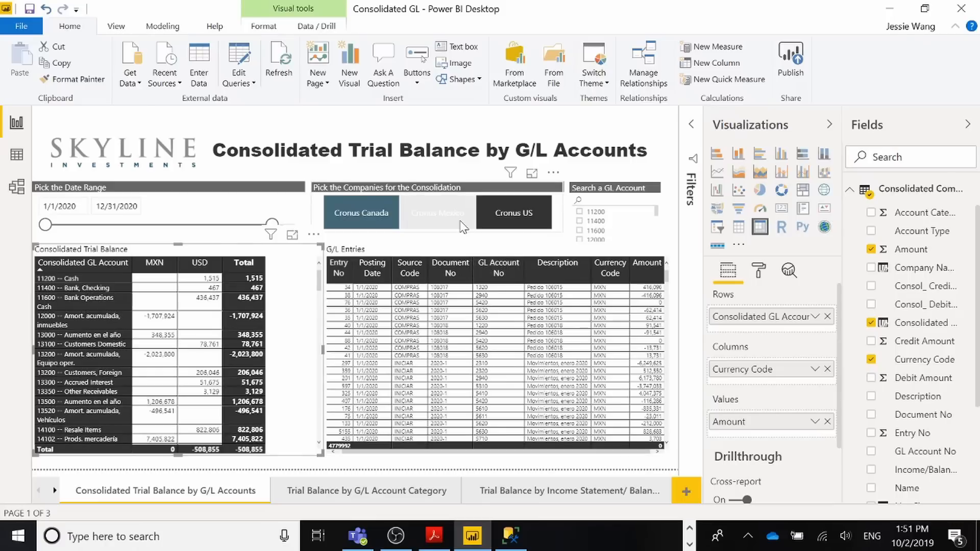
Step: Include Cronus Canada in the consolidation again and filter the report to GL account 11200
left_click(353, 228)
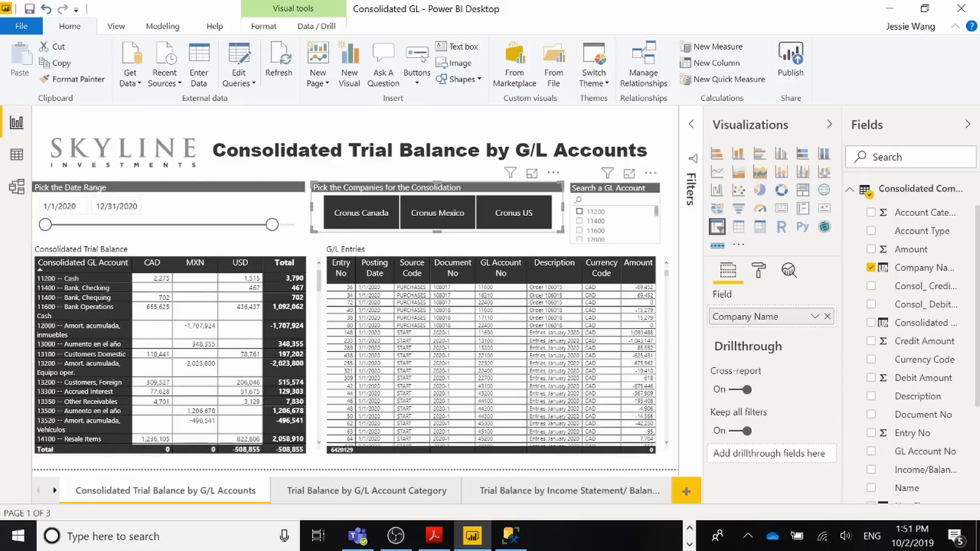
left_click(579, 212)
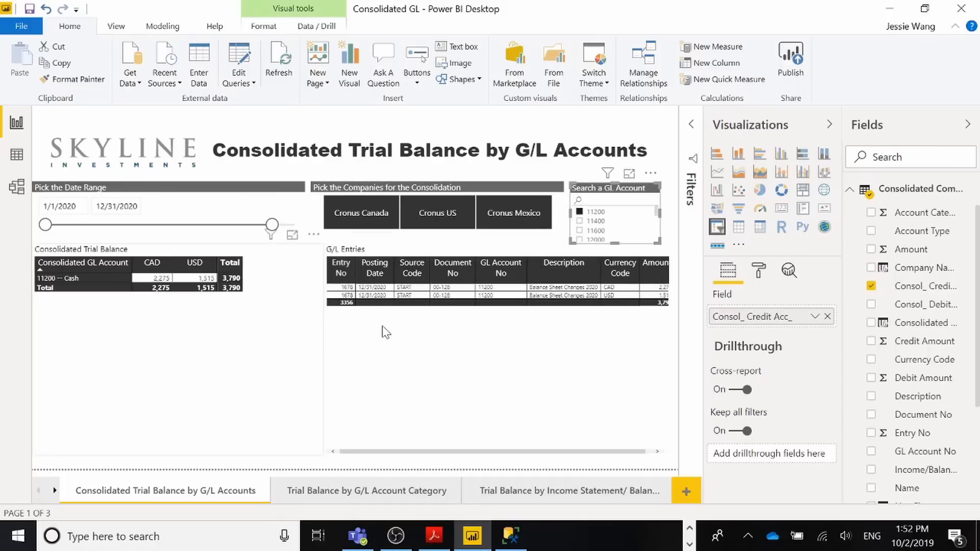
Step: Clear the GL account 11200 filter to bring all accounts back into the consolidated trial balance and G/L entries
left_click(579, 212)
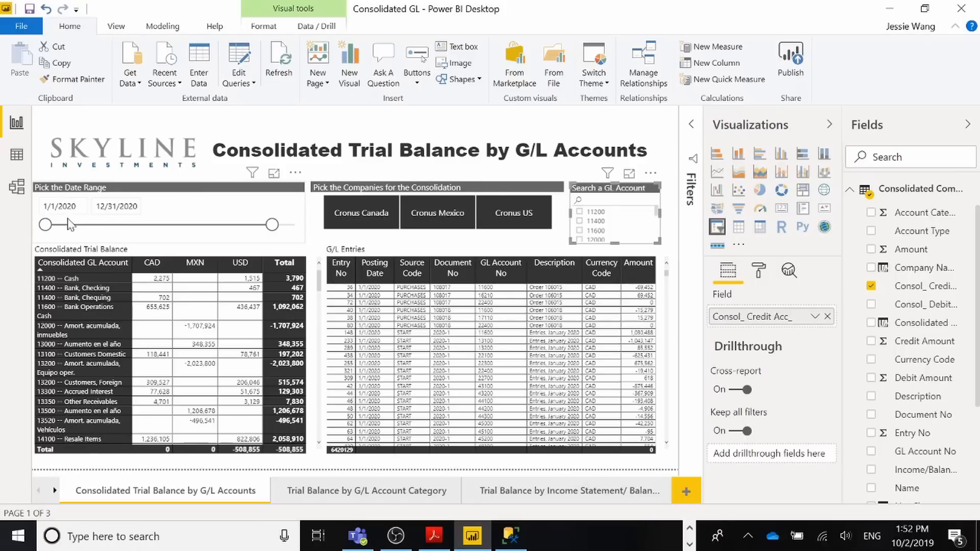
left_click(442, 217)
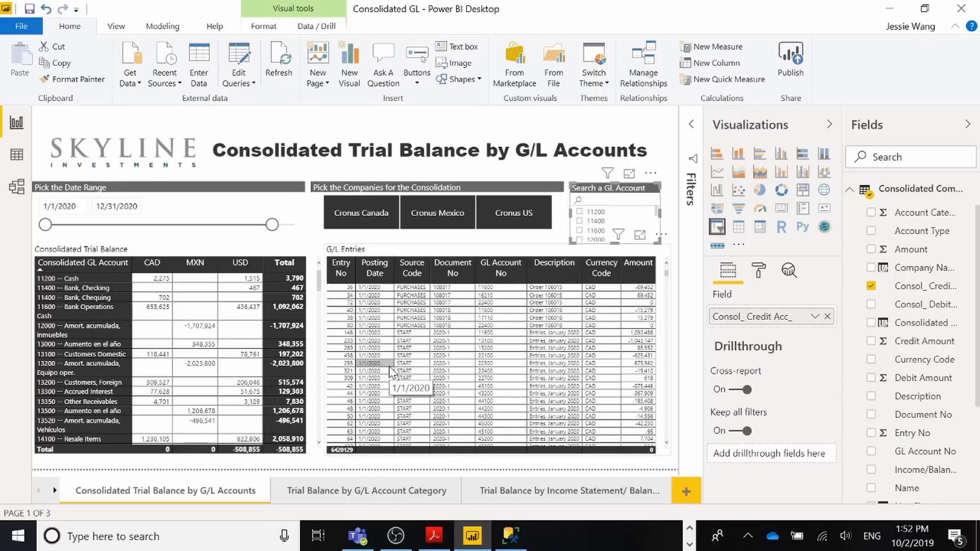
Step: Show the Assets accounts on the Trial Balance by G/L Account Category page and view the amounts of their G/L entries
left_click(362, 496)
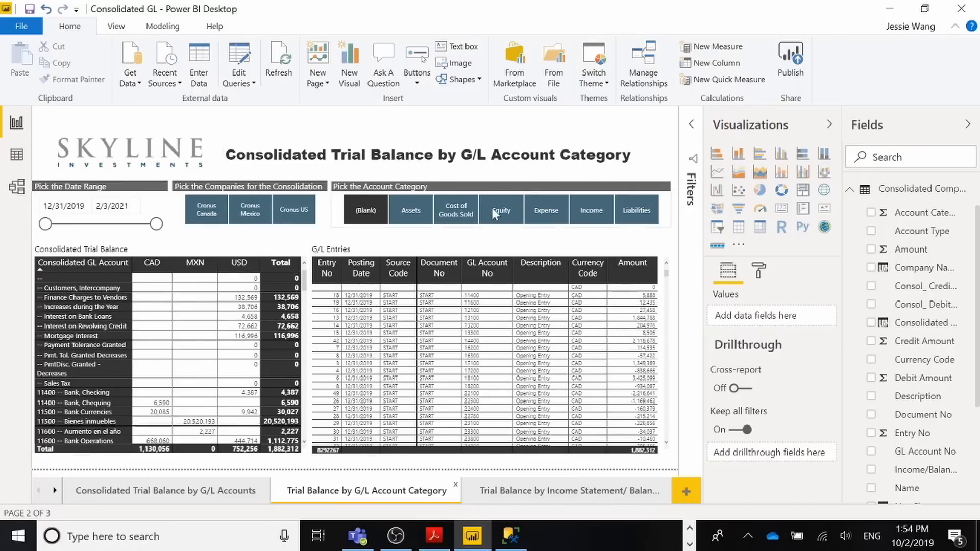
left_click(417, 219)
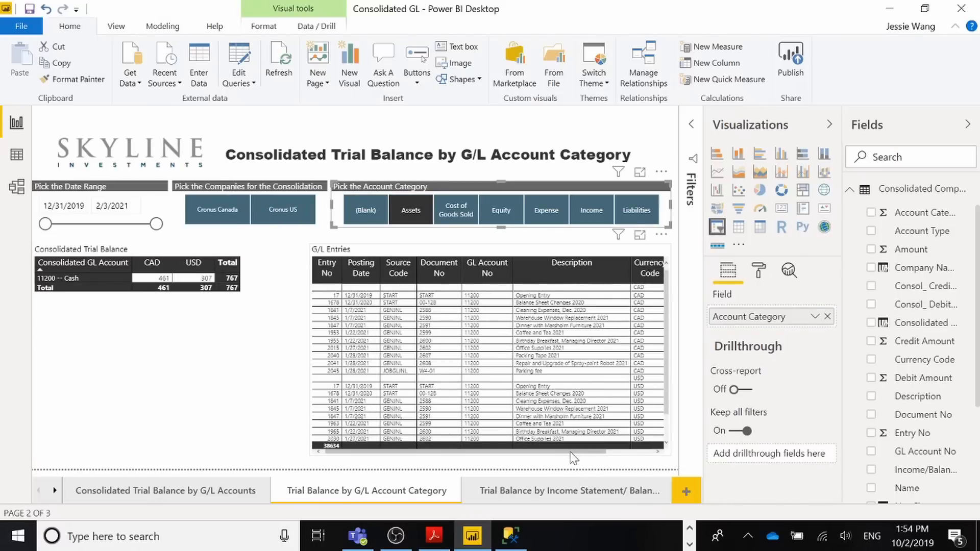
left_click_drag(571, 452, 627, 451)
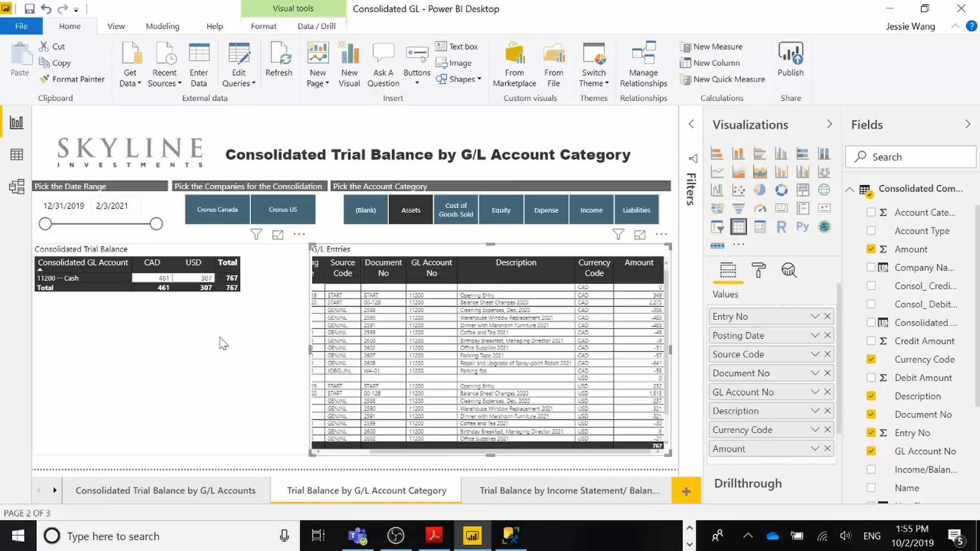
Step: Open the source settings of the Exchange Rate query in the Power Query Editor
left_click(239, 81)
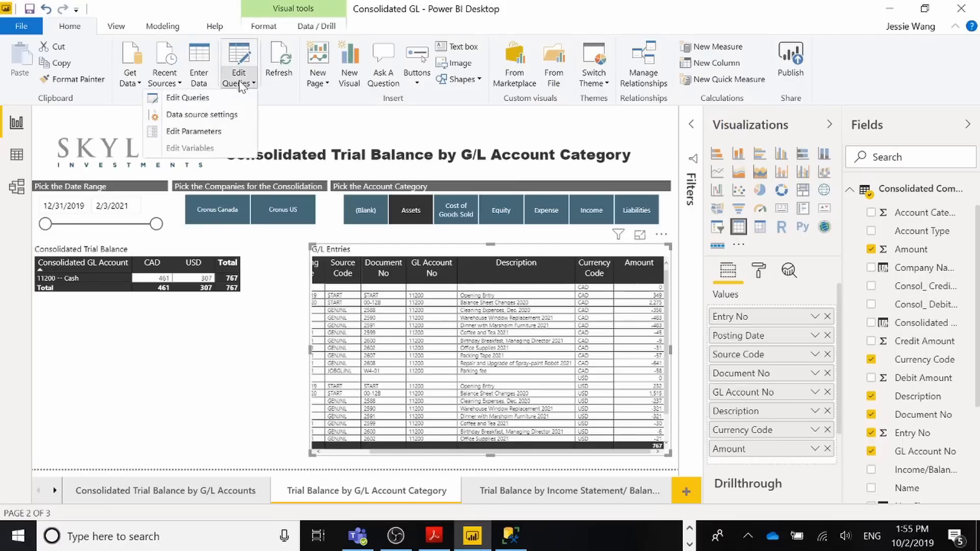
left_click(226, 100)
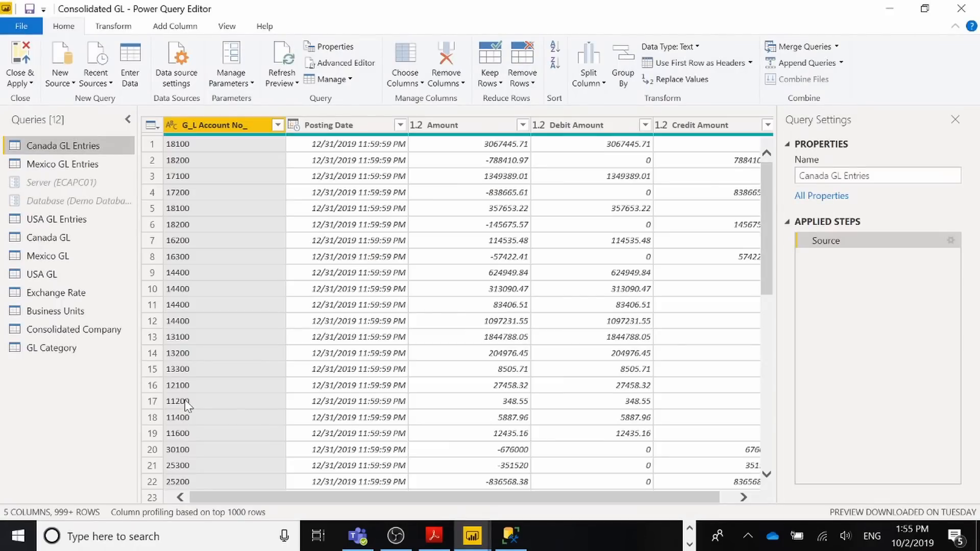
left_click(77, 294)
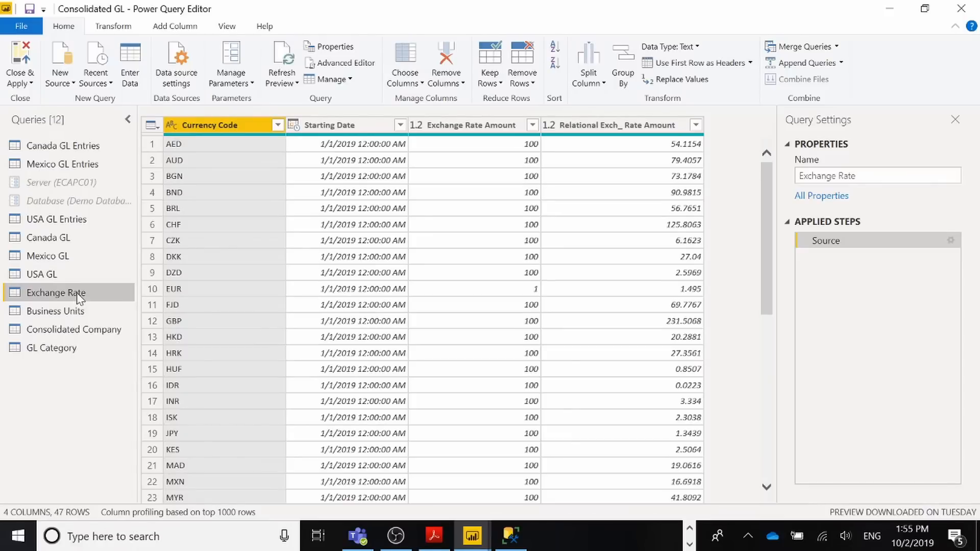
left_click(950, 242)
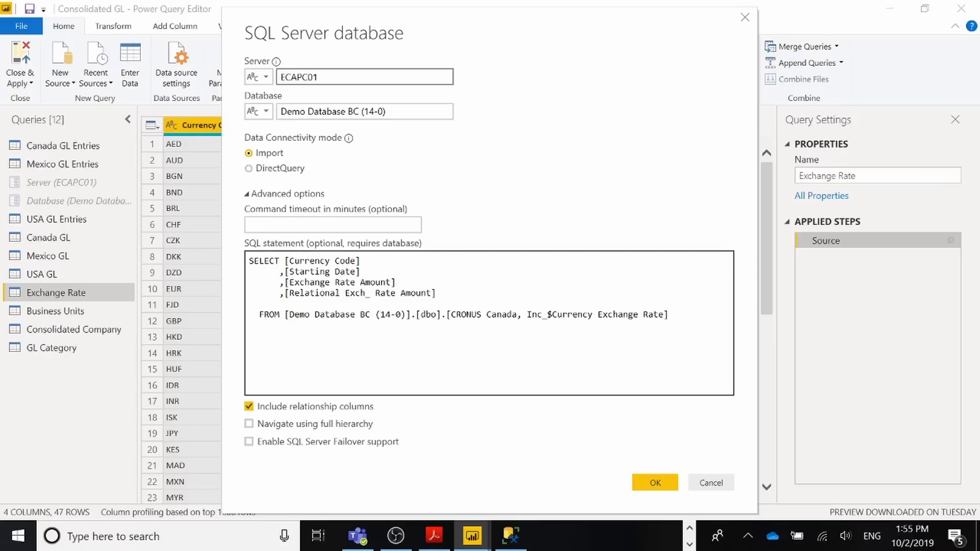
Step: Examine the Exchange Rate SQL statement and its CRONUS Canada, Inc_ source company, cancel the source settings unchanged, and return to the report
key("ctrl+a")
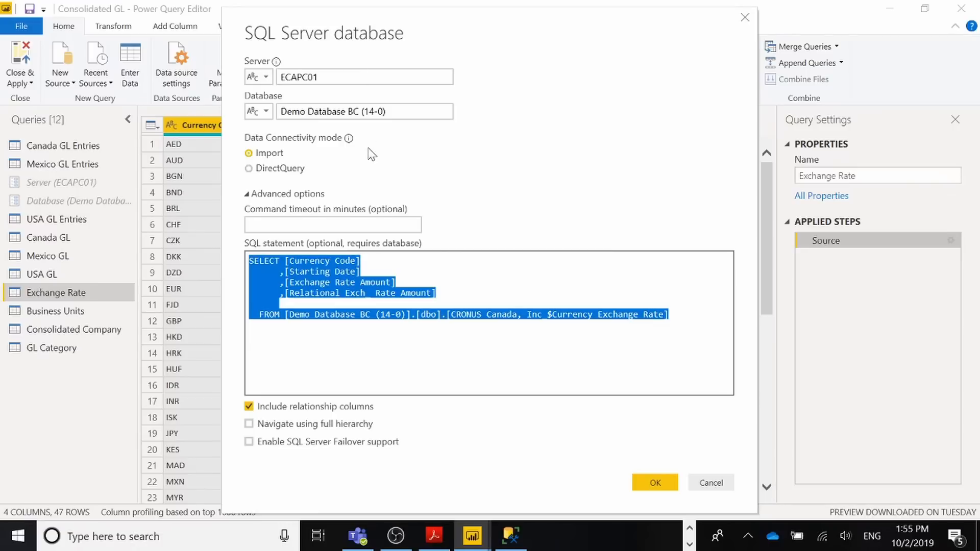
left_click(387, 331)
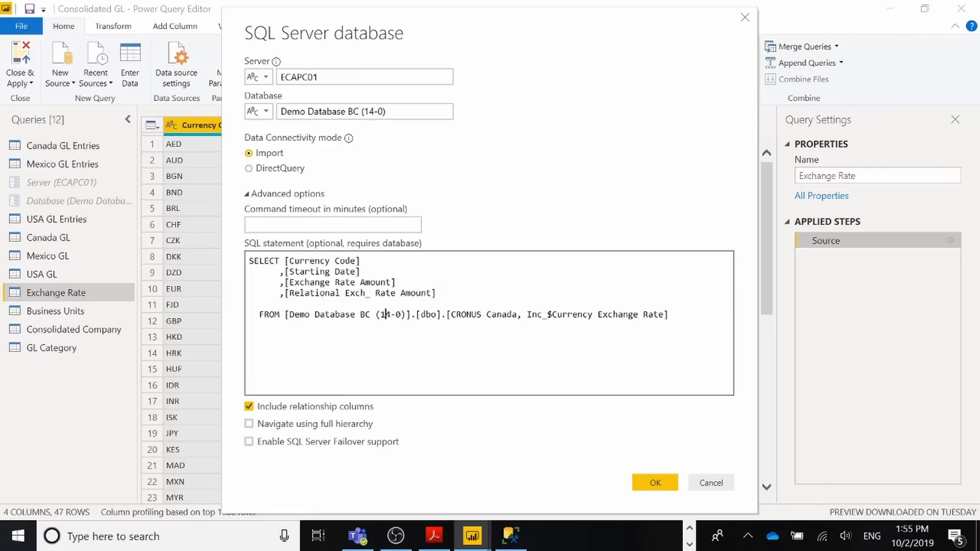
left_click_drag(450, 315, 517, 315)
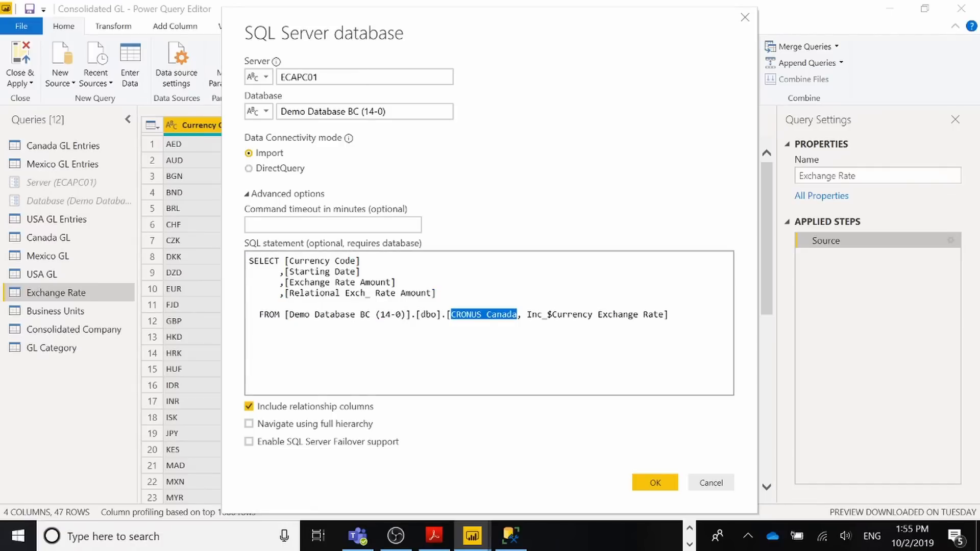
left_click(493, 334)
left_click_drag(450, 315, 547, 317)
left_click(487, 315)
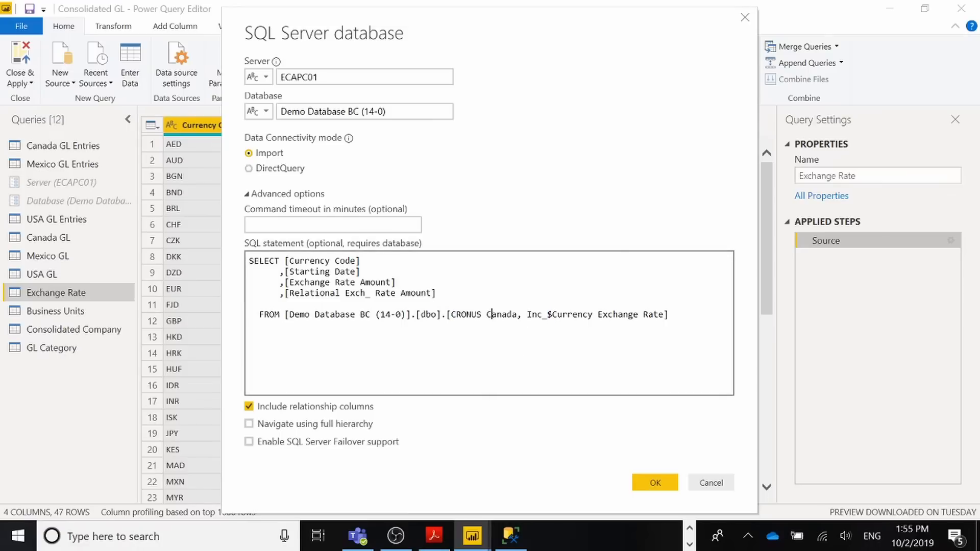
left_click_drag(450, 315, 538, 327)
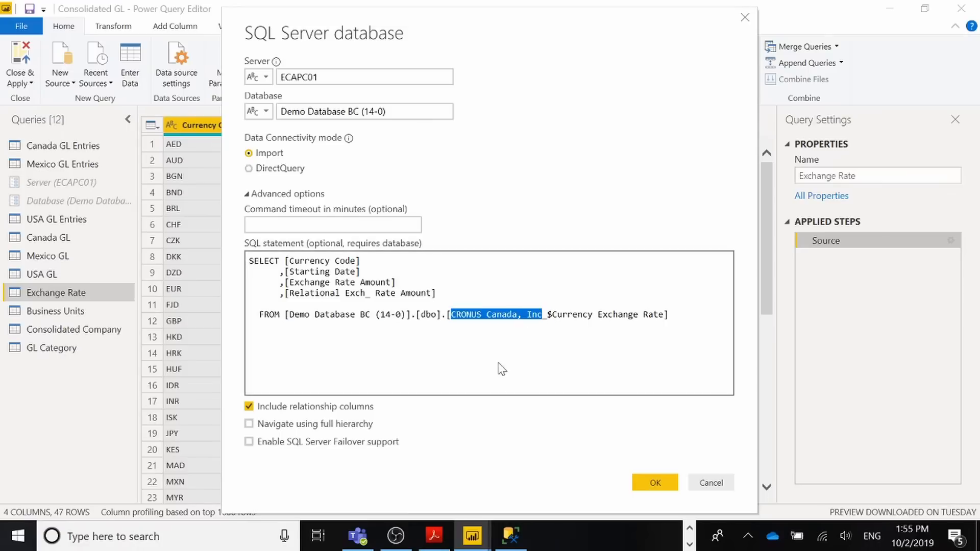
left_click(499, 365)
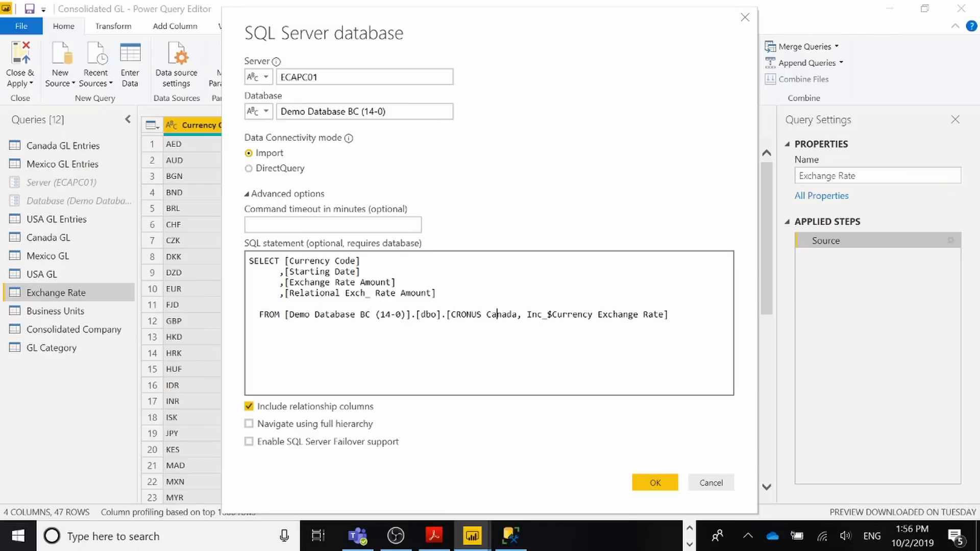
left_click_drag(451, 314, 542, 314)
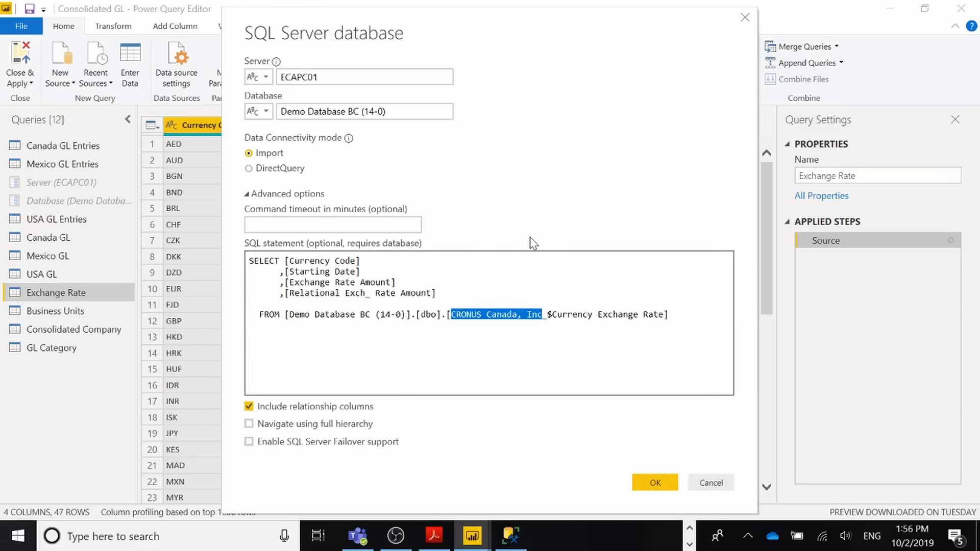
left_click(452, 314)
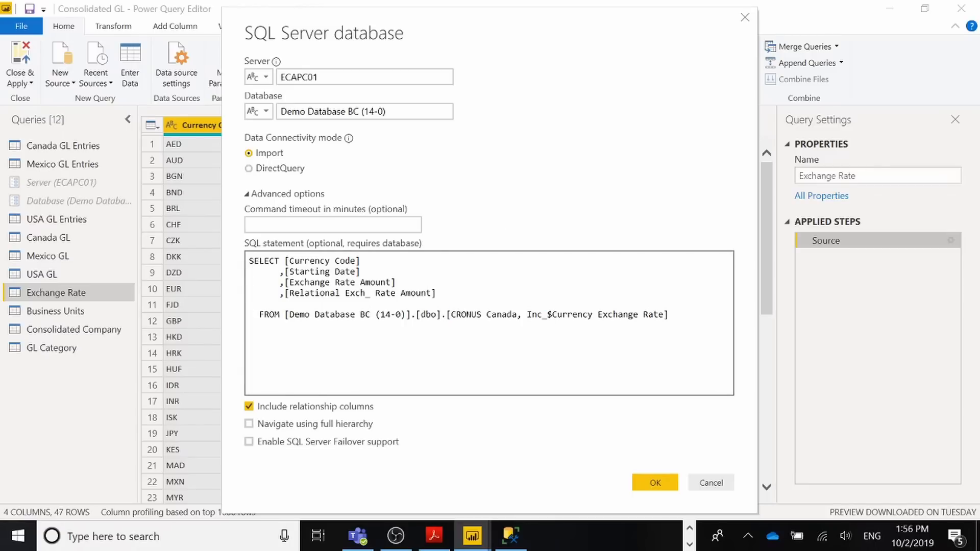
left_click_drag(451, 315, 597, 314)
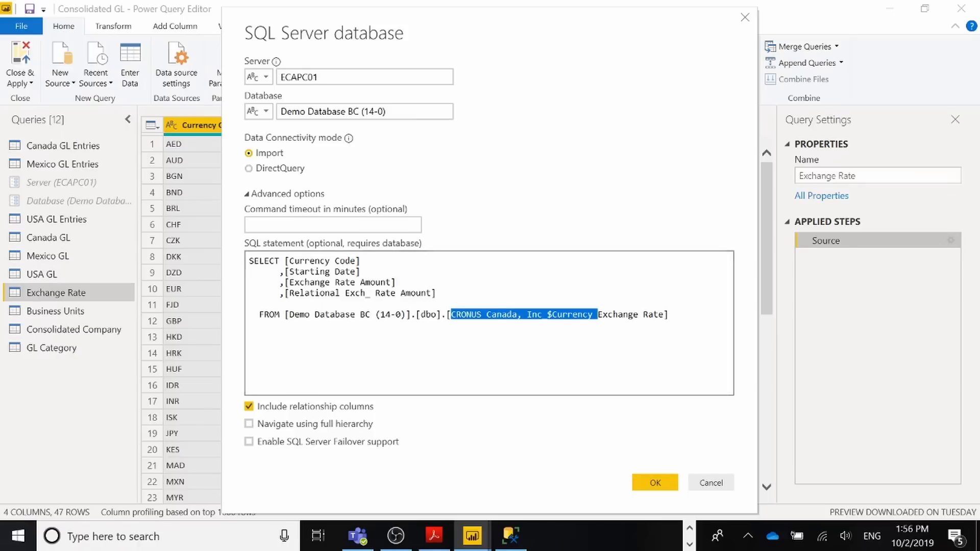
left_click(497, 315)
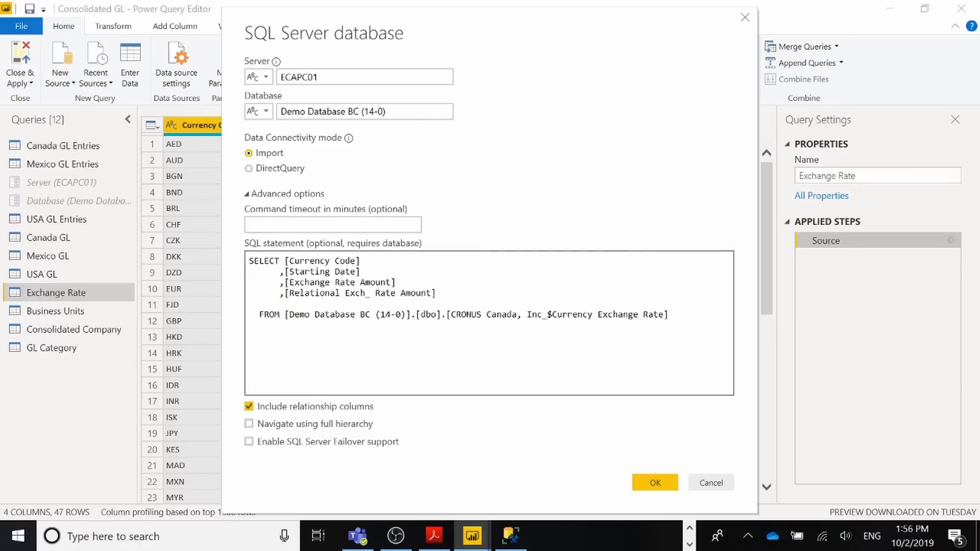
key("ctrl+a")
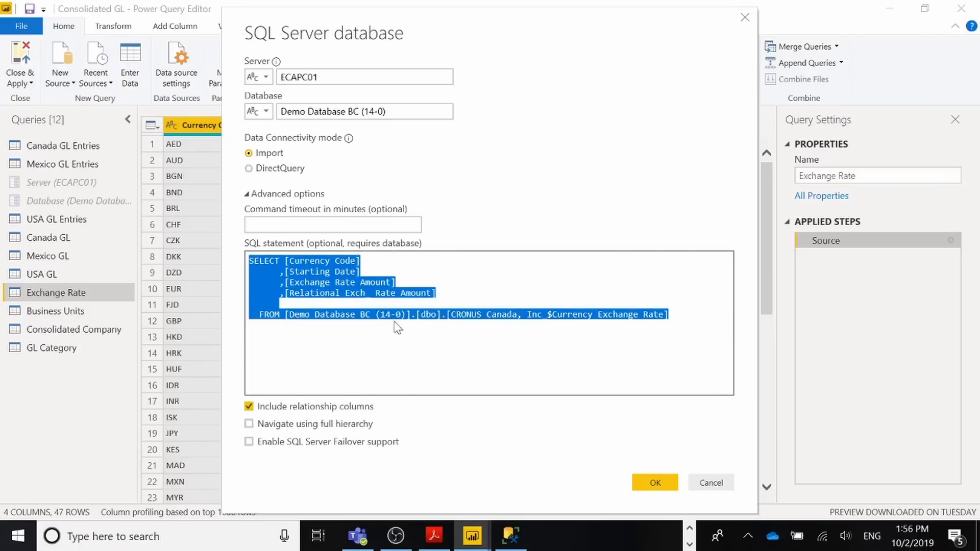
left_click(711, 483)
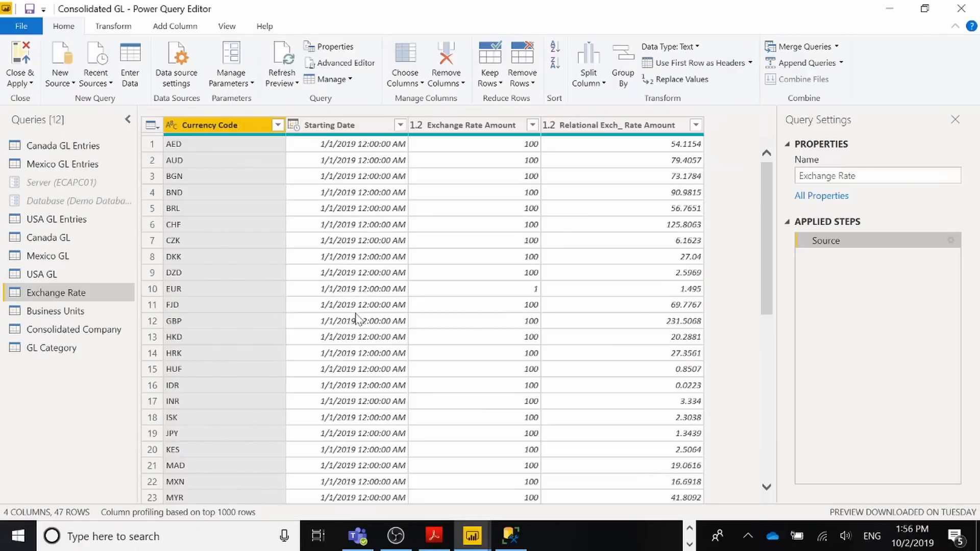
left_click(26, 84)
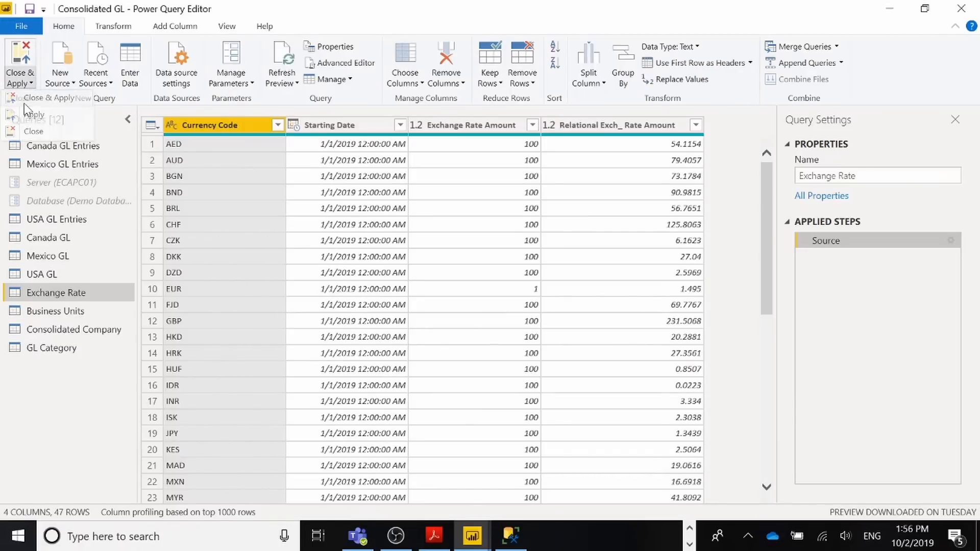
left_click(24, 102)
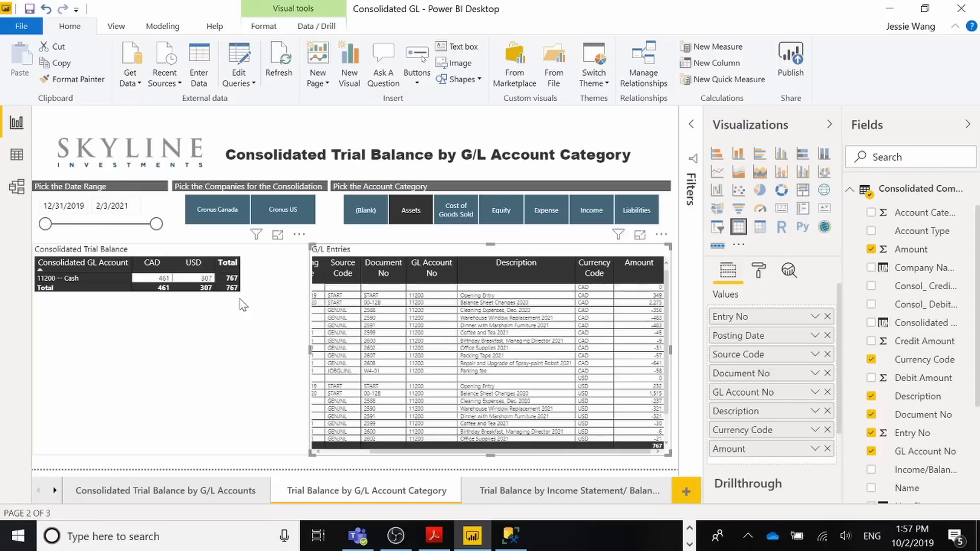
Step: View the account categories Cost of Goods Sold, Equity, Expense, Income and Liabilities in turn, and set the category filter to (Blank)
left_click(231, 263)
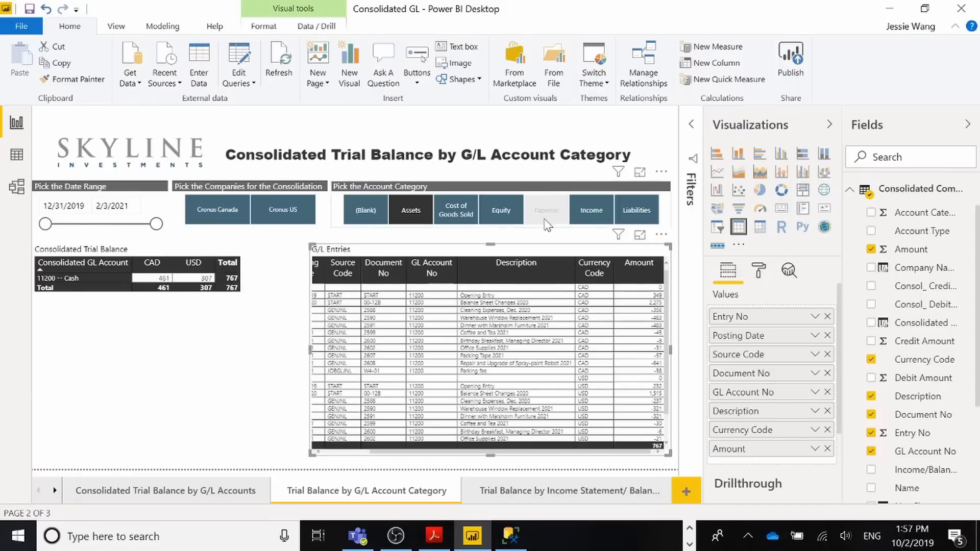
left_click(466, 212)
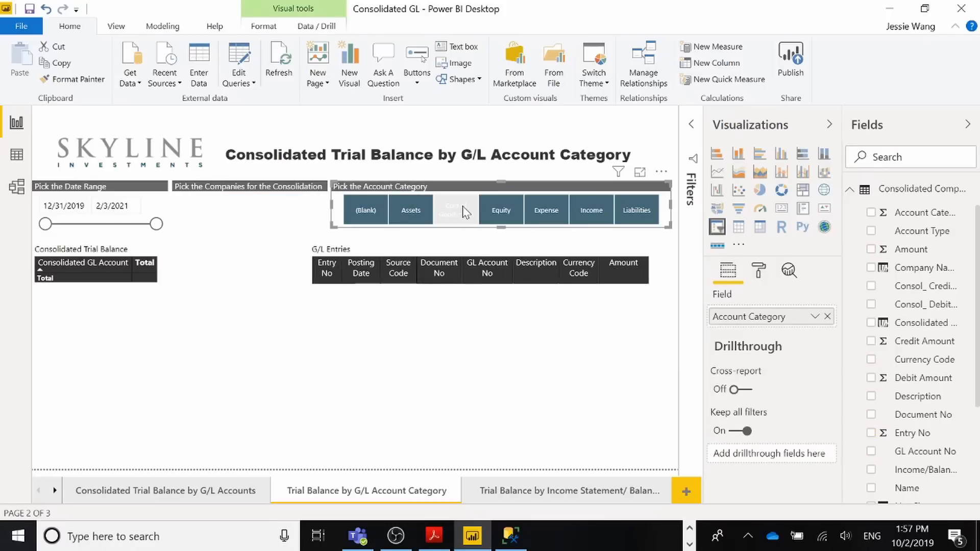
left_click(512, 212)
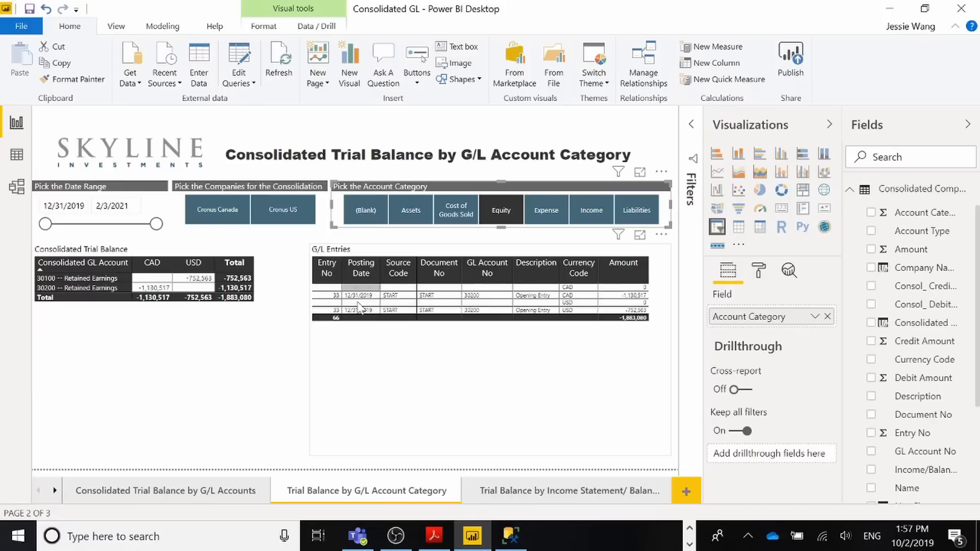
left_click(546, 210)
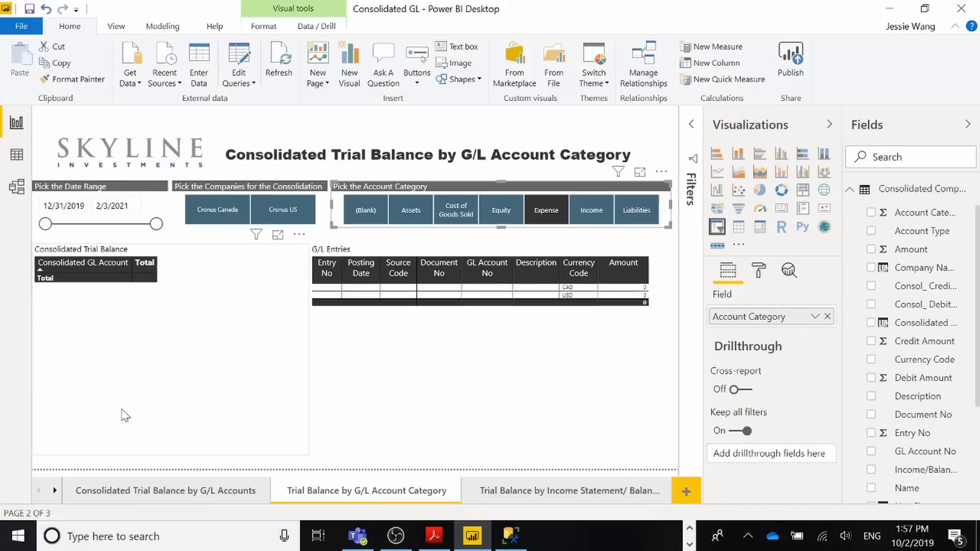
left_click(577, 210)
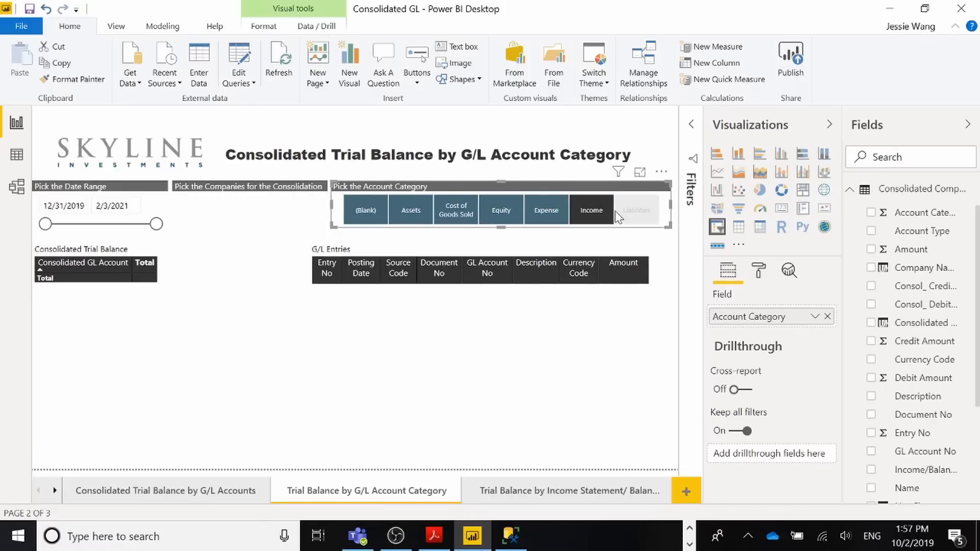
left_click(615, 211)
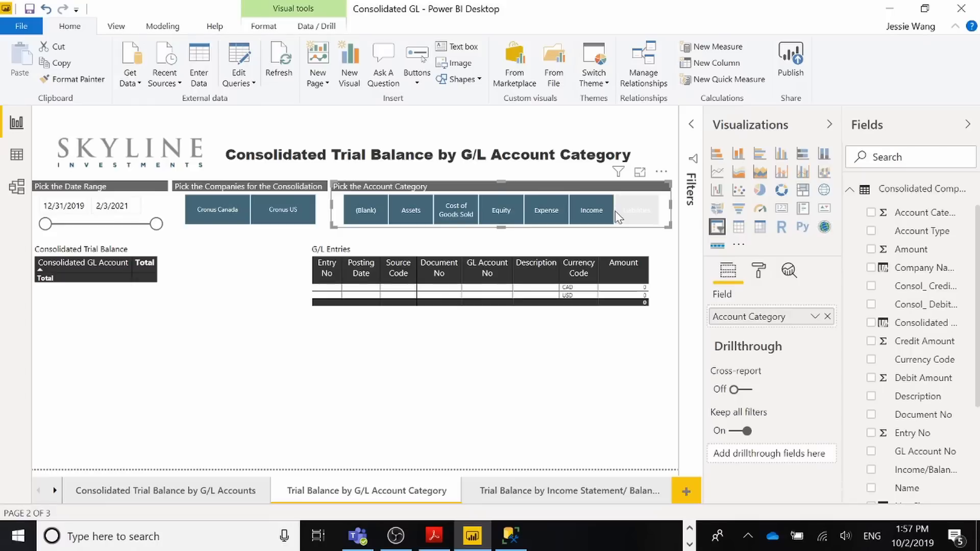
left_click(643, 215)
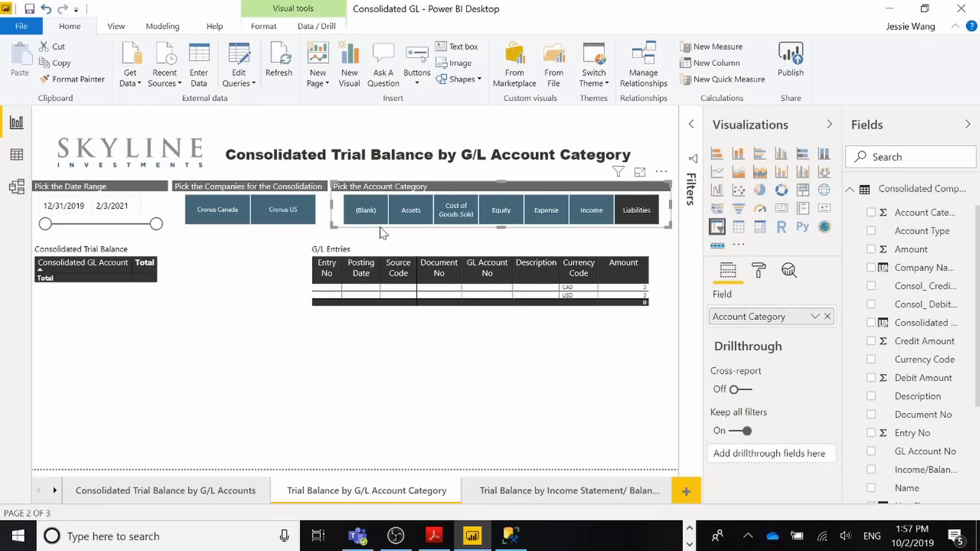
left_click(408, 217)
left_click(366, 212)
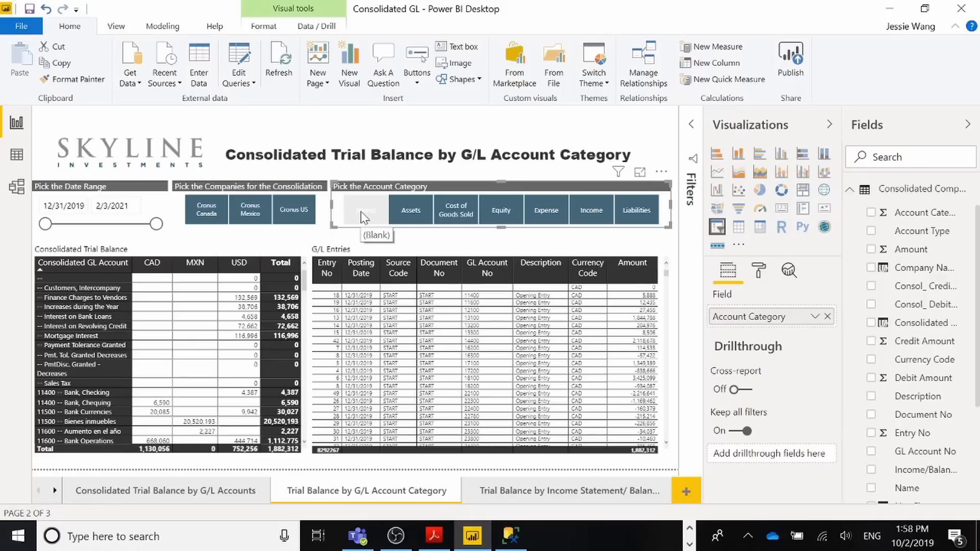
Step: On the Income Statement/Balance Sheet trial balance page, exclude Cronus US and include it again, and try to switch the category to Balance Sheet
left_click(622, 492)
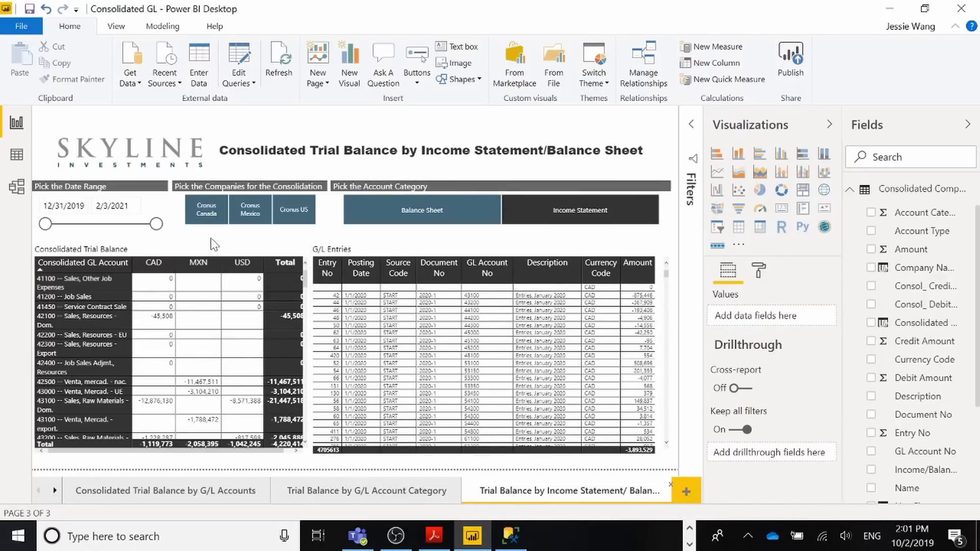
left_click(289, 215, "ctrl")
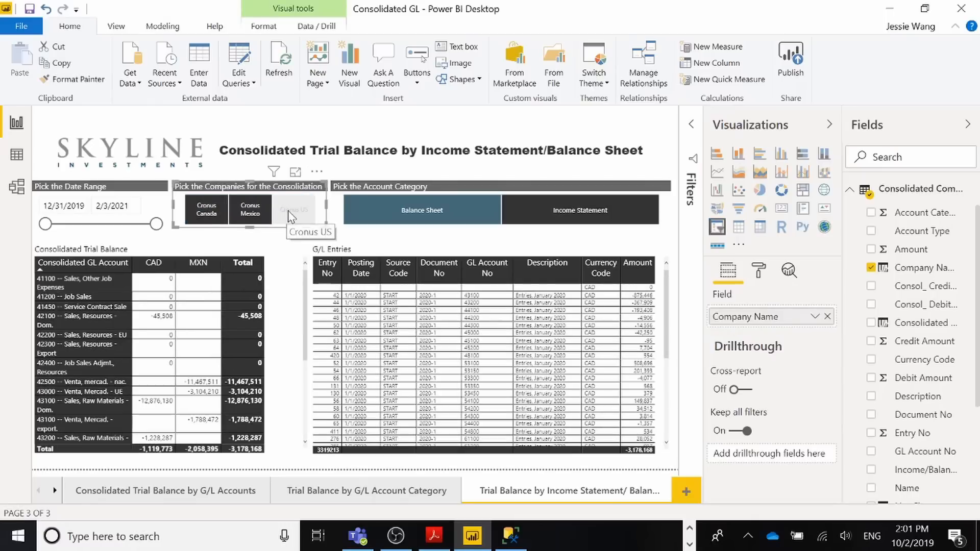
left_click(289, 215, "ctrl")
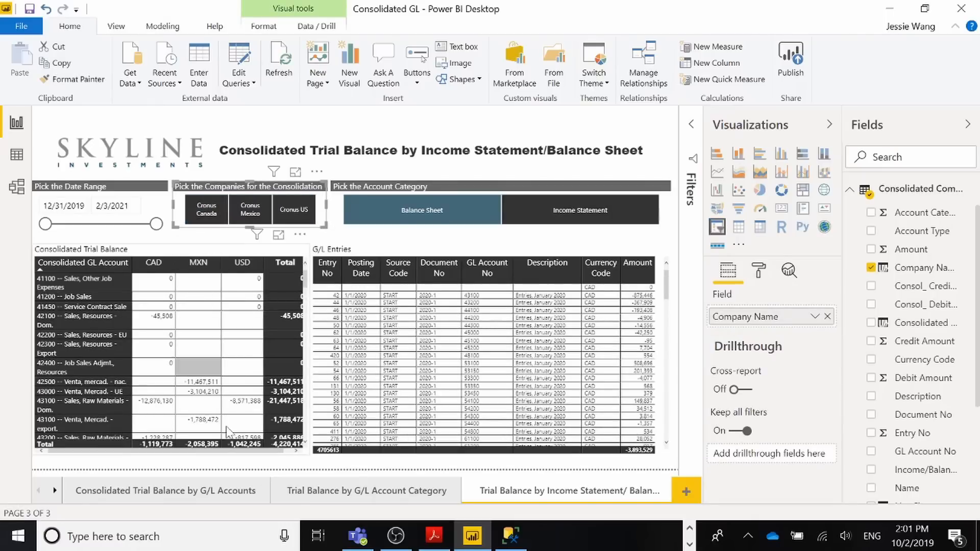
left_click(404, 217)
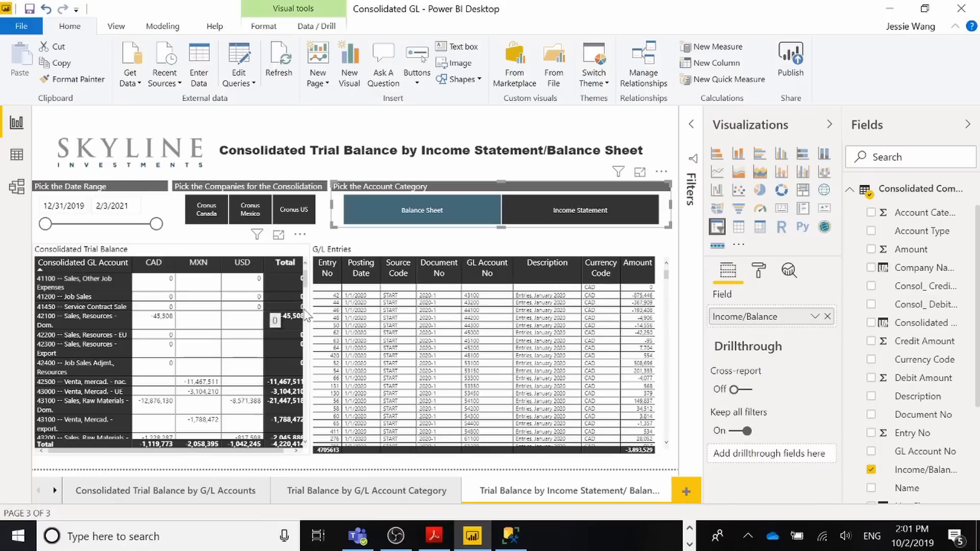
Step: Compare the consolidated trial balance for Balance Sheet accounts with the one for Income Statement accounts using the account category filter
left_click(475, 217)
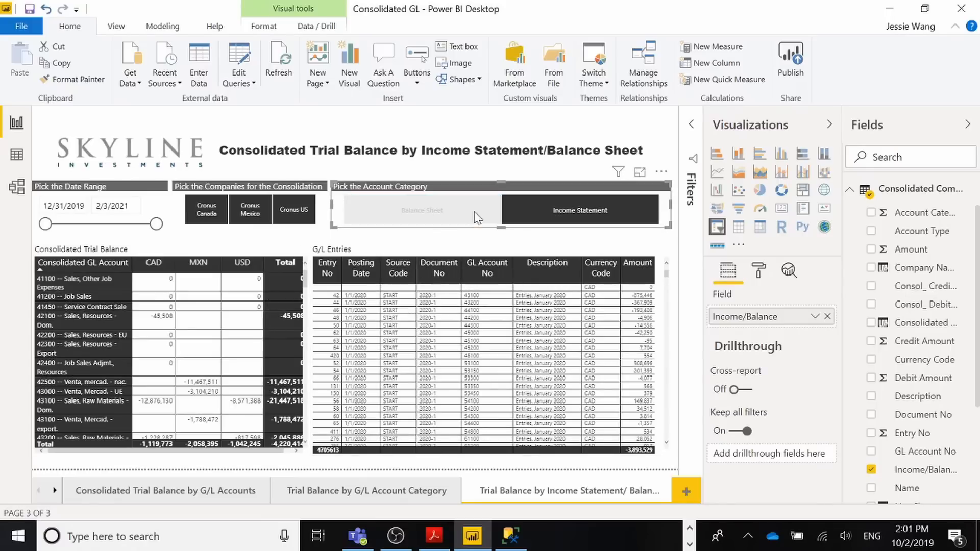
left_click(431, 223)
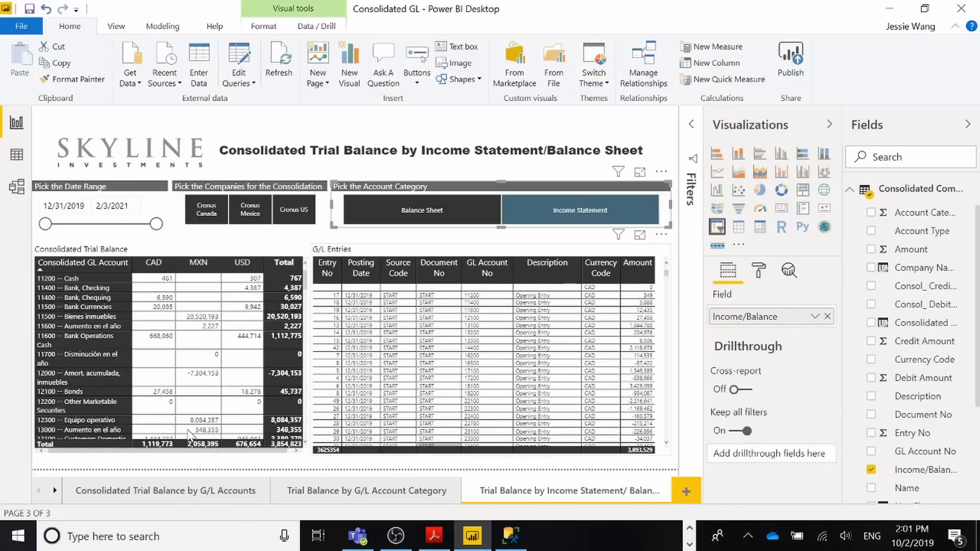
left_click(563, 214)
left_click(422, 210)
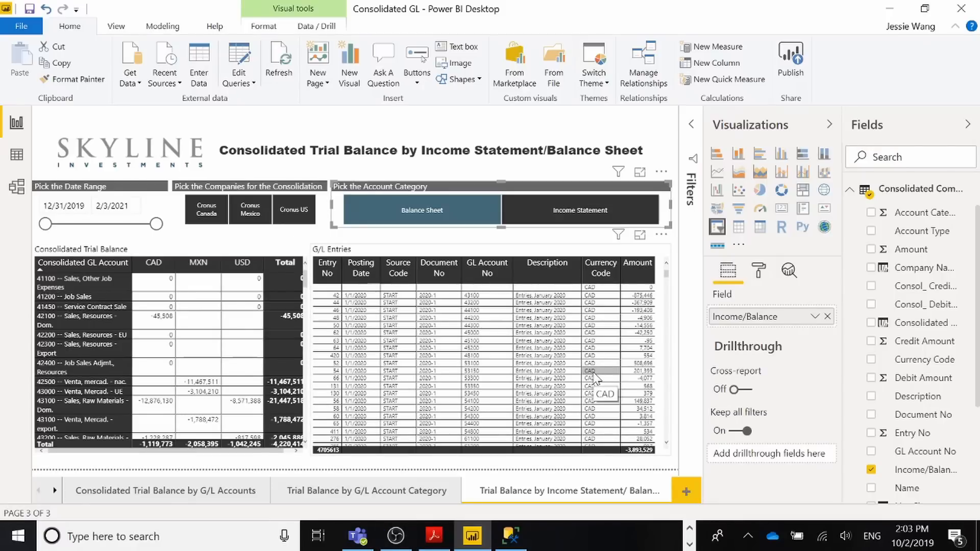
Step: Look through the three trial balance report pages, select Balance Sheet on the statement page, and return to Trial Balance by G/L Account Category
left_click(196, 494)
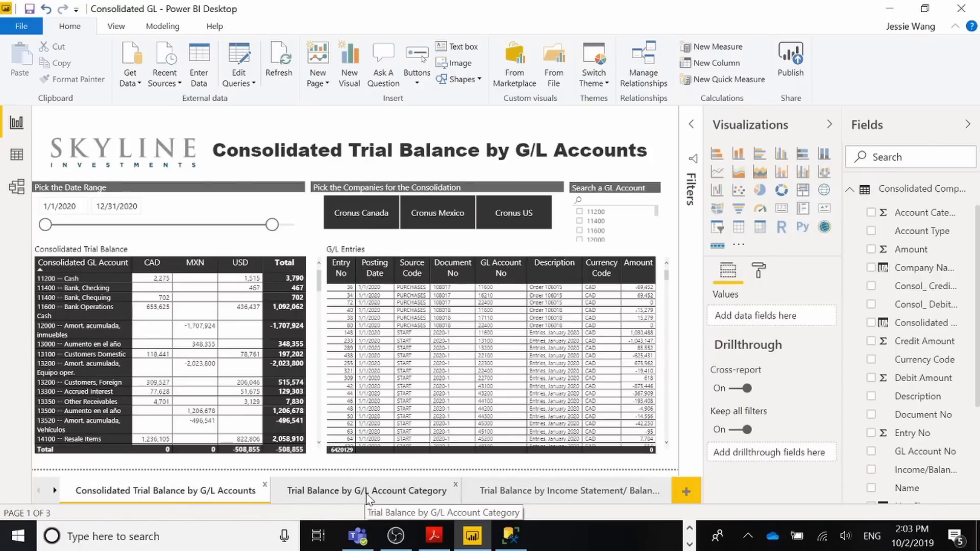
left_click(367, 495)
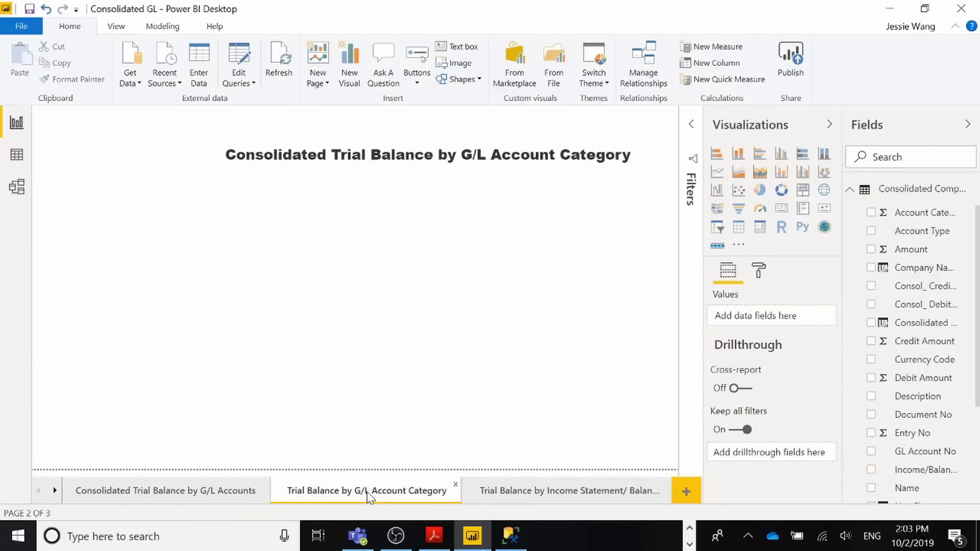
left_click(534, 491)
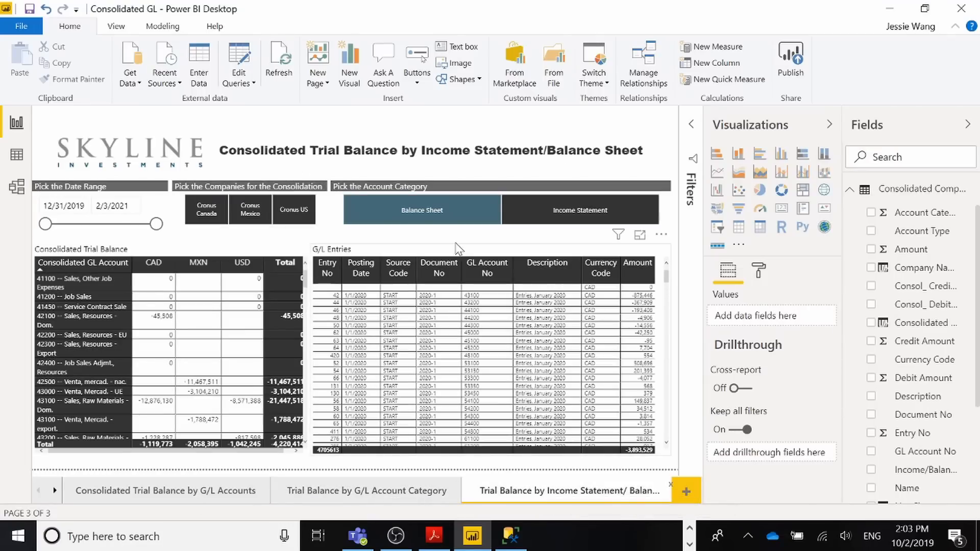
left_click(427, 221)
left_click(359, 494)
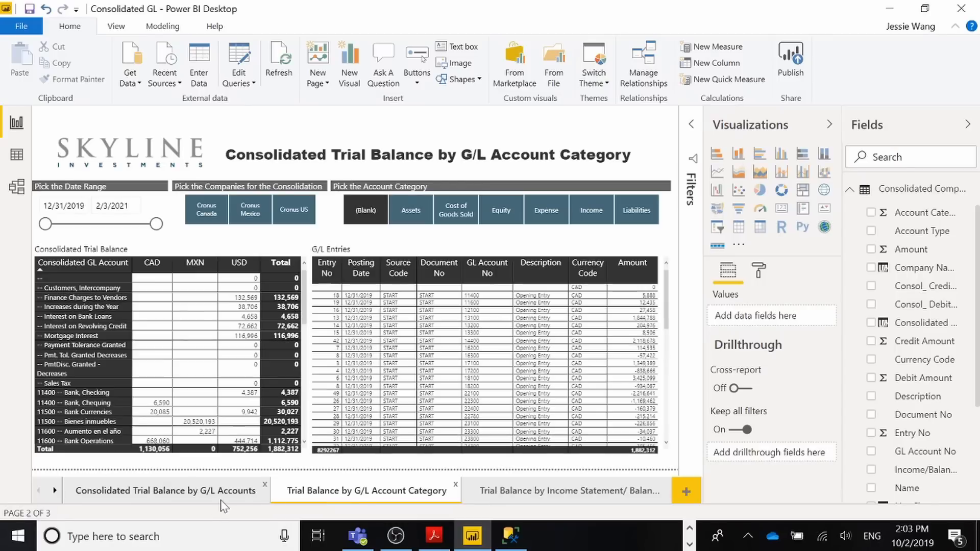
left_click(211, 494)
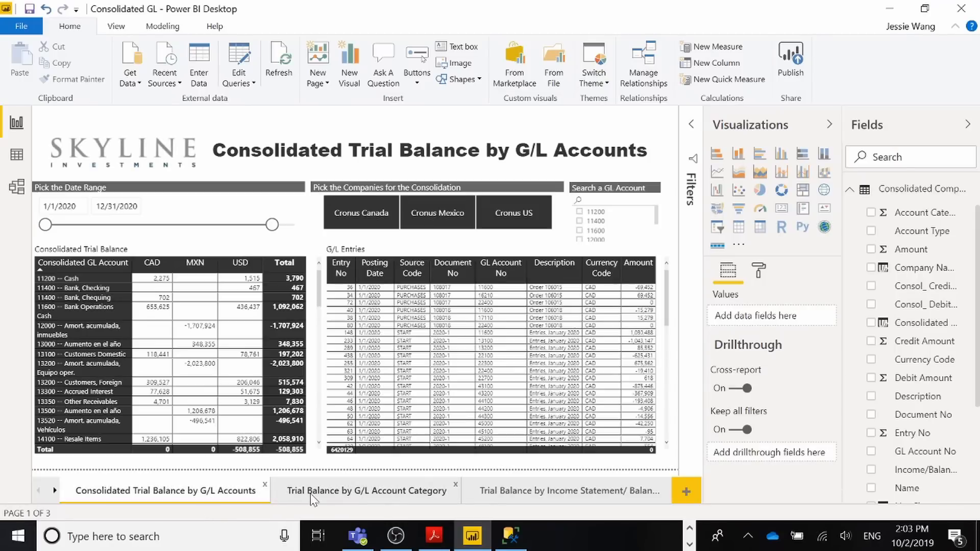
left_click(313, 494)
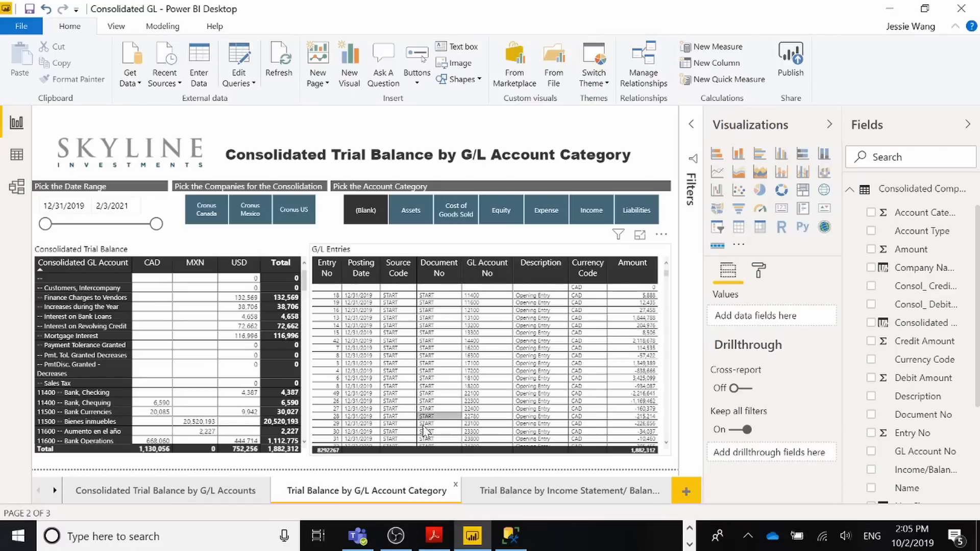
key("alt+Tab")
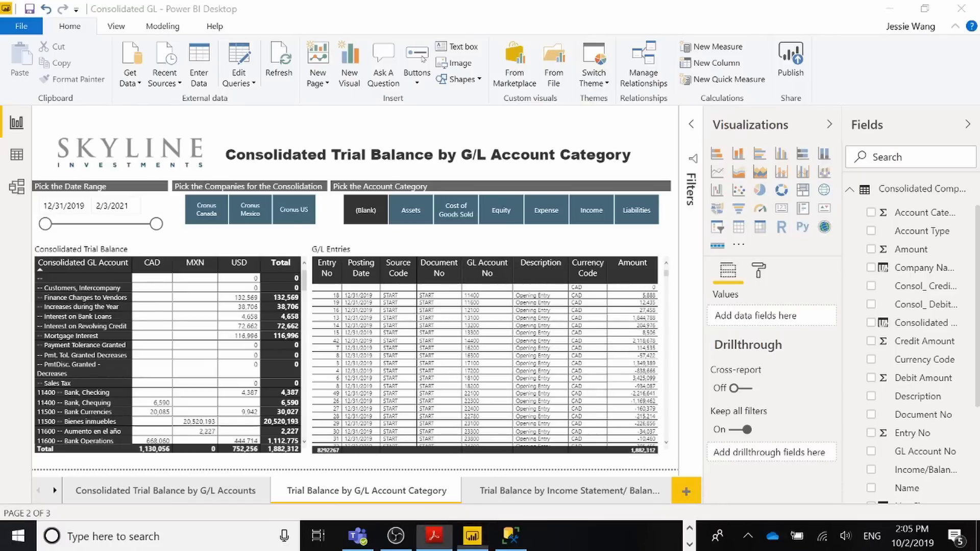
left_click_drag(378, 75, 979, 79)
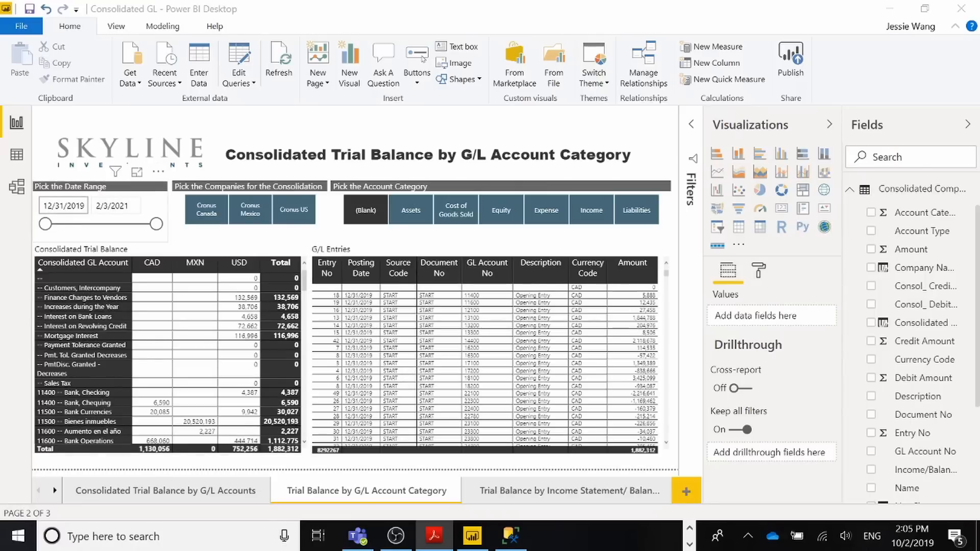
Step: Set the date range on the G/L Account Category page to 1/1/2020 through 12/31/2020
left_click(64, 206)
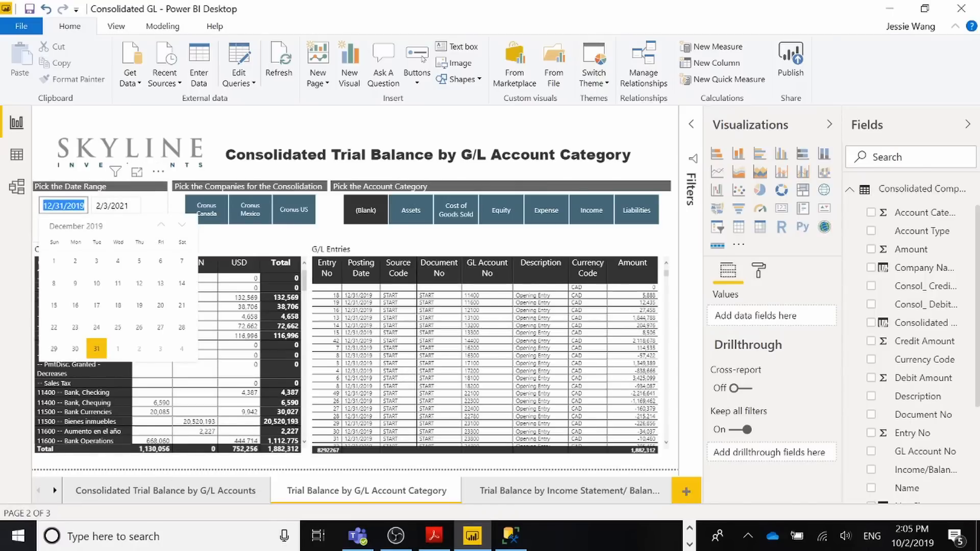
type("1/1/2020")
key("Tab")
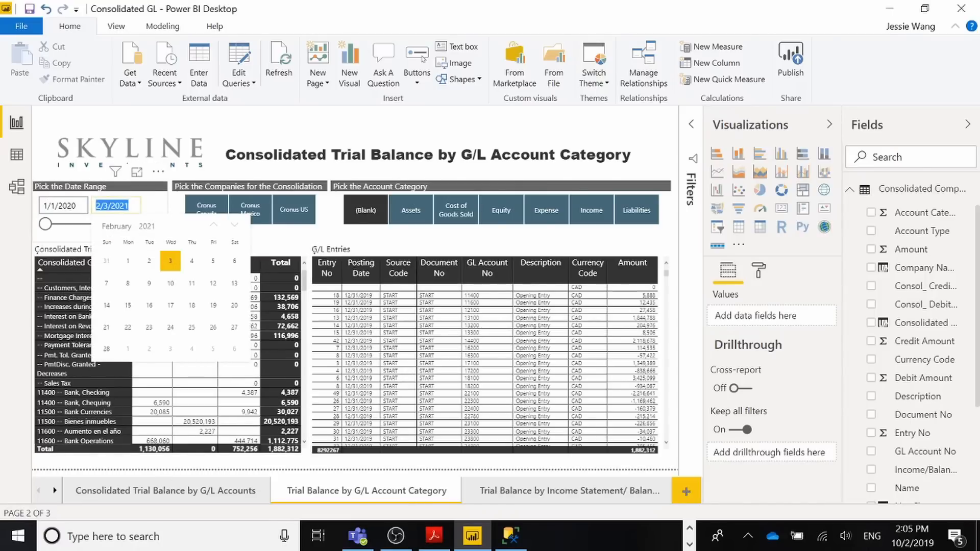
type("12/")
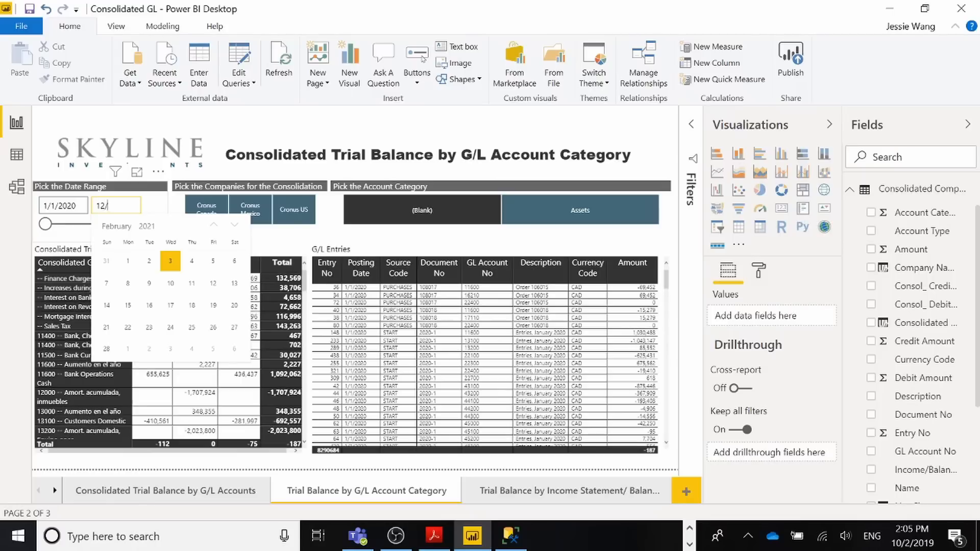
type("31/2020")
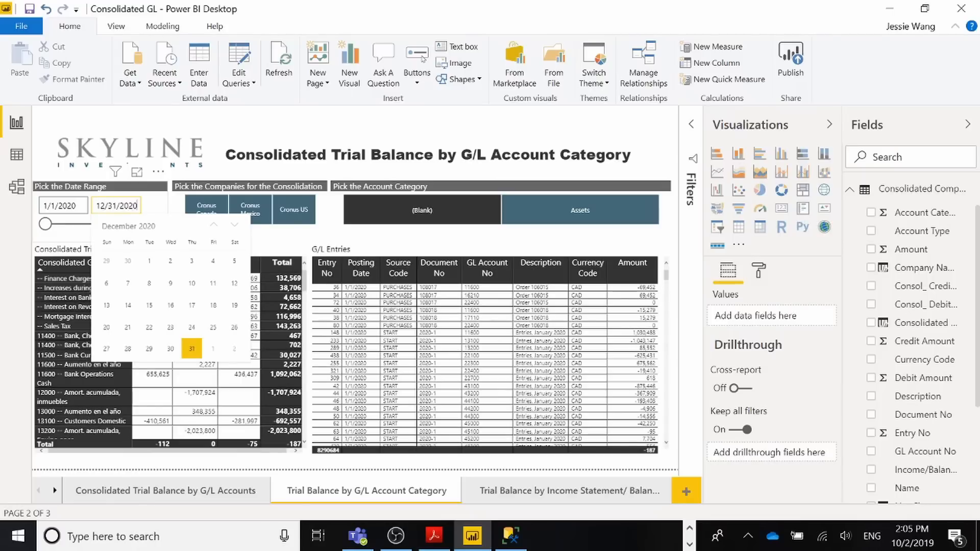
key("shift+Tab")
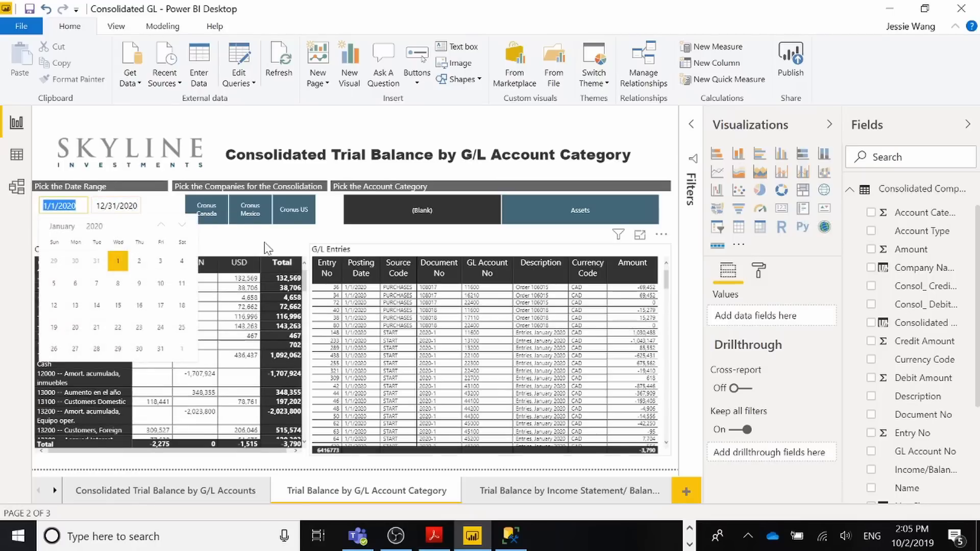
left_click(377, 239)
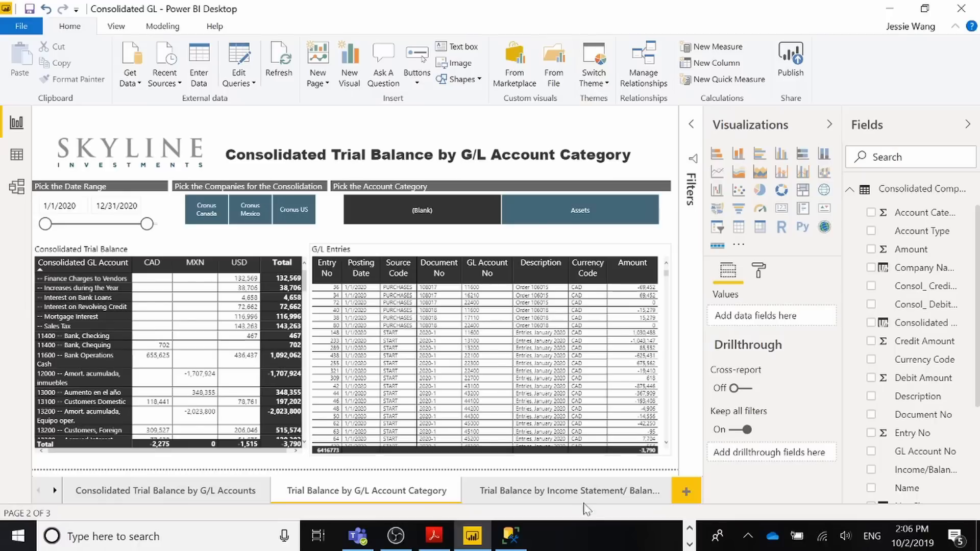
left_click(396, 544)
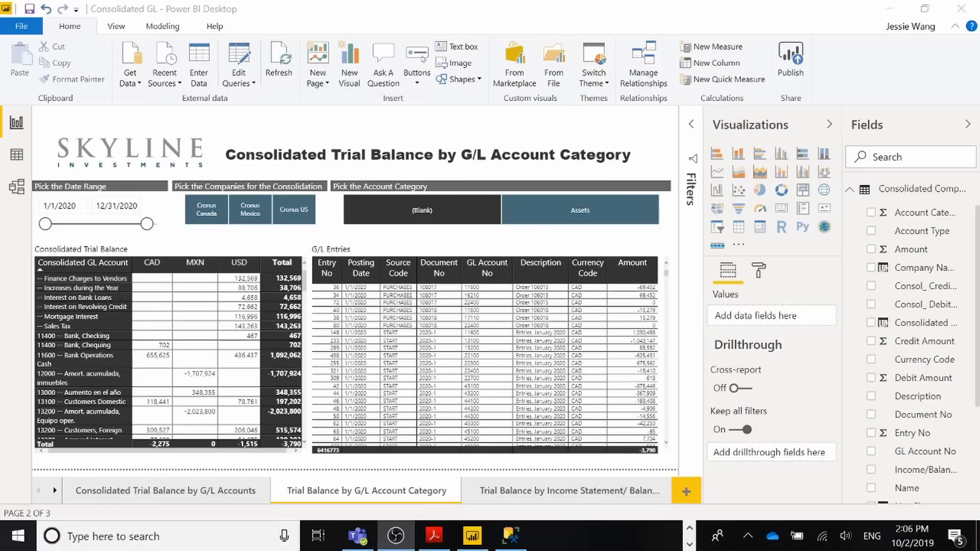